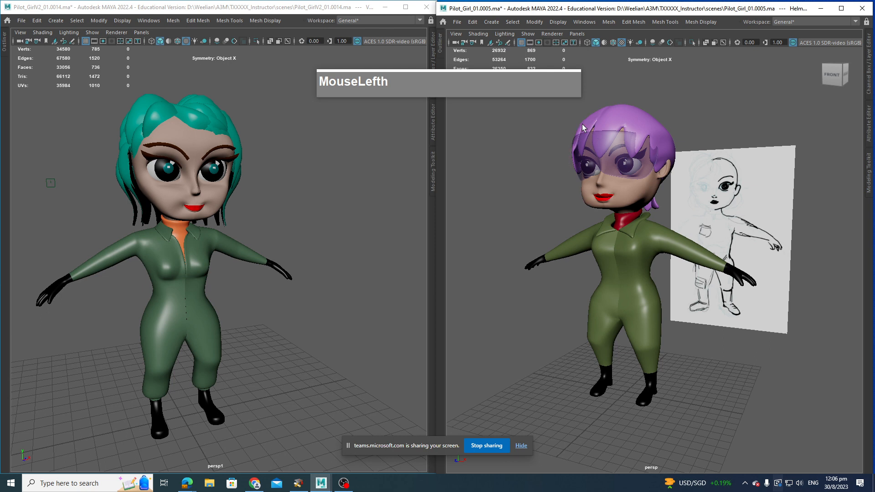
Hide the transparent visor on the purple-haired character.
{"action": "left_click", "coordinate": [588, 159]}
{"action": "key", "text": "ctrl+h"}
Examine the teal layered hairstyle and the purple short hair mesh on the two characters from several angles.
{"action": "left_click_drag", "start_coordinate": [266, 269], "coordinate": [282, 301], "text": "alt"}
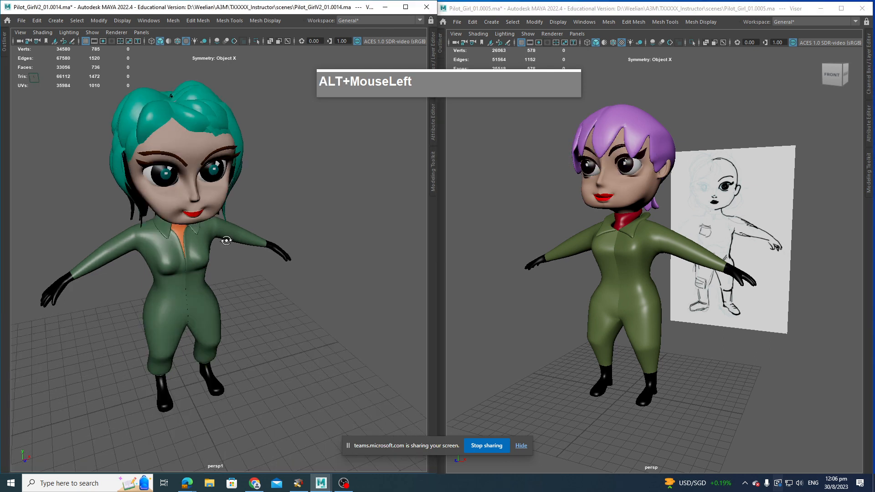
{"action": "middle_click_drag", "start_coordinate": [283, 301], "coordinate": [297, 332], "text": "alt"}
{"action": "scroll", "coordinate": [318, 308], "scroll_direction": "up", "scroll_amount": 4}
{"action": "mouse_move", "coordinate": [318, 308]}
{"action": "left_mouse_down", "text": "alt"}
{"action": "mouse_move", "coordinate": [321, 295]}
{"action": "mouse_move", "coordinate": [320, 319]}
{"action": "left_mouse_up", "text": "alt"}
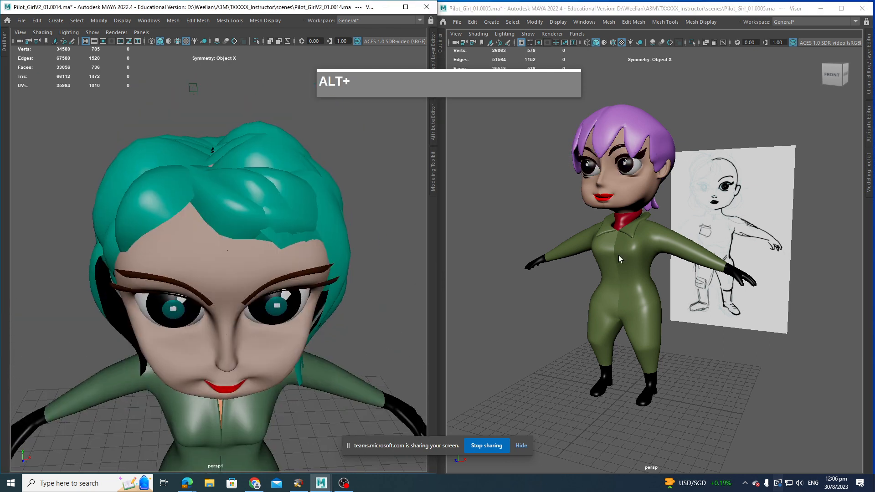
{"action": "scroll", "coordinate": [623, 255], "scroll_direction": "up", "scroll_amount": 3}
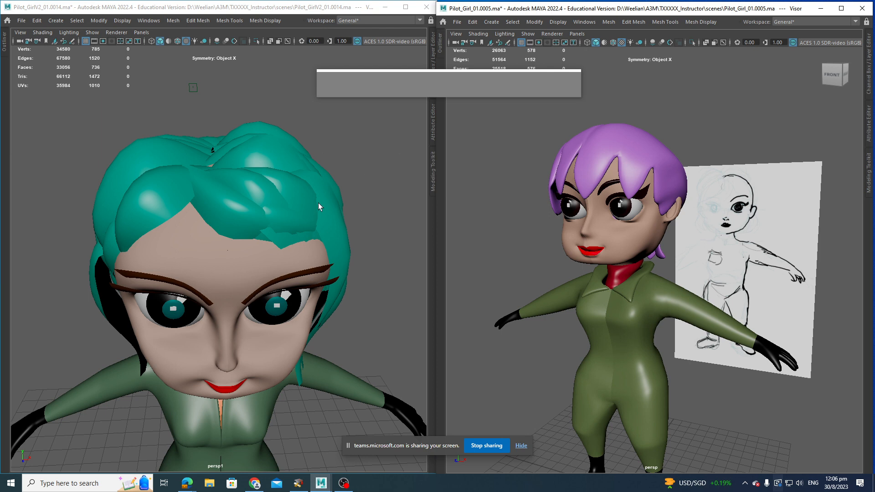
{"action": "right_click_drag", "start_coordinate": [319, 204], "coordinate": [321, 184], "text": "alt"}
{"action": "middle_click_drag", "start_coordinate": [320, 184], "coordinate": [319, 179], "text": "alt"}
{"action": "middle_click_drag", "start_coordinate": [644, 201], "coordinate": [648, 210], "text": "alt"}
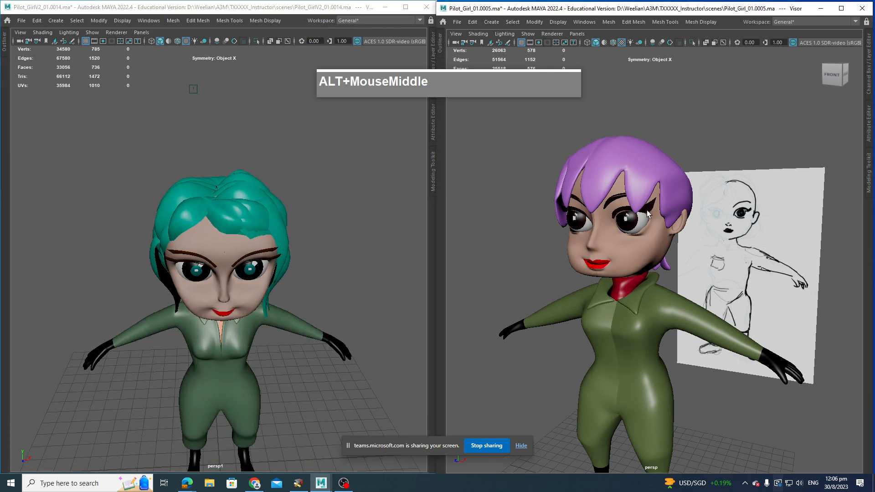
{"action": "mouse_move", "coordinate": [648, 211]}
{"action": "left_mouse_down", "text": "alt"}
{"action": "mouse_move", "coordinate": [633, 171]}
{"action": "mouse_move", "coordinate": [674, 211]}
{"action": "mouse_move", "coordinate": [610, 242]}
{"action": "mouse_move", "coordinate": [638, 258]}
{"action": "left_mouse_up", "text": "alt"}
{"action": "left_click", "coordinate": [633, 171]}
{"action": "right_click_drag", "start_coordinate": [639, 258], "coordinate": [661, 259], "text": "alt"}
{"action": "mouse_move", "coordinate": [661, 259]}
{"action": "left_mouse_down", "text": "alt"}
{"action": "mouse_move", "coordinate": [700, 261]}
{"action": "mouse_move", "coordinate": [658, 265]}
{"action": "left_mouse_up", "text": "alt"}
{"action": "middle_click_drag", "start_coordinate": [659, 265], "coordinate": [652, 263], "text": "alt"}
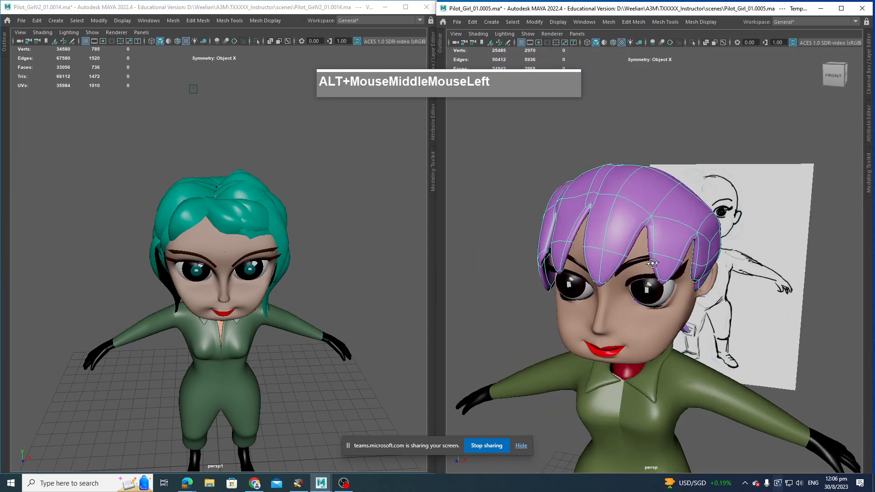
{"action": "left_click_drag", "start_coordinate": [652, 263], "coordinate": [677, 233], "text": "alt"}
{"action": "scroll", "coordinate": [228, 206], "scroll_direction": "up", "scroll_amount": 5}
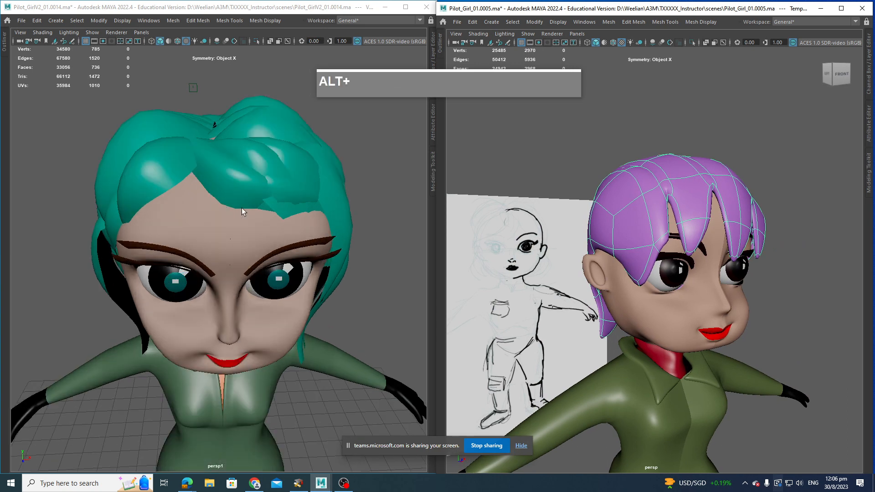
Pick the long hair strand beside the teal-haired character's face and move it up and away from the head.
{"action": "middle_click_drag", "start_coordinate": [241, 208], "coordinate": [228, 273], "text": "alt"}
{"action": "left_click", "coordinate": [260, 231]}
{"action": "left_click_drag", "start_coordinate": [346, 254], "coordinate": [317, 262], "text": "alt"}
{"action": "left_click", "coordinate": [281, 285]}
{"action": "middle_click_drag", "start_coordinate": [281, 285], "coordinate": [316, 286], "text": "alt"}
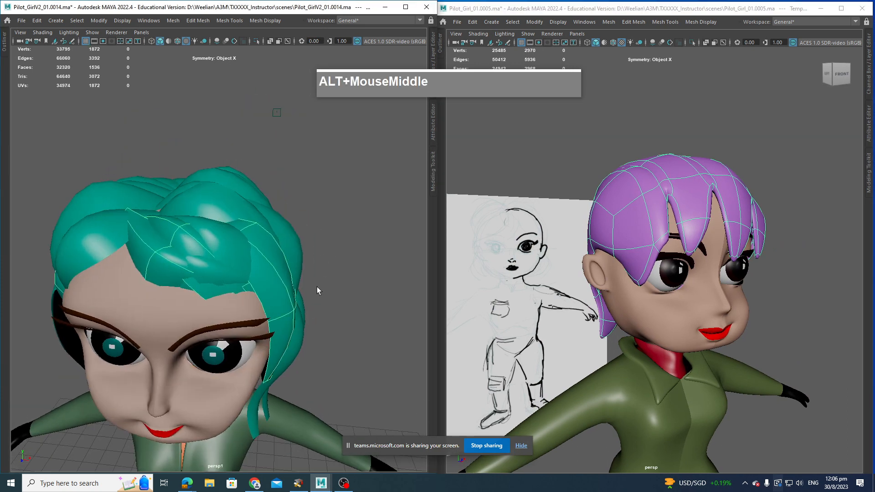
{"action": "left_click_drag", "start_coordinate": [316, 286], "coordinate": [255, 319], "text": "alt"}
{"action": "left_click", "coordinate": [253, 321]}
{"action": "key", "text": "w"}
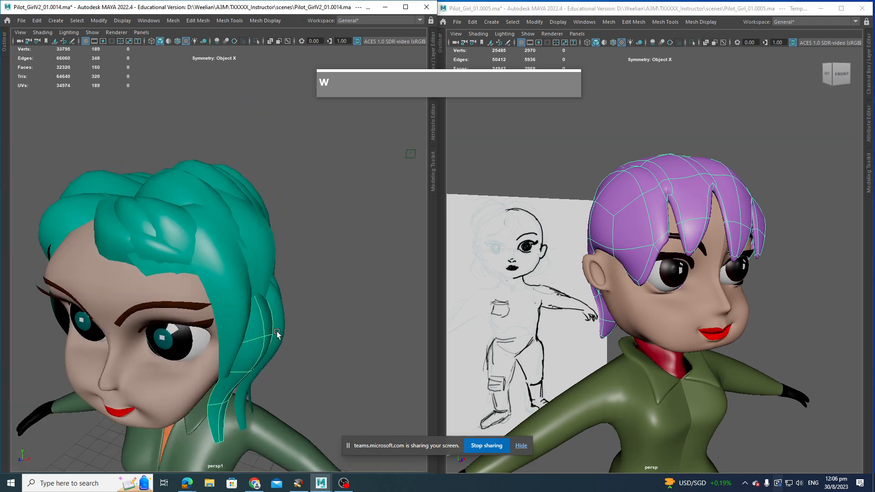
{"action": "left_click_drag", "start_coordinate": [220, 271], "coordinate": [289, 197]}
Move the detached teal strand along its X axis back against the side of the head.
{"action": "left_click_drag", "start_coordinate": [303, 266], "coordinate": [270, 328], "text": "alt"}
{"action": "middle_click_drag", "start_coordinate": [270, 328], "coordinate": [297, 280], "text": "alt"}
{"action": "left_click_drag", "start_coordinate": [297, 279], "coordinate": [348, 275], "text": "alt"}
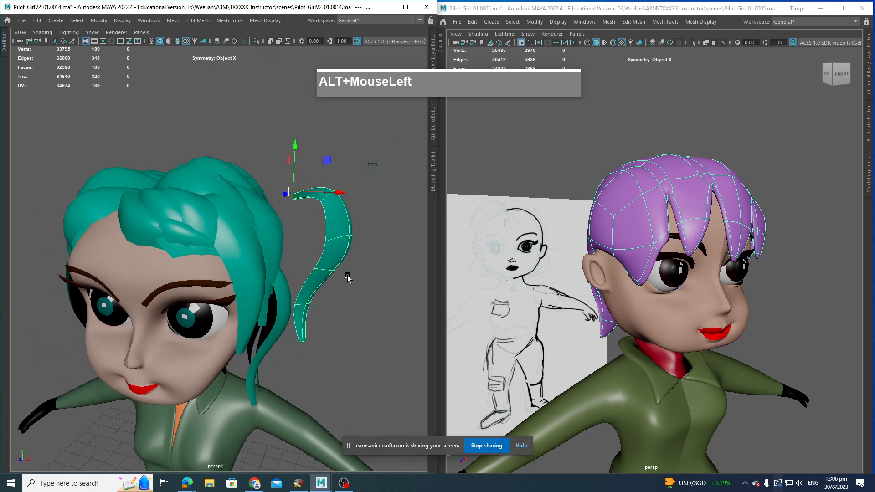
{"action": "middle_click_drag", "start_coordinate": [348, 275], "coordinate": [296, 261], "text": "alt"}
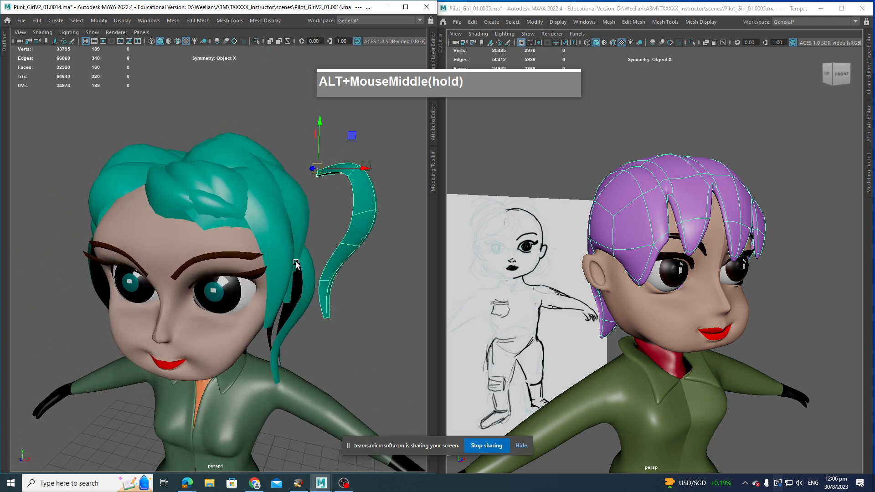
{"action": "left_click_drag", "start_coordinate": [296, 262], "coordinate": [309, 245], "text": "alt"}
{"action": "left_click_drag", "start_coordinate": [374, 184], "coordinate": [328, 292], "text": "alt"}
{"action": "left_click_drag", "start_coordinate": [275, 264], "coordinate": [401, 242], "text": "alt"}
{"action": "left_click_drag", "start_coordinate": [235, 242], "coordinate": [264, 232], "text": "alt"}
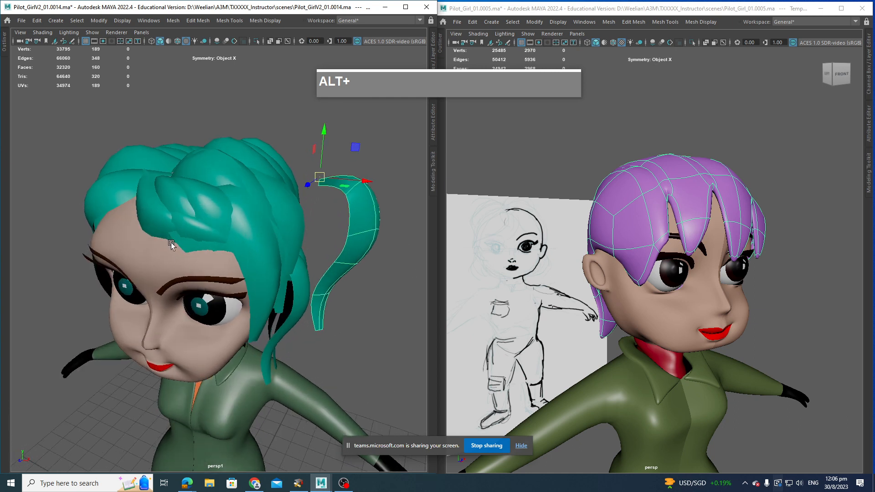
{"action": "left_click_drag", "start_coordinate": [258, 267], "coordinate": [363, 251], "text": "alt"}
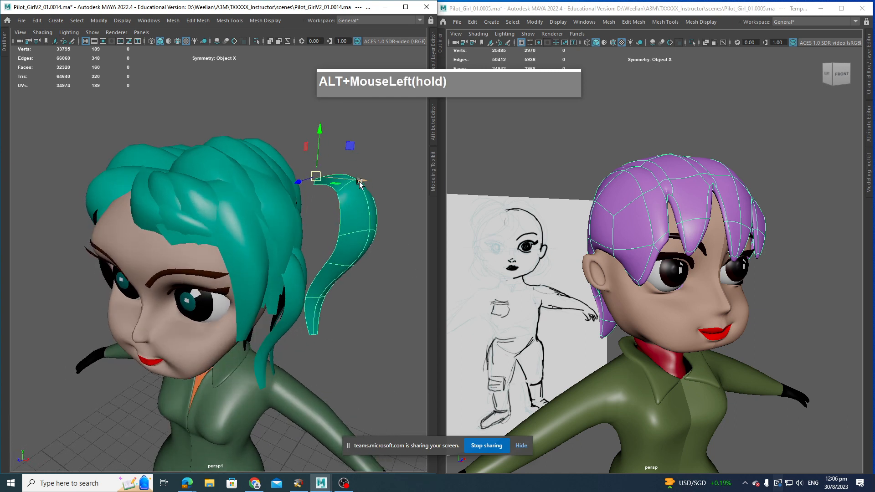
{"action": "left_click_drag", "start_coordinate": [359, 182], "coordinate": [328, 186]}
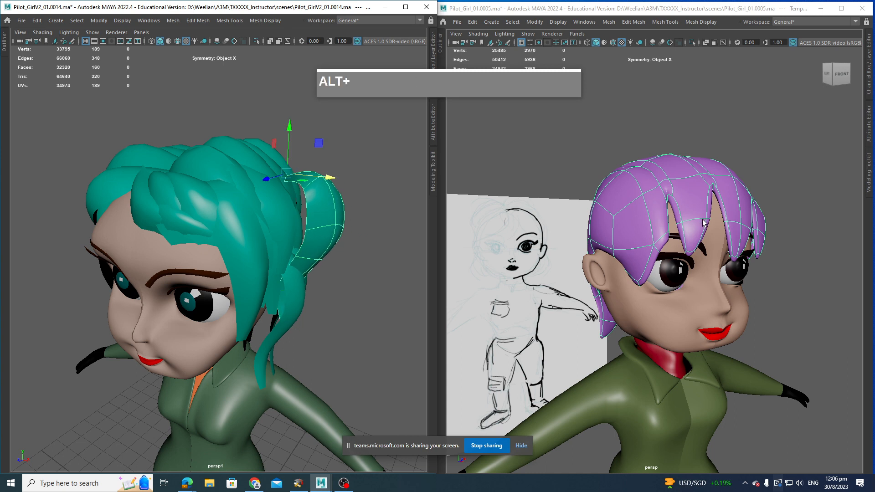
Examine the purple hair mesh and its pointed fringe from the side and the front.
{"action": "left_click_drag", "start_coordinate": [704, 223], "coordinate": [610, 213], "text": "alt"}
{"action": "left_click_drag", "start_coordinate": [689, 238], "coordinate": [704, 214], "text": "alt"}
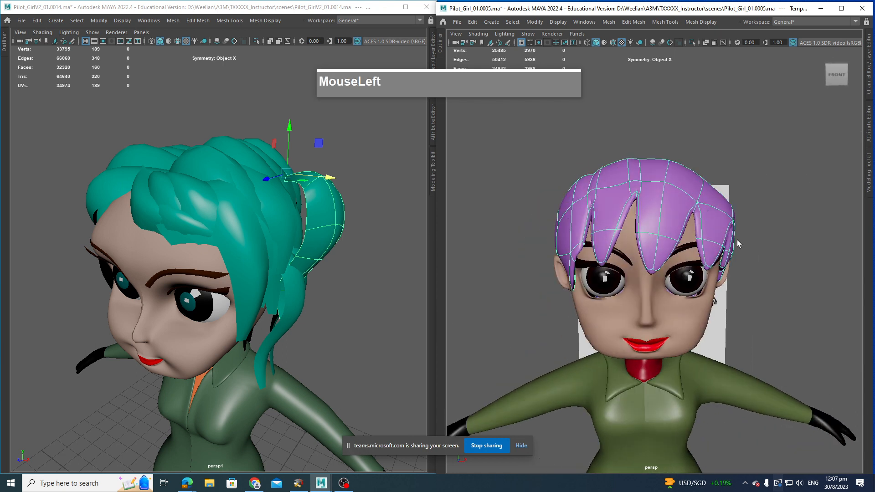
{"action": "middle_click_drag", "start_coordinate": [737, 244], "coordinate": [727, 204], "text": "alt"}
{"action": "left_click", "coordinate": [726, 204]}
{"action": "left_click", "coordinate": [686, 163]}
{"action": "mouse_move", "coordinate": [738, 211]}
{"action": "left_mouse_down", "text": "alt"}
{"action": "mouse_move", "coordinate": [657, 216]}
{"action": "mouse_move", "coordinate": [729, 209]}
{"action": "mouse_move", "coordinate": [797, 220]}
{"action": "mouse_move", "coordinate": [740, 217]}
{"action": "mouse_move", "coordinate": [748, 256]}
{"action": "mouse_move", "coordinate": [708, 242]}
{"action": "mouse_move", "coordinate": [713, 229]}
{"action": "mouse_move", "coordinate": [728, 237]}
{"action": "mouse_move", "coordinate": [721, 249]}
{"action": "mouse_move", "coordinate": [718, 215]}
{"action": "left_mouse_up", "text": "alt"}
{"action": "scroll", "coordinate": [693, 223], "scroll_direction": "down", "scroll_amount": 2}
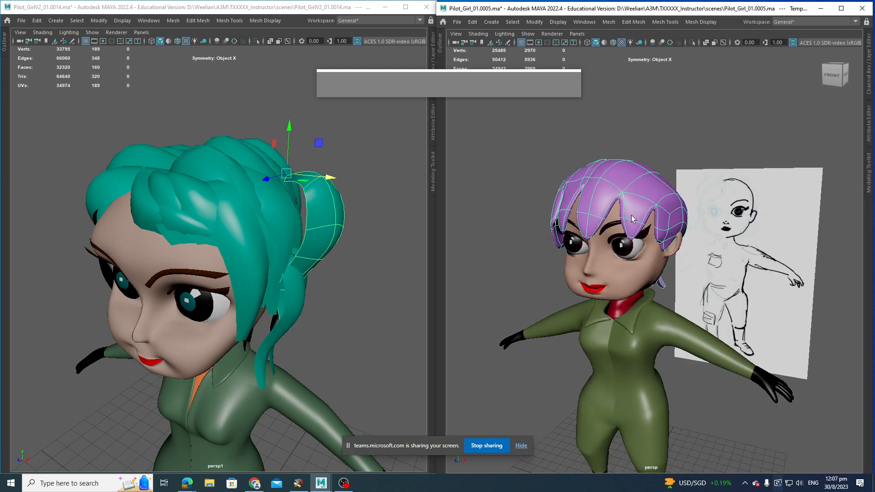
{"action": "scroll", "coordinate": [710, 222], "scroll_direction": "up", "scroll_amount": 3}
{"action": "middle_click_drag", "start_coordinate": [702, 231], "coordinate": [692, 224], "text": "alt"}
{"action": "left_click_drag", "start_coordinate": [680, 223], "coordinate": [708, 234], "text": "alt"}
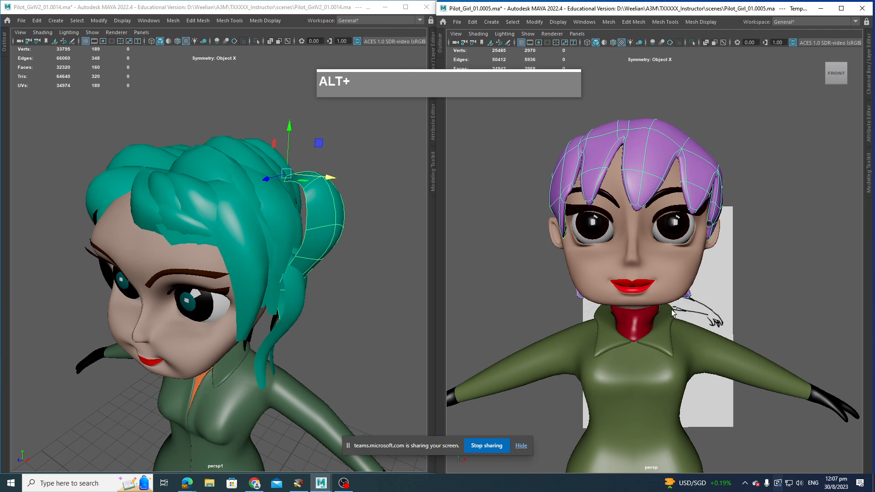
{"action": "middle_click_drag", "start_coordinate": [702, 257], "coordinate": [742, 272], "text": "alt"}
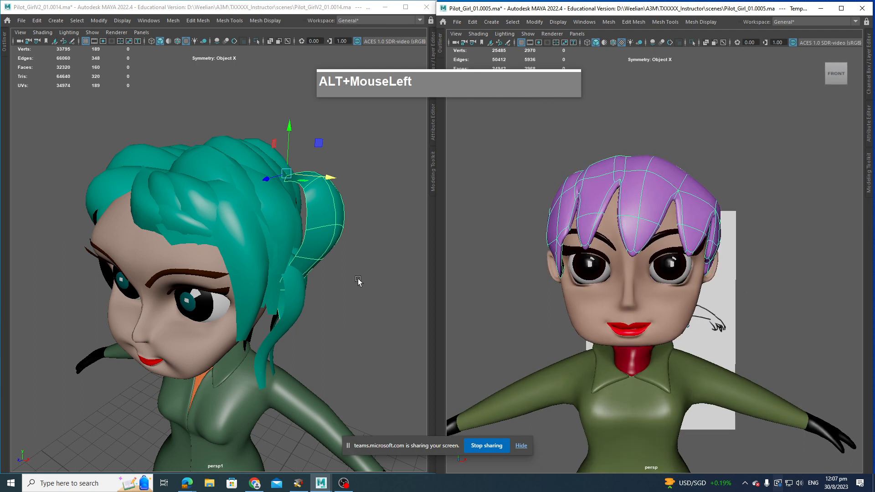
Reposition the selected teal strand around the back of the head so it sits among the neighbouring strands.
{"action": "left_click", "coordinate": [357, 283]}
{"action": "left_click_drag", "start_coordinate": [358, 283], "coordinate": [297, 291], "text": "alt"}
{"action": "left_click", "coordinate": [299, 269]}
{"action": "left_click_drag", "start_coordinate": [223, 208], "coordinate": [207, 165]}
{"action": "left_click_drag", "start_coordinate": [231, 230], "coordinate": [323, 211], "text": "alt"}
{"action": "left_click_drag", "start_coordinate": [340, 125], "coordinate": [249, 177]}
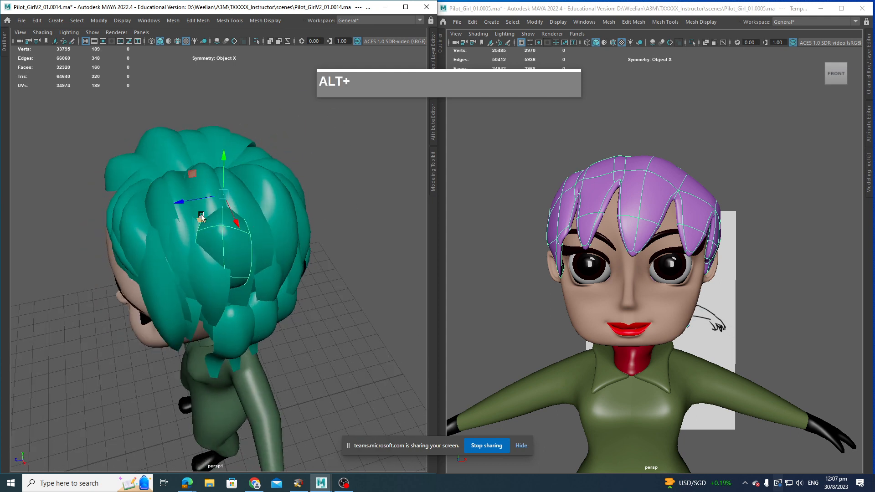
{"action": "left_click_drag", "start_coordinate": [188, 202], "coordinate": [257, 192]}
{"action": "left_click_drag", "start_coordinate": [294, 217], "coordinate": [329, 214], "text": "alt"}
{"action": "scroll", "coordinate": [329, 214], "scroll_direction": "up", "scroll_amount": 3}
{"action": "middle_click_drag", "start_coordinate": [331, 214], "coordinate": [306, 250], "text": "alt"}
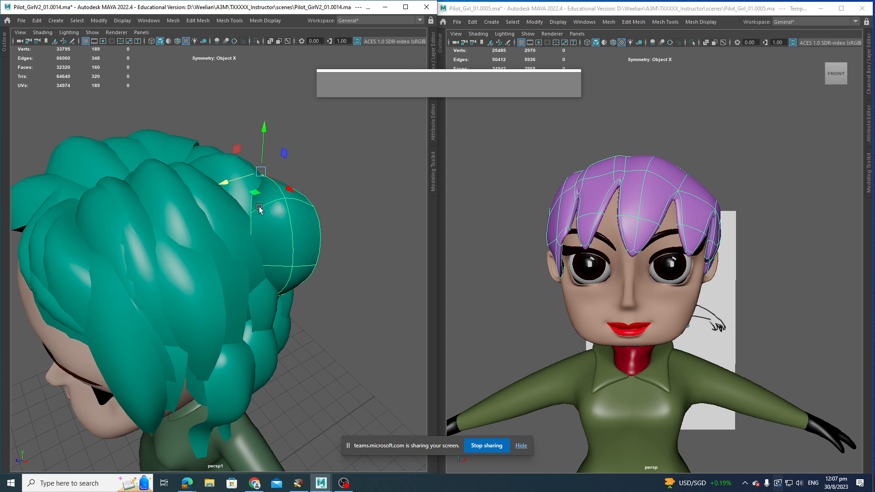
{"action": "left_click_drag", "start_coordinate": [237, 181], "coordinate": [179, 205]}
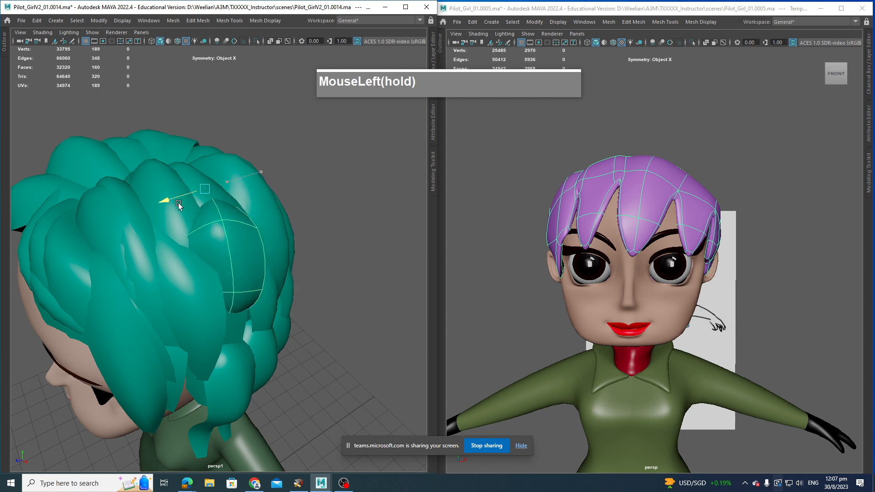
Compare the teal and purple hairstyles of both characters from front and three-quarter views.
{"action": "left_click_drag", "start_coordinate": [253, 263], "coordinate": [328, 266], "text": "alt"}
{"action": "scroll", "coordinate": [315, 266], "scroll_direction": "up", "scroll_amount": 2}
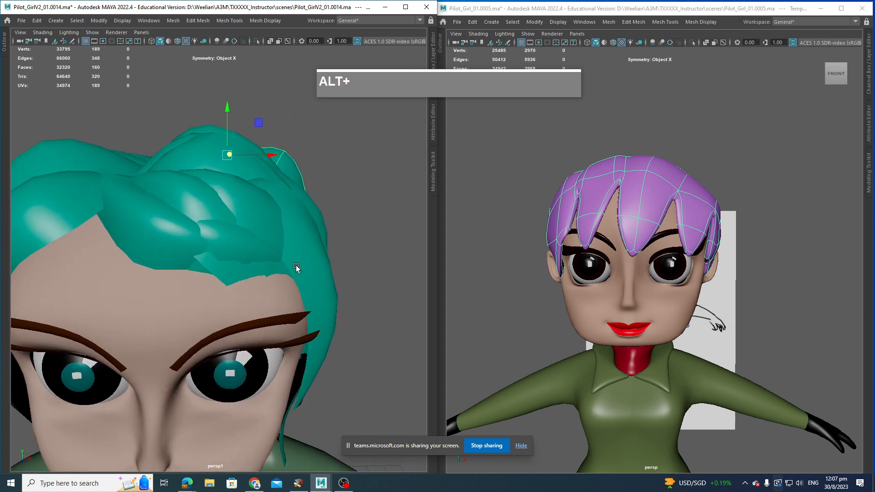
{"action": "middle_click_drag", "start_coordinate": [296, 265], "coordinate": [361, 226], "text": "alt"}
{"action": "left_click_drag", "start_coordinate": [360, 225], "coordinate": [363, 211], "text": "alt"}
{"action": "scroll", "coordinate": [655, 242], "scroll_direction": "down", "scroll_amount": 4}
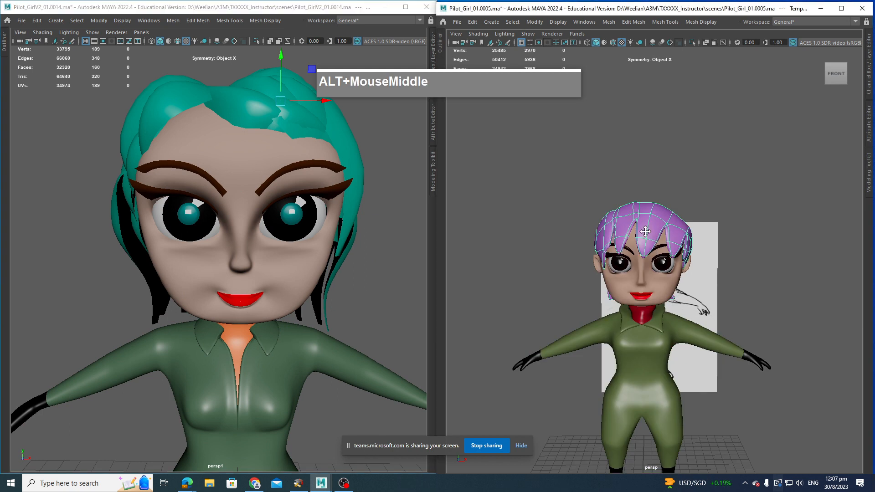
{"action": "middle_click_drag", "start_coordinate": [655, 248], "coordinate": [625, 183], "text": "alt"}
{"action": "middle_click_drag", "start_coordinate": [505, 228], "coordinate": [508, 259], "text": "alt"}
{"action": "scroll", "coordinate": [242, 220], "scroll_direction": "down", "scroll_amount": 4}
{"action": "middle_click_drag", "start_coordinate": [231, 220], "coordinate": [235, 235], "text": "alt"}
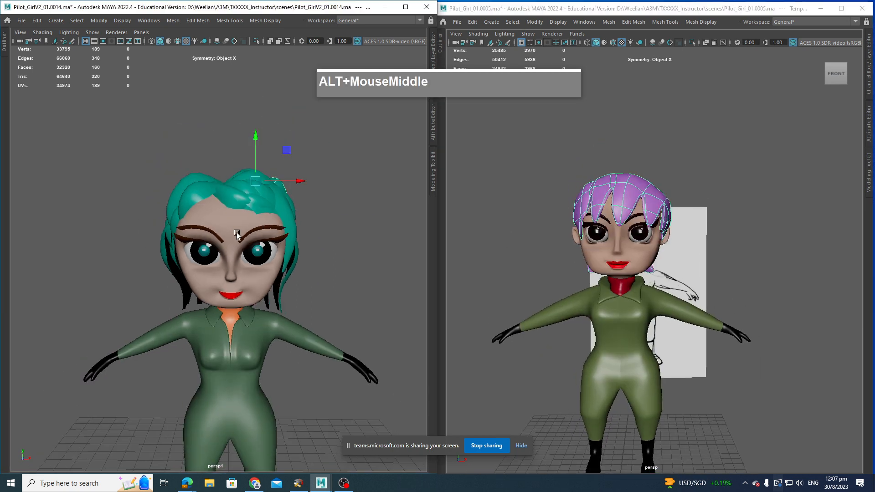
{"action": "left_click_drag", "start_coordinate": [235, 235], "coordinate": [270, 237], "text": "alt"}
{"action": "scroll", "coordinate": [607, 285], "scroll_direction": "up", "scroll_amount": 2, "text": "alt"}
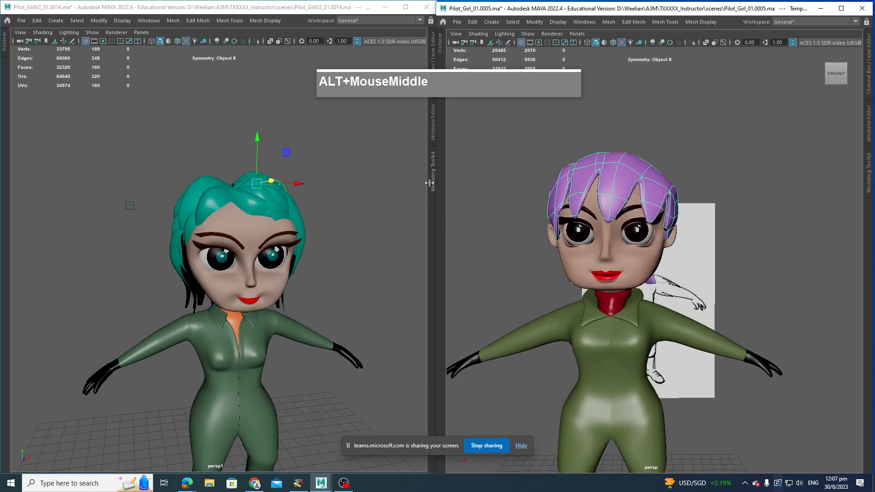
{"action": "left_click_drag", "start_coordinate": [486, 258], "coordinate": [477, 253], "text": "alt"}
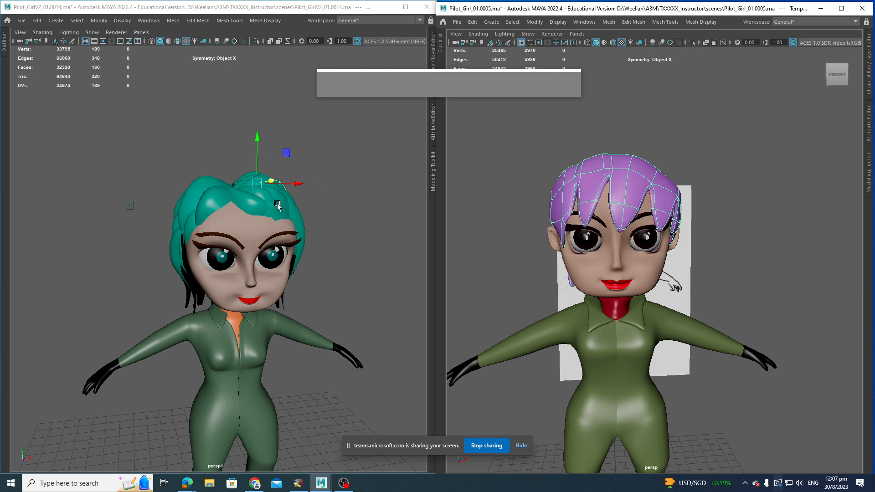
{"action": "left_click_drag", "start_coordinate": [567, 226], "coordinate": [620, 245], "text": "alt"}
{"action": "scroll", "coordinate": [596, 230], "scroll_direction": "up", "scroll_amount": 4, "text": "alt"}
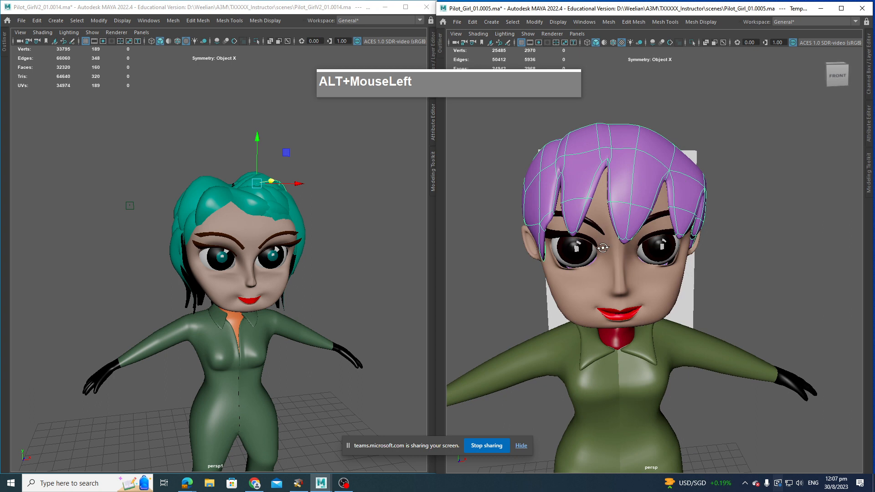
{"action": "middle_click_drag", "start_coordinate": [621, 245], "coordinate": [629, 244], "text": "alt"}
{"action": "left_click_drag", "start_coordinate": [630, 244], "coordinate": [616, 248], "text": "alt"}
{"action": "middle_click_drag", "start_coordinate": [635, 249], "coordinate": [584, 263], "text": "alt"}
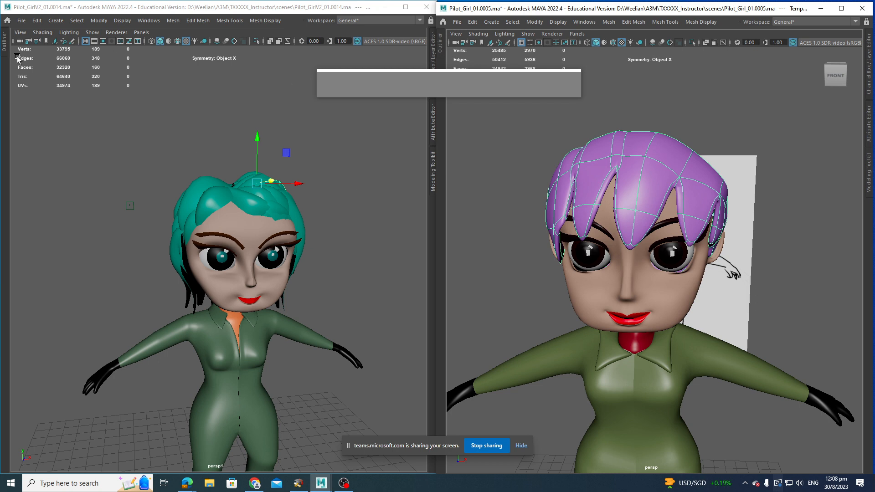
Open the scene Pilot_Girl_01.0004.ma in place of the teal-haired character's scene.
{"action": "left_click", "coordinate": [29, 20]}
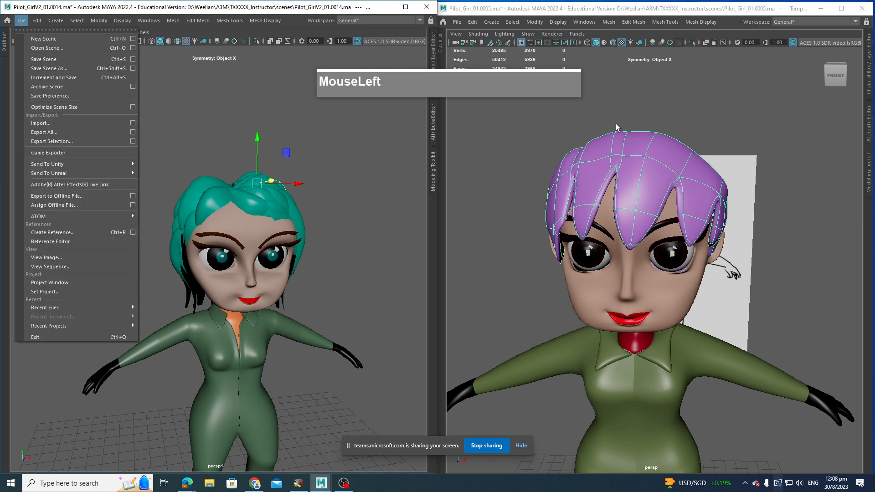
{"action": "left_click", "coordinate": [45, 48]}
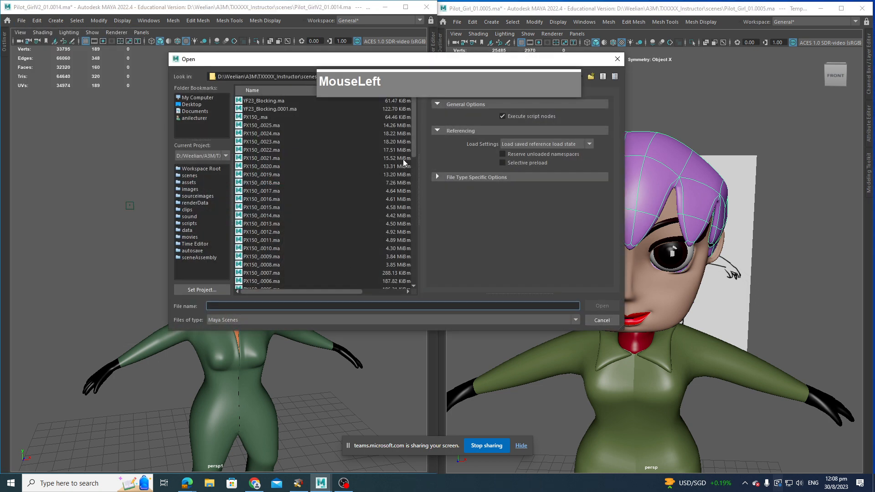
{"action": "scroll", "coordinate": [331, 248], "scroll_direction": "down", "scroll_amount": 9}
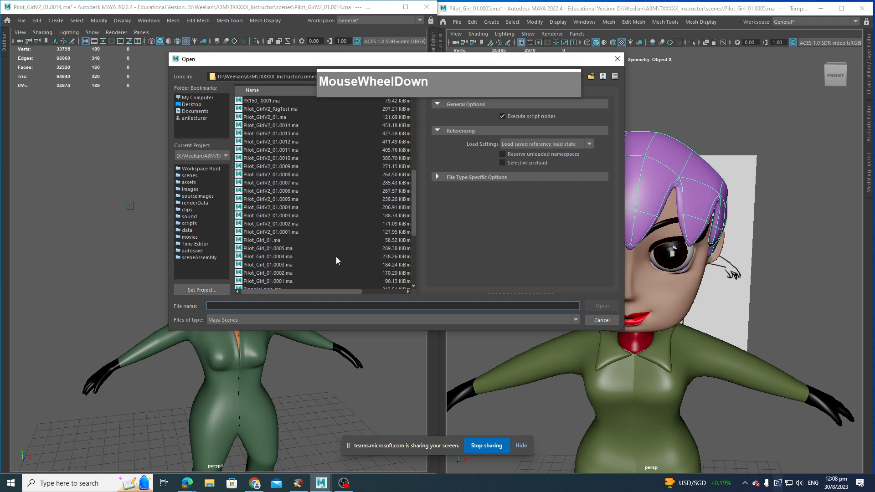
{"action": "left_click", "coordinate": [292, 249]}
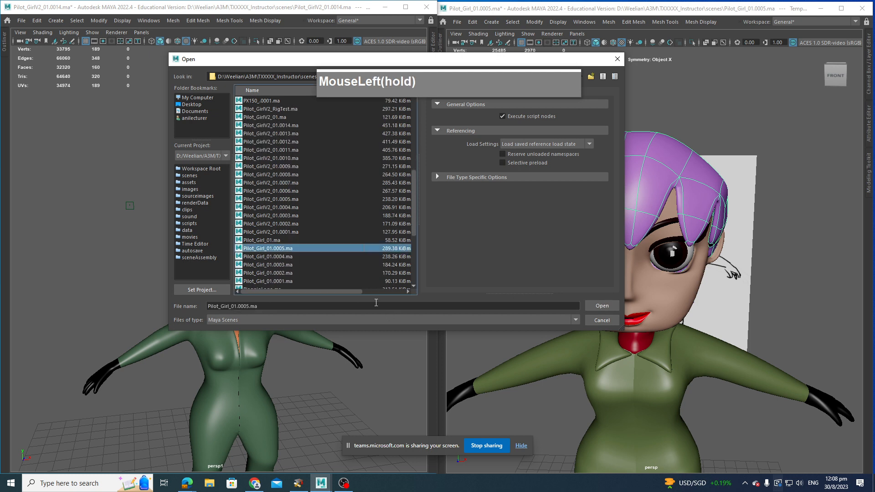
{"action": "double_click", "coordinate": [286, 258]}
{"action": "left_click", "coordinate": [443, 245]}
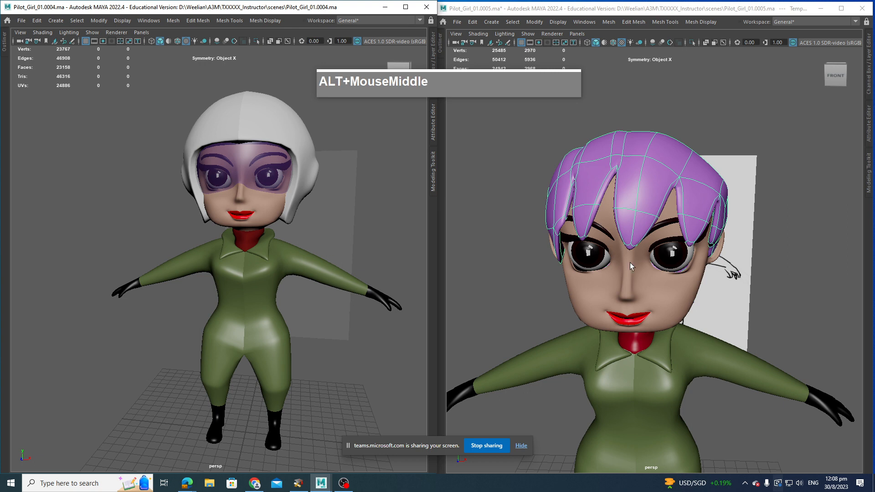
Hide both helmet halves and the visor in the newly opened scene to expose the character's bald head.
{"action": "left_click", "coordinate": [283, 161]}
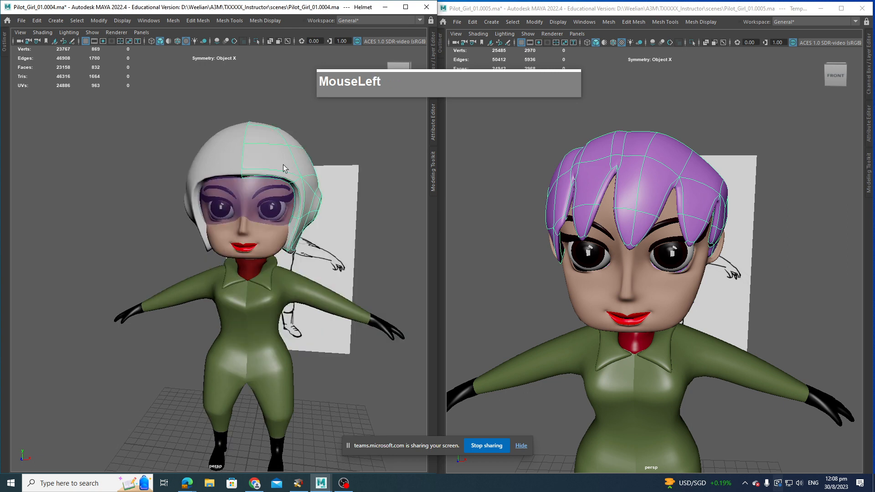
{"action": "key", "text": "h"}
{"action": "left_click", "coordinate": [235, 182]}
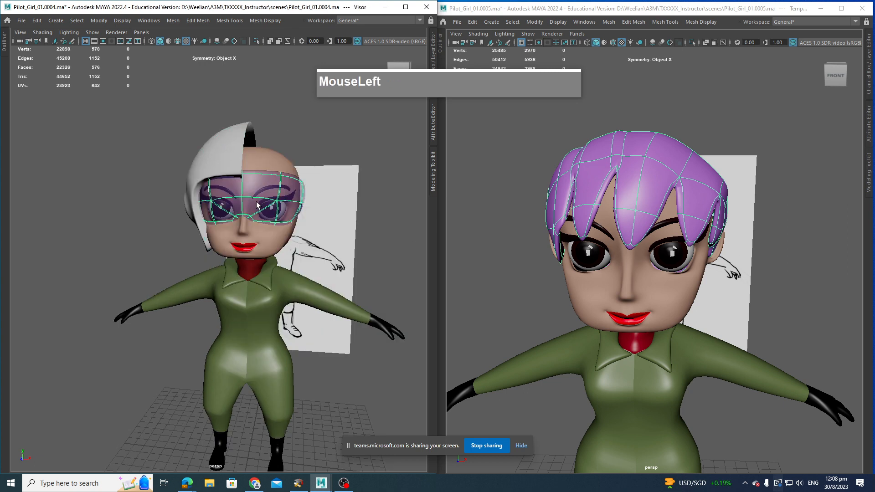
{"action": "key", "text": "h"}
{"action": "left_click", "coordinate": [221, 158]}
{"action": "key", "text": "h"}
{"action": "left_click_drag", "start_coordinate": [314, 238], "coordinate": [293, 229], "text": "alt"}
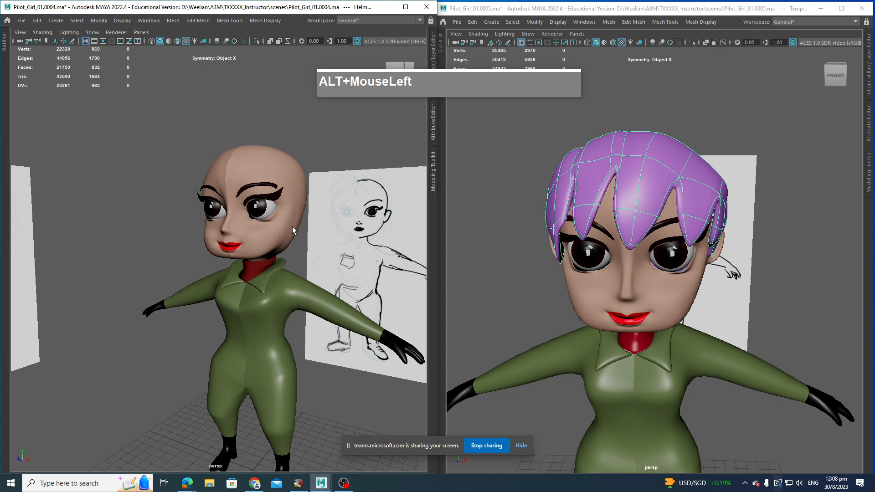
Compare the bald head with the purple-haired head from three-quarter views in both scenes.
{"action": "right_click_drag", "start_coordinate": [285, 226], "coordinate": [297, 228], "text": "alt"}
{"action": "middle_click_drag", "start_coordinate": [296, 228], "coordinate": [296, 292], "text": "alt"}
{"action": "right_click_drag", "start_coordinate": [296, 292], "coordinate": [313, 289], "text": "alt"}
{"action": "left_click_drag", "start_coordinate": [312, 289], "coordinate": [269, 256], "text": "alt"}
{"action": "left_click_drag", "start_coordinate": [647, 290], "coordinate": [656, 294], "text": "alt"}
{"action": "middle_click_drag", "start_coordinate": [657, 294], "coordinate": [715, 258], "text": "alt"}
{"action": "left_click", "coordinate": [688, 297]}
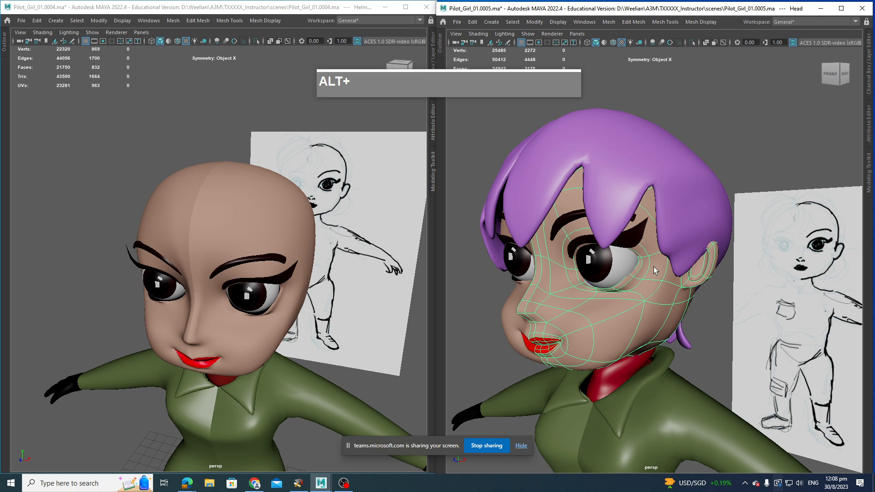
{"action": "middle_click_drag", "start_coordinate": [654, 270], "coordinate": [728, 219], "text": "alt"}
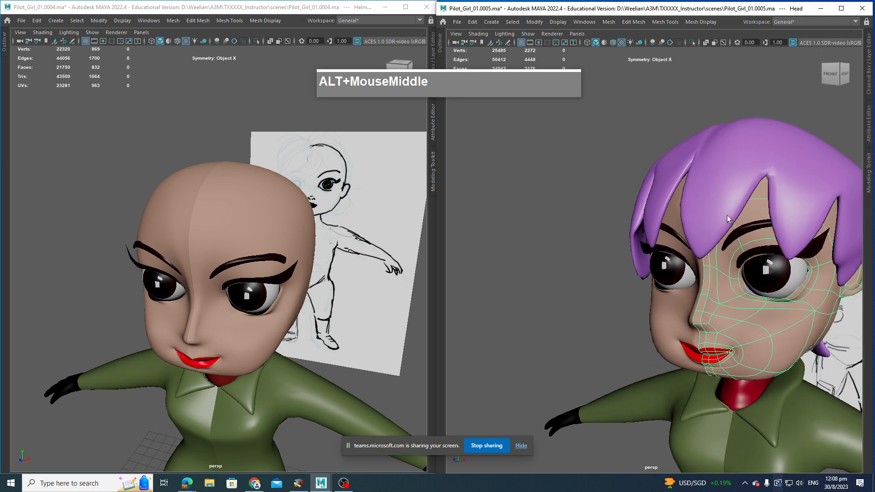
Minimize the purple-haired character's scene, maximize Pilot_Girl_01.0004.ma and frame the whole bald character from the front.
{"action": "left_click", "coordinate": [821, 10]}
{"action": "left_click", "coordinate": [412, 4]}
{"action": "scroll", "coordinate": [565, 209], "scroll_direction": "down", "scroll_amount": 3, "text": "alt"}
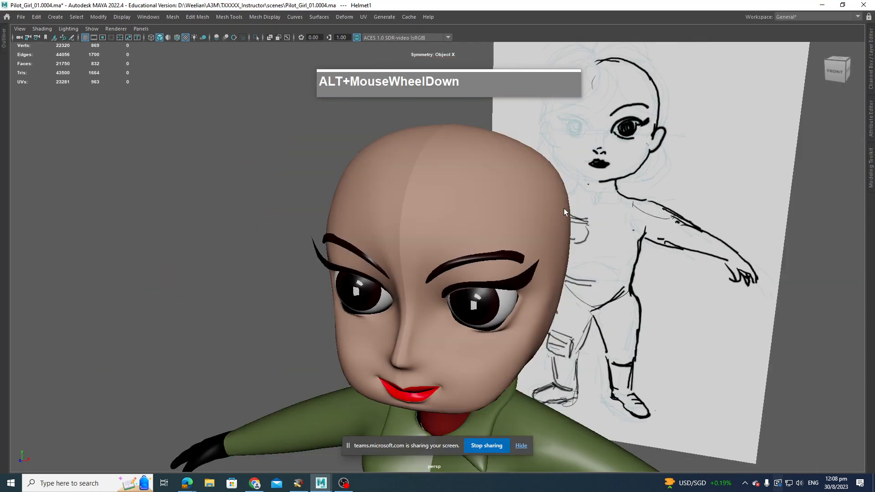
{"action": "middle_click_drag", "start_coordinate": [565, 209], "coordinate": [560, 211], "text": "alt"}
{"action": "left_click_drag", "start_coordinate": [560, 211], "coordinate": [561, 236], "text": "alt"}
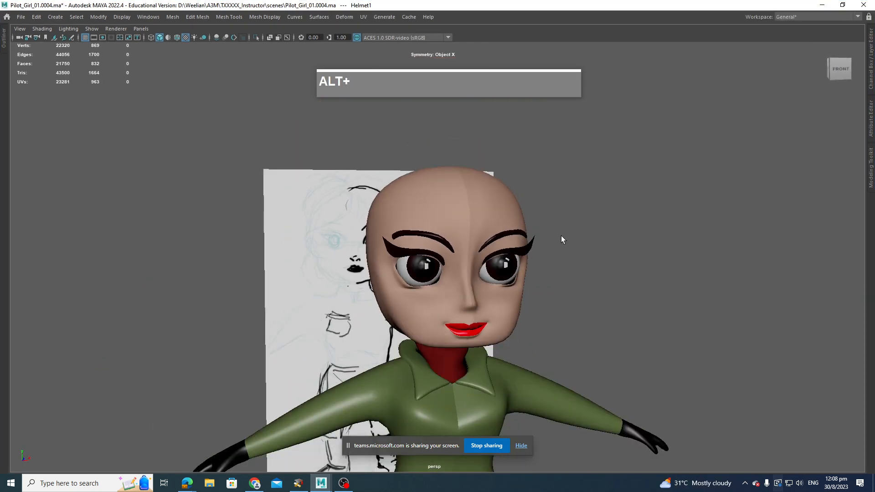
{"action": "middle_click_drag", "start_coordinate": [562, 236], "coordinate": [559, 246], "text": "alt"}
{"action": "left_click_drag", "start_coordinate": [559, 246], "coordinate": [544, 226], "text": "alt"}
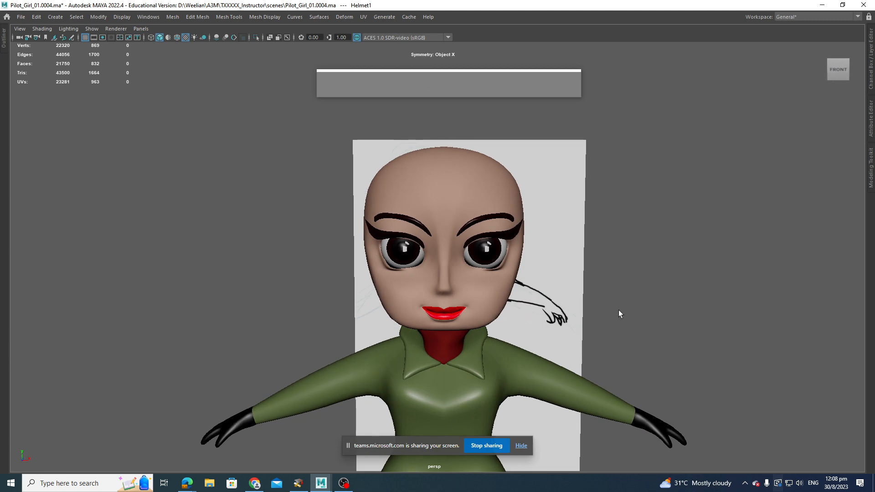
{"action": "left_click_drag", "start_coordinate": [618, 310], "coordinate": [600, 299], "text": "alt"}
{"action": "scroll", "coordinate": [620, 305], "scroll_direction": "down", "scroll_amount": 2, "text": "alt"}
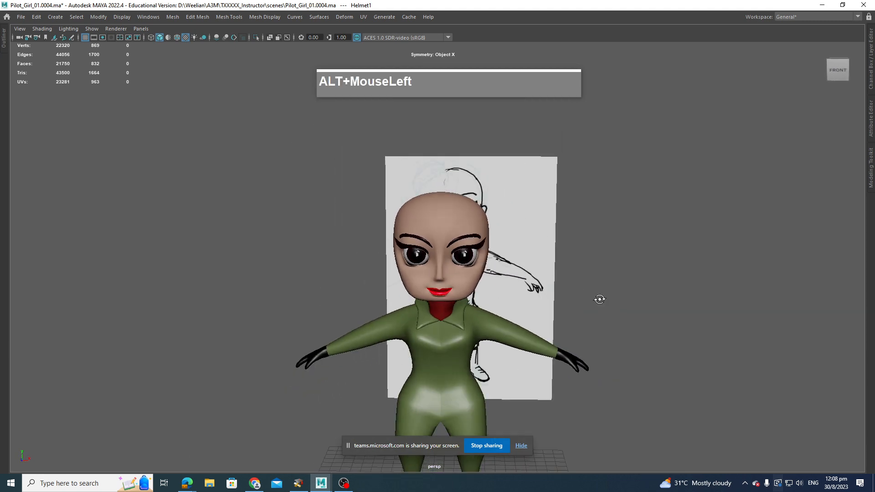
{"action": "scroll", "coordinate": [580, 370], "scroll_direction": "down", "scroll_amount": 2}
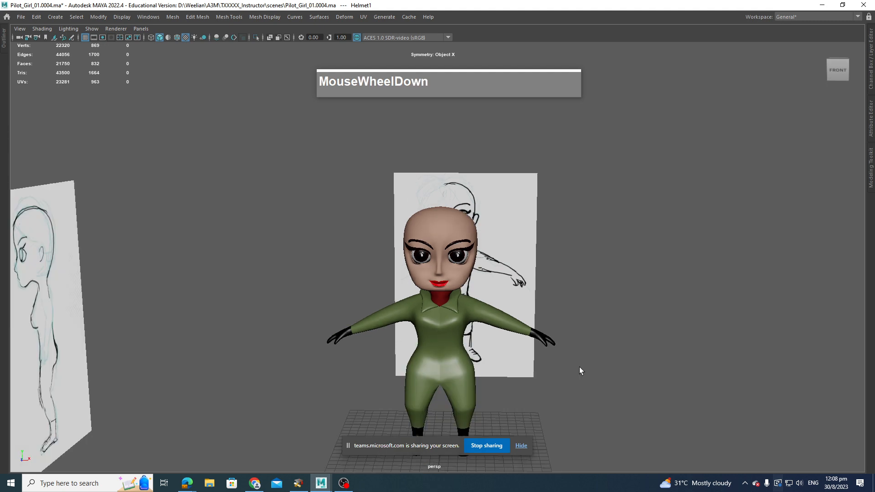
Clear the selection and reset the General workspace to its factory default.
{"action": "key", "text": "ctrl+space"}
{"action": "left_click", "coordinate": [628, 369]}
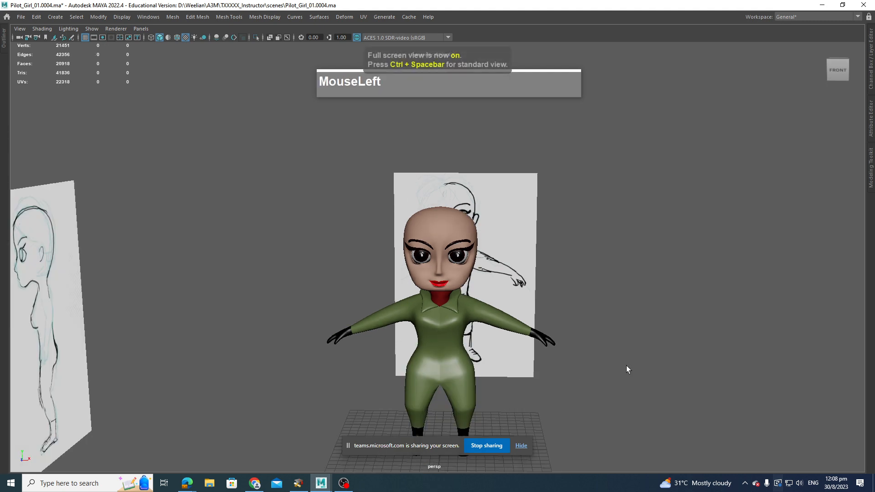
{"action": "left_click", "coordinate": [148, 17]}
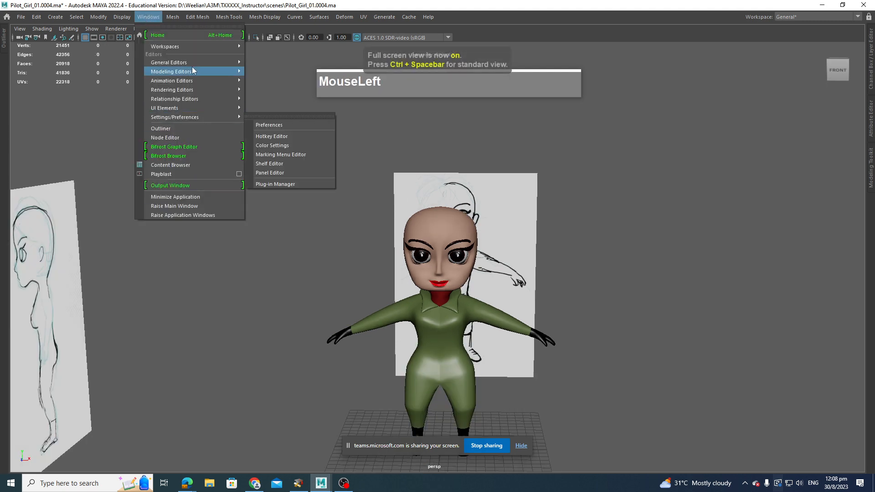
{"action": "mouse_move", "coordinate": [202, 48]}
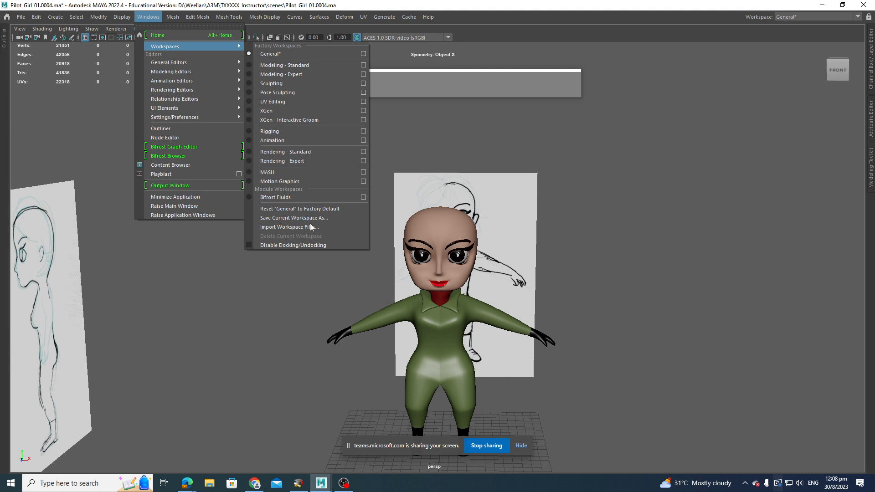
{"action": "mouse_move", "coordinate": [156, 118]}
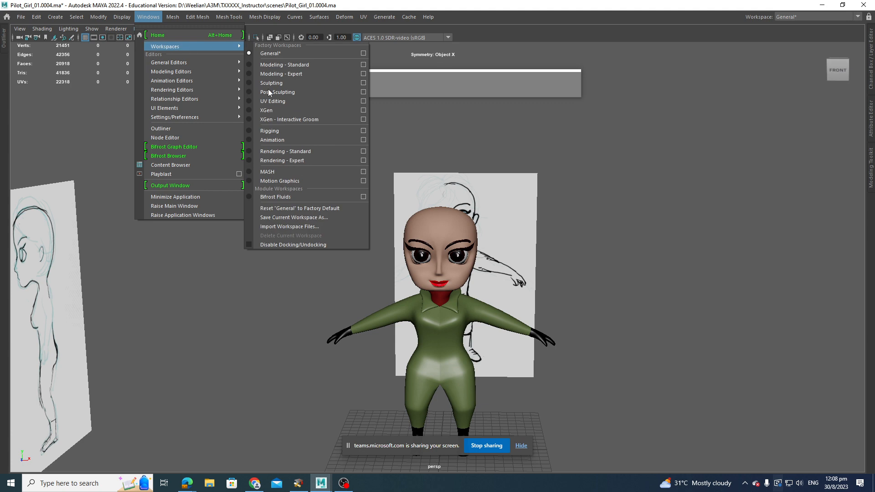
{"action": "left_click", "coordinate": [289, 208]}
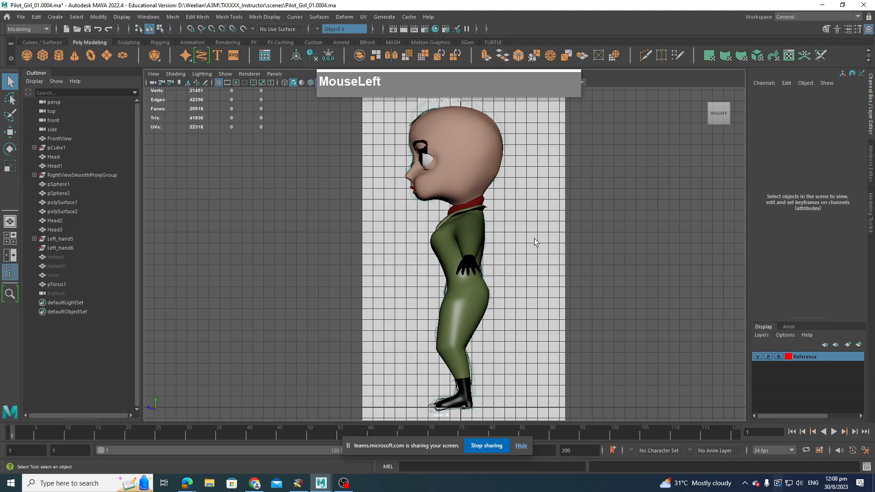
Create a polygon sphere at the origin in the perspective view and set its axis and height subdivisions to 8.
{"action": "key", "text": "space"}
{"action": "left_click_drag", "start_coordinate": [515, 261], "coordinate": [497, 220]}
{"action": "scroll", "coordinate": [516, 241], "scroll_direction": "down", "scroll_amount": 3, "text": "alt"}
{"action": "scroll", "coordinate": [518, 320], "scroll_direction": "up", "scroll_amount": 4, "text": "alt"}
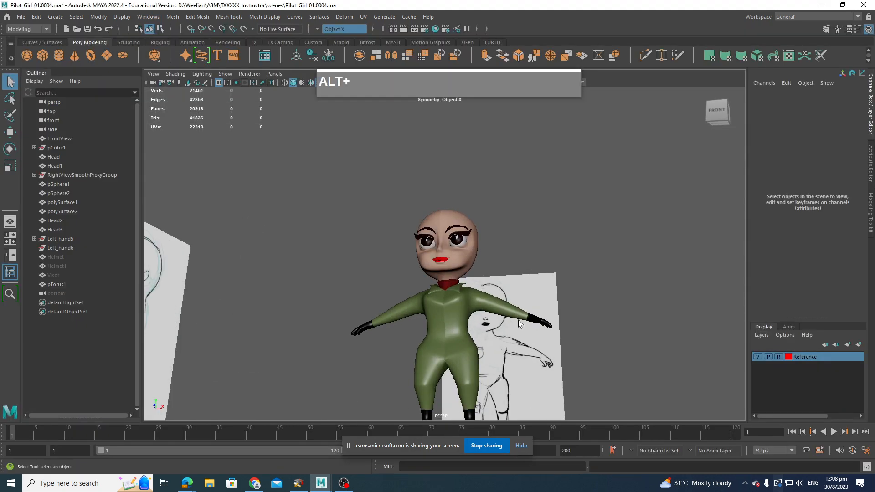
{"action": "left_click_drag", "start_coordinate": [518, 320], "coordinate": [499, 327], "text": "alt"}
{"action": "right_click_drag", "start_coordinate": [510, 338], "coordinate": [541, 318], "text": "shift"}
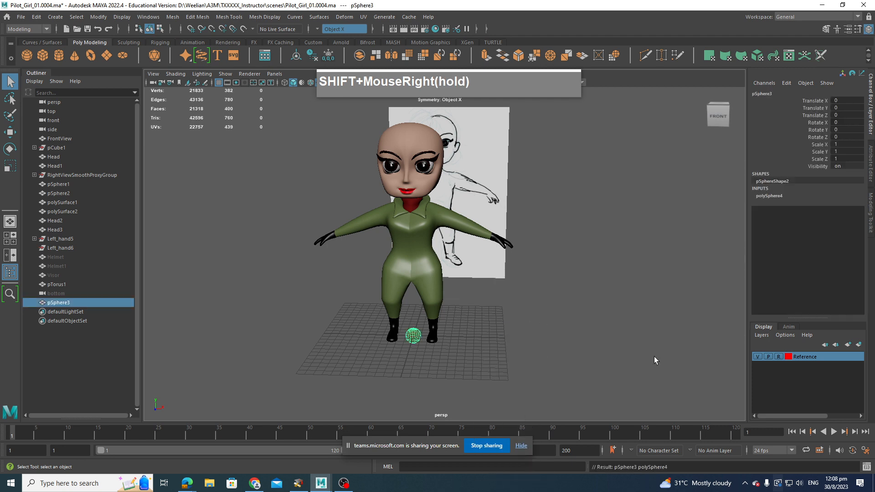
{"action": "left_click", "coordinate": [768, 197]}
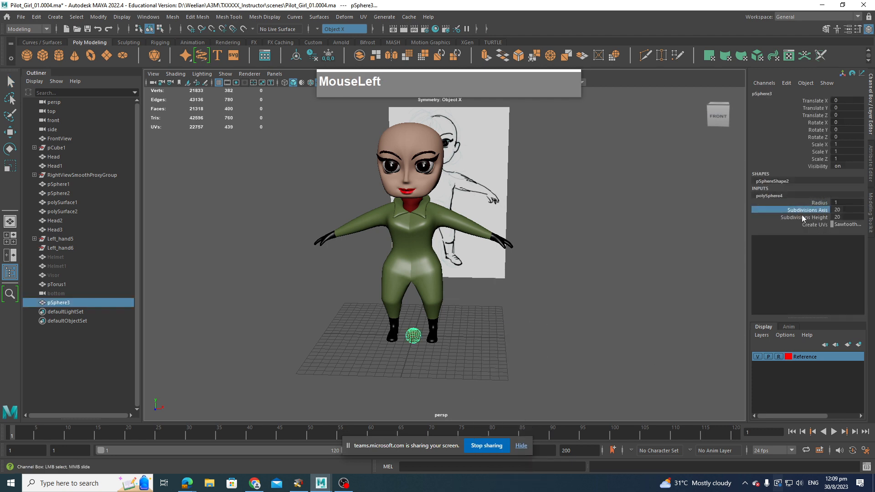
{"action": "left_click", "coordinate": [804, 218], "text": "shift"}
{"action": "middle_click_drag", "start_coordinate": [686, 249], "coordinate": [655, 257]}
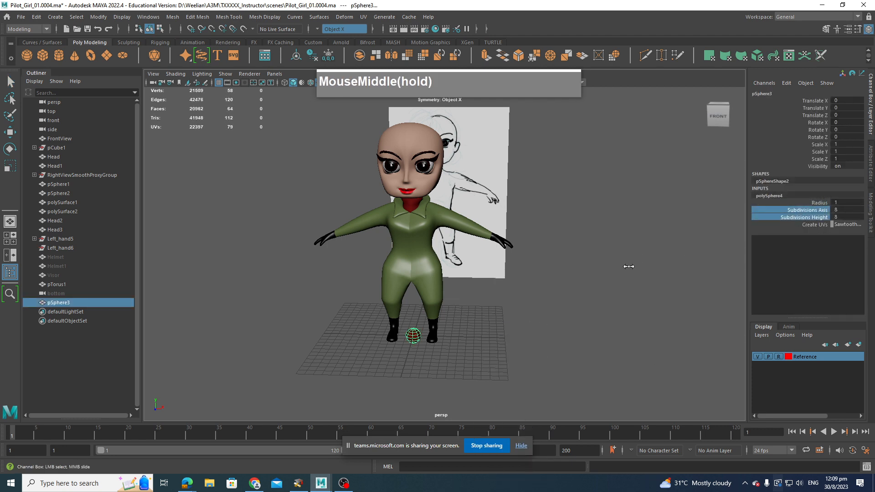
Change the colour of the neck piece's default lambert1 material from dark red to light grey.
{"action": "scroll", "coordinate": [424, 374], "scroll_direction": "up", "scroll_amount": 5}
{"action": "middle_click_drag", "start_coordinate": [460, 365], "coordinate": [528, 274], "text": "alt"}
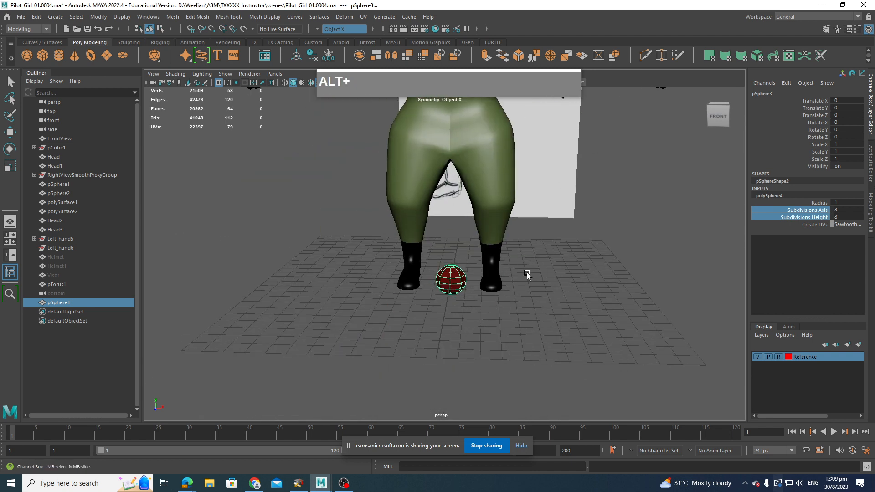
{"action": "scroll", "coordinate": [560, 274], "scroll_direction": "down", "scroll_amount": 3}
{"action": "scroll", "coordinate": [560, 274], "scroll_direction": "up", "scroll_amount": 5}
{"action": "left_click_drag", "start_coordinate": [560, 273], "coordinate": [414, 194], "text": "alt"}
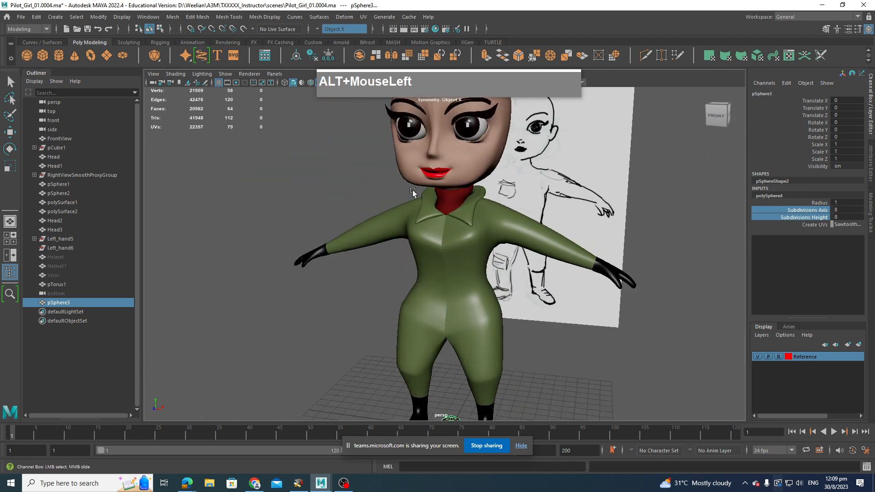
{"action": "left_click", "coordinate": [462, 209]}
{"action": "left_click", "coordinate": [455, 199]}
{"action": "right_click_drag", "start_coordinate": [455, 202], "coordinate": [458, 415]}
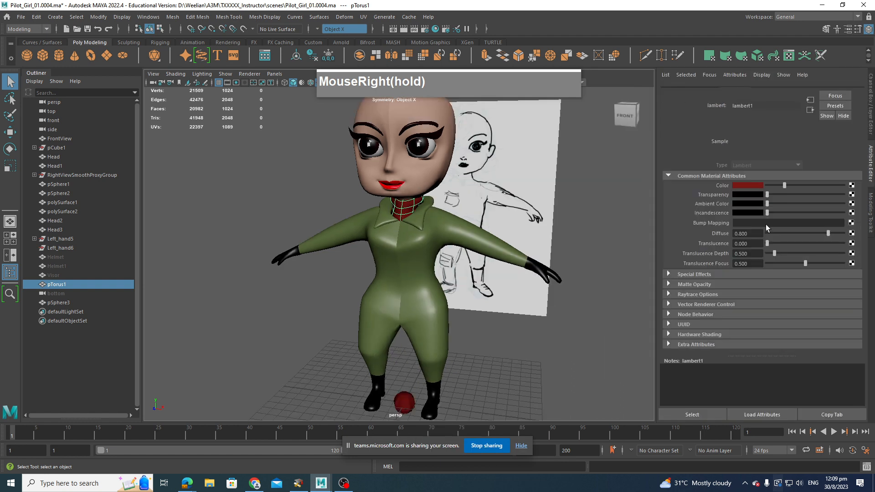
{"action": "left_click", "coordinate": [852, 91]}
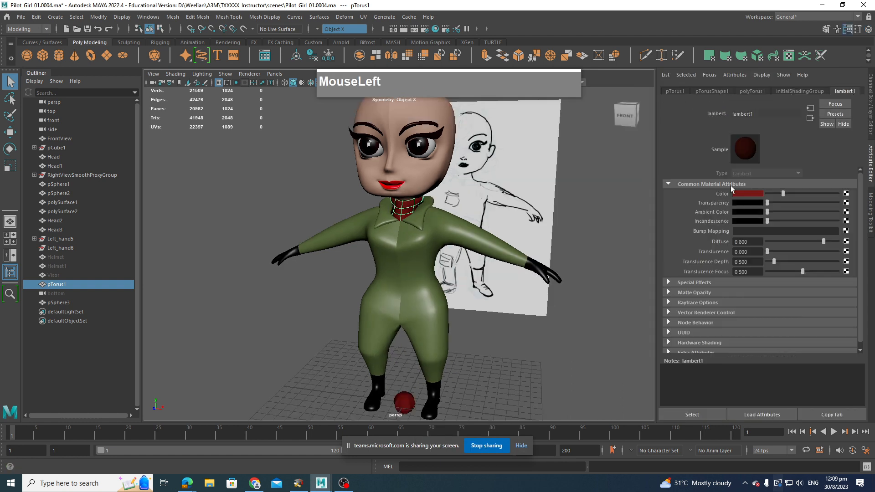
{"action": "left_click", "coordinate": [751, 193]}
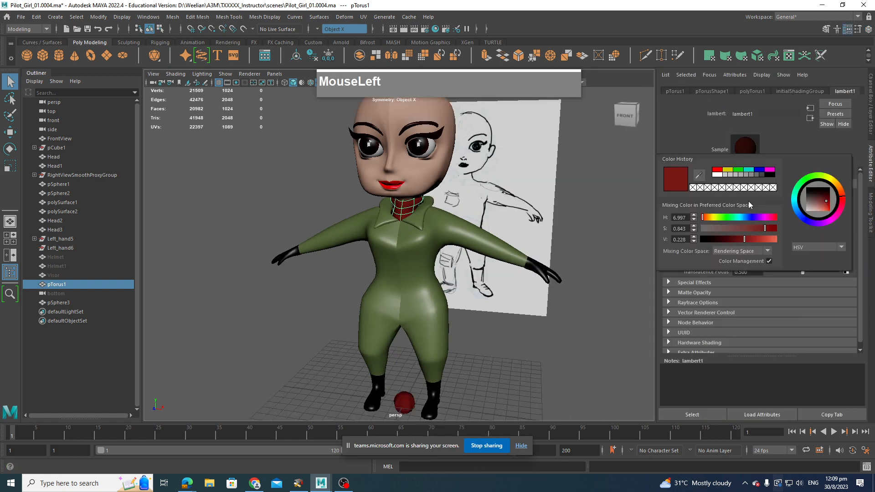
{"action": "left_click", "coordinate": [729, 175]}
Assign a new Blinn material to the sphere between the character's feet.
{"action": "middle_click_drag", "start_coordinate": [524, 277], "coordinate": [527, 311], "text": "alt"}
{"action": "left_click", "coordinate": [499, 343]}
{"action": "left_click", "coordinate": [407, 368]}
{"action": "mouse_move", "coordinate": [407, 368]}
{"action": "middle_mouse_down", "text": "alt"}
{"action": "mouse_move", "coordinate": [412, 344]}
{"action": "mouse_move", "coordinate": [406, 360]}
{"action": "middle_mouse_up", "text": "alt"}
{"action": "scroll", "coordinate": [412, 344], "scroll_direction": "up", "scroll_amount": 3}
{"action": "right_click_drag", "start_coordinate": [408, 363], "coordinate": [416, 465]}
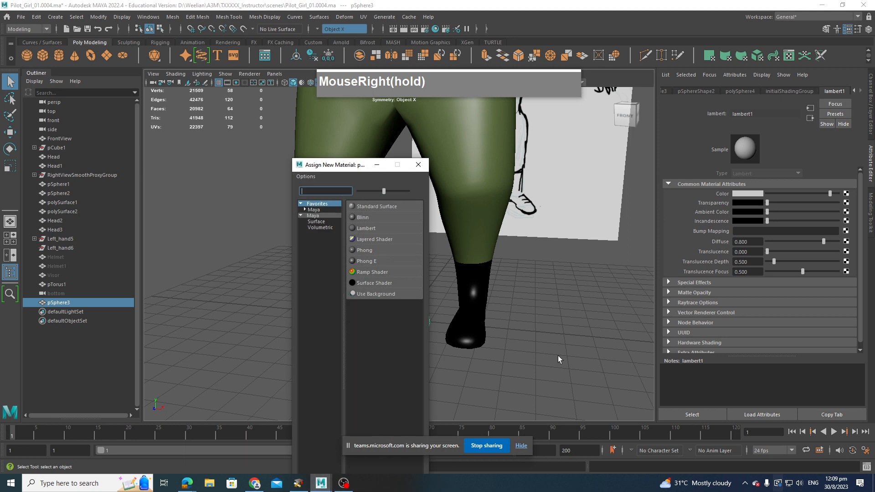
{"action": "left_click", "coordinate": [363, 218]}
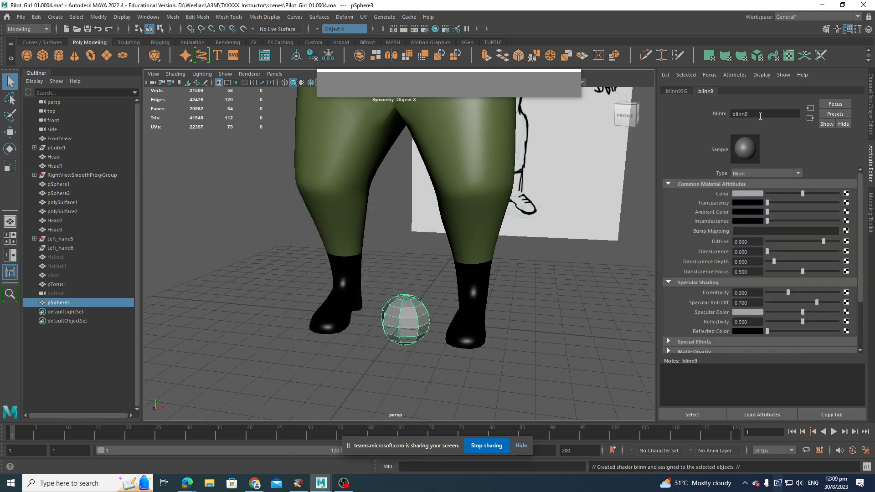
Rename the sphere's new Blinn material as hairColor.
{"action": "left_click_drag", "start_coordinate": [527, 80], "coordinate": [553, 32]}
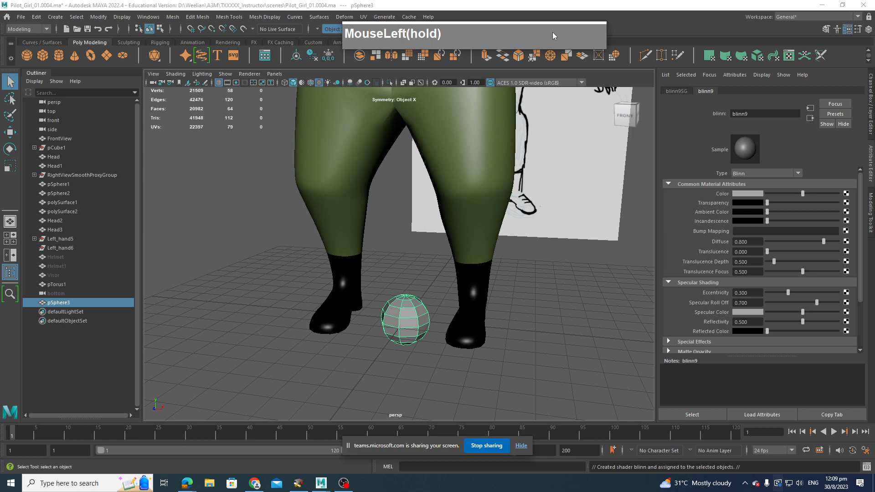
{"action": "left_click", "coordinate": [749, 114]}
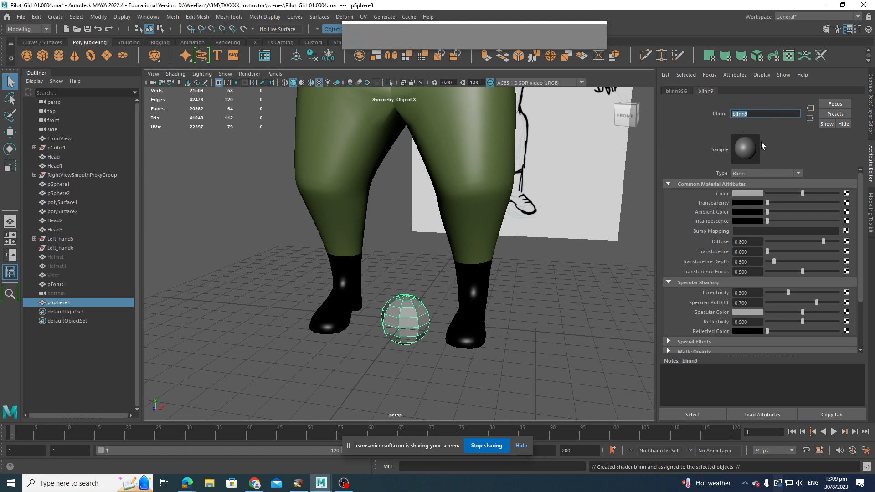
{"action": "type", "text": "ha"}
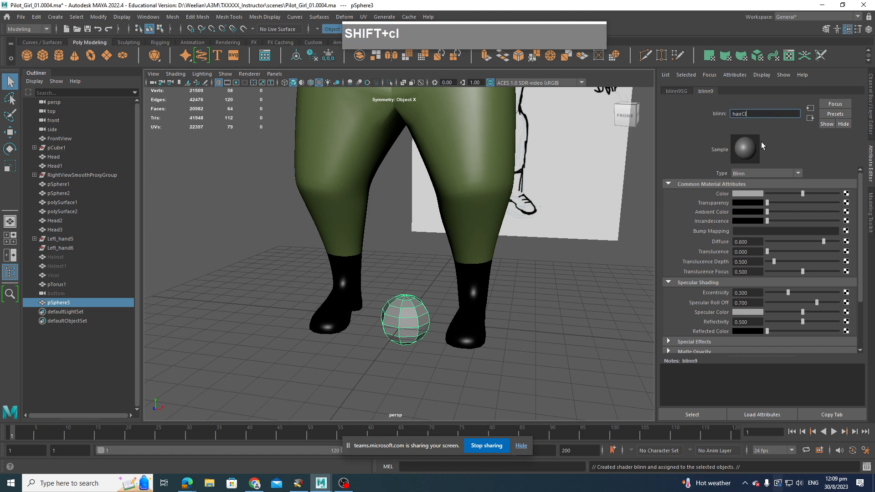
{"action": "type", "text": "irColor"}
{"action": "key", "text": "Return"}
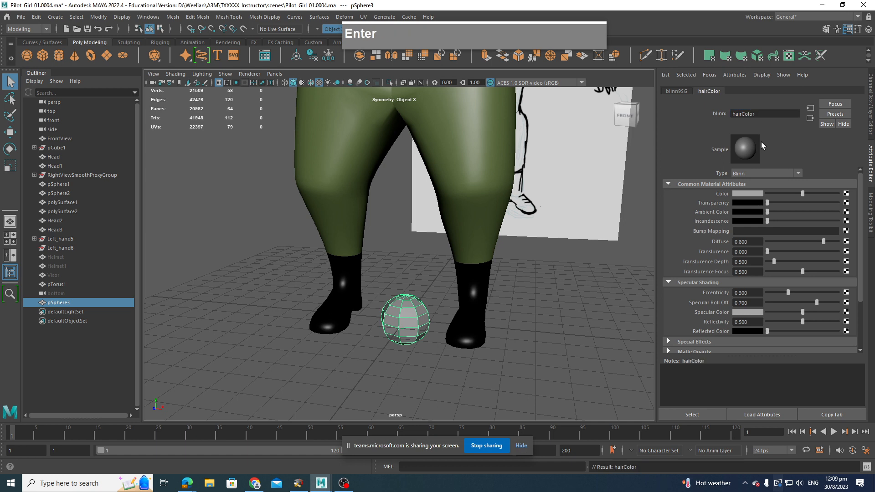
Set the hairColor material's colour to a light teal blue.
{"action": "left_click", "coordinate": [757, 194]}
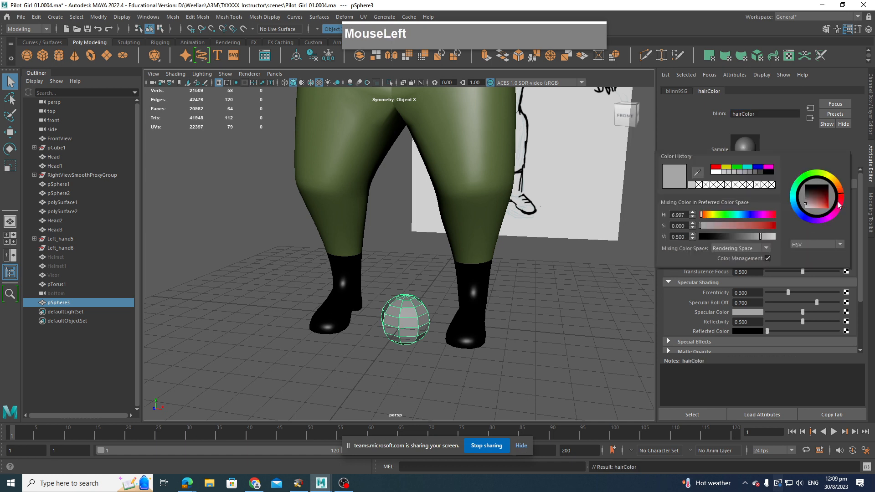
{"action": "left_click_drag", "start_coordinate": [793, 206], "coordinate": [818, 209]}
{"action": "left_click", "coordinate": [816, 204]}
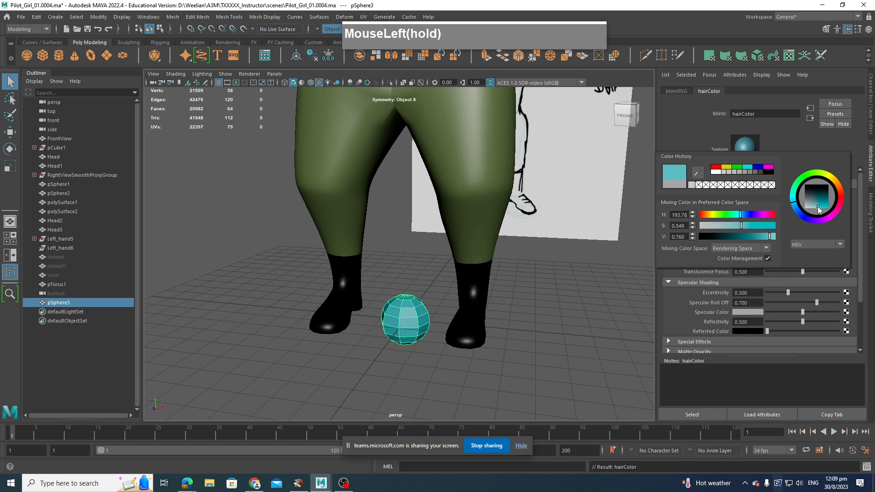
{"action": "left_click", "coordinate": [574, 340]}
Rotate the teal sphere 90 degrees around the Z axis with snapped rotation.
{"action": "left_click", "coordinate": [406, 338]}
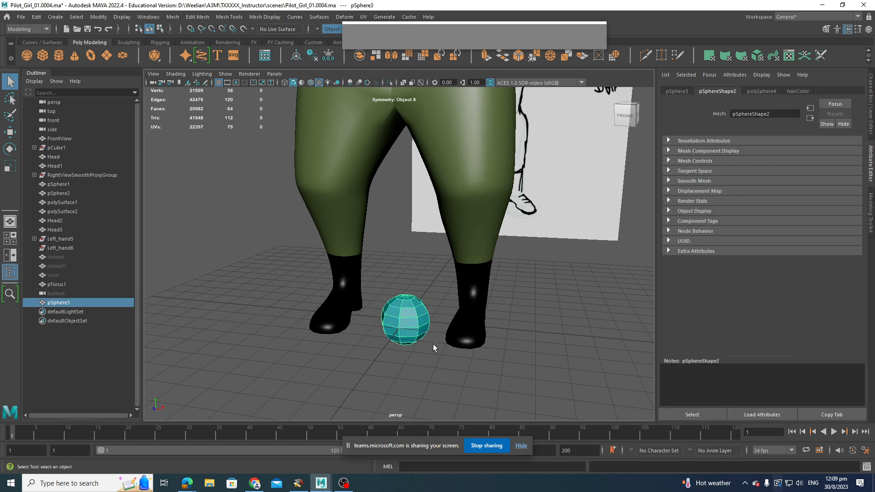
{"action": "key", "text": "e"}
{"action": "left_click_drag", "start_coordinate": [436, 301], "coordinate": [391, 261]}
{"action": "key", "text": "j"}
Set the radius of the teal sphere between the feet to 3.7.
{"action": "scroll", "coordinate": [460, 324], "scroll_direction": "down", "scroll_amount": 5}
{"action": "scroll", "coordinate": [461, 324], "scroll_direction": "up", "scroll_amount": 3}
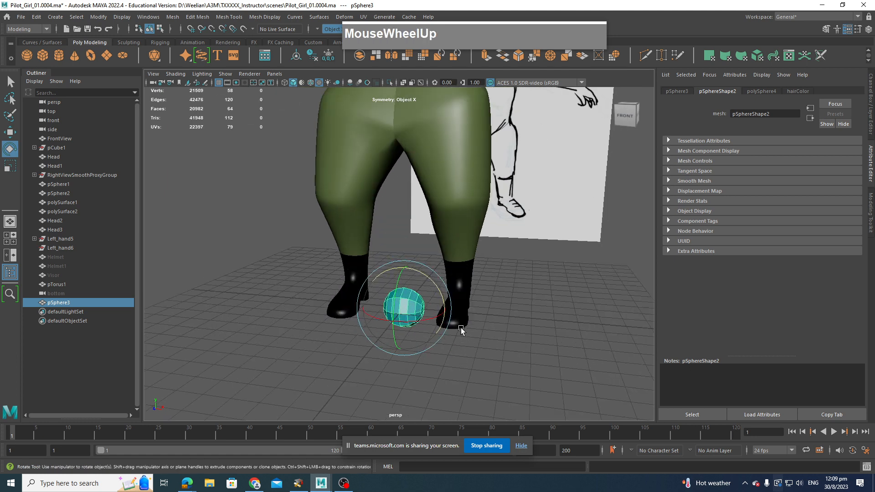
{"action": "mouse_move", "coordinate": [465, 329]}
{"action": "left_mouse_down", "text": "alt"}
{"action": "mouse_move", "coordinate": [474, 337]}
{"action": "mouse_move", "coordinate": [423, 314]}
{"action": "mouse_move", "coordinate": [339, 340]}
{"action": "mouse_move", "coordinate": [502, 335]}
{"action": "mouse_move", "coordinate": [492, 332]}
{"action": "left_mouse_up", "text": "alt"}
{"action": "scroll", "coordinate": [454, 338], "scroll_direction": "down", "scroll_amount": 3}
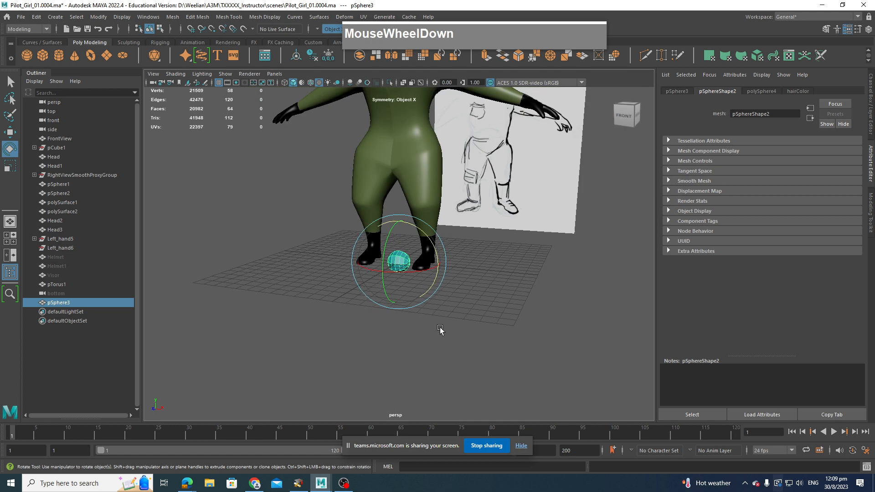
{"action": "middle_click_drag", "start_coordinate": [440, 329], "coordinate": [439, 404], "text": "alt"}
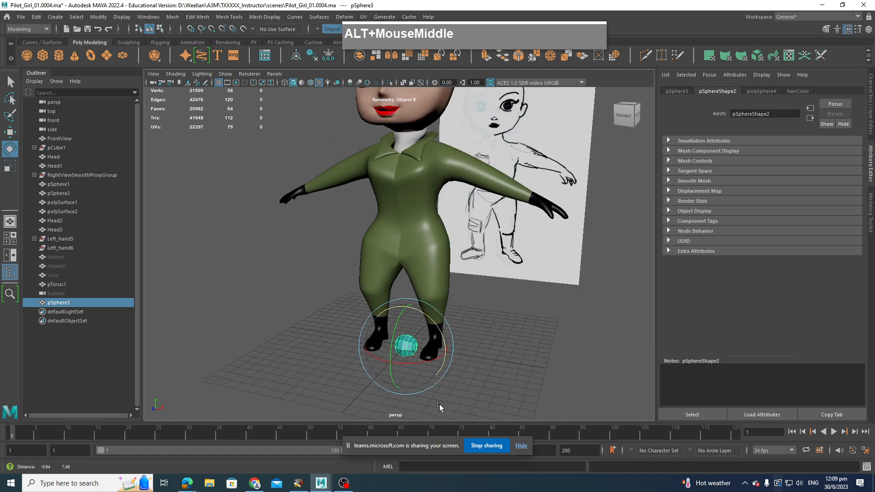
{"action": "left_click", "coordinate": [806, 92]}
{"action": "left_click", "coordinate": [871, 145]}
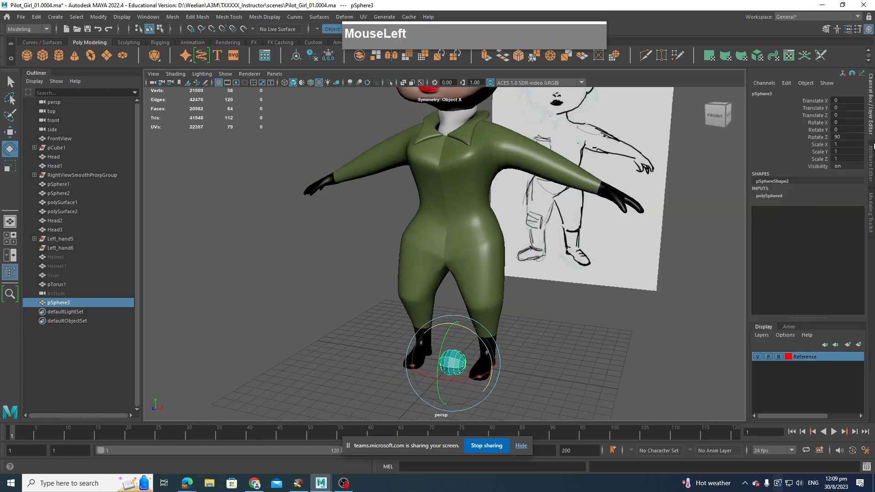
{"action": "left_click", "coordinate": [770, 196]}
{"action": "left_click", "coordinate": [822, 204]}
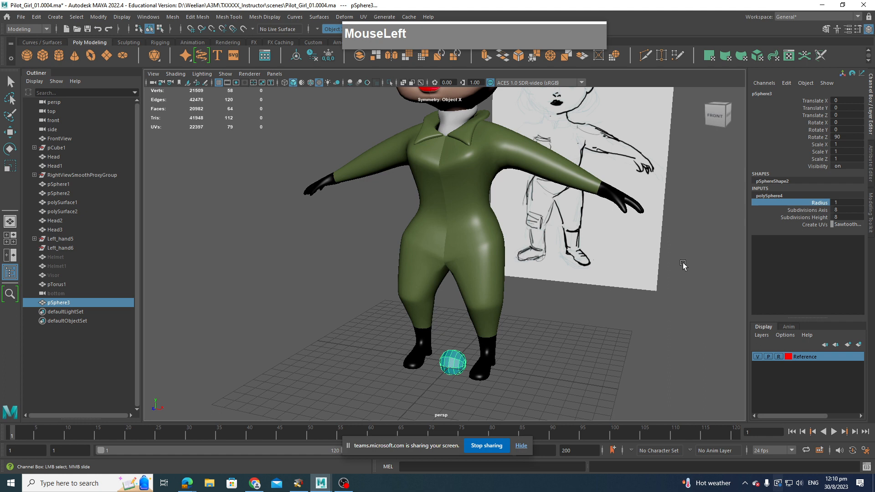
{"action": "middle_click_drag", "start_coordinate": [684, 264], "coordinate": [569, 354]}
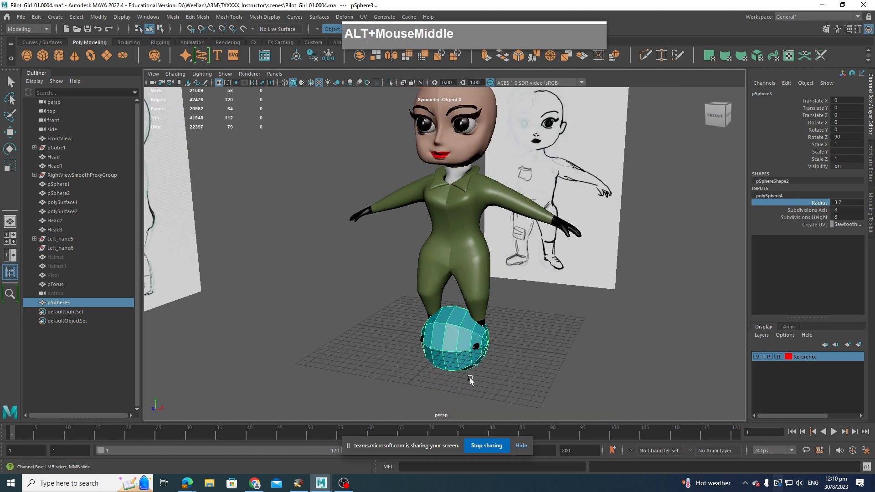
Move the sphere straight up onto the top of the character's head, to a Translate Y of 25.501.
{"action": "scroll", "coordinate": [471, 381], "scroll_direction": "down", "scroll_amount": 3}
{"action": "key", "text": "w"}
{"action": "left_click_drag", "start_coordinate": [453, 269], "coordinate": [477, 101]}
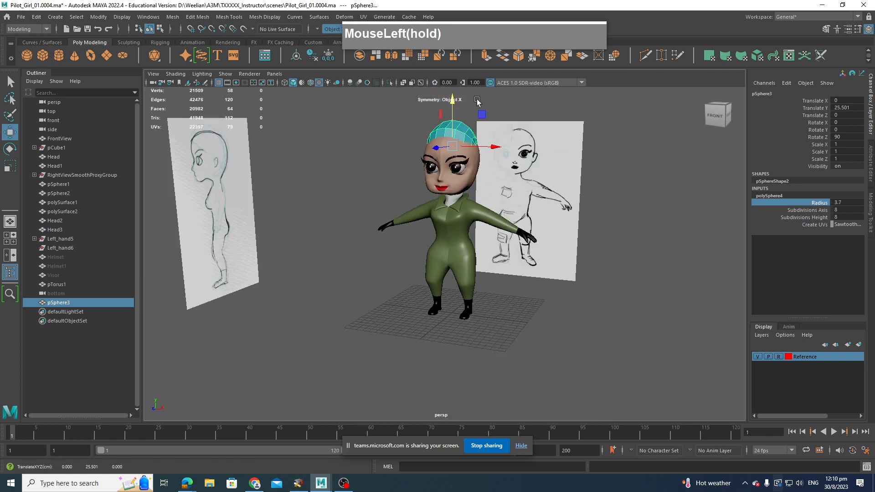
Enlarge the sphere's radius to 4.8 so it covers the upper part of the head.
{"action": "left_click_drag", "start_coordinate": [503, 221], "coordinate": [491, 194], "text": "alt"}
{"action": "key", "text": "e"}
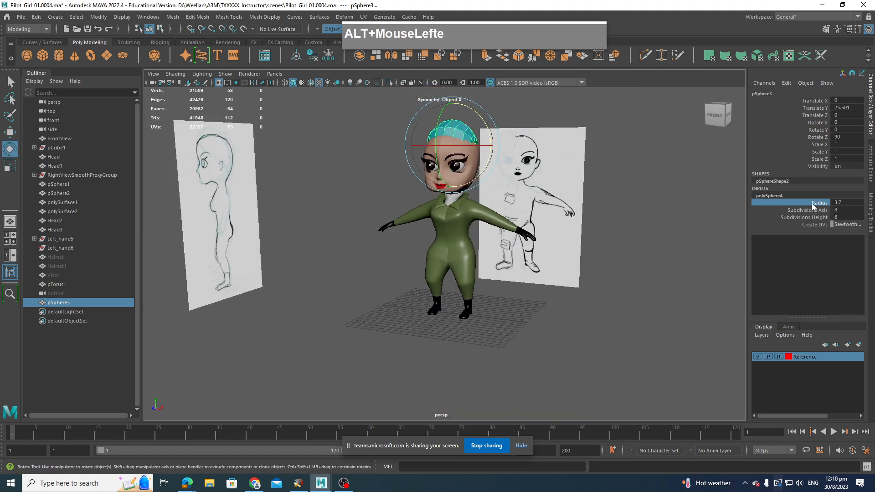
{"action": "middle_click_drag", "start_coordinate": [688, 210], "coordinate": [696, 215]}
Delete the four diagonal edges meeting at the pole on one side of the sphere, turning its triangles into quads.
{"action": "middle_click_drag", "start_coordinate": [527, 255], "coordinate": [534, 273], "text": "alt"}
{"action": "left_click_drag", "start_coordinate": [534, 274], "coordinate": [494, 302], "text": "alt"}
{"action": "scroll", "coordinate": [567, 289], "scroll_direction": "up", "scroll_amount": 3}
{"action": "middle_click_drag", "start_coordinate": [494, 303], "coordinate": [536, 308], "text": "alt"}
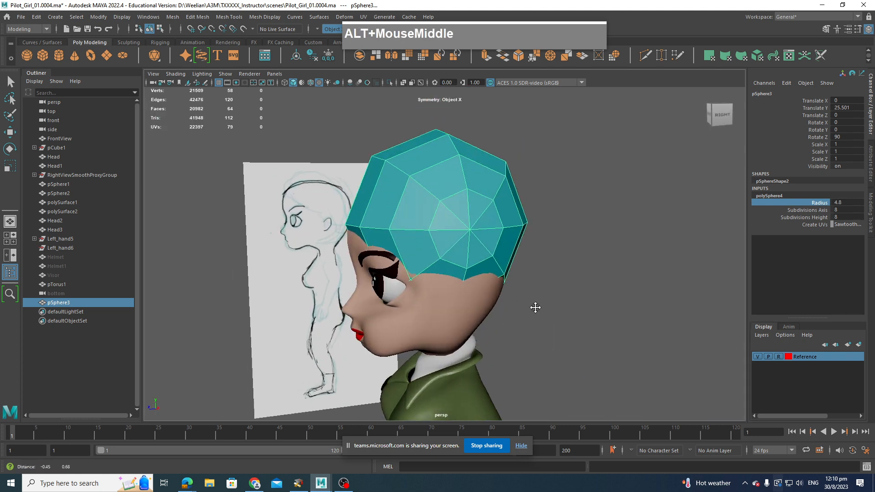
{"action": "left_click_drag", "start_coordinate": [536, 308], "coordinate": [483, 219], "text": "alt"}
{"action": "scroll", "coordinate": [482, 217], "scroll_direction": "up", "scroll_amount": 3}
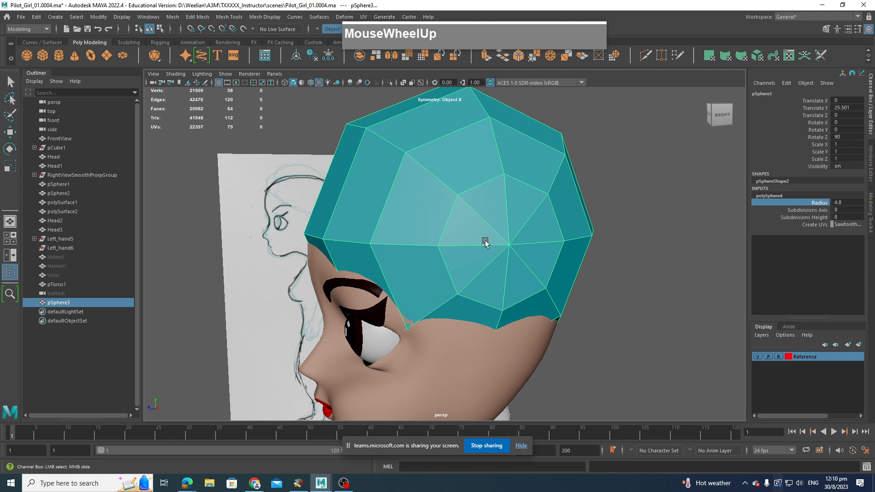
{"action": "right_click_drag", "start_coordinate": [504, 214], "coordinate": [499, 188]}
{"action": "key", "text": "e"}
{"action": "left_click", "coordinate": [485, 216]}
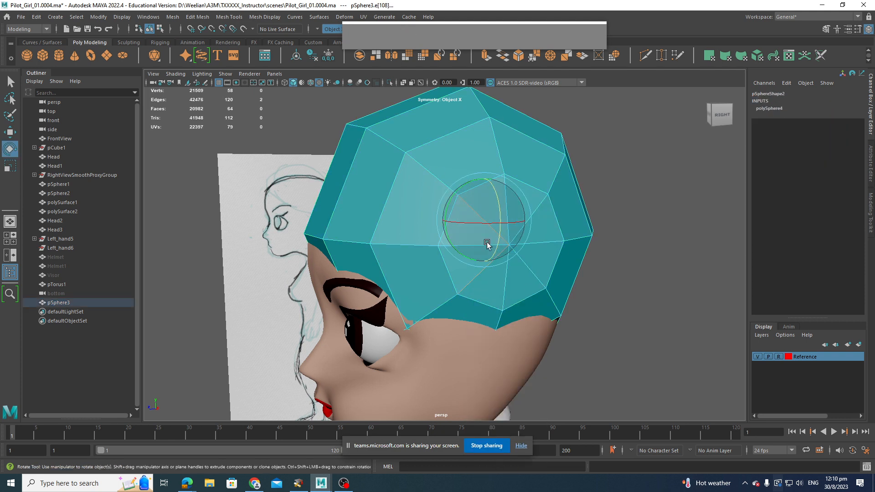
{"action": "right_click_drag", "start_coordinate": [480, 233], "coordinate": [482, 178], "text": "ctrl+shift"}
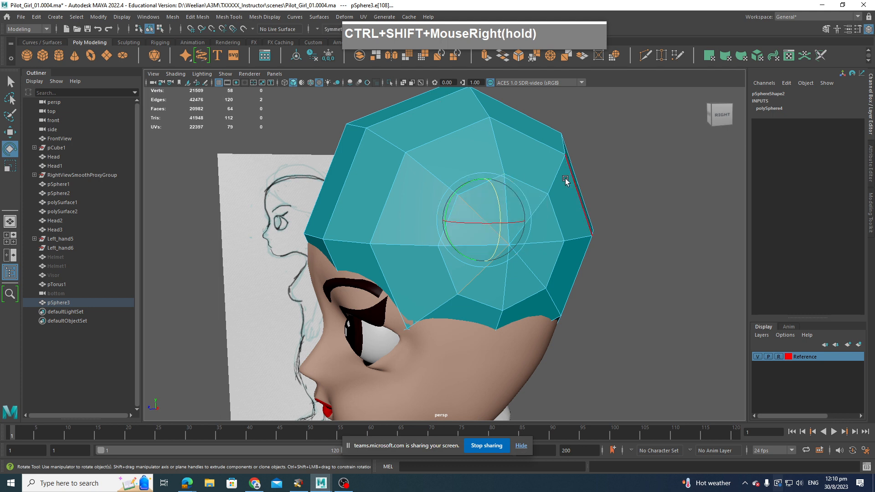
{"action": "left_click", "coordinate": [539, 193]}
{"action": "key", "text": "q"}
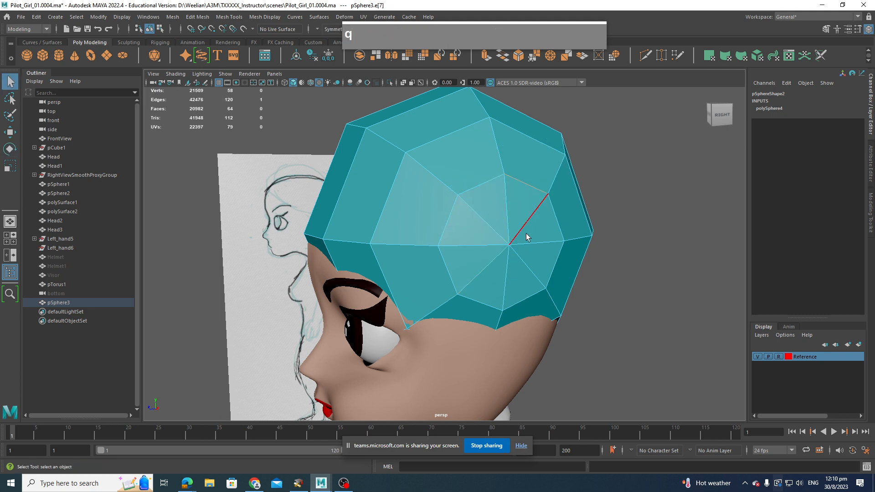
{"action": "left_click", "coordinate": [526, 220]}
{"action": "left_click", "coordinate": [485, 221], "text": "shift"}
{"action": "key", "text": "ctrl+Delete"}
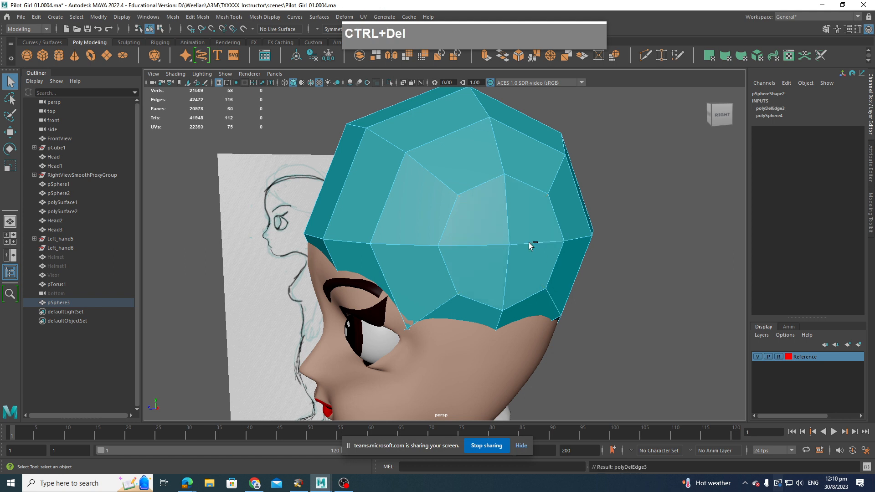
Delete the four diagonal pole edges on the opposite side of the sphere as well.
{"action": "left_click_drag", "start_coordinate": [532, 226], "coordinate": [497, 253], "text": "alt"}
{"action": "scroll", "coordinate": [497, 253], "scroll_direction": "up", "scroll_amount": 3}
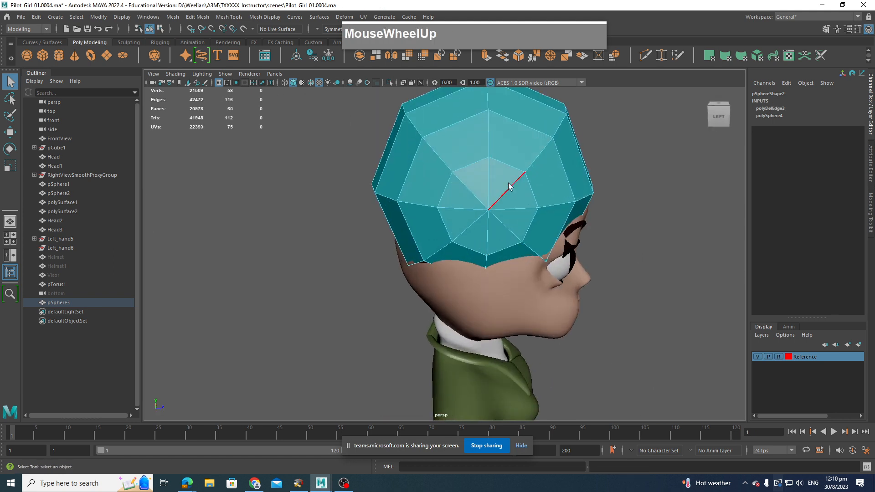
{"action": "left_click", "coordinate": [509, 189]}
{"action": "left_click", "coordinate": [470, 192], "text": "shift"}
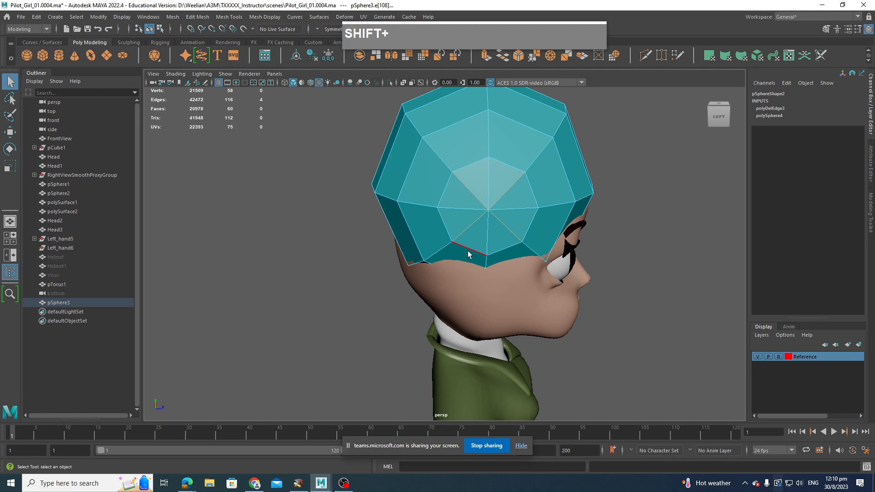
{"action": "key", "text": "ctrl+Delete"}
Move the whole sphere up clear of the head, to a Translate Y of 34.065.
{"action": "scroll", "coordinate": [592, 232], "scroll_direction": "down", "scroll_amount": 3}
{"action": "mouse_move", "coordinate": [592, 233]}
{"action": "left_mouse_down", "text": "alt"}
{"action": "mouse_move", "coordinate": [474, 179]}
{"action": "mouse_move", "coordinate": [518, 209]}
{"action": "mouse_move", "coordinate": [445, 223]}
{"action": "left_mouse_up", "text": "alt"}
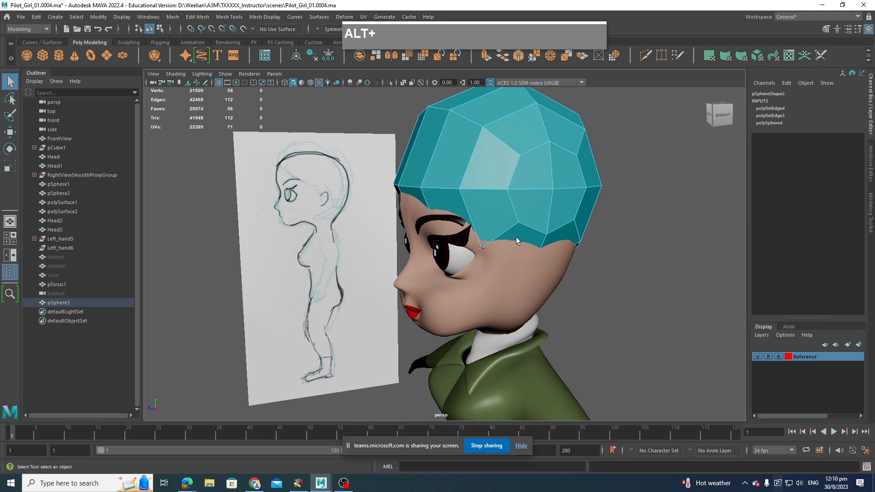
{"action": "middle_click_drag", "start_coordinate": [516, 237], "coordinate": [431, 245], "text": "alt"}
{"action": "scroll", "coordinate": [480, 225], "scroll_direction": "up", "scroll_amount": 3}
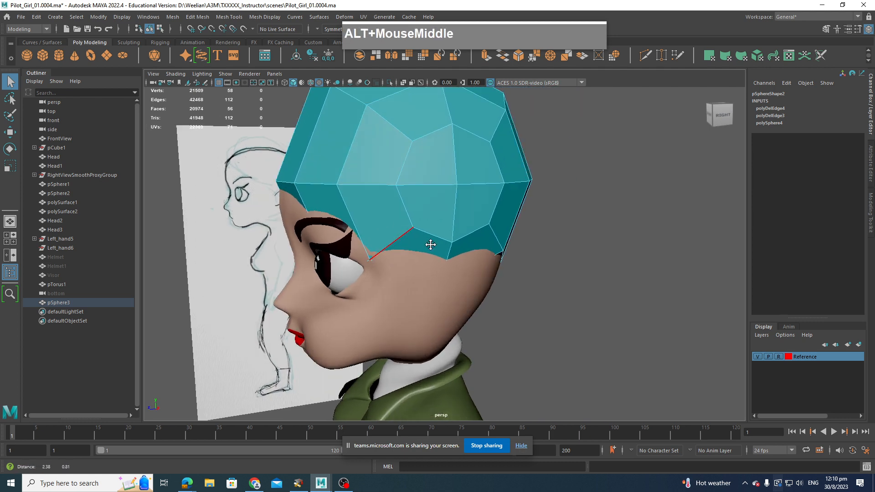
{"action": "scroll", "coordinate": [439, 219], "scroll_direction": "down", "scroll_amount": 4}
{"action": "mouse_move", "coordinate": [438, 219]}
{"action": "right_mouse_down"}
{"action": "mouse_move", "coordinate": [455, 222]}
{"action": "mouse_move", "coordinate": [466, 210]}
{"action": "right_mouse_up"}
{"action": "left_click", "coordinate": [434, 212]}
{"action": "key", "text": "w"}
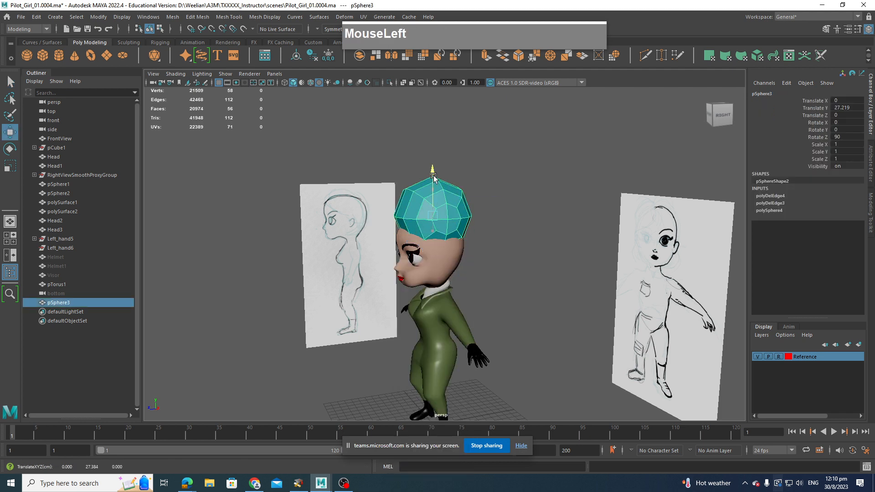
{"action": "left_click_drag", "start_coordinate": [433, 176], "coordinate": [434, 120]}
Delete the sphere's lower front and bottom faces, keeping the upper dome, the side flaps and the lower back.
{"action": "scroll", "coordinate": [456, 192], "scroll_direction": "up", "scroll_amount": 3}
{"action": "middle_click_drag", "start_coordinate": [456, 192], "coordinate": [459, 237], "text": "alt"}
{"action": "scroll", "coordinate": [459, 238], "scroll_direction": "up", "scroll_amount": 3}
{"action": "left_click_drag", "start_coordinate": [459, 237], "coordinate": [436, 227], "text": "alt"}
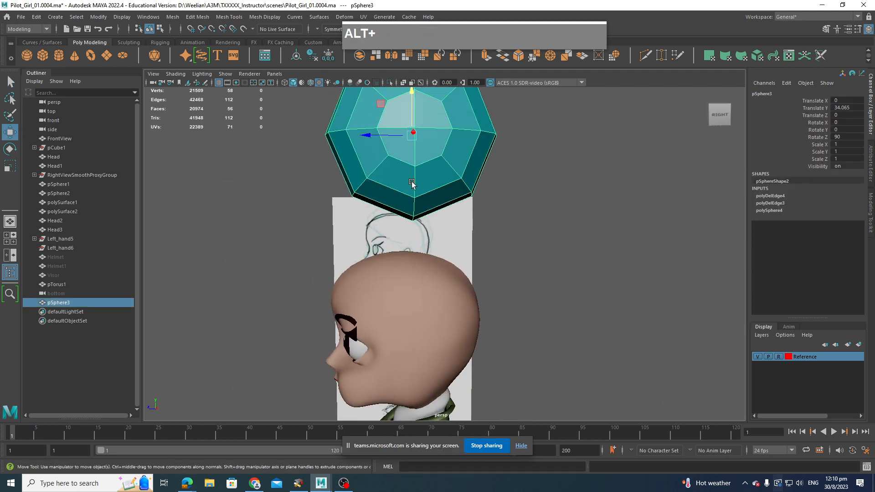
{"action": "right_click_drag", "start_coordinate": [410, 178], "coordinate": [418, 208]}
{"action": "left_click_drag", "start_coordinate": [315, 157], "coordinate": [422, 217]}
{"action": "key", "text": "Delete"}
{"action": "key", "text": "Delete"}
{"action": "mouse_move", "coordinate": [393, 191]}
{"action": "left_mouse_down"}
{"action": "mouse_move", "coordinate": [414, 211]}
{"action": "mouse_move", "coordinate": [402, 194]}
{"action": "left_mouse_up"}
{"action": "key", "text": "Delete"}
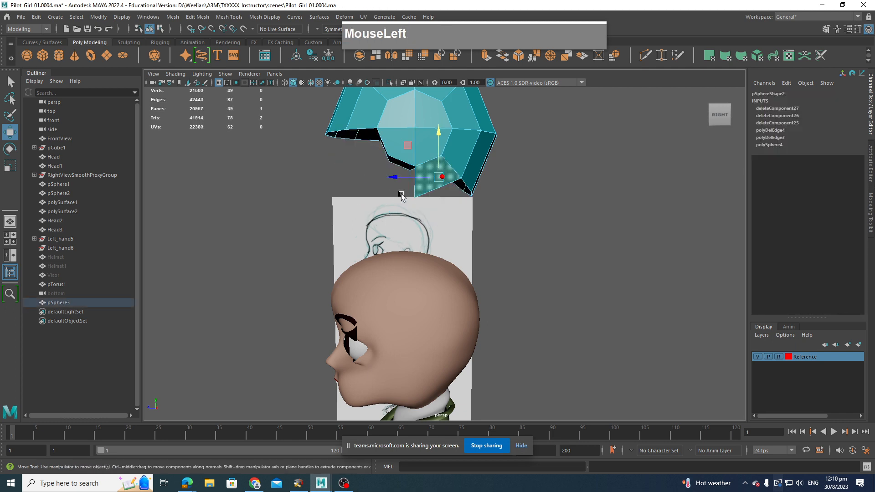
{"action": "key", "text": "Delete"}
Lower the trimmed hair shell back onto the head, to a Translate Y of 25.146.
{"action": "scroll", "coordinate": [430, 222], "scroll_direction": "down", "scroll_amount": 2}
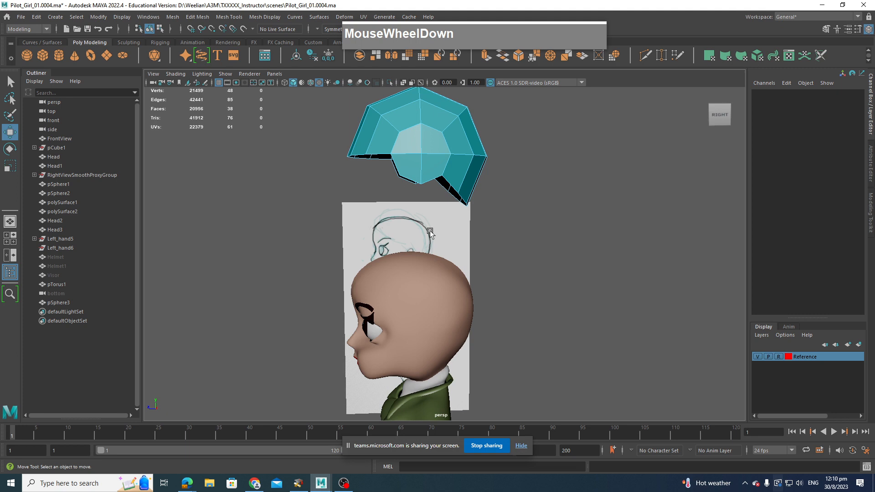
{"action": "mouse_move", "coordinate": [430, 230]}
{"action": "left_mouse_down", "text": "alt"}
{"action": "mouse_move", "coordinate": [520, 250]}
{"action": "mouse_move", "coordinate": [455, 231]}
{"action": "mouse_move", "coordinate": [520, 224]}
{"action": "mouse_move", "coordinate": [421, 225]}
{"action": "mouse_move", "coordinate": [518, 231]}
{"action": "mouse_move", "coordinate": [469, 176]}
{"action": "left_mouse_up", "text": "alt"}
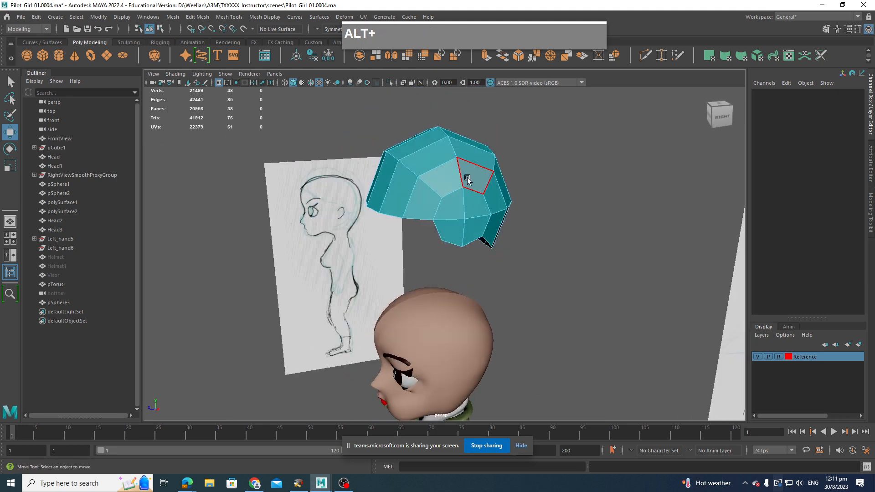
{"action": "right_click_drag", "start_coordinate": [470, 175], "coordinate": [461, 163]}
{"action": "left_click_drag", "start_coordinate": [434, 158], "coordinate": [403, 207]}
{"action": "scroll", "coordinate": [456, 292], "scroll_direction": "up", "scroll_amount": 3}
{"action": "scroll", "coordinate": [501, 245], "scroll_direction": "down", "scroll_amount": 3}
{"action": "scroll", "coordinate": [402, 235], "scroll_direction": "up", "scroll_amount": 4}
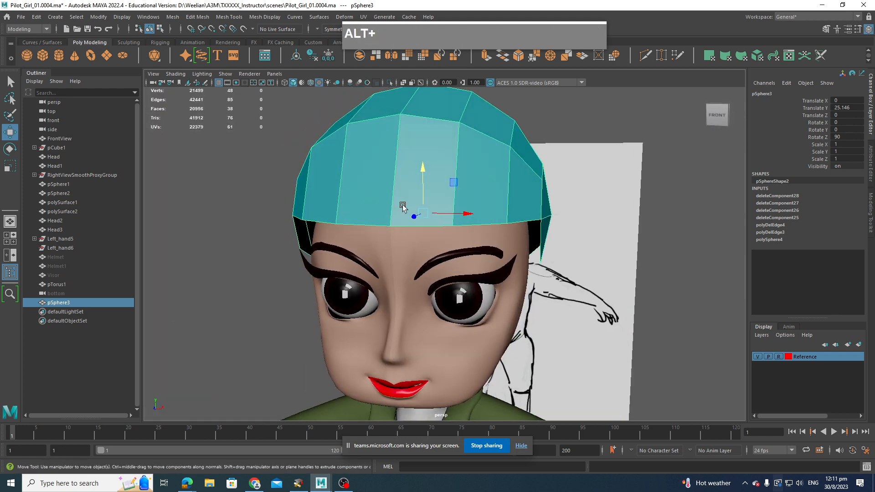
Examine the hair shape in the front reference sketch and compare it with the hair cap on the head.
{"action": "scroll", "coordinate": [447, 249], "scroll_direction": "down", "scroll_amount": 5, "text": "alt"}
{"action": "left_click_drag", "start_coordinate": [447, 248], "coordinate": [461, 251], "text": "alt"}
{"action": "mouse_move", "coordinate": [460, 250]}
{"action": "middle_mouse_down", "text": "alt"}
{"action": "mouse_move", "coordinate": [475, 267]}
{"action": "mouse_move", "coordinate": [496, 219]}
{"action": "middle_mouse_up", "text": "alt"}
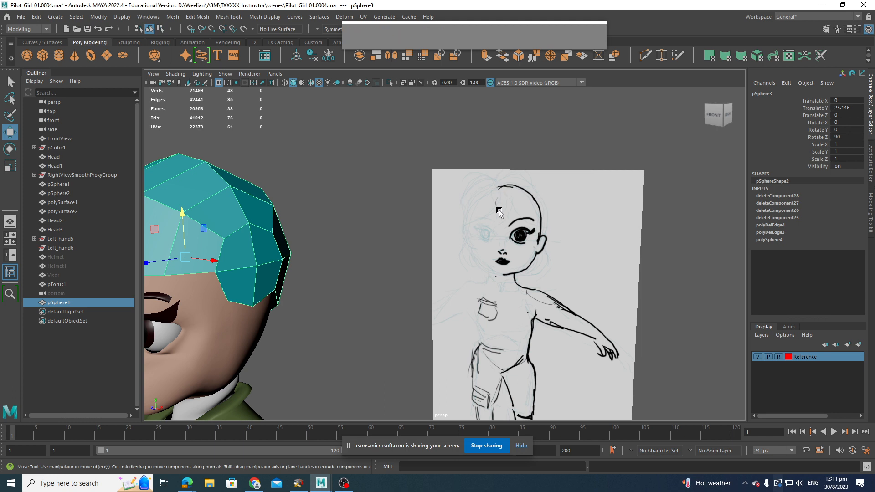
{"action": "scroll", "coordinate": [380, 276], "scroll_direction": "down", "scroll_amount": 5}
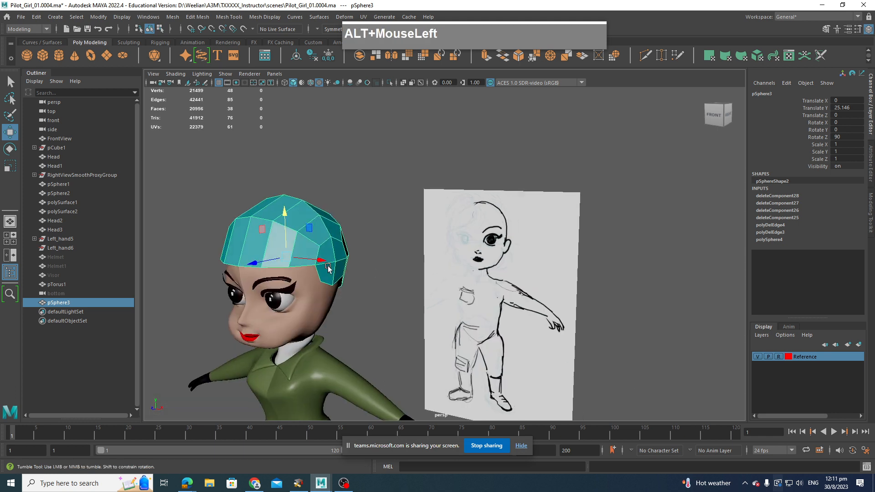
{"action": "left_click_drag", "start_coordinate": [328, 269], "coordinate": [388, 267], "text": "alt"}
{"action": "scroll", "coordinate": [388, 267], "scroll_direction": "up", "scroll_amount": 4}
{"action": "middle_click_drag", "start_coordinate": [388, 267], "coordinate": [343, 259], "text": "alt"}
{"action": "left_click_drag", "start_coordinate": [343, 260], "coordinate": [332, 253], "text": "alt"}
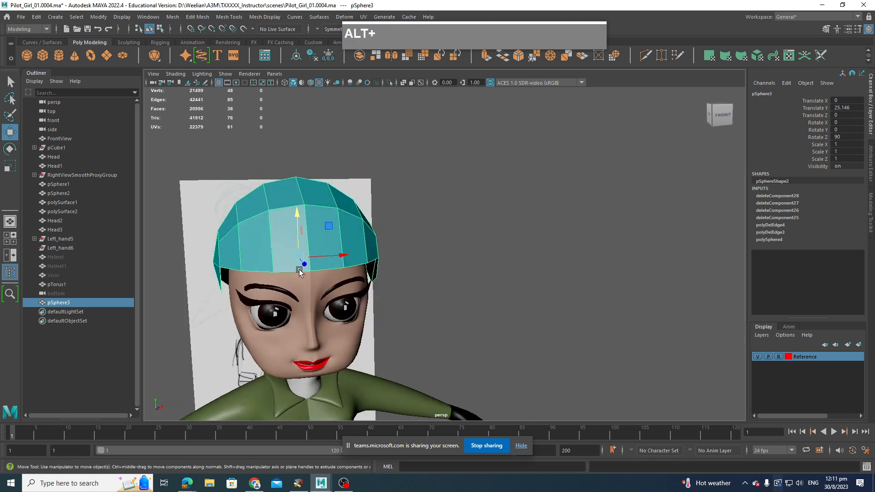
Extrude one front hairline edge above the forehead downward and sideways over the eyebrow, and scale its end narrower.
{"action": "scroll", "coordinate": [307, 303], "scroll_direction": "up", "scroll_amount": 4}
{"action": "left_click_drag", "start_coordinate": [307, 303], "coordinate": [350, 280], "text": "alt"}
{"action": "middle_click_drag", "start_coordinate": [351, 280], "coordinate": [377, 326], "text": "alt"}
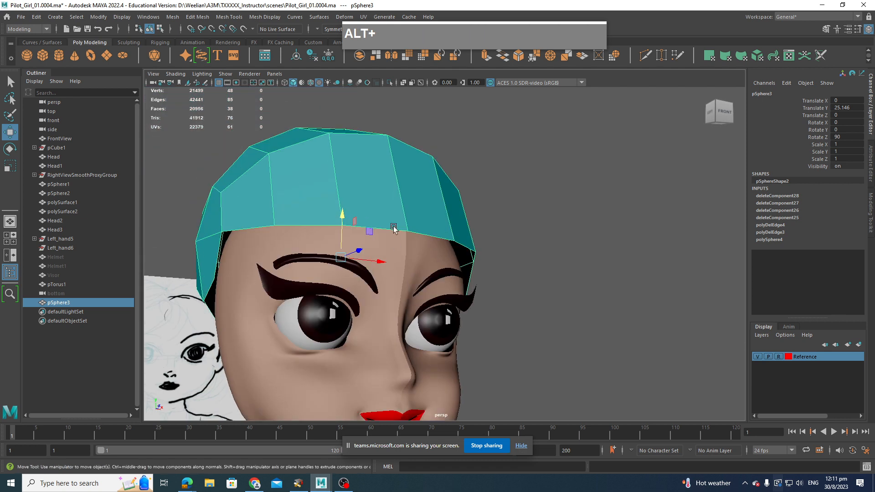
{"action": "right_click_drag", "start_coordinate": [393, 222], "coordinate": [385, 197]}
{"action": "left_click", "coordinate": [376, 280]}
{"action": "left_click", "coordinate": [387, 220]}
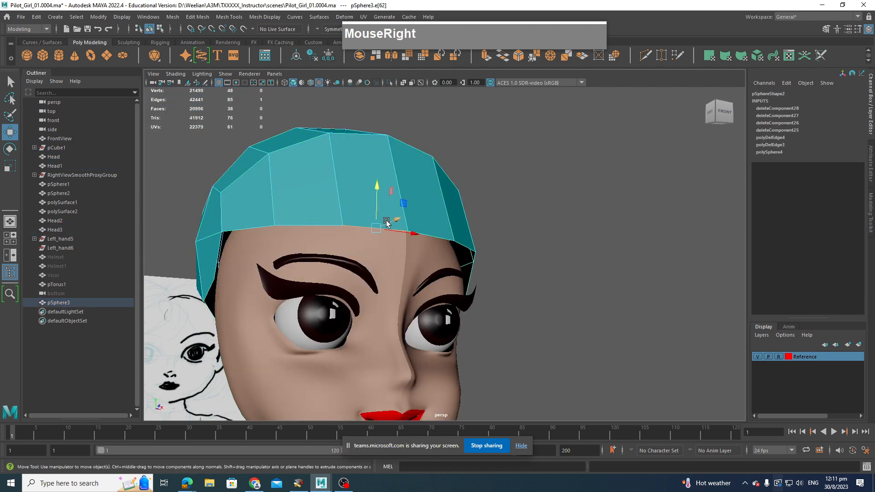
{"action": "left_click_drag", "start_coordinate": [389, 274], "coordinate": [372, 287], "text": "alt"}
{"action": "middle_click_drag", "start_coordinate": [371, 287], "coordinate": [420, 207], "text": "alt"}
{"action": "left_click_drag", "start_coordinate": [420, 207], "coordinate": [421, 263], "text": "shift"}
{"action": "key", "text": "shift+r"}
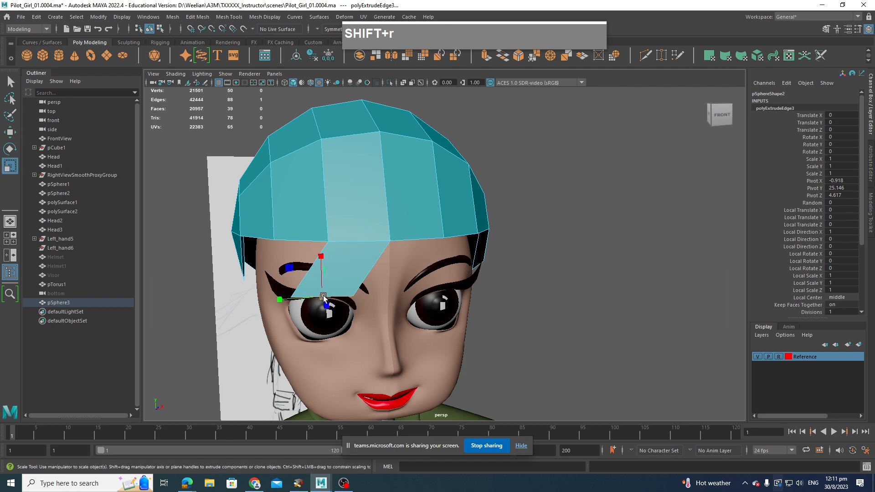
{"action": "left_click_drag", "start_coordinate": [361, 302], "coordinate": [322, 305]}
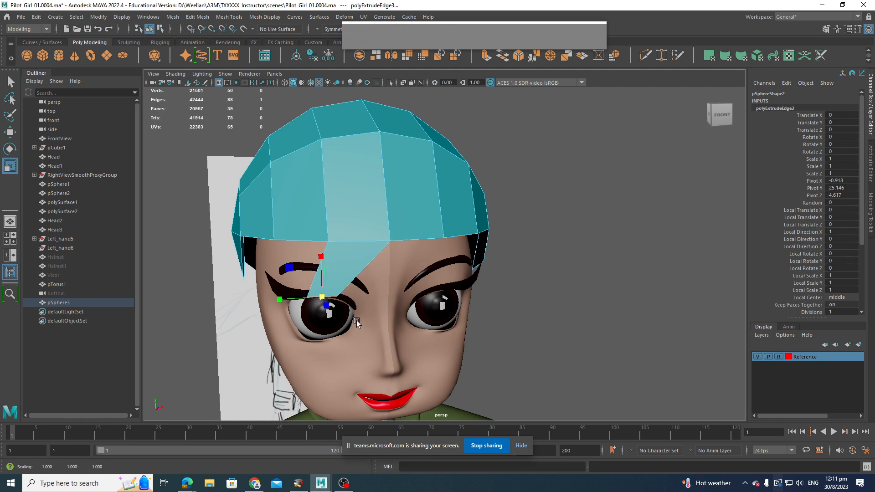
Extrude the end of the fringe strand again toward the eye's outer corner and taper it further.
{"action": "key", "text": "w"}
{"action": "left_click_drag", "start_coordinate": [322, 297], "coordinate": [427, 250], "text": "shift"}
{"action": "key", "text": "shift+r"}
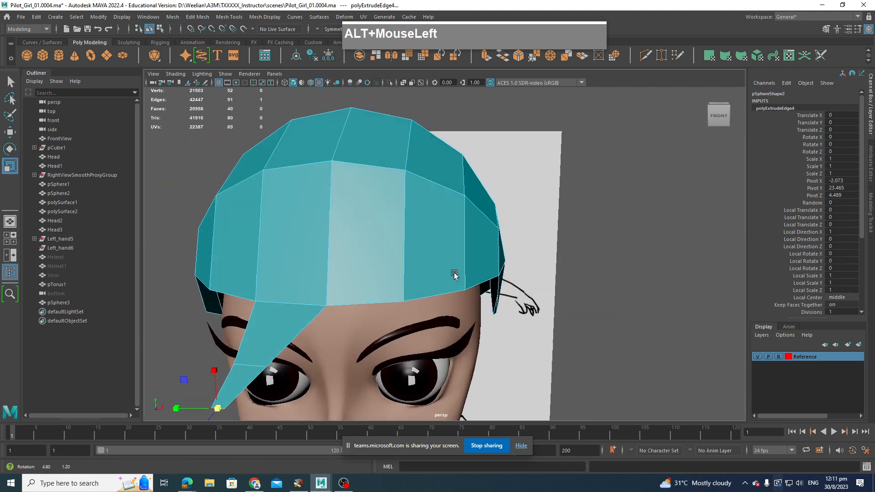
Insert a horizontal edge loop through the band of faces above the hairline with the Multi-Cut tool.
{"action": "right_click_drag", "start_coordinate": [397, 239], "coordinate": [361, 238], "text": "shift"}
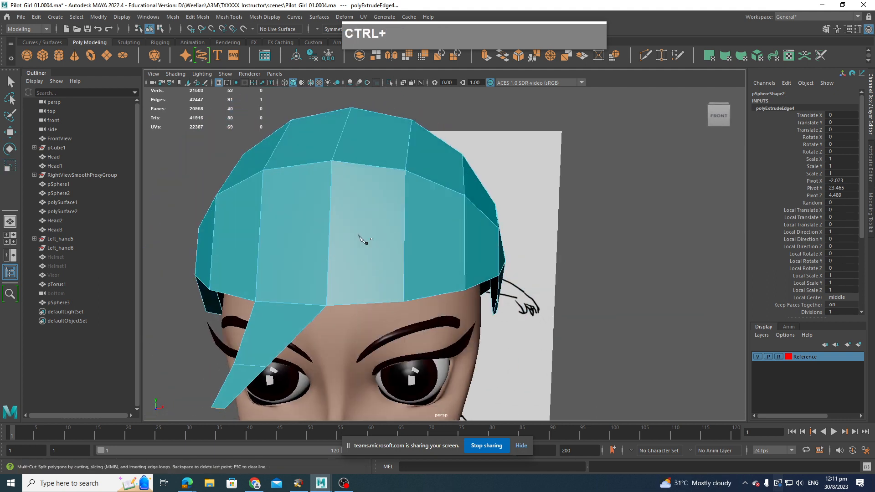
{"action": "left_click", "coordinate": [407, 241], "text": "ctrl"}
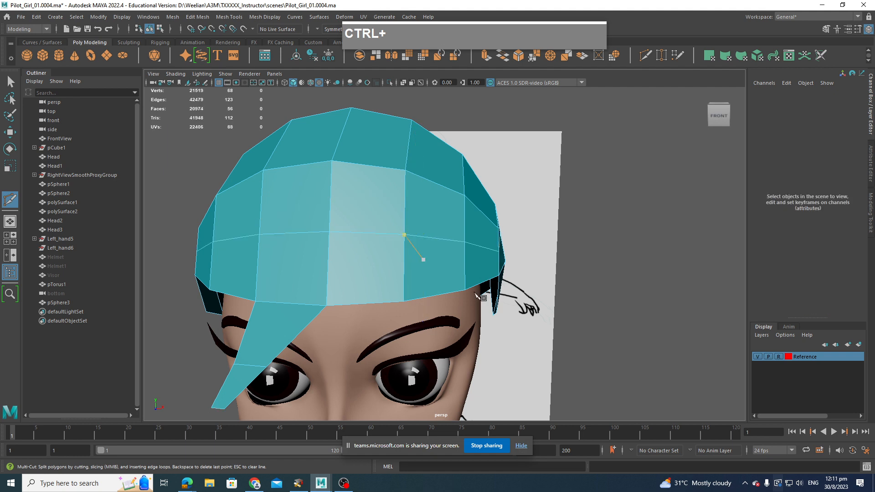
{"action": "left_click_drag", "start_coordinate": [414, 234], "coordinate": [510, 310], "text": "alt"}
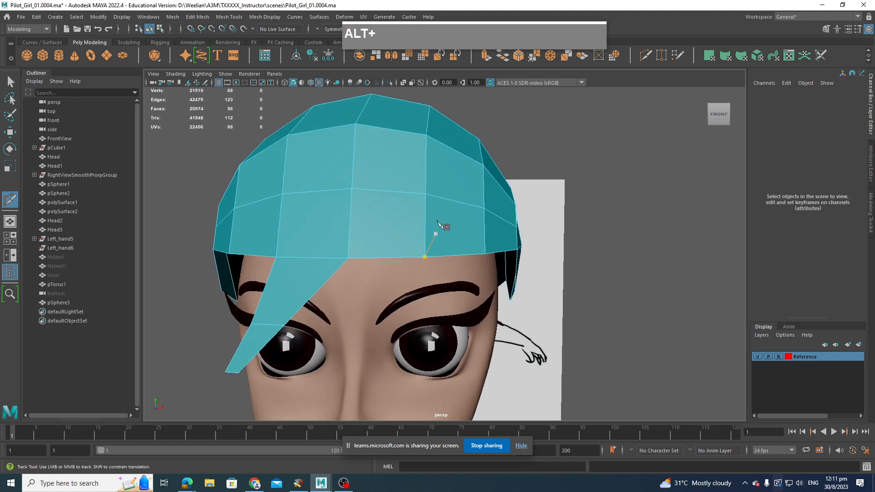
Bevel the vertical edge of the front band above the inner brow, reducing the bevel fraction to leave a narrow strip.
{"action": "key", "text": "q"}
{"action": "right_click_drag", "start_coordinate": [425, 231], "coordinate": [424, 208]}
{"action": "left_click", "coordinate": [427, 241]}
{"action": "left_click_drag", "start_coordinate": [449, 252], "coordinate": [442, 253], "text": "alt"}
{"action": "middle_click_drag", "start_coordinate": [441, 252], "coordinate": [464, 234], "text": "alt"}
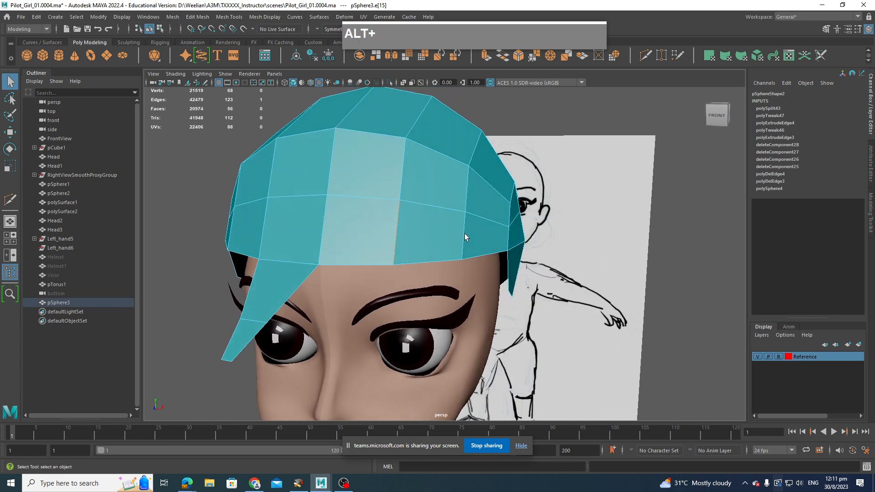
{"action": "scroll", "coordinate": [394, 210], "scroll_direction": "up", "scroll_amount": 3}
{"action": "right_click_drag", "start_coordinate": [377, 237], "coordinate": [406, 244], "text": "shift"}
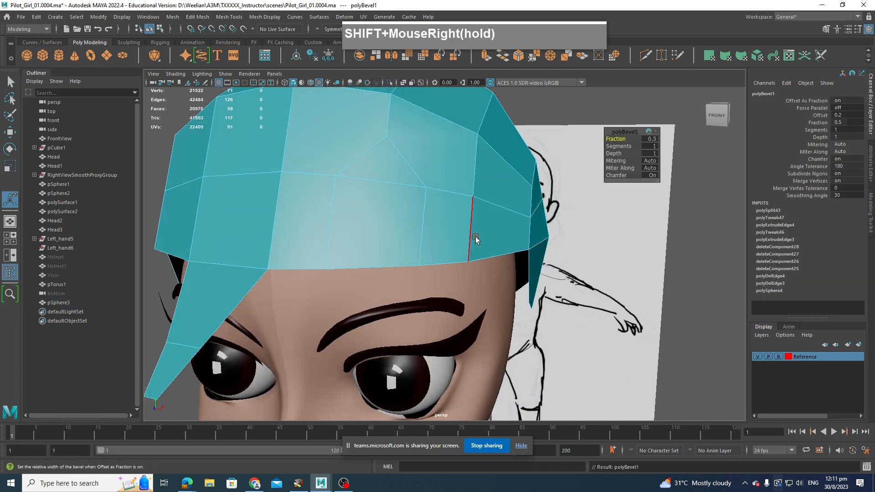
{"action": "left_click_drag", "start_coordinate": [617, 140], "coordinate": [621, 141]}
{"action": "left_click", "coordinate": [618, 145], "text": "ctrl"}
{"action": "left_click", "coordinate": [616, 139]}
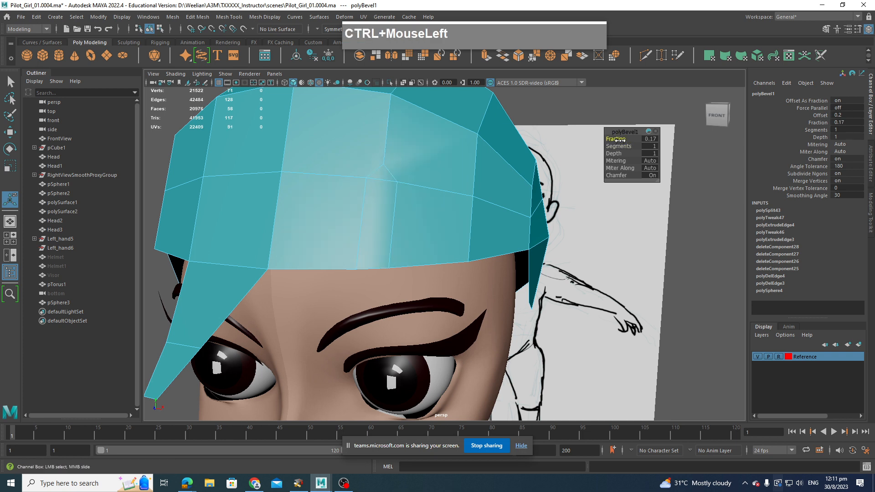
Delete the narrow bevelled face and merge the vertices at the top of the gap into a single point.
{"action": "right_click", "coordinate": [369, 194]}
{"action": "left_click", "coordinate": [379, 212]}
{"action": "key", "text": "Delete"}
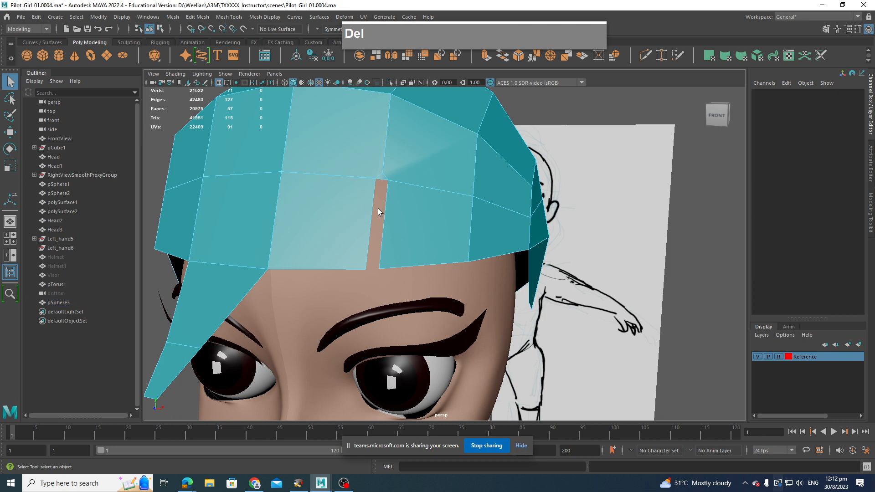
{"action": "left_click", "coordinate": [383, 180]}
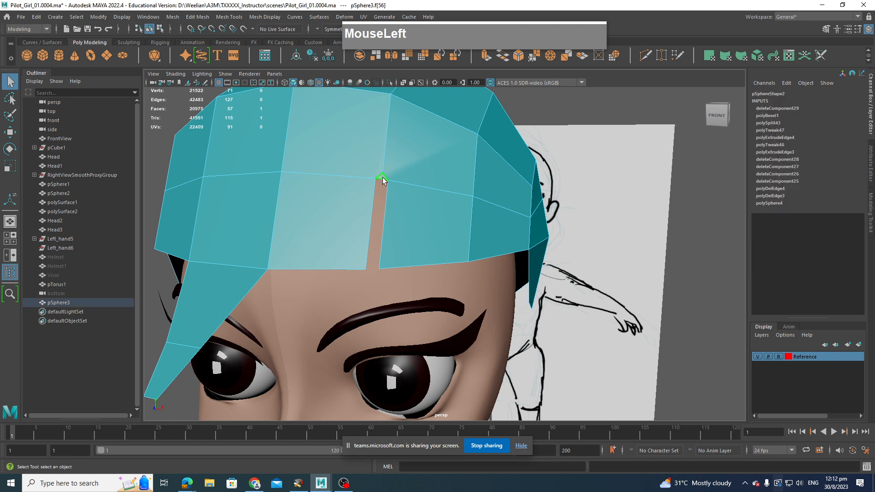
{"action": "right_click_drag", "start_coordinate": [382, 180], "coordinate": [406, 127]}
{"action": "left_click", "coordinate": [395, 187]}
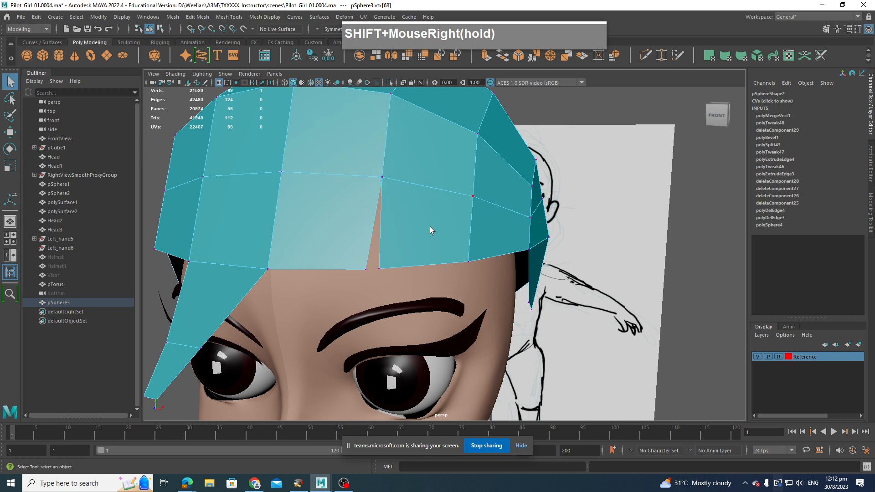
Bevel the four other vertical edges around the front band above the hairline into narrow strips.
{"action": "mouse_move", "coordinate": [431, 226]}
{"action": "middle_mouse_down", "text": "alt"}
{"action": "mouse_move", "coordinate": [305, 234]}
{"action": "mouse_move", "coordinate": [418, 198]}
{"action": "mouse_move", "coordinate": [448, 206]}
{"action": "mouse_move", "coordinate": [423, 200]}
{"action": "middle_mouse_up", "text": "alt"}
{"action": "right_click", "coordinate": [409, 199]}
{"action": "right_click_drag", "start_coordinate": [409, 199], "coordinate": [409, 182]}
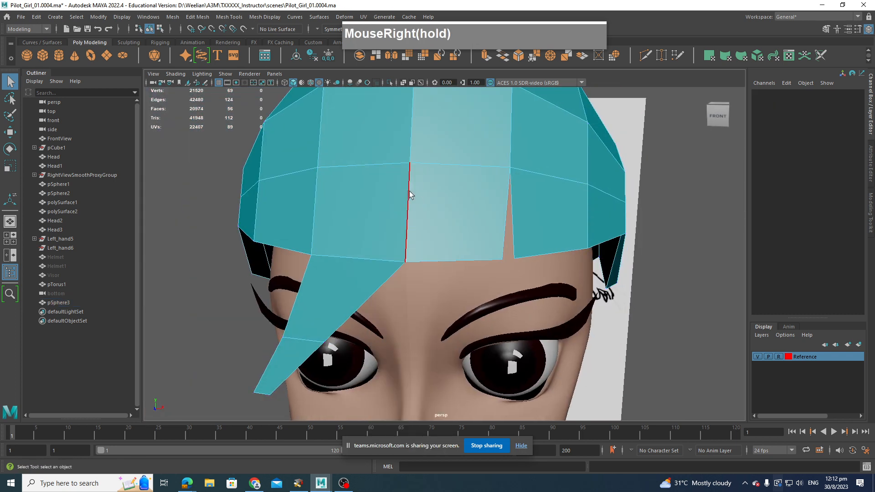
{"action": "left_click", "coordinate": [413, 209]}
{"action": "middle_click_drag", "start_coordinate": [411, 225], "coordinate": [475, 221], "text": "alt"}
{"action": "left_click", "coordinate": [476, 218], "text": "shift"}
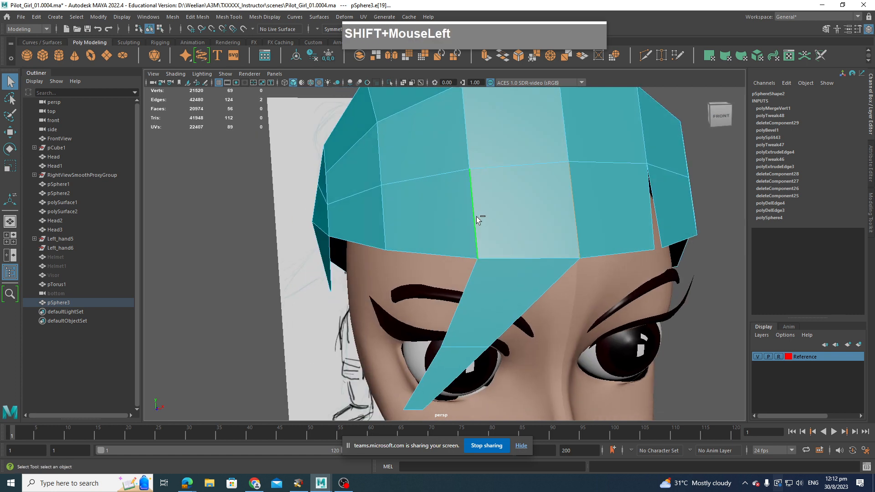
{"action": "left_click", "coordinate": [384, 221], "text": "shift"}
{"action": "left_click_drag", "start_coordinate": [470, 221], "coordinate": [432, 225], "text": "alt"}
{"action": "left_click", "coordinate": [416, 225], "text": "shift"}
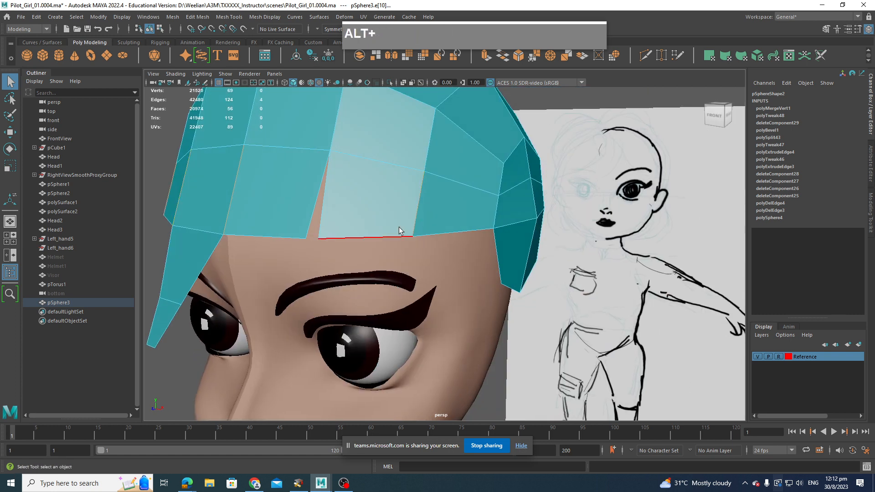
{"action": "middle_click_drag", "start_coordinate": [399, 227], "coordinate": [431, 225], "text": "alt"}
{"action": "left_click_drag", "start_coordinate": [432, 226], "coordinate": [467, 228], "text": "alt"}
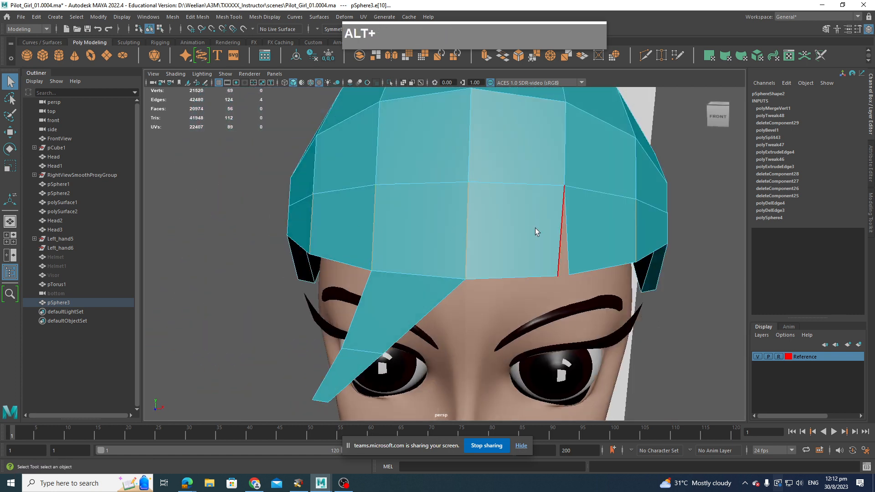
{"action": "left_click_drag", "start_coordinate": [536, 228], "coordinate": [498, 228], "text": "alt"}
{"action": "right_click_drag", "start_coordinate": [427, 221], "coordinate": [474, 222], "text": "shift"}
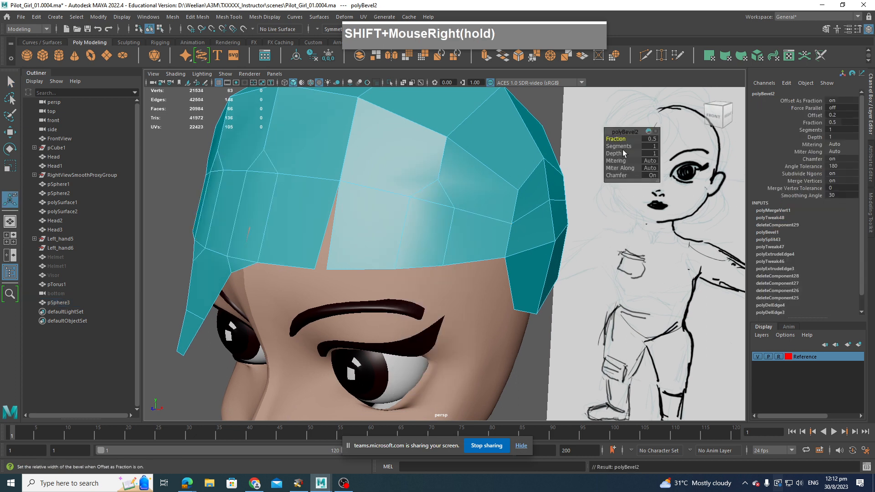
{"action": "left_click_drag", "start_coordinate": [621, 139], "coordinate": [381, 201], "text": "ctrl"}
Delete the four narrow bevelled faces in the front band to open gaps between the hair sections.
{"action": "right_click_drag", "start_coordinate": [381, 201], "coordinate": [432, 230]}
{"action": "left_click", "coordinate": [429, 230]}
{"action": "left_click_drag", "start_coordinate": [430, 230], "coordinate": [464, 236], "text": "alt"}
{"action": "left_click", "coordinate": [426, 231], "text": "shift"}
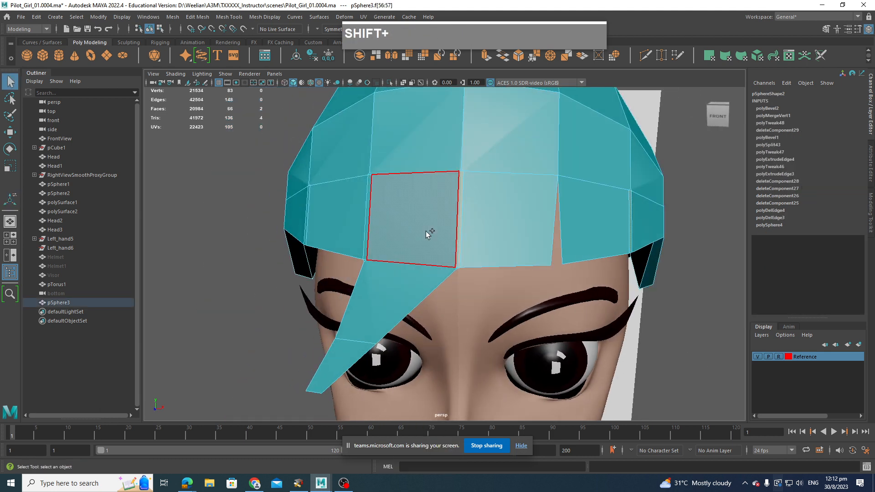
{"action": "left_click", "coordinate": [366, 220], "text": "shift"}
{"action": "left_click", "coordinate": [307, 217], "text": "shift"}
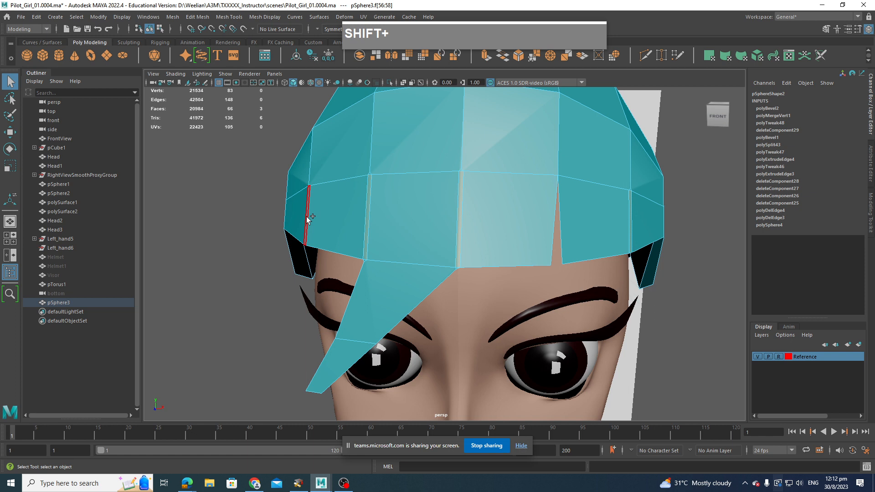
{"action": "left_click_drag", "start_coordinate": [596, 245], "coordinate": [447, 274], "text": "alt"}
{"action": "mouse_move", "coordinate": [448, 275]}
{"action": "middle_mouse_down", "text": "alt"}
{"action": "mouse_move", "coordinate": [459, 244]}
{"action": "mouse_move", "coordinate": [453, 269]}
{"action": "middle_mouse_up", "text": "alt"}
{"action": "key", "text": "Delete"}
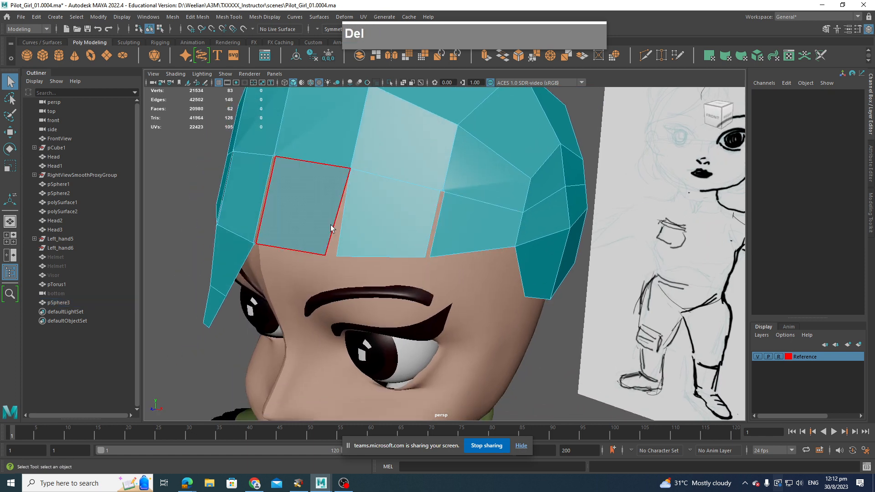
Merge the vertices at the top of the outermost gap on the character's left temple.
{"action": "right_click", "coordinate": [458, 202], "text": "alt"}
{"action": "left_click_drag", "start_coordinate": [237, 194], "coordinate": [301, 184], "text": "alt"}
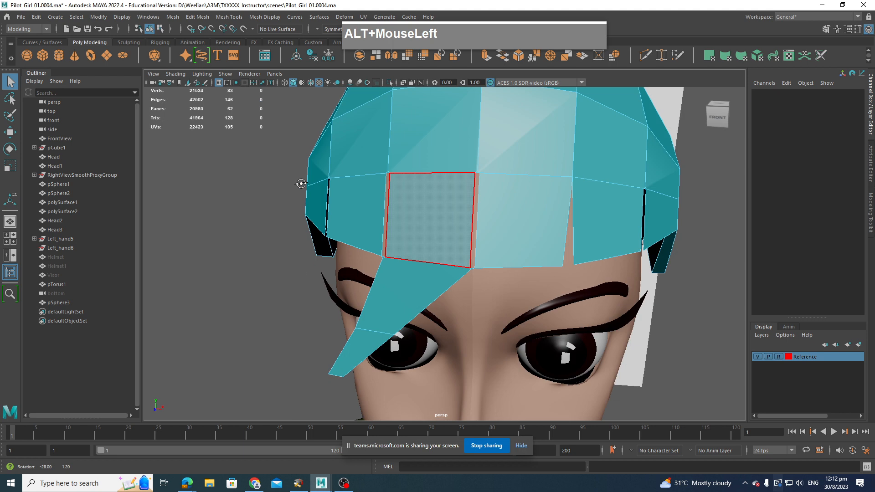
{"action": "left_click_drag", "start_coordinate": [563, 201], "coordinate": [497, 204], "text": "alt"}
{"action": "scroll", "coordinate": [492, 204], "scroll_direction": "up", "scroll_amount": 3}
{"action": "right_click_drag", "start_coordinate": [412, 182], "coordinate": [387, 184]}
{"action": "left_click_drag", "start_coordinate": [409, 168], "coordinate": [440, 184]}
{"action": "right_click_drag", "start_coordinate": [426, 179], "coordinate": [465, 144], "text": "shift"}
{"action": "scroll", "coordinate": [417, 180], "scroll_direction": "down", "scroll_amount": 3}
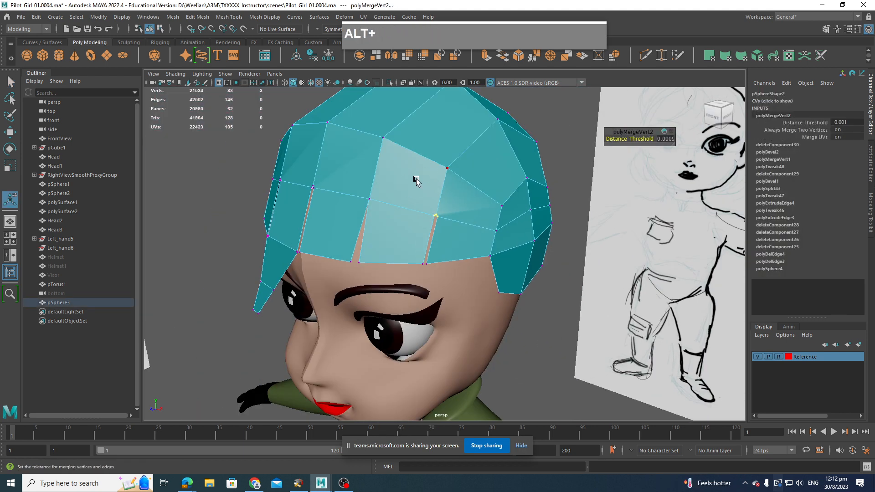
{"action": "scroll", "coordinate": [474, 219], "scroll_direction": "up", "scroll_amount": 3}
{"action": "right_click_drag", "start_coordinate": [434, 201], "coordinate": [476, 150], "text": "shift"}
{"action": "left_click_drag", "start_coordinate": [450, 145], "coordinate": [522, 205], "text": "alt"}
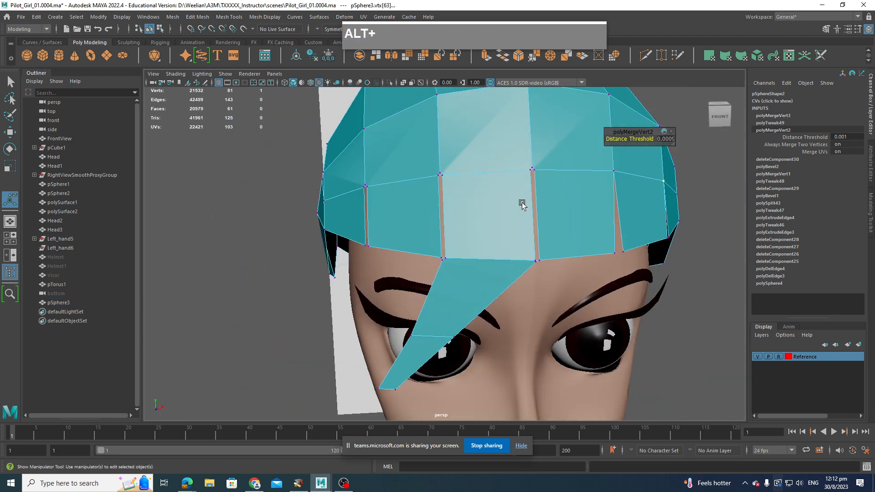
Merge the vertices at the top of the centre gap above the forehead.
{"action": "left_click_drag", "start_coordinate": [537, 175], "coordinate": [528, 166]}
{"action": "right_click", "coordinate": [531, 170], "text": "shift"}
{"action": "right_click_drag", "start_coordinate": [524, 145], "coordinate": [532, 119], "text": "shift"}
{"action": "right_click_drag", "start_coordinate": [532, 172], "coordinate": [529, 127], "text": "shift"}
{"action": "left_click_drag", "start_coordinate": [529, 127], "coordinate": [565, 192], "text": "alt"}
Merge the top vertices of the two remaining gaps in wireframe display, and return to textured shading.
{"action": "scroll", "coordinate": [569, 186], "scroll_direction": "down", "scroll_amount": 3}
{"action": "scroll", "coordinate": [561, 212], "scroll_direction": "up", "scroll_amount": 5}
{"action": "middle_click_drag", "start_coordinate": [560, 212], "coordinate": [500, 242], "text": "alt"}
{"action": "key", "text": "4"}
{"action": "left_click_drag", "start_coordinate": [498, 260], "coordinate": [499, 263], "text": "alt"}
{"action": "scroll", "coordinate": [497, 262], "scroll_direction": "up", "scroll_amount": 3}
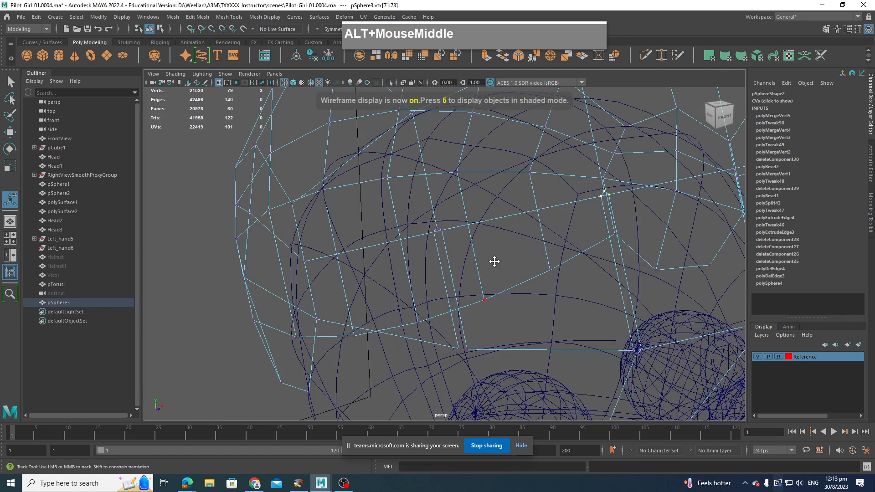
{"action": "middle_click_drag", "start_coordinate": [494, 259], "coordinate": [434, 272], "text": "alt"}
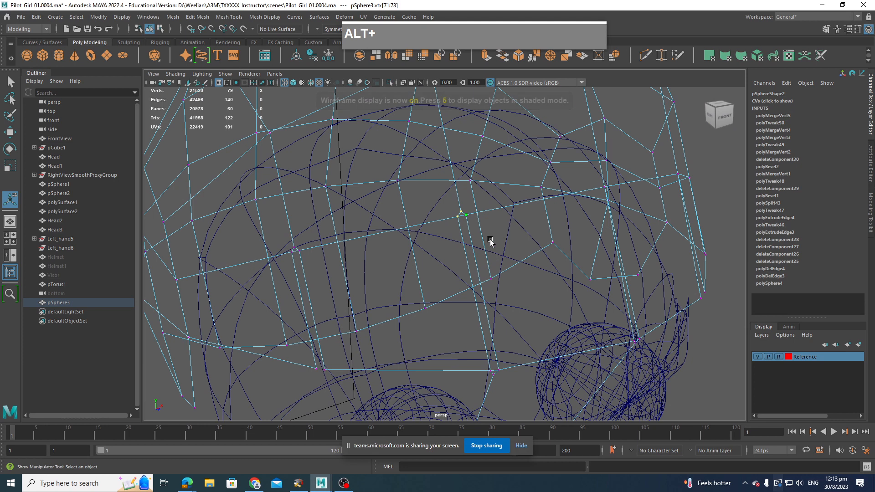
{"action": "key", "text": "g"}
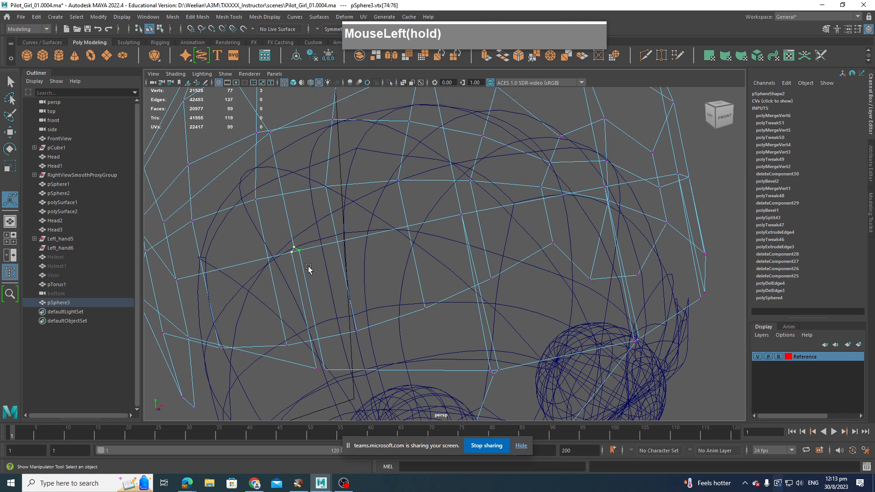
{"action": "key", "text": "g"}
{"action": "mouse_move", "coordinate": [332, 260]}
{"action": "left_mouse_down", "text": "alt"}
{"action": "mouse_move", "coordinate": [410, 278]}
{"action": "mouse_move", "coordinate": [424, 255]}
{"action": "mouse_move", "coordinate": [396, 245]}
{"action": "left_mouse_up", "text": "alt"}
{"action": "key", "text": "6"}
{"action": "scroll", "coordinate": [413, 275], "scroll_direction": "down", "scroll_amount": 2}
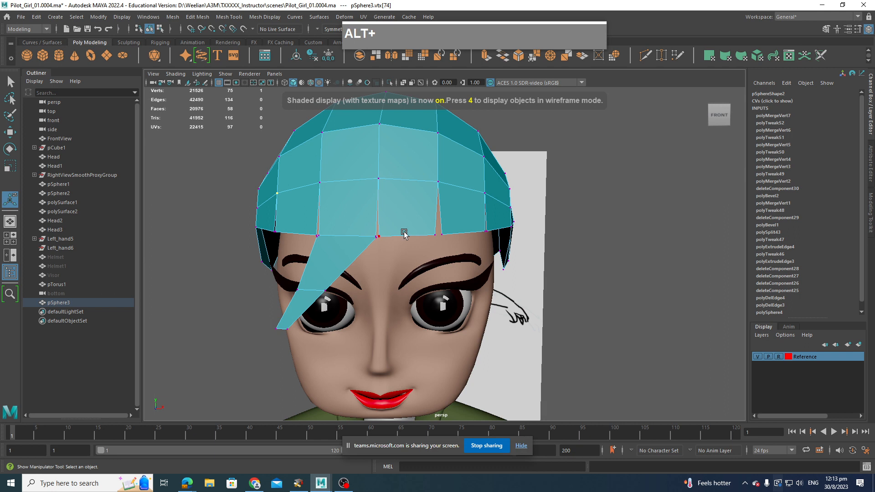
Narrow the hairline edge beside the long fringe strand and extrude it downward and sideways toward the inner brow.
{"action": "scroll", "coordinate": [404, 233], "scroll_direction": "up", "scroll_amount": 3}
{"action": "scroll", "coordinate": [403, 233], "scroll_direction": "down", "scroll_amount": 1}
{"action": "middle_click_drag", "start_coordinate": [404, 232], "coordinate": [403, 223], "text": "alt"}
{"action": "right_click_drag", "start_coordinate": [403, 223], "coordinate": [403, 194]}
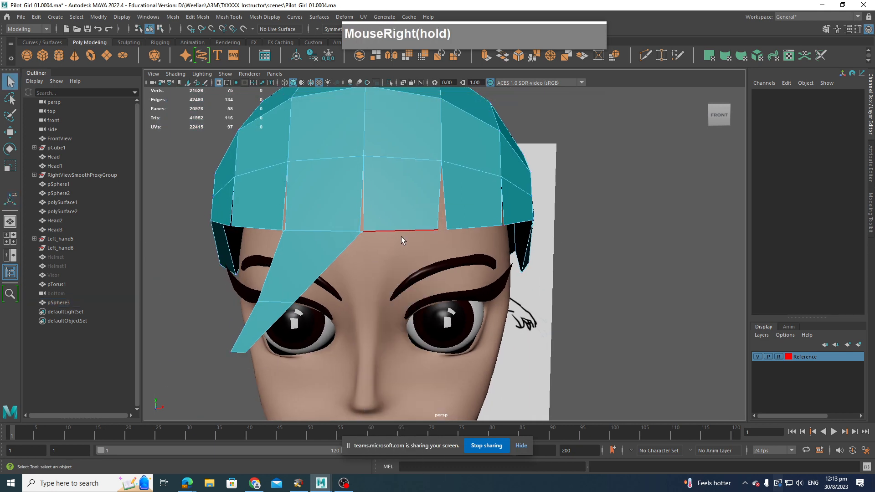
{"action": "left_click", "coordinate": [403, 234]}
{"action": "key", "text": "r"}
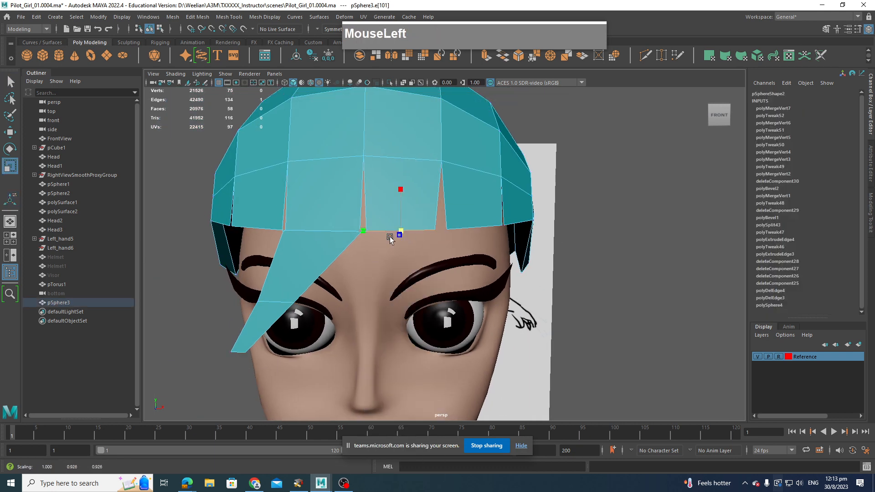
{"action": "left_click_drag", "start_coordinate": [395, 237], "coordinate": [376, 284]}
{"action": "key", "text": "w"}
Scale the hairline edge above the character's left brow narrower and extrude it down into a short tapered strand.
{"action": "left_click", "coordinate": [479, 228]}
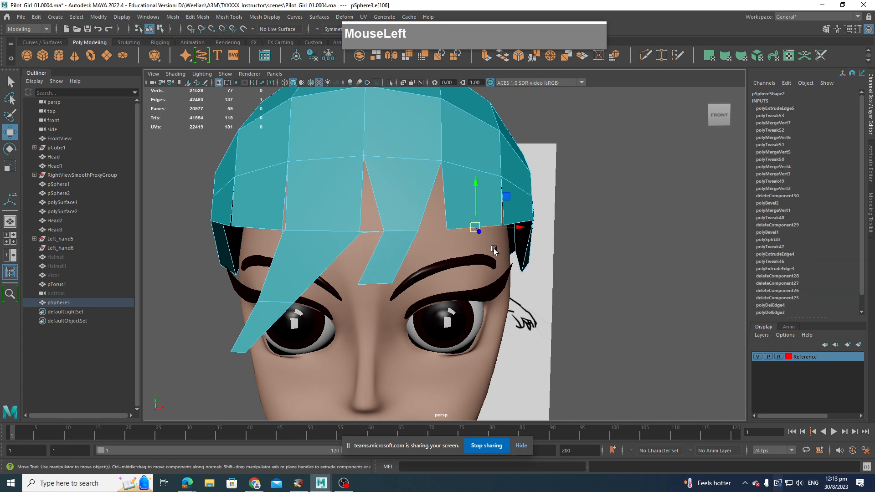
{"action": "left_click_drag", "start_coordinate": [480, 227], "coordinate": [420, 259], "text": "alt"}
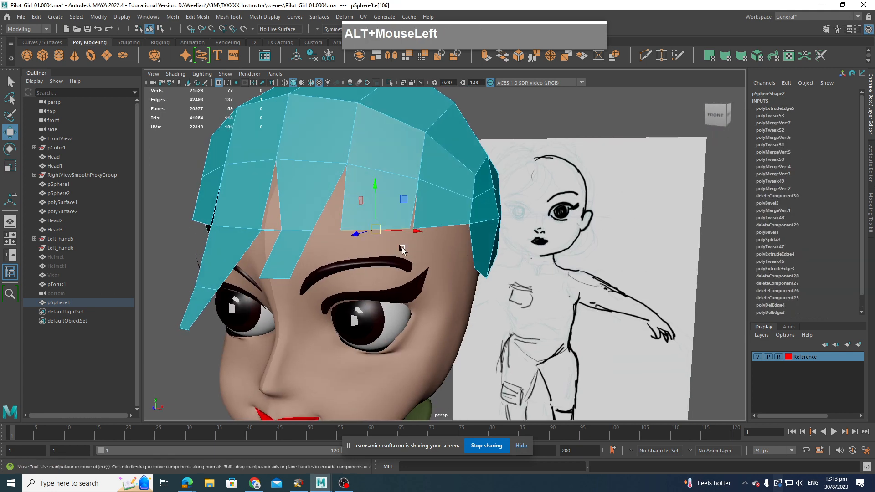
{"action": "key", "text": "r"}
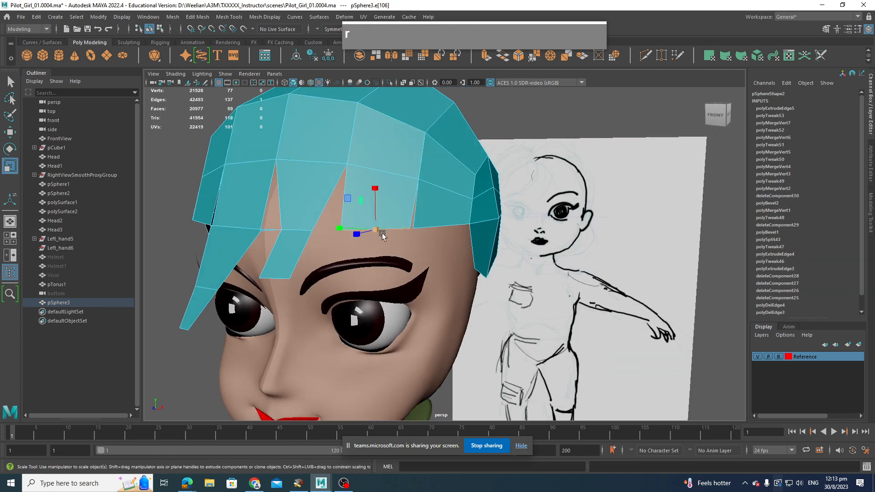
{"action": "left_click_drag", "start_coordinate": [381, 231], "coordinate": [588, 268]}
{"action": "key", "text": "w"}
Extrude the hairline edge at the character's right temple downward and scale its end narrower.
{"action": "left_click_drag", "start_coordinate": [424, 230], "coordinate": [477, 260], "text": "alt"}
{"action": "middle_click_drag", "start_coordinate": [480, 262], "coordinate": [446, 267], "text": "alt"}
{"action": "left_click", "coordinate": [383, 253]}
{"action": "scroll", "coordinate": [372, 274], "scroll_direction": "up", "scroll_amount": 2}
{"action": "middle_click_drag", "start_coordinate": [382, 272], "coordinate": [459, 258], "text": "alt"}
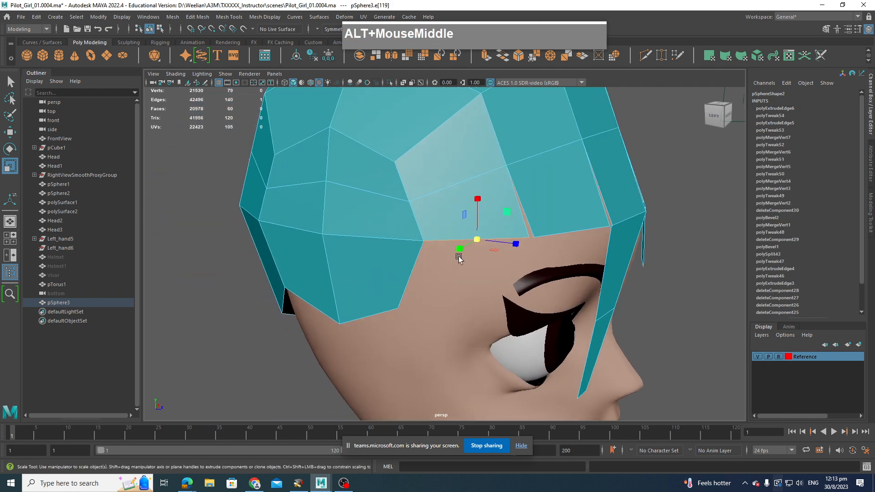
{"action": "key", "text": "w"}
{"action": "left_click_drag", "start_coordinate": [475, 243], "coordinate": [463, 321], "text": "shift"}
{"action": "key", "text": "shift+r"}
Extrude the adjacent hairline edge above the character's right brow downward and taper its end.
{"action": "left_click", "coordinate": [560, 241]}
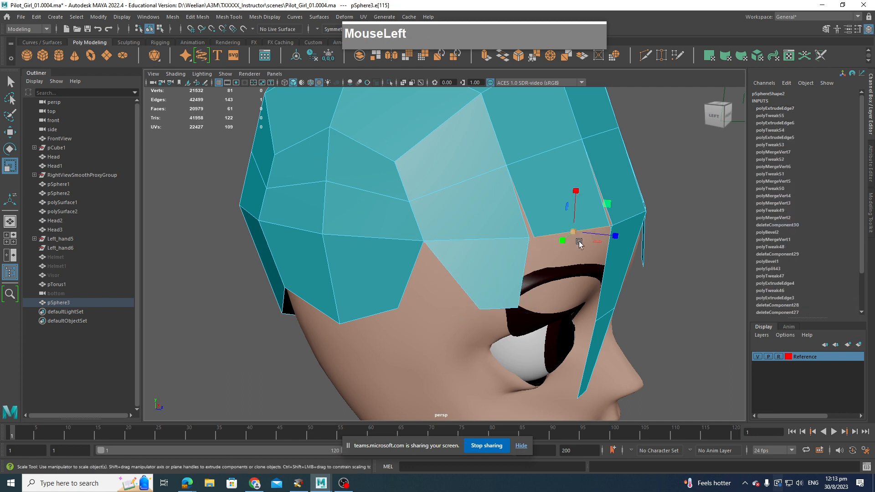
{"action": "key", "text": "w"}
{"action": "left_click_drag", "start_coordinate": [575, 235], "coordinate": [578, 335], "text": "shift"}
{"action": "key", "text": "shift+r"}
Preview the hair cap with smoothing and inspect the fringe, and switch back to the unsmoothed mesh.
{"action": "left_click", "coordinate": [555, 181]}
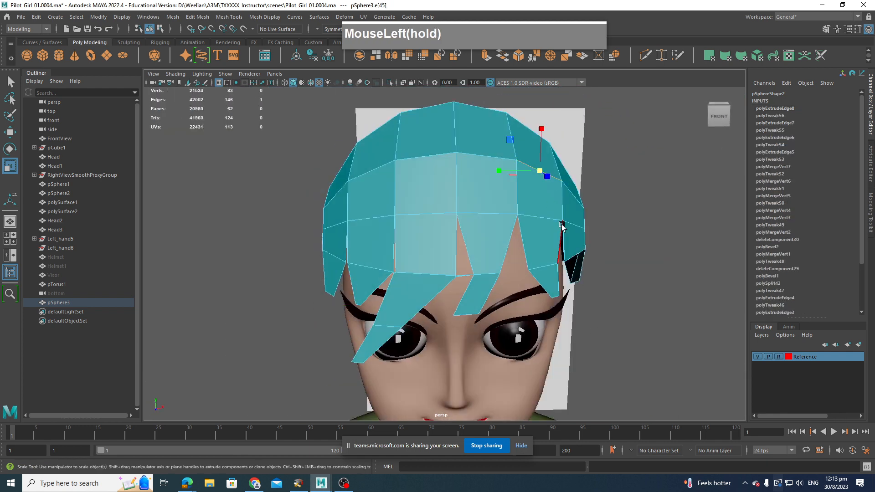
{"action": "key", "text": "3"}
{"action": "right_click_drag", "start_coordinate": [528, 189], "coordinate": [578, 177]}
{"action": "scroll", "coordinate": [529, 271], "scroll_direction": "up", "scroll_amount": 3}
{"action": "scroll", "coordinate": [529, 271], "scroll_direction": "up", "scroll_amount": 1}
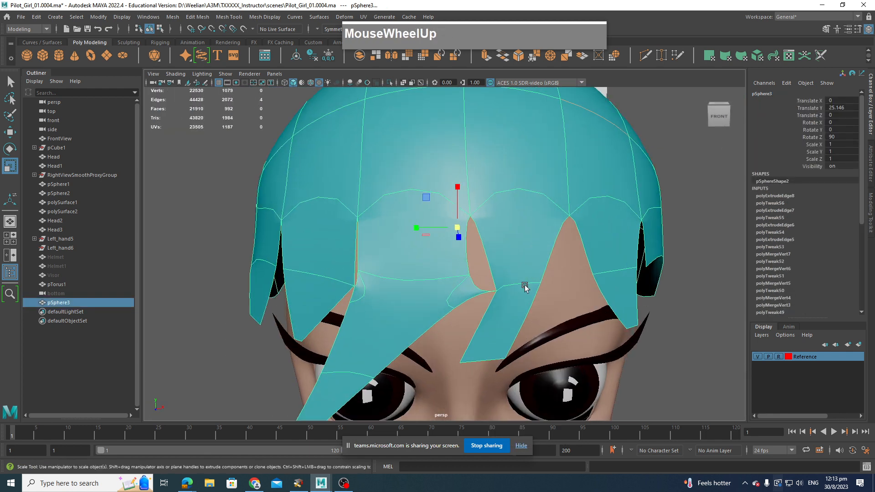
{"action": "key", "text": "alt+1"}
Delete the thin sliver face bridging the long fringe strand and the strand beside it at the hairline.
{"action": "scroll", "coordinate": [520, 305], "scroll_direction": "up", "scroll_amount": 3}
{"action": "left_click_drag", "start_coordinate": [532, 309], "coordinate": [448, 357], "text": "alt"}
{"action": "right_click_drag", "start_coordinate": [431, 231], "coordinate": [433, 339]}
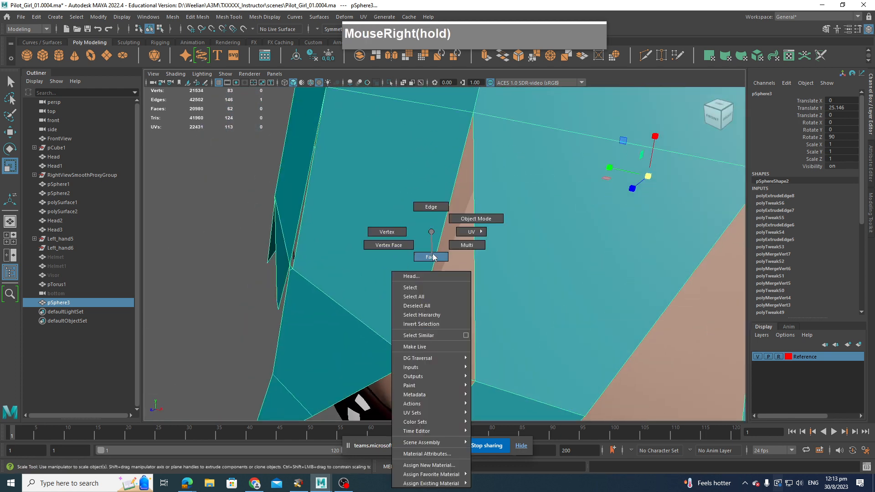
{"action": "right_click_drag", "start_coordinate": [433, 257], "coordinate": [433, 258]}
{"action": "left_click_drag", "start_coordinate": [414, 362], "coordinate": [450, 332], "text": "alt"}
{"action": "middle_click_drag", "start_coordinate": [449, 332], "coordinate": [494, 304], "text": "alt"}
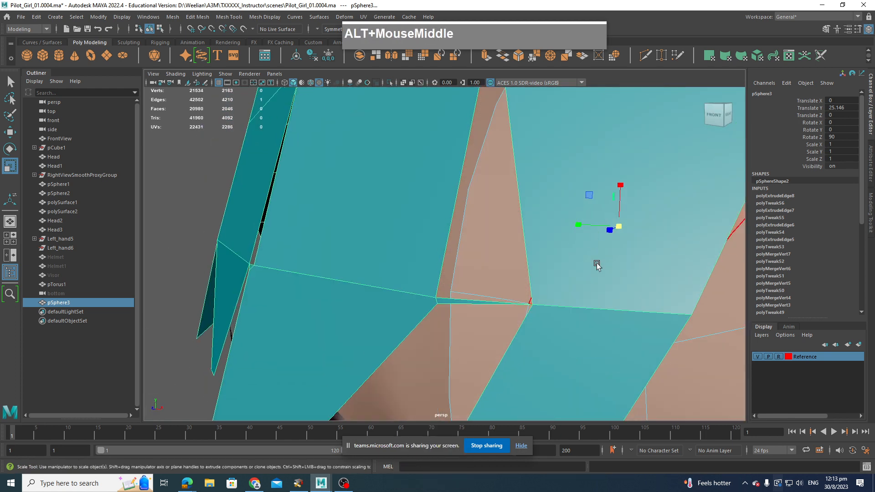
{"action": "right_click", "coordinate": [611, 230]}
{"action": "left_click", "coordinate": [604, 258]}
{"action": "left_click", "coordinate": [464, 303]}
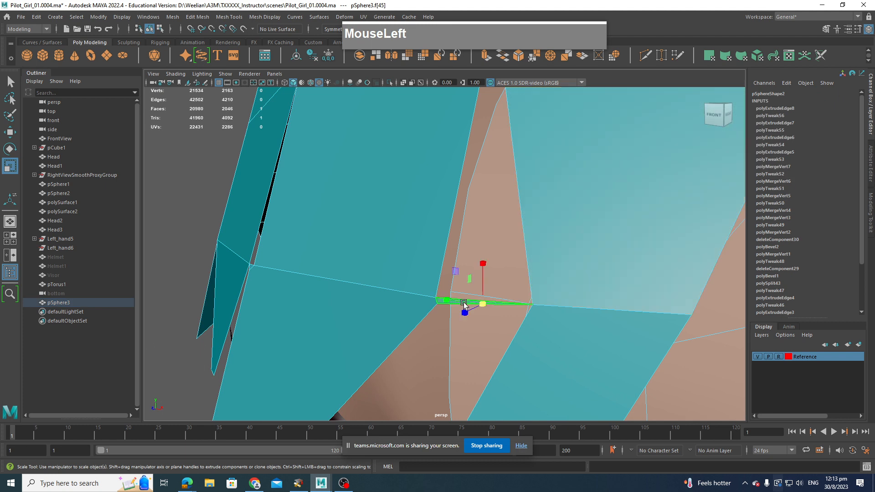
{"action": "key", "text": "Delete"}
Merge the two overlapping vertices at the inner base corner of the long fringe strand.
{"action": "right_click_drag", "start_coordinate": [431, 232], "coordinate": [387, 233]}
{"action": "left_click", "coordinate": [435, 298]}
{"action": "right_click", "coordinate": [434, 301], "text": "shift"}
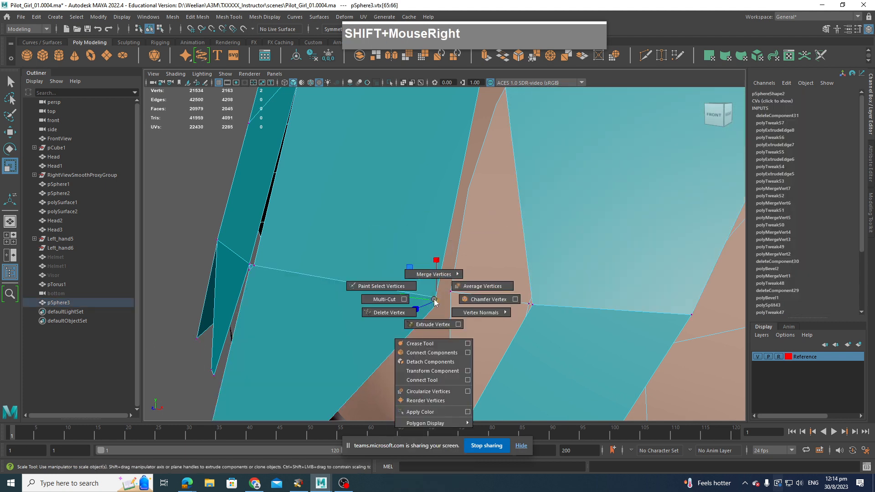
{"action": "right_click_drag", "start_coordinate": [430, 276], "coordinate": [442, 248], "text": "shift"}
{"action": "scroll", "coordinate": [440, 250], "scroll_direction": "down", "scroll_amount": 6}
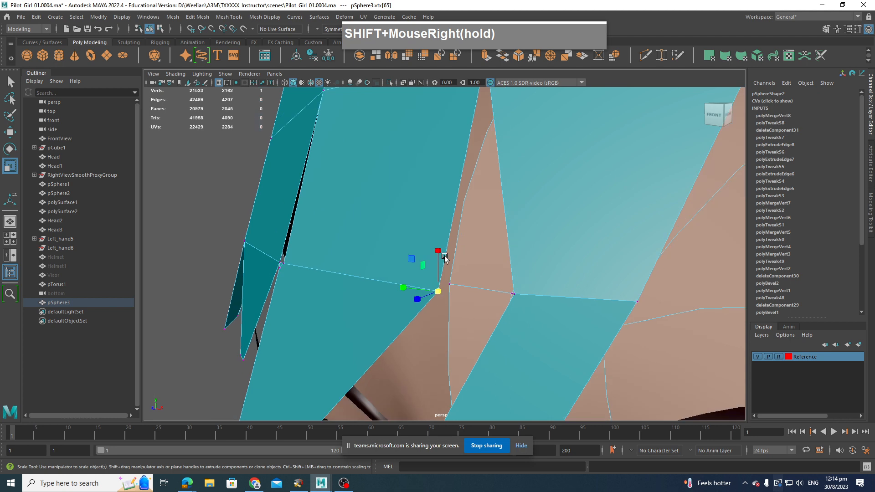
Delete the sliver face at the long fringe strand's outer base corner and merge the two overlapping vertices left there.
{"action": "scroll", "coordinate": [497, 316], "scroll_direction": "down", "scroll_amount": 3}
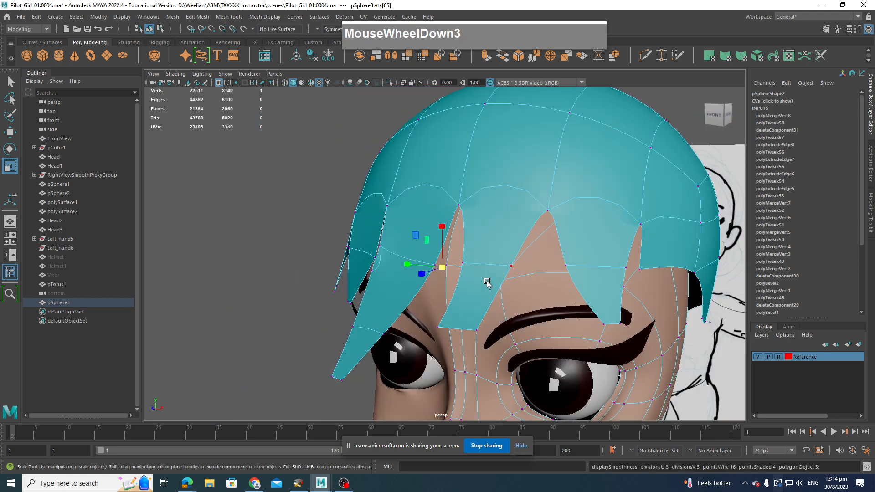
{"action": "left_click_drag", "start_coordinate": [484, 278], "coordinate": [374, 318], "text": "alt"}
{"action": "middle_click_drag", "start_coordinate": [375, 318], "coordinate": [408, 311], "text": "alt"}
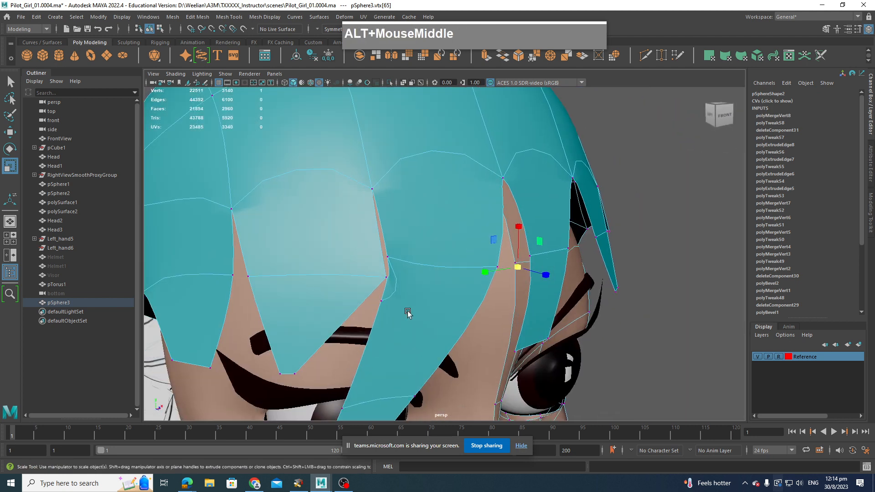
{"action": "scroll", "coordinate": [405, 307], "scroll_direction": "up", "scroll_amount": 3}
{"action": "left_click_drag", "start_coordinate": [404, 307], "coordinate": [406, 309], "text": "alt"}
{"action": "right_click_drag", "start_coordinate": [364, 232], "coordinate": [332, 258]}
{"action": "left_click", "coordinate": [344, 315]}
{"action": "key", "text": "Delete"}
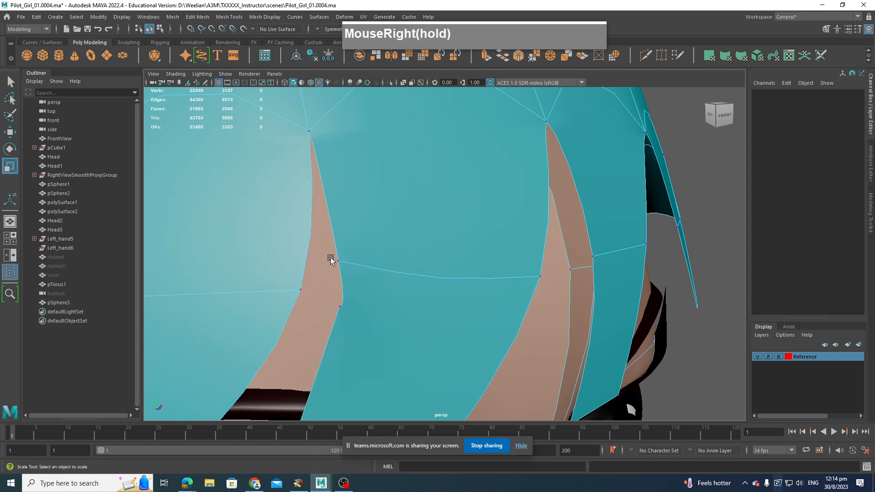
{"action": "left_click_drag", "start_coordinate": [332, 258], "coordinate": [357, 324]}
{"action": "right_click_drag", "start_coordinate": [340, 261], "coordinate": [372, 203], "text": "shift"}
Insert centred edge loops at 50% down the middle of each of the four fringe strands with Multi-Cut.
{"action": "scroll", "coordinate": [385, 253], "scroll_direction": "down", "scroll_amount": 3}
{"action": "left_click_drag", "start_coordinate": [385, 252], "coordinate": [485, 218], "text": "alt"}
{"action": "scroll", "coordinate": [475, 285], "scroll_direction": "up", "scroll_amount": 2}
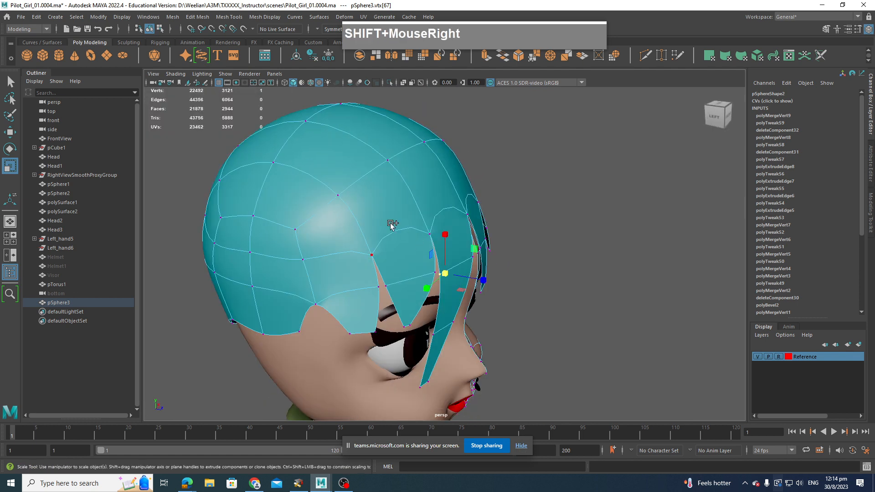
{"action": "right_click_drag", "start_coordinate": [392, 225], "coordinate": [345, 228], "text": "shift"}
{"action": "middle_click", "coordinate": [402, 234], "text": "ctrl"}
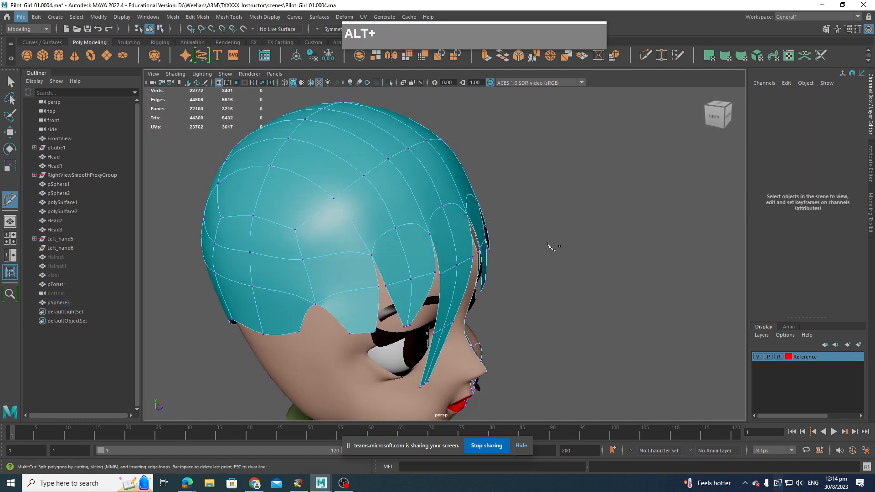
{"action": "left_click_drag", "start_coordinate": [552, 246], "coordinate": [494, 206], "text": "alt"}
{"action": "middle_click", "coordinate": [537, 199], "text": "ctrl"}
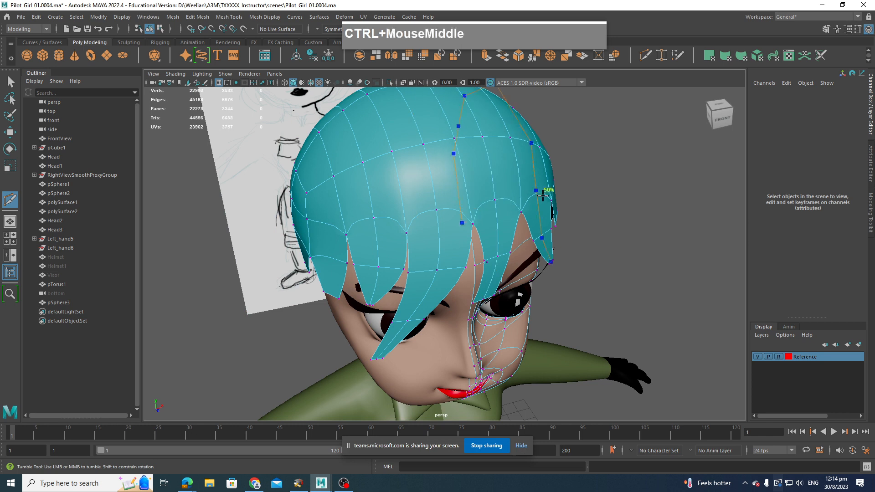
{"action": "left_click_drag", "start_coordinate": [500, 272], "coordinate": [465, 241], "text": "alt"}
{"action": "key", "text": "q"}
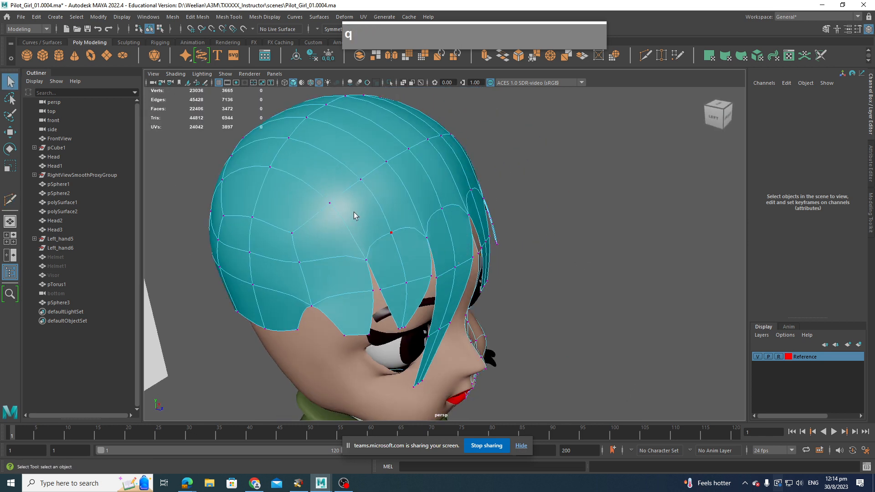
Select the centre edge loop of the fringe strand above the character's outer right brow and move it outward from the head.
{"action": "left_click", "coordinate": [381, 197]}
{"action": "right_click_drag", "start_coordinate": [382, 197], "coordinate": [381, 177]}
{"action": "double_click", "coordinate": [372, 204]}
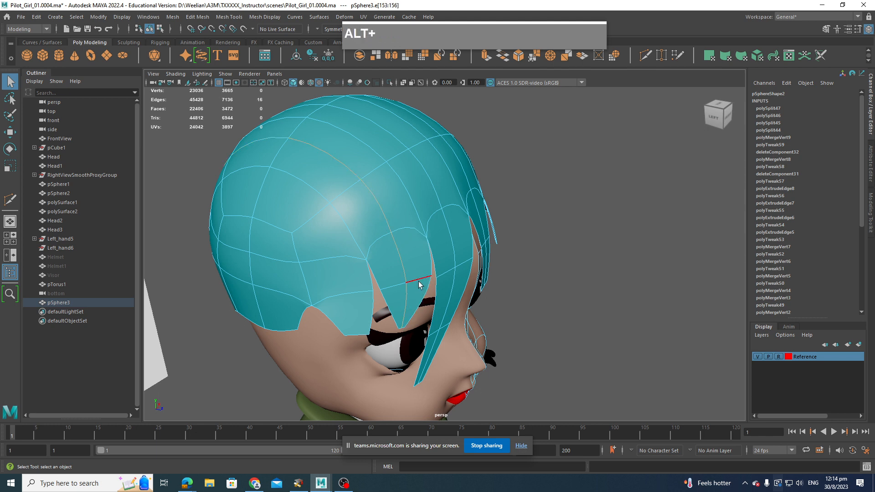
{"action": "left_click_drag", "start_coordinate": [420, 285], "coordinate": [500, 270], "text": "alt"}
{"action": "key", "text": "w"}
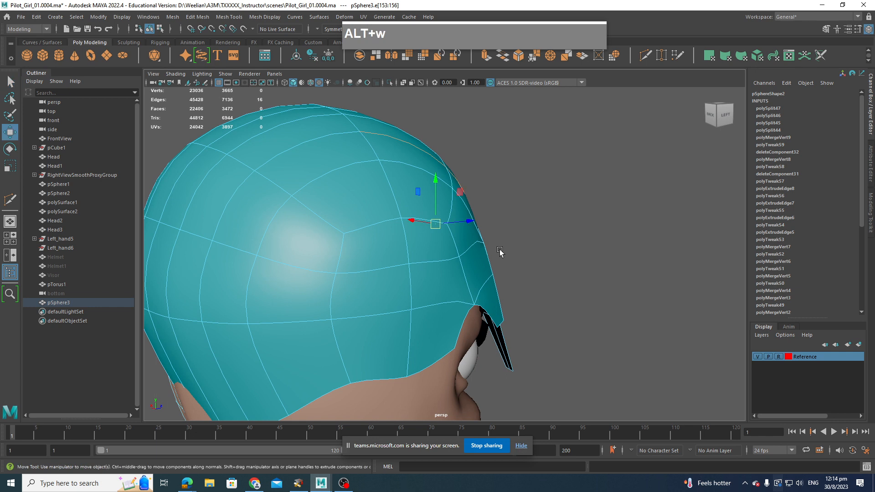
{"action": "left_click_drag", "start_coordinate": [437, 224], "coordinate": [454, 213]}
Select the centre edge loop of the long fringe strand and move it forward and up to give the strand volume.
{"action": "left_click_drag", "start_coordinate": [551, 246], "coordinate": [441, 250], "text": "alt"}
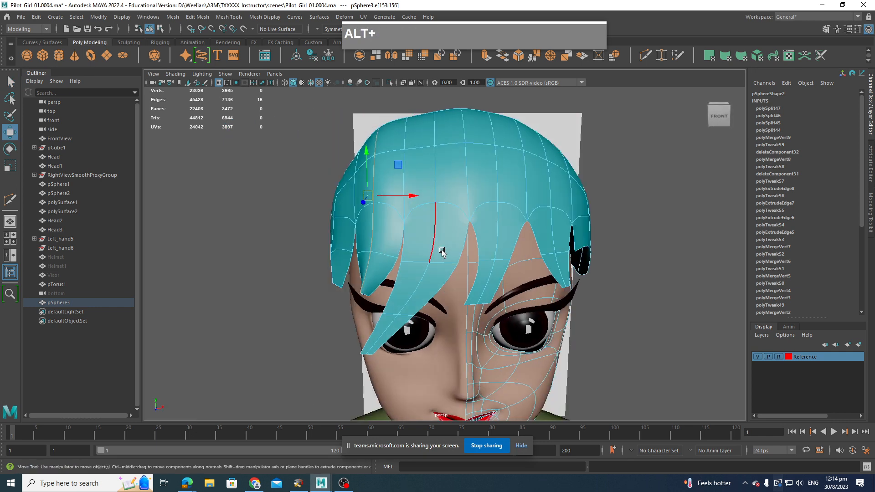
{"action": "left_click_drag", "start_coordinate": [435, 287], "coordinate": [312, 333], "text": "alt"}
{"action": "double_click", "coordinate": [376, 334], "text": "shift"}
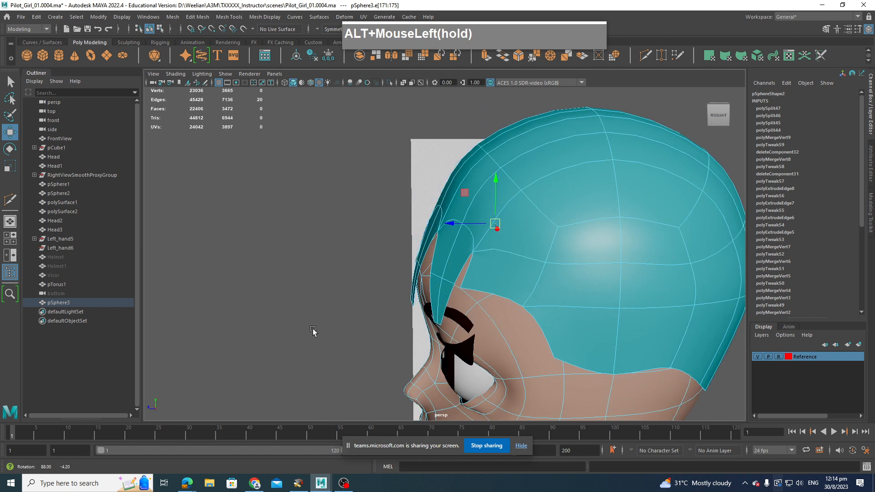
{"action": "left_click_drag", "start_coordinate": [495, 223], "coordinate": [464, 169]}
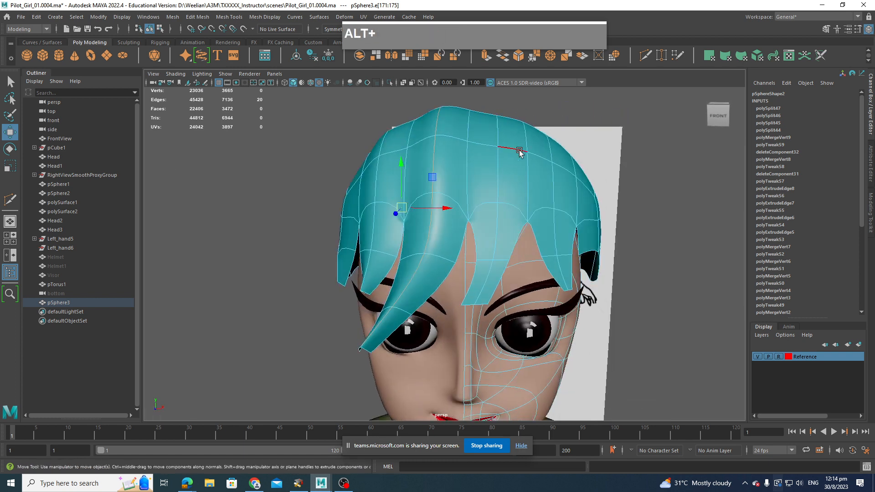
Select the centre edges of the fringe strand above the nose bridge and move them forward and up into a ridge.
{"action": "left_click_drag", "start_coordinate": [520, 151], "coordinate": [460, 175], "text": "alt"}
{"action": "left_click", "coordinate": [506, 122]}
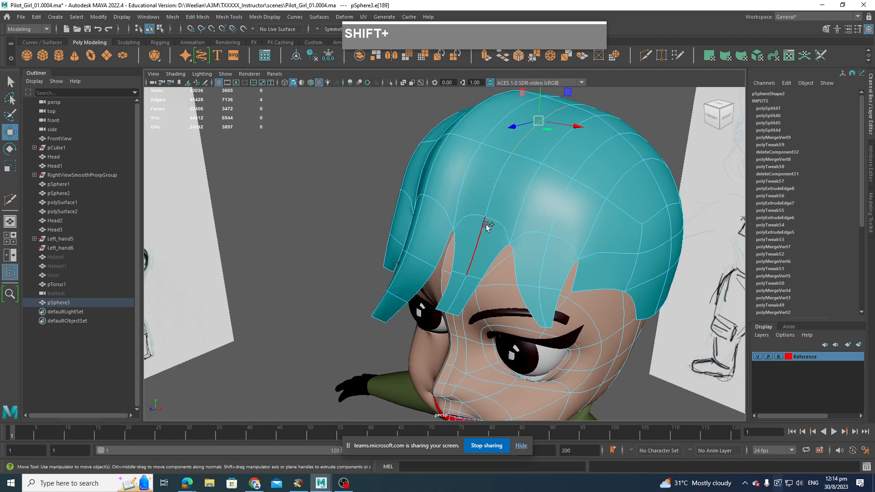
{"action": "left_click", "coordinate": [459, 291], "text": "shift"}
{"action": "left_click_drag", "start_coordinate": [460, 287], "coordinate": [469, 196], "text": "alt"}
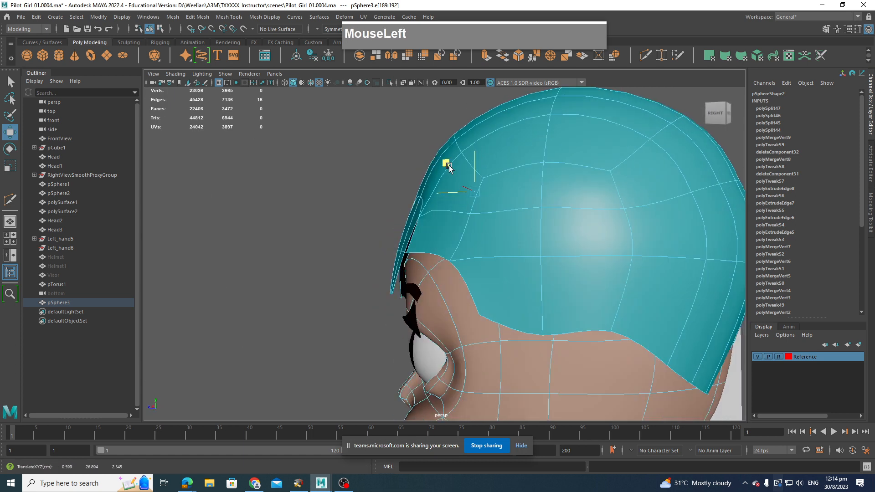
{"action": "left_click_drag", "start_coordinate": [449, 167], "coordinate": [426, 154]}
{"action": "scroll", "coordinate": [507, 227], "scroll_direction": "down", "scroll_amount": 3, "text": "alt"}
{"action": "left_click_drag", "start_coordinate": [508, 228], "coordinate": [657, 231], "text": "alt"}
{"action": "scroll", "coordinate": [518, 274], "scroll_direction": "up", "scroll_amount": 3, "text": "alt"}
{"action": "left_click_drag", "start_coordinate": [522, 278], "coordinate": [507, 294], "text": "alt"}
{"action": "right_click", "coordinate": [487, 297]}
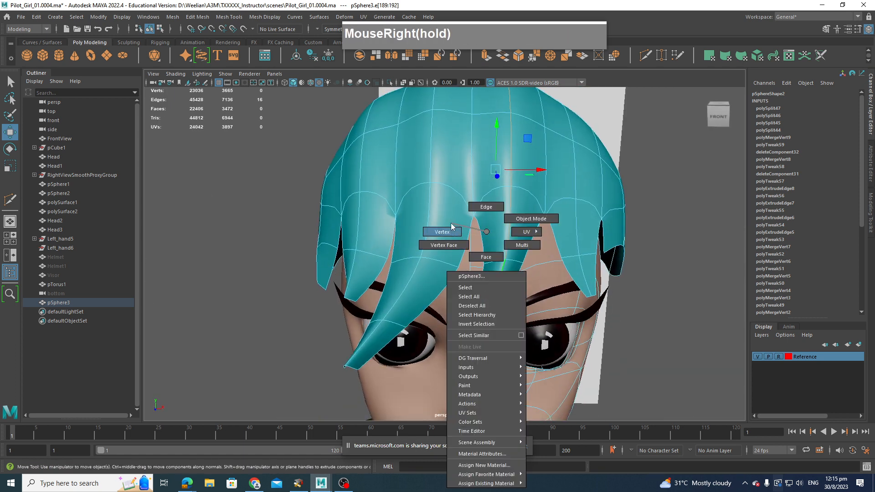
{"action": "right_click_drag", "start_coordinate": [452, 226], "coordinate": [452, 228]}
{"action": "left_click", "coordinate": [482, 317]}
{"action": "left_click_drag", "start_coordinate": [453, 311], "coordinate": [505, 324]}
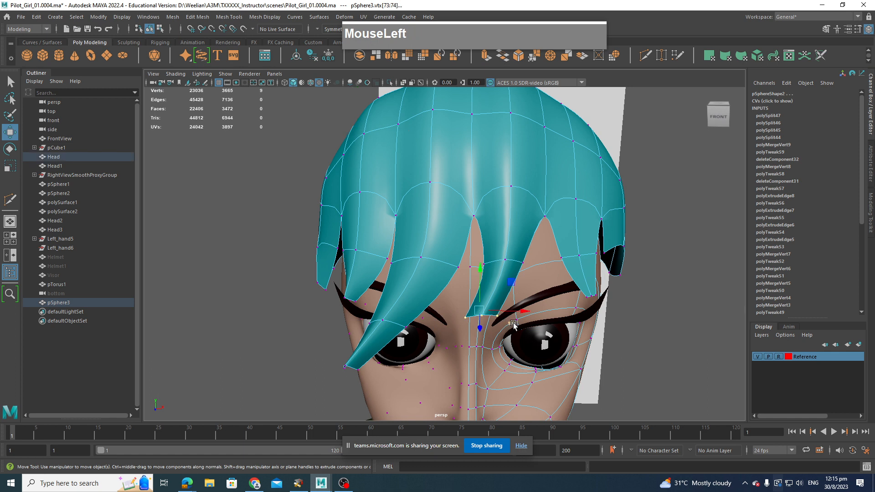
{"action": "scroll", "coordinate": [514, 324], "scroll_direction": "up", "scroll_amount": 5}
{"action": "right_click_drag", "start_coordinate": [504, 240], "coordinate": [488, 269]}
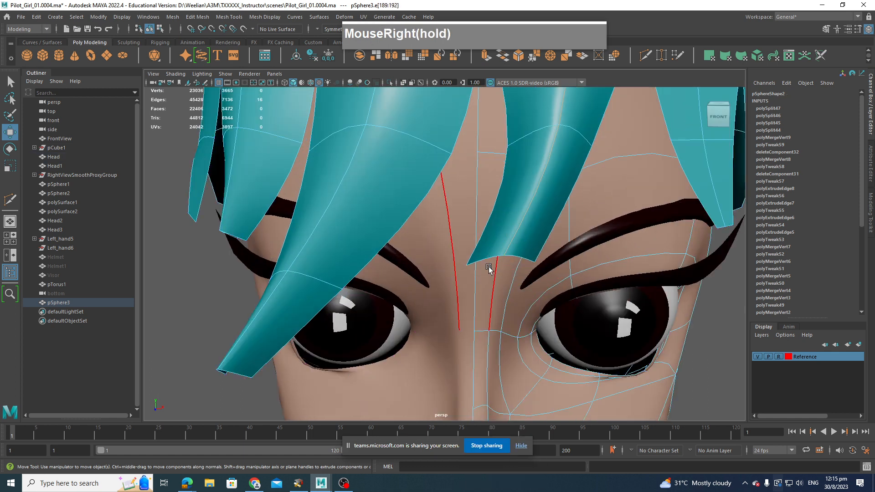
{"action": "left_click_drag", "start_coordinate": [529, 255], "coordinate": [517, 256], "text": "shift"}
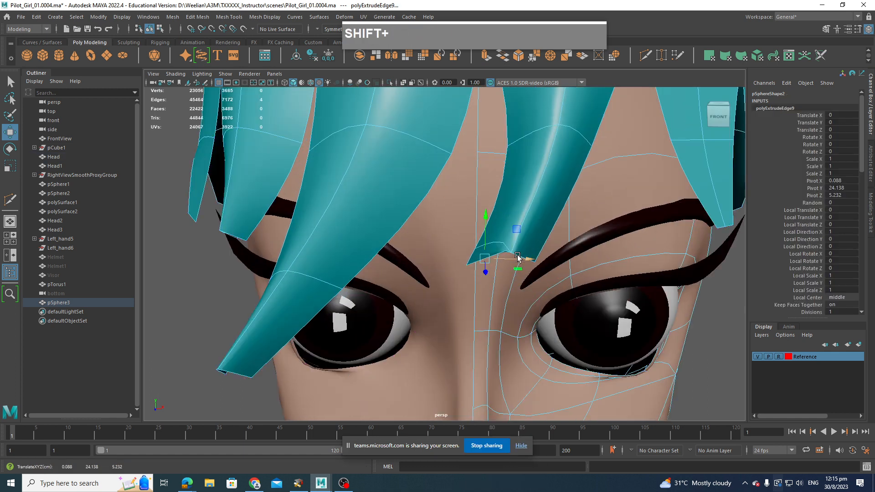
{"action": "key", "text": "z"}
Scale the two end edges of the strand above the nose bridge together into a pointed tip.
{"action": "key", "text": "q"}
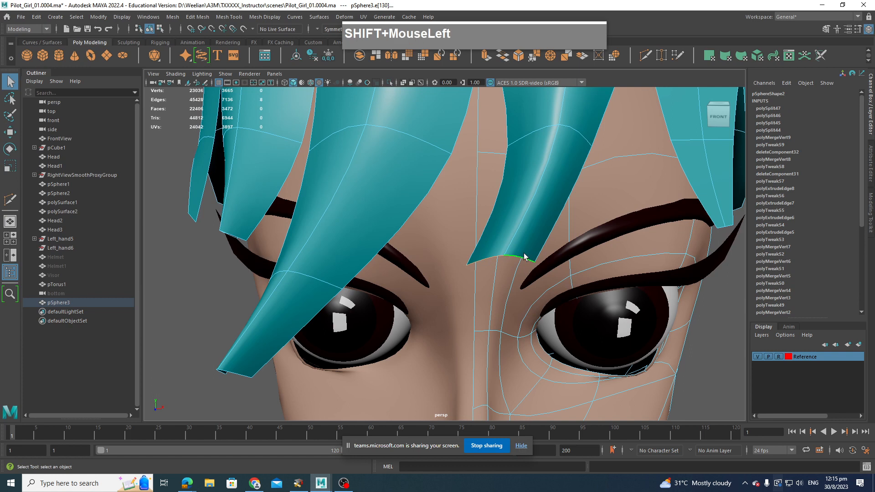
{"action": "key", "text": "r"}
{"action": "left_click_drag", "start_coordinate": [505, 256], "coordinate": [289, 341]}
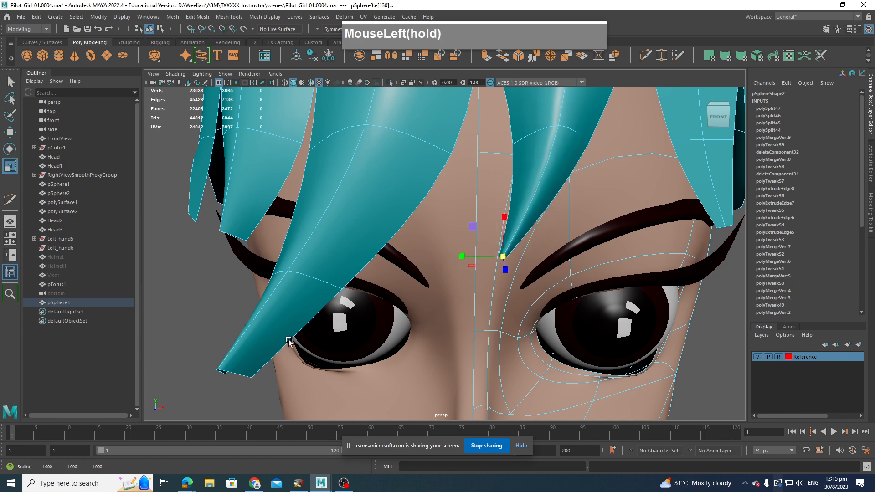
Select the centre edges of the fringe strand above the character's outer left brow and move them outward and up.
{"action": "scroll", "coordinate": [649, 306], "scroll_direction": "down", "scroll_amount": 4}
{"action": "left_click_drag", "start_coordinate": [649, 307], "coordinate": [629, 262], "text": "alt"}
{"action": "scroll", "coordinate": [630, 262], "scroll_direction": "up", "scroll_amount": 2}
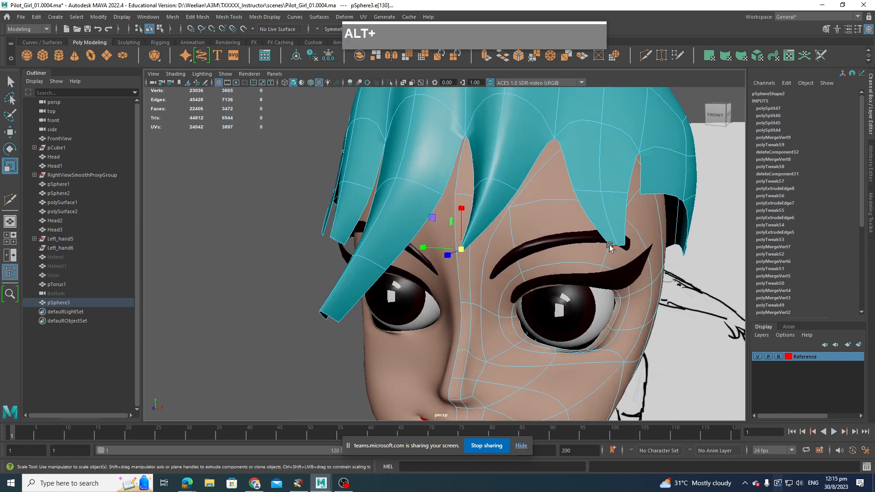
{"action": "left_click_drag", "start_coordinate": [624, 225], "coordinate": [575, 251], "text": "alt"}
{"action": "scroll", "coordinate": [575, 251], "scroll_direction": "down", "scroll_amount": 1}
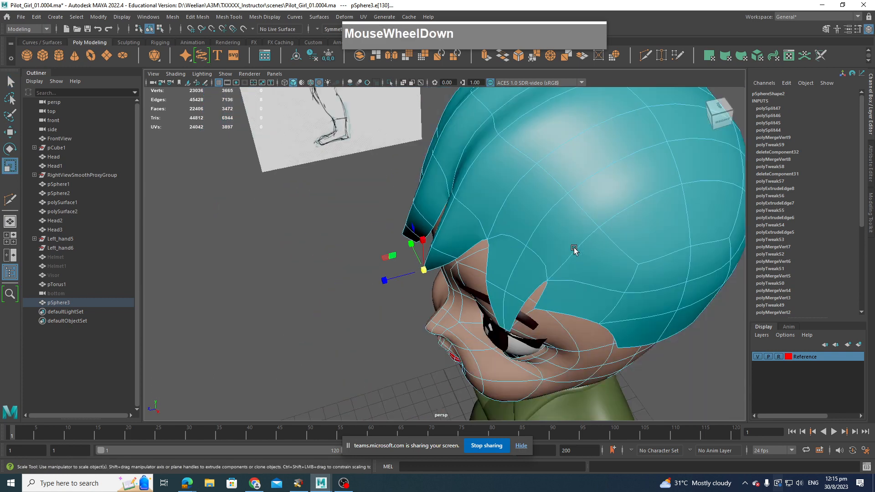
{"action": "left_click", "coordinate": [627, 168]}
{"action": "left_click", "coordinate": [539, 231], "text": "shift"}
{"action": "left_click", "coordinate": [516, 273], "text": "shift"}
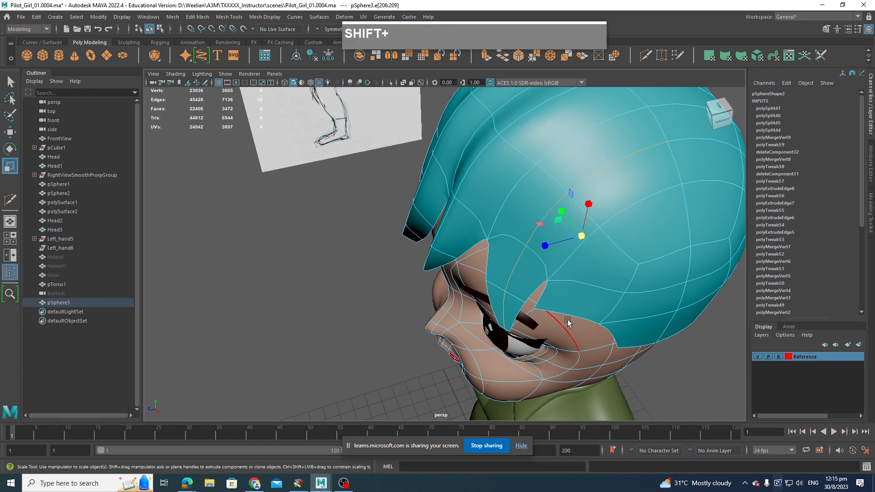
{"action": "left_click_drag", "start_coordinate": [568, 319], "coordinate": [389, 293], "text": "alt"}
{"action": "key", "text": "w"}
{"action": "left_click_drag", "start_coordinate": [450, 217], "coordinate": [421, 197]}
Scale the end edges of the strand above the outer left brow to taper its tip.
{"action": "left_click_drag", "start_coordinate": [426, 269], "coordinate": [533, 294], "text": "alt"}
{"action": "scroll", "coordinate": [535, 295], "scroll_direction": "up", "scroll_amount": 3}
{"action": "middle_click_drag", "start_coordinate": [534, 295], "coordinate": [434, 263], "text": "alt"}
{"action": "scroll", "coordinate": [469, 257], "scroll_direction": "up", "scroll_amount": 2}
{"action": "scroll", "coordinate": [434, 264], "scroll_direction": "up", "scroll_amount": 3}
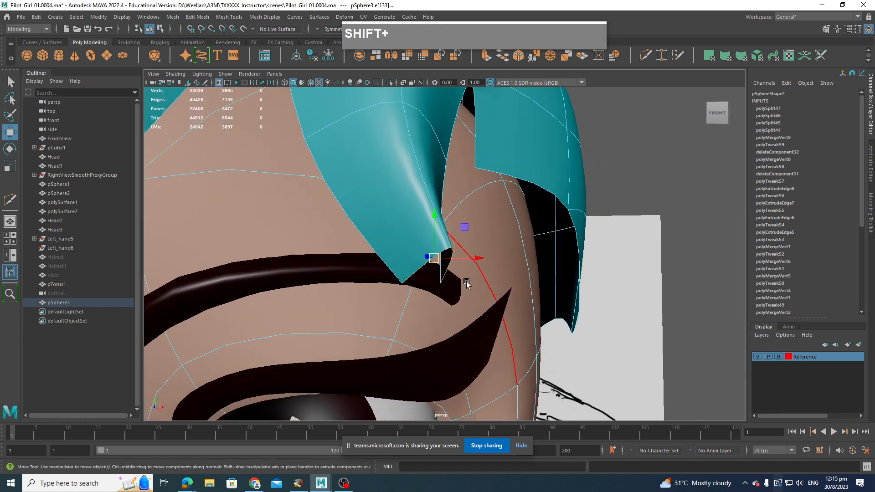
{"action": "key", "text": "r"}
{"action": "left_click_drag", "start_coordinate": [435, 262], "coordinate": [502, 277]}
{"action": "scroll", "coordinate": [420, 268], "scroll_direction": "down", "scroll_amount": 5}
{"action": "left_click", "coordinate": [528, 266]}
Select the end edges of the long fringe strand and scale them down into a pointed tip.
{"action": "scroll", "coordinate": [516, 266], "scroll_direction": "down", "scroll_amount": 5}
{"action": "scroll", "coordinate": [397, 292], "scroll_direction": "up", "scroll_amount": 5}
{"action": "left_click_drag", "start_coordinate": [391, 290], "coordinate": [453, 277], "text": "alt"}
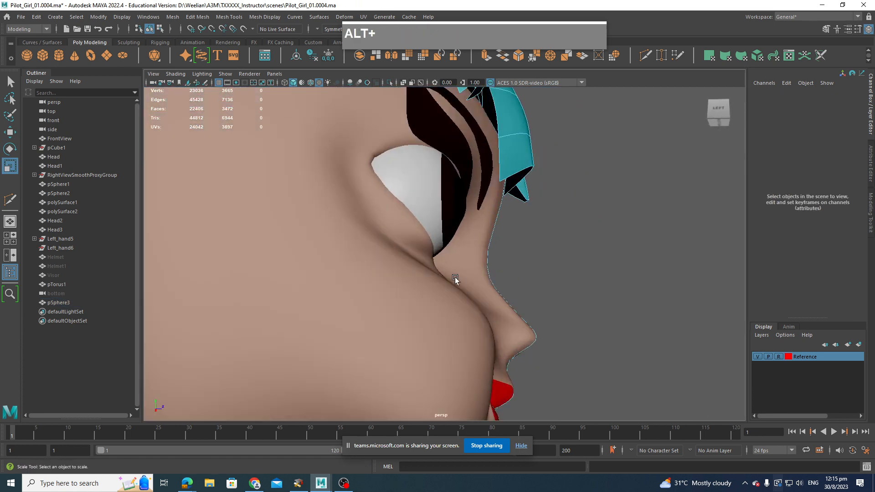
{"action": "middle_click_drag", "start_coordinate": [453, 277], "coordinate": [381, 264], "text": "alt"}
{"action": "left_click", "coordinate": [357, 275]}
{"action": "left_click_drag", "start_coordinate": [358, 275], "coordinate": [344, 290], "text": "shift"}
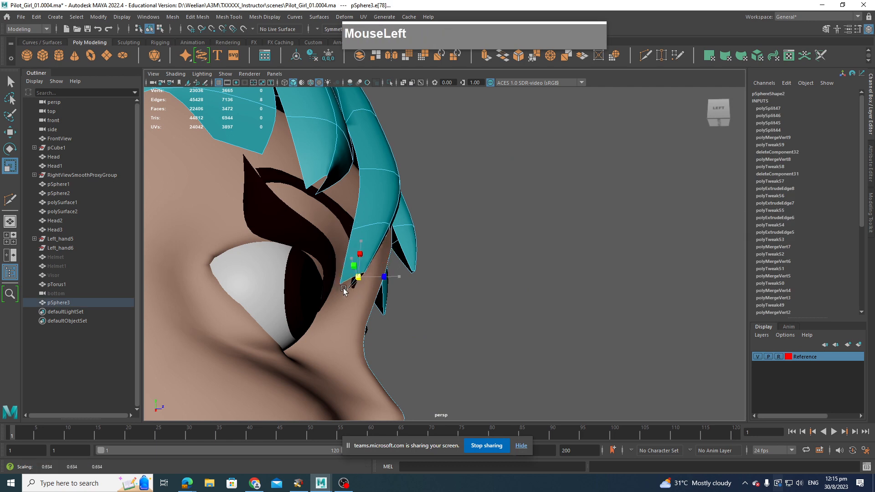
Scale the end edges of the strand above the character's outer right brow into a pointed tip.
{"action": "scroll", "coordinate": [505, 254], "scroll_direction": "down", "scroll_amount": 3, "text": "alt"}
{"action": "left_click_drag", "start_coordinate": [505, 254], "coordinate": [316, 247], "text": "alt"}
{"action": "middle_click_drag", "start_coordinate": [317, 246], "coordinate": [395, 252], "text": "alt"}
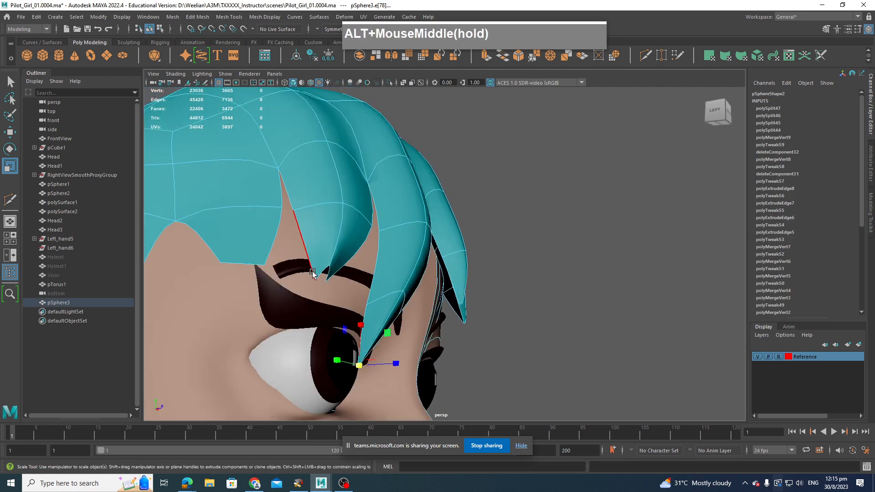
{"action": "left_click", "coordinate": [323, 275]}
{"action": "scroll", "coordinate": [321, 290], "scroll_direction": "up", "scroll_amount": 4, "text": "alt"}
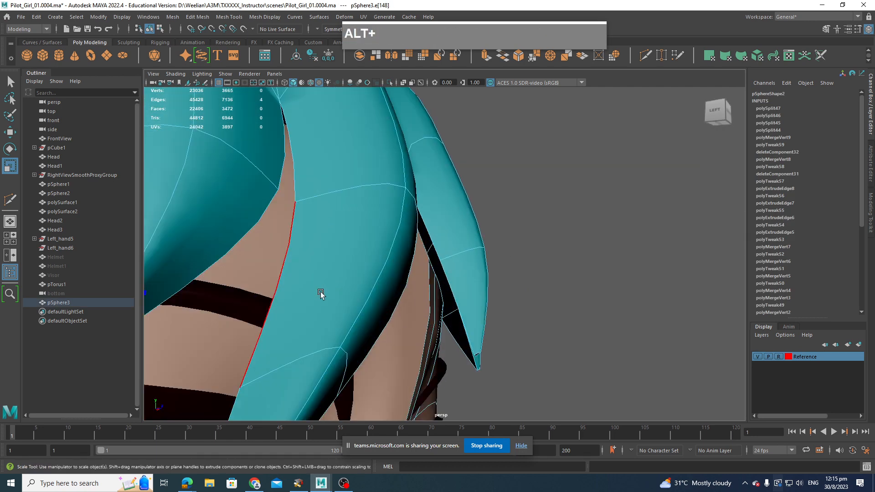
{"action": "middle_click_drag", "start_coordinate": [321, 292], "coordinate": [472, 239], "text": "alt"}
{"action": "left_click_drag", "start_coordinate": [515, 185], "coordinate": [575, 244], "text": "shift"}
{"action": "key", "text": "z"}
{"action": "double_click", "coordinate": [516, 182], "text": "shift"}
{"action": "scroll", "coordinate": [475, 189], "scroll_direction": "down", "scroll_amount": 5}
Turn on soft selection and move the lower hairline edge at the back of the head to reshape the nape.
{"action": "scroll", "coordinate": [547, 242], "scroll_direction": "up", "scroll_amount": 2}
{"action": "middle_click_drag", "start_coordinate": [514, 232], "coordinate": [520, 240], "text": "alt"}
{"action": "right_click_drag", "start_coordinate": [523, 192], "coordinate": [550, 180]}
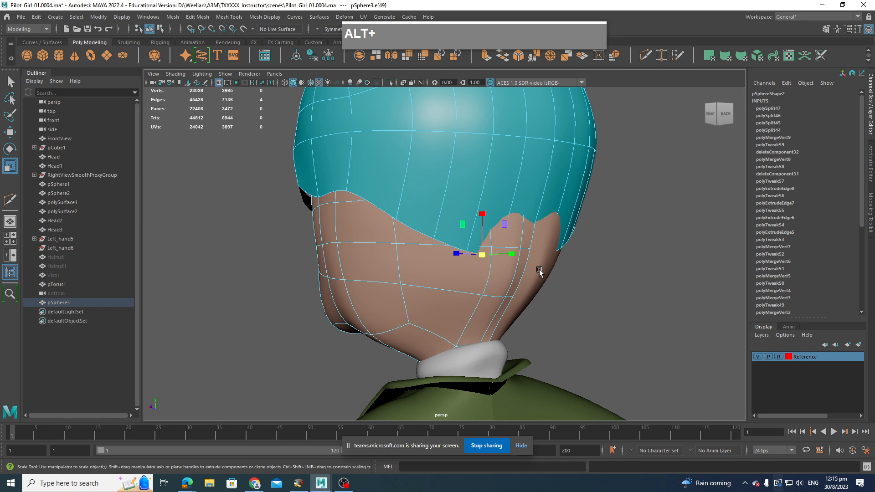
{"action": "key", "text": "b"}
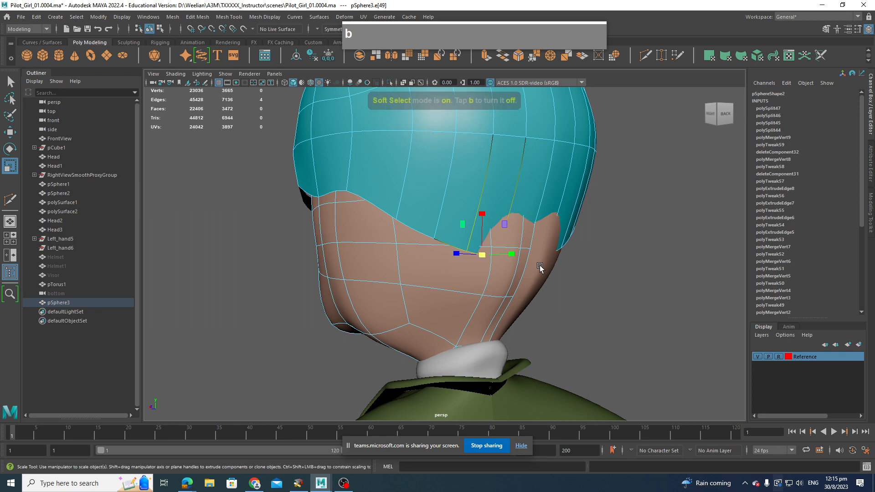
{"action": "key", "text": "w"}
{"action": "mouse_move", "coordinate": [495, 260]}
{"action": "left_mouse_down", "text": "alt"}
{"action": "mouse_move", "coordinate": [494, 274]}
{"action": "mouse_move", "coordinate": [478, 260]}
{"action": "left_mouse_up", "text": "alt"}
Adjust the neighbouring hairline edges along the back and side of the hair cap with soft selection.
{"action": "left_click_drag", "start_coordinate": [546, 262], "coordinate": [451, 289], "text": "alt"}
{"action": "left_click", "coordinate": [497, 270]}
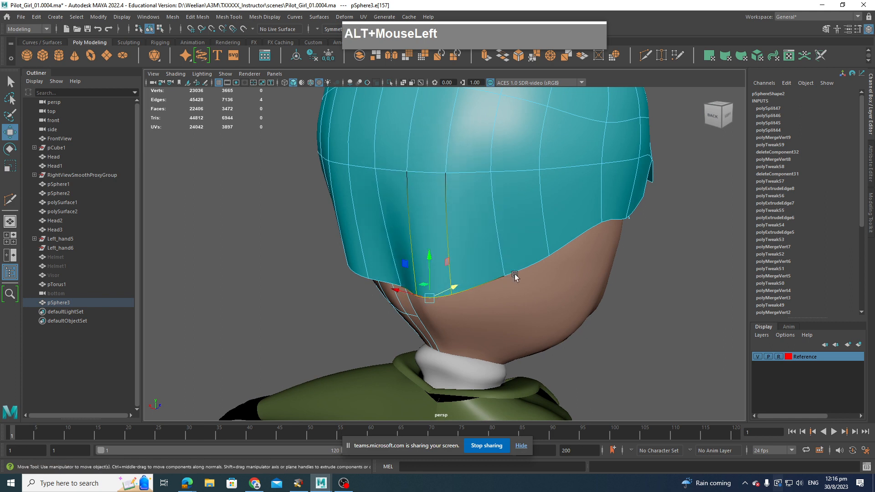
{"action": "left_click_drag", "start_coordinate": [515, 274], "coordinate": [576, 292], "text": "alt"}
{"action": "left_click", "coordinate": [583, 256]}
{"action": "left_click_drag", "start_coordinate": [547, 257], "coordinate": [556, 267]}
Move the edges on both sides of the hair cap with soft selection to refine its outer silhouette.
{"action": "left_click_drag", "start_coordinate": [556, 267], "coordinate": [495, 235], "text": "alt"}
{"action": "scroll", "coordinate": [547, 256], "scroll_direction": "up", "scroll_amount": 2}
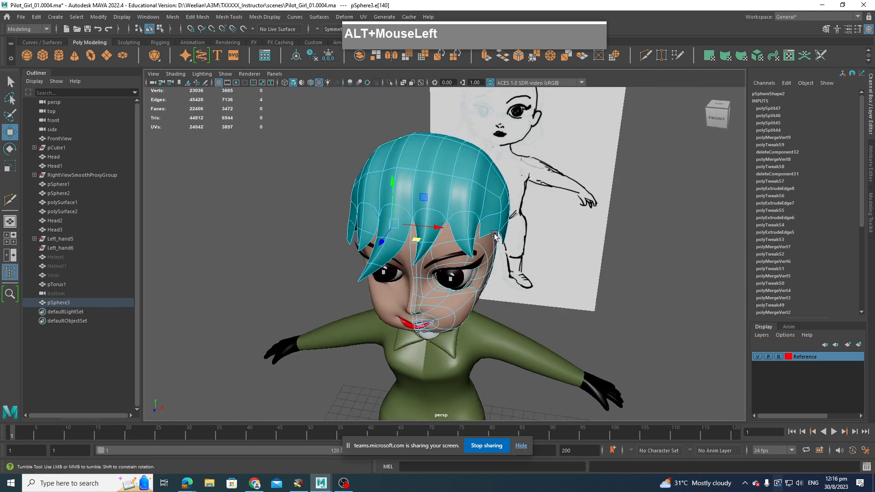
{"action": "middle_click_drag", "start_coordinate": [495, 234], "coordinate": [468, 233], "text": "alt"}
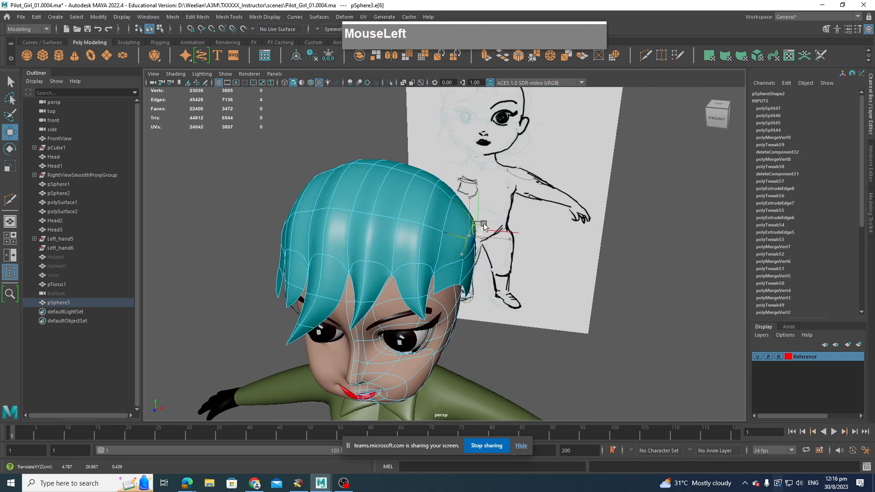
{"action": "left_click_drag", "start_coordinate": [413, 237], "coordinate": [297, 237], "text": "alt"}
{"action": "left_click", "coordinate": [336, 225]}
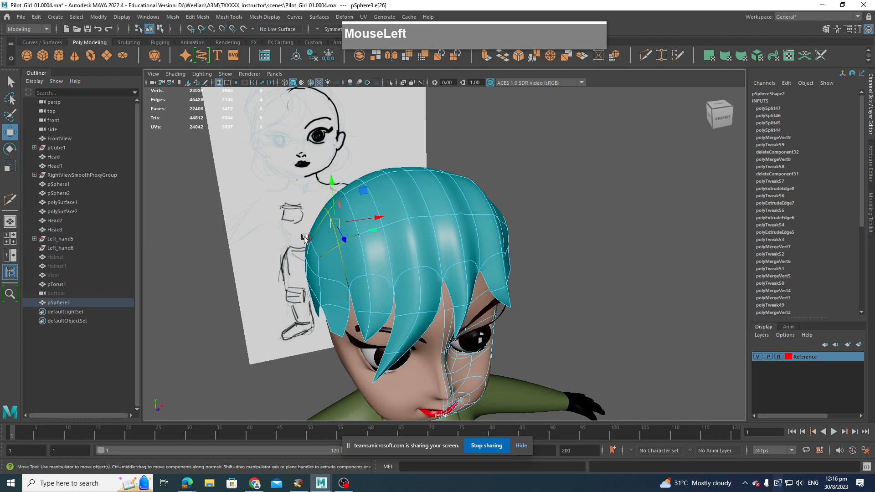
{"action": "left_click", "coordinate": [313, 246]}
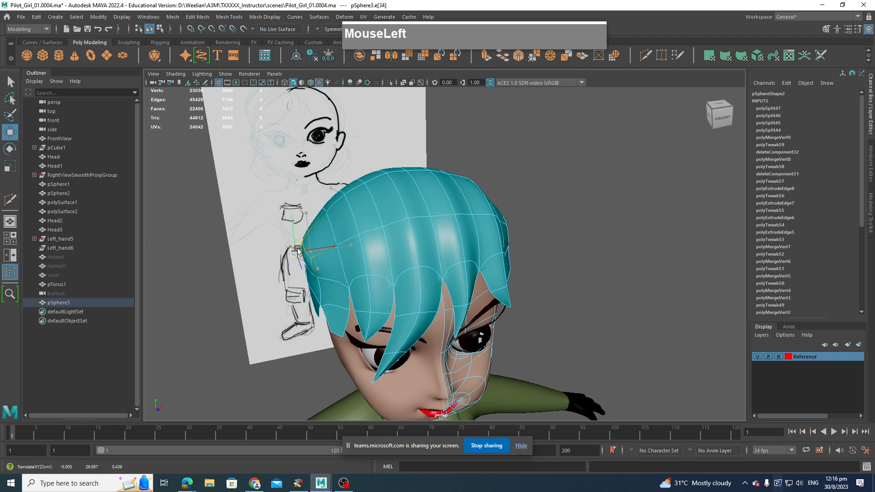
{"action": "left_click_drag", "start_coordinate": [315, 249], "coordinate": [314, 288], "text": "alt"}
{"action": "scroll", "coordinate": [422, 274], "scroll_direction": "down", "scroll_amount": 5}
{"action": "left_click_drag", "start_coordinate": [519, 329], "coordinate": [504, 295], "text": "alt"}
{"action": "scroll", "coordinate": [483, 291], "scroll_direction": "up", "scroll_amount": 3}
{"action": "scroll", "coordinate": [504, 295], "scroll_direction": "up", "scroll_amount": 3}
{"action": "middle_click_drag", "start_coordinate": [430, 278], "coordinate": [436, 275], "text": "alt"}
{"action": "left_click_drag", "start_coordinate": [437, 275], "coordinate": [506, 284], "text": "alt"}
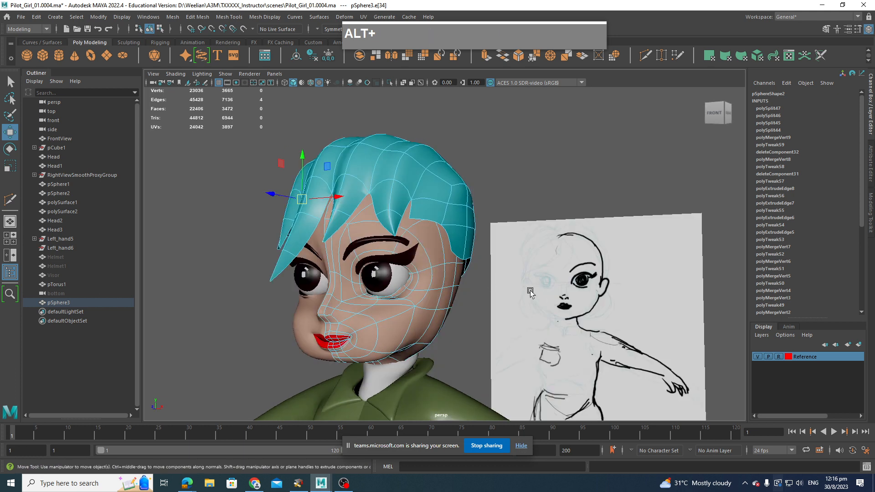
Turn off soft selection and select the lower hairline edges running around the sides and back of the hair cap.
{"action": "left_click_drag", "start_coordinate": [360, 301], "coordinate": [556, 275], "text": "alt"}
{"action": "scroll", "coordinate": [515, 289], "scroll_direction": "up", "scroll_amount": 3}
{"action": "middle_click_drag", "start_coordinate": [557, 274], "coordinate": [568, 239], "text": "alt"}
{"action": "left_click", "coordinate": [567, 240]}
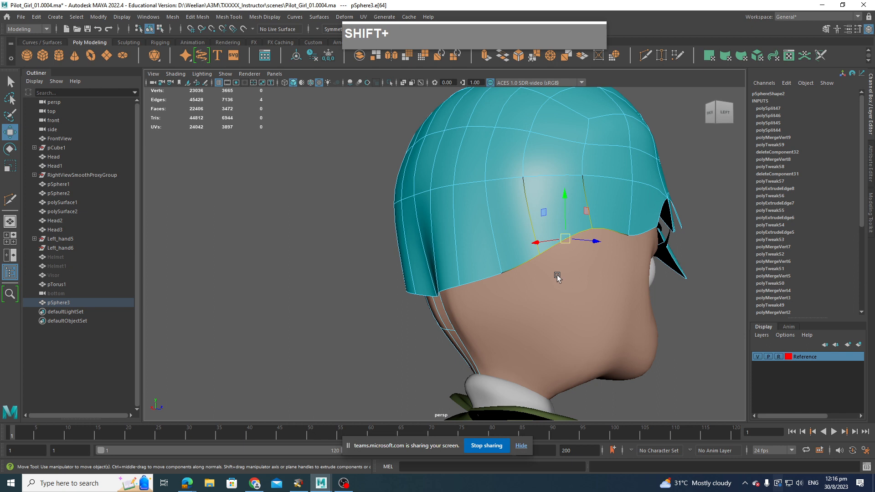
{"action": "key", "text": "shift+q"}
{"action": "key", "text": "b"}
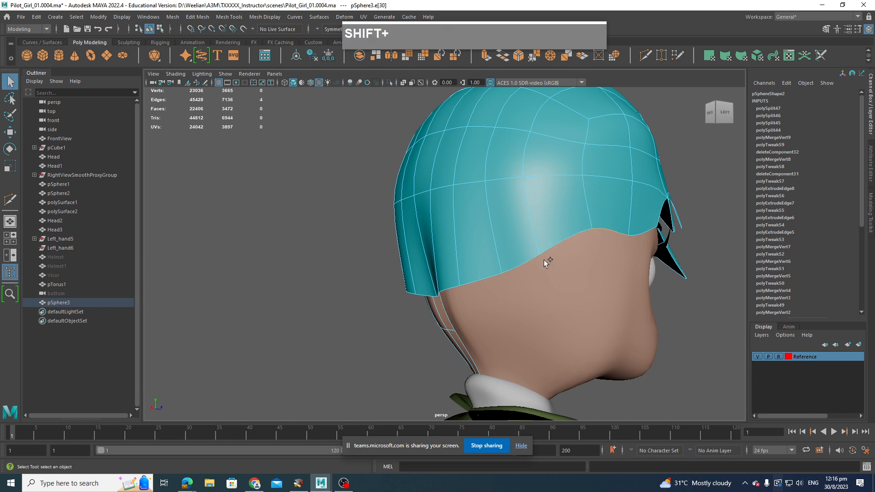
{"action": "left_click", "coordinate": [509, 275], "text": "shift"}
{"action": "left_click", "coordinate": [606, 229]}
{"action": "left_click_drag", "start_coordinate": [600, 246], "coordinate": [705, 244], "text": "alt"}
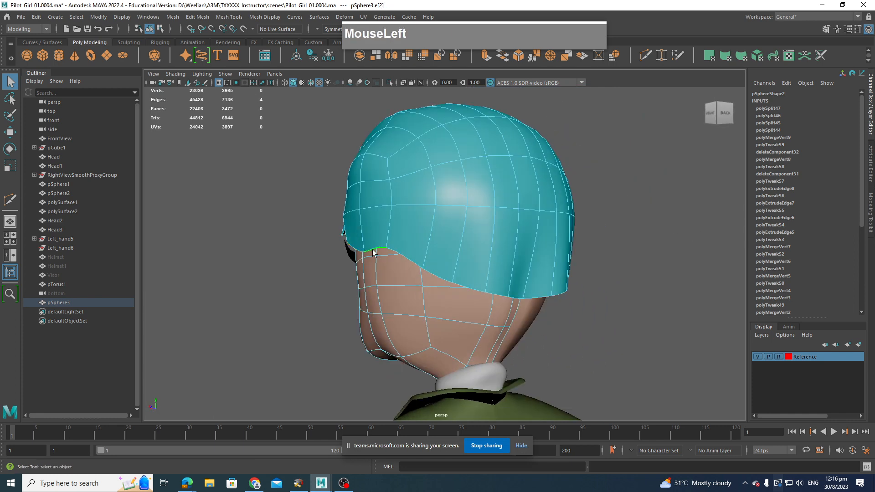
{"action": "left_click_drag", "start_coordinate": [373, 253], "coordinate": [442, 298], "text": "alt"}
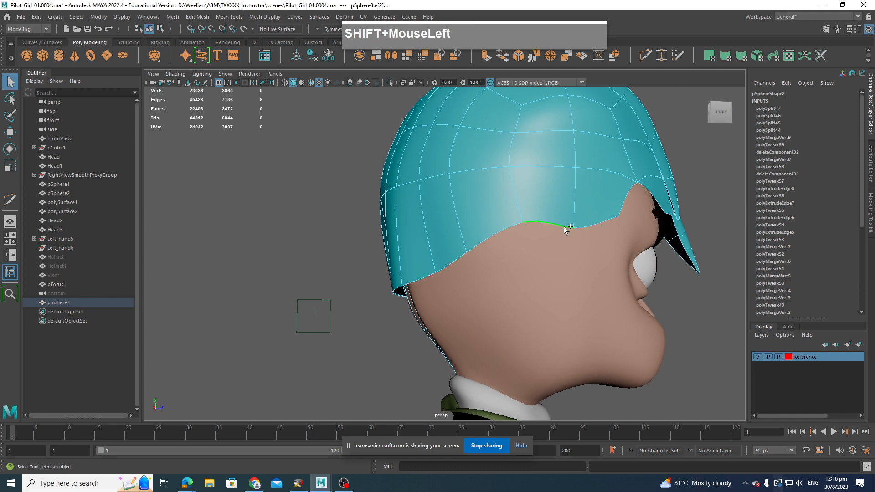
{"action": "left_click_drag", "start_coordinate": [521, 310], "coordinate": [644, 291], "text": "alt"}
Switch to wireframe display and extrude the selected hairline edges with Keep Faces Together turned off.
{"action": "key", "text": "alt+4"}
{"action": "right_click", "coordinate": [624, 277], "text": "shift"}
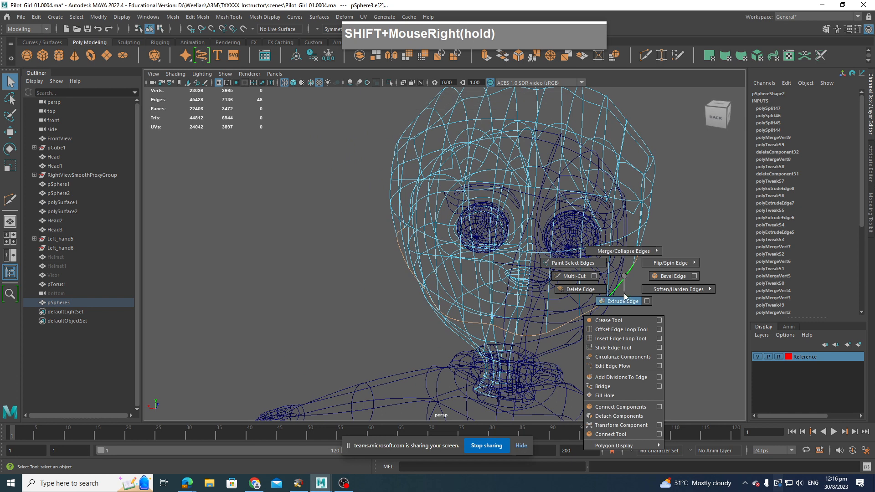
{"action": "right_click_drag", "start_coordinate": [624, 295], "coordinate": [624, 301], "text": "shift"}
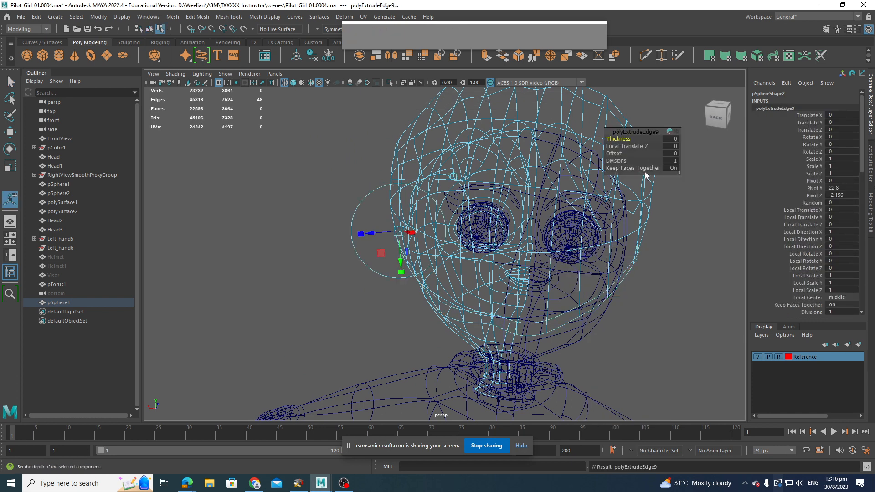
{"action": "left_click", "coordinate": [629, 169]}
{"action": "left_click", "coordinate": [626, 170]}
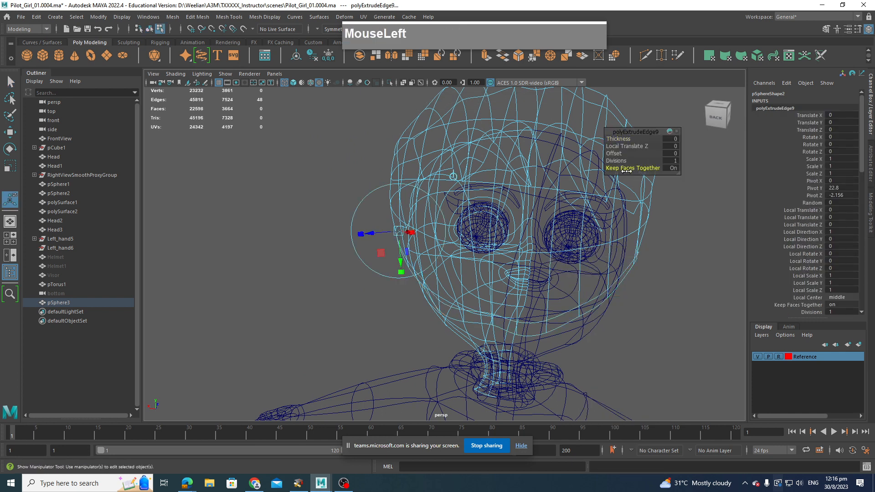
{"action": "left_click", "coordinate": [612, 171]}
{"action": "left_click_drag", "start_coordinate": [638, 230], "coordinate": [604, 237], "text": "alt"}
{"action": "left_click_drag", "start_coordinate": [356, 238], "coordinate": [397, 263], "text": "alt"}
{"action": "key", "text": "z"}
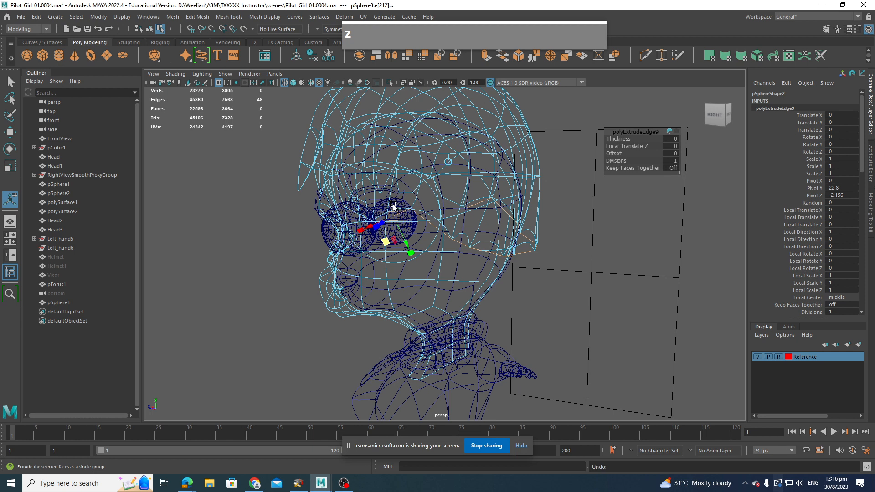
Move the extruded hairline edges straight down to form separate strand faces around the nape.
{"action": "key", "text": "w"}
{"action": "left_click_drag", "start_coordinate": [478, 197], "coordinate": [477, 244]}
{"action": "key", "text": "e"}
{"action": "key", "text": "r"}
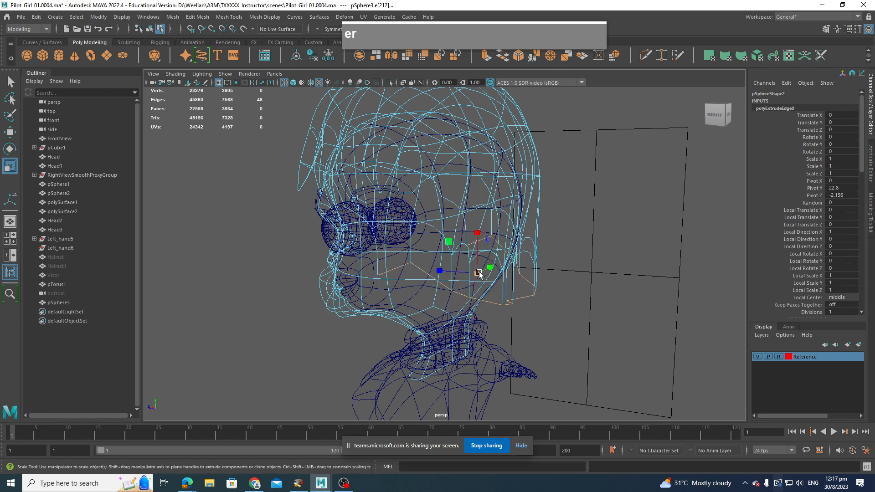
{"action": "left_click_drag", "start_coordinate": [480, 275], "coordinate": [476, 275]}
{"action": "left_click_drag", "start_coordinate": [533, 256], "coordinate": [512, 281], "text": "alt"}
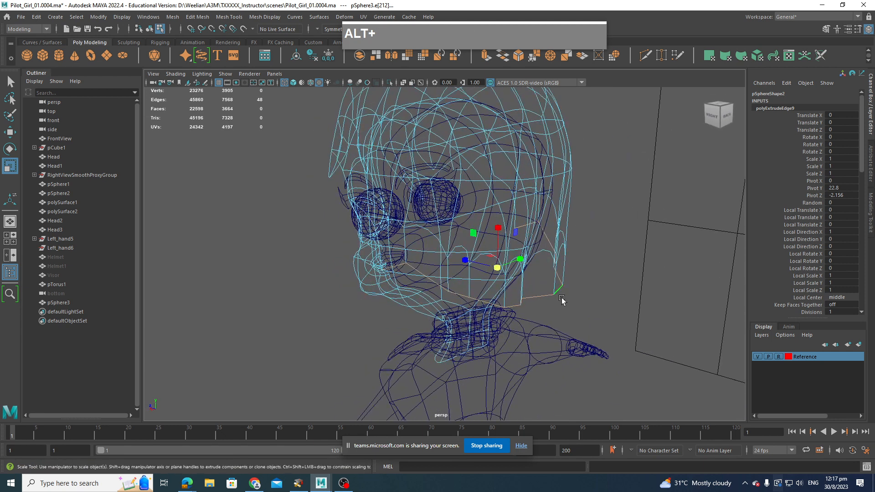
Set the Scale tool's axis to Component and slightly narrow the end edge of each extruded strand.
{"action": "right_click", "coordinate": [499, 273], "text": "ctrl+shift"}
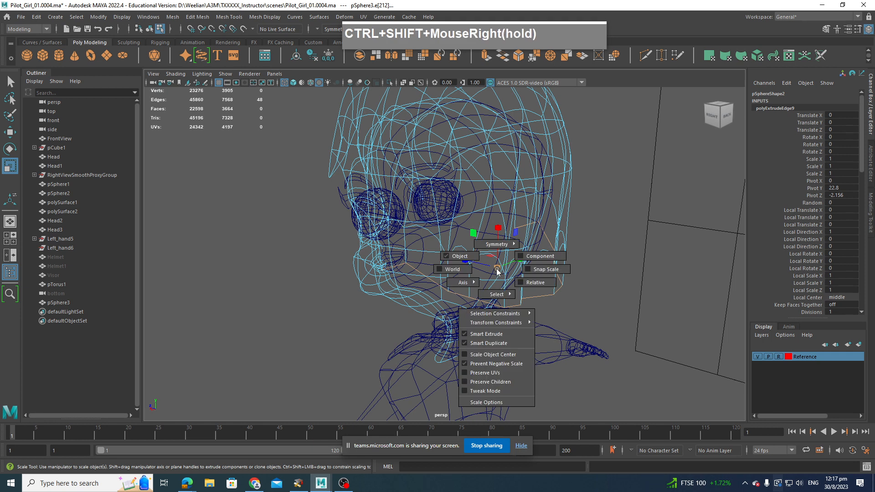
{"action": "right_click_drag", "start_coordinate": [498, 273], "coordinate": [525, 258], "text": "ctrl+shift"}
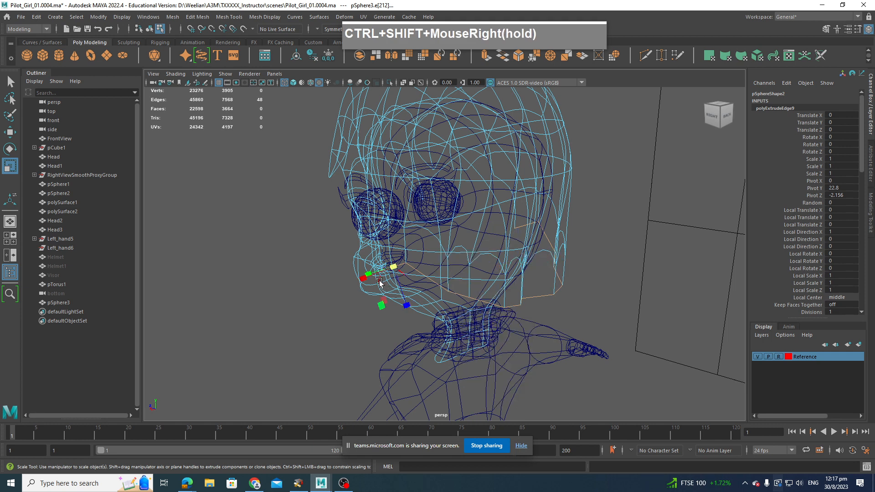
{"action": "left_click_drag", "start_coordinate": [395, 270], "coordinate": [381, 278]}
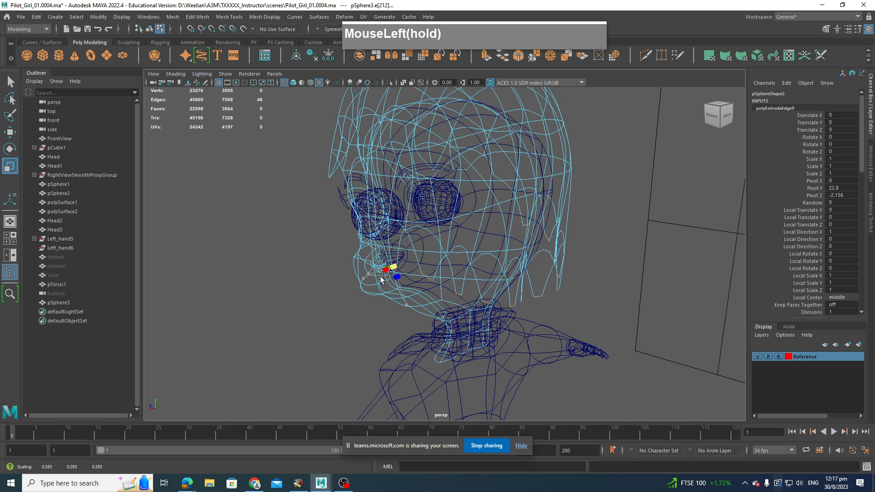
{"action": "left_click_drag", "start_coordinate": [381, 277], "coordinate": [390, 276]}
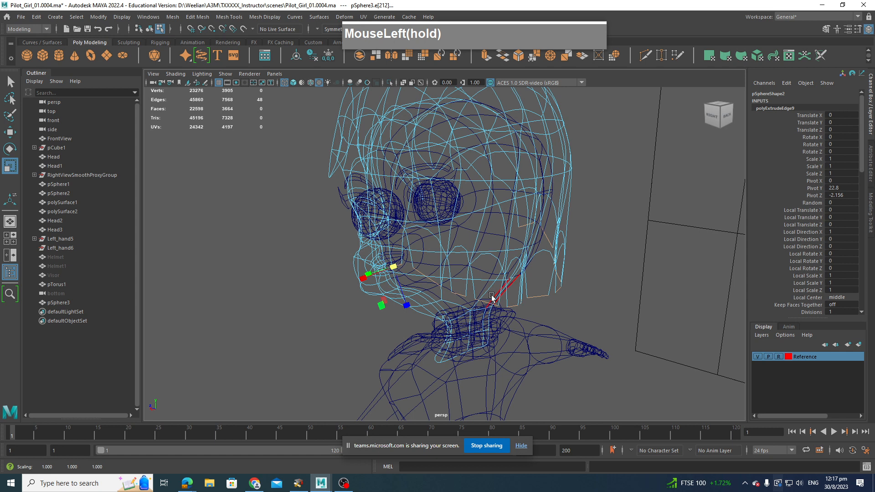
Extrude a second segment down from the strand ends and scale it outward on the World axis to flare the strands.
{"action": "key", "text": "w"}
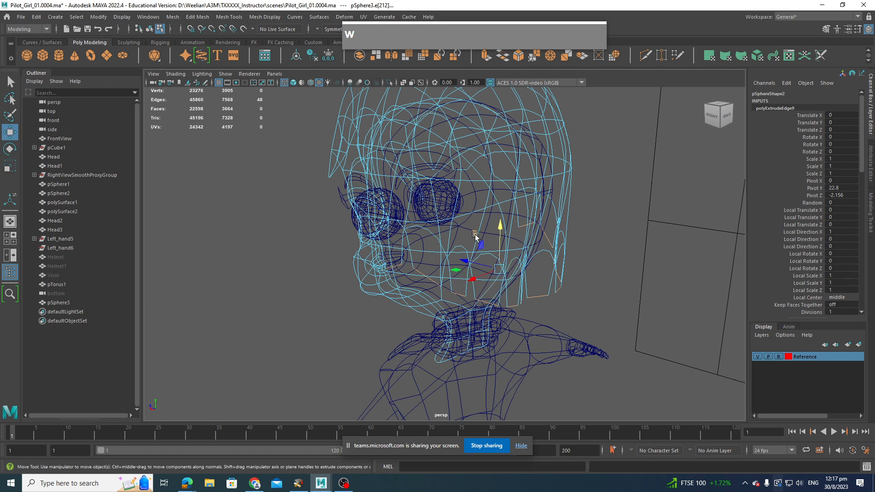
{"action": "left_click_drag", "start_coordinate": [500, 229], "coordinate": [502, 245]}
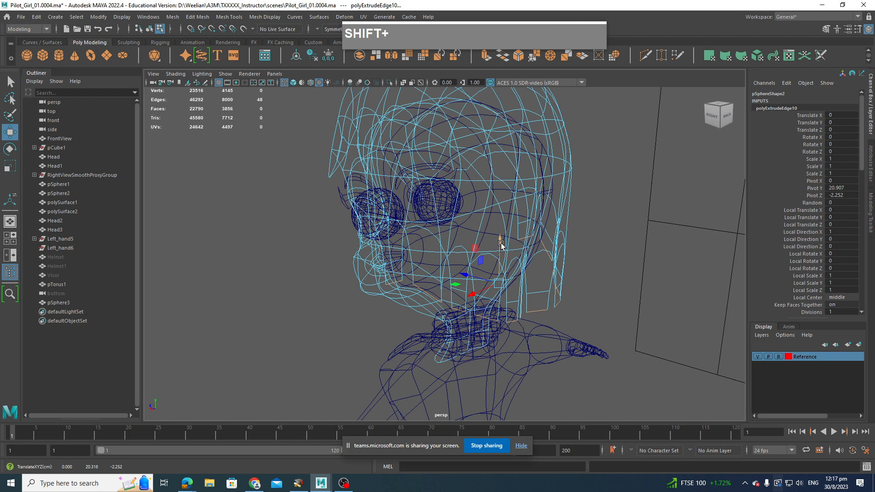
{"action": "key", "text": "r"}
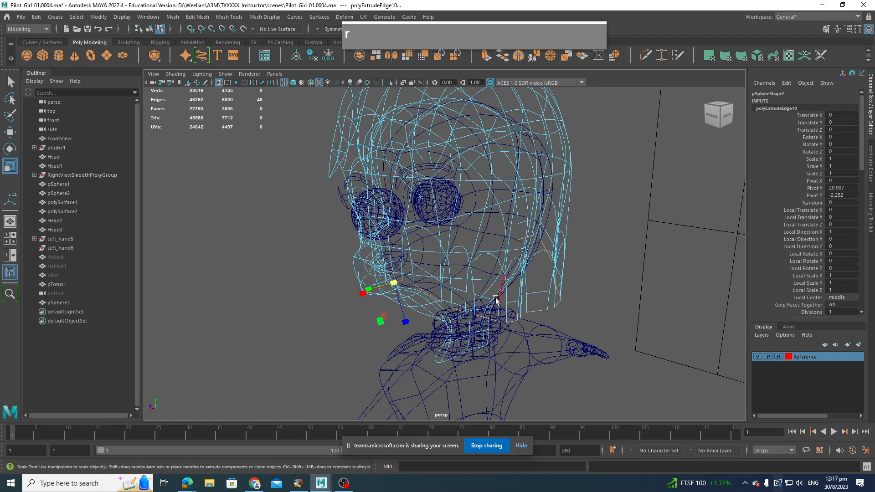
{"action": "right_click", "coordinate": [397, 286], "text": "ctrl+shift"}
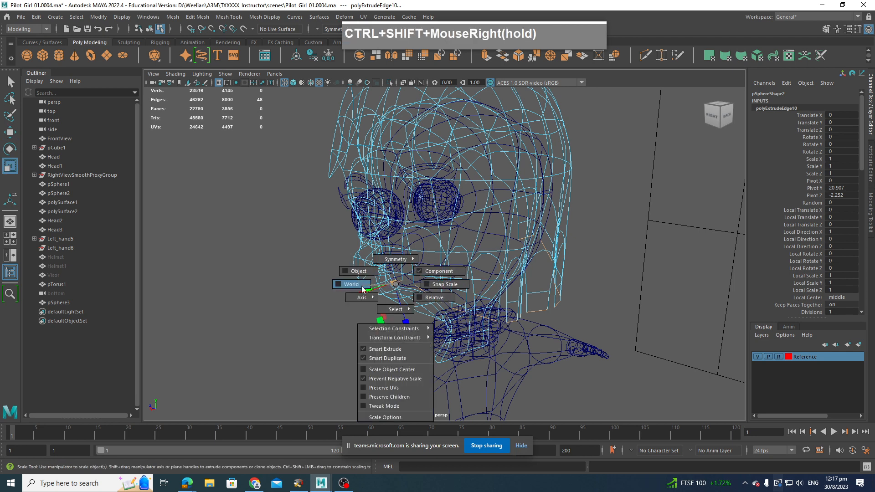
{"action": "right_click_drag", "start_coordinate": [358, 286], "coordinate": [358, 286], "text": "ctrl+shift"}
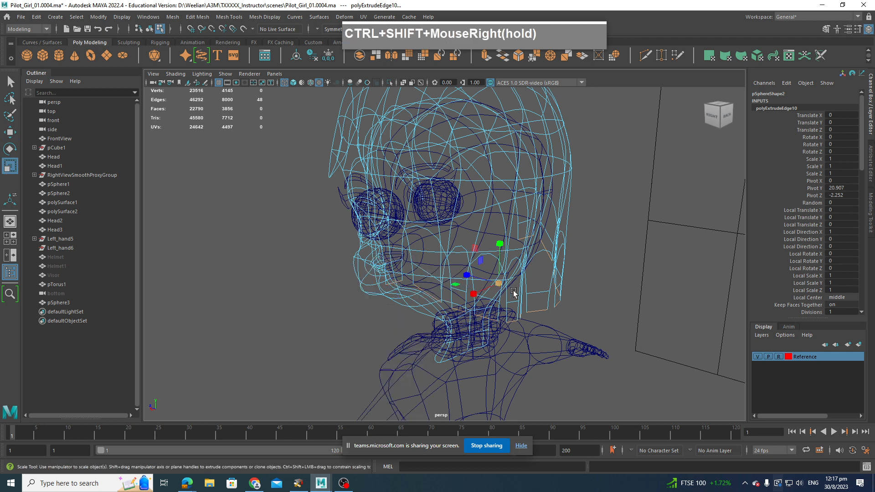
{"action": "mouse_move", "coordinate": [499, 284]}
{"action": "left_mouse_down"}
{"action": "mouse_move", "coordinate": [568, 307]}
{"action": "mouse_move", "coordinate": [628, 300]}
{"action": "mouse_move", "coordinate": [634, 328]}
{"action": "mouse_move", "coordinate": [611, 342]}
{"action": "mouse_move", "coordinate": [537, 341]}
{"action": "mouse_move", "coordinate": [576, 340]}
{"action": "left_mouse_up"}
Return to shaded display and scale each strand's end edge into a pointed tip using the Component axis.
{"action": "key", "text": "alt+6"}
{"action": "middle_click_drag", "start_coordinate": [575, 340], "coordinate": [534, 318], "text": "alt"}
{"action": "right_click_drag", "start_coordinate": [534, 318], "coordinate": [551, 279], "text": "alt"}
{"action": "mouse_move", "coordinate": [552, 278]}
{"action": "left_mouse_down", "text": "alt"}
{"action": "mouse_move", "coordinate": [383, 255]}
{"action": "mouse_move", "coordinate": [471, 275]}
{"action": "mouse_move", "coordinate": [564, 267]}
{"action": "left_mouse_up", "text": "alt"}
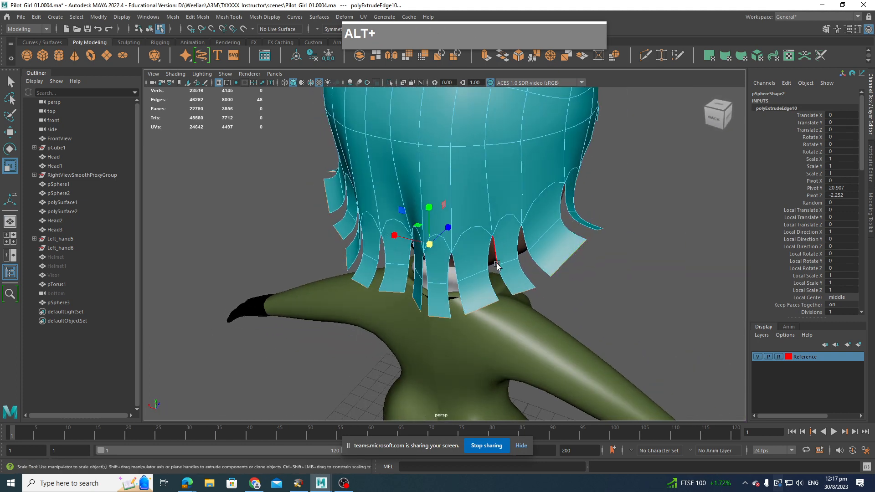
{"action": "right_click", "coordinate": [431, 247], "text": "ctrl+shift"}
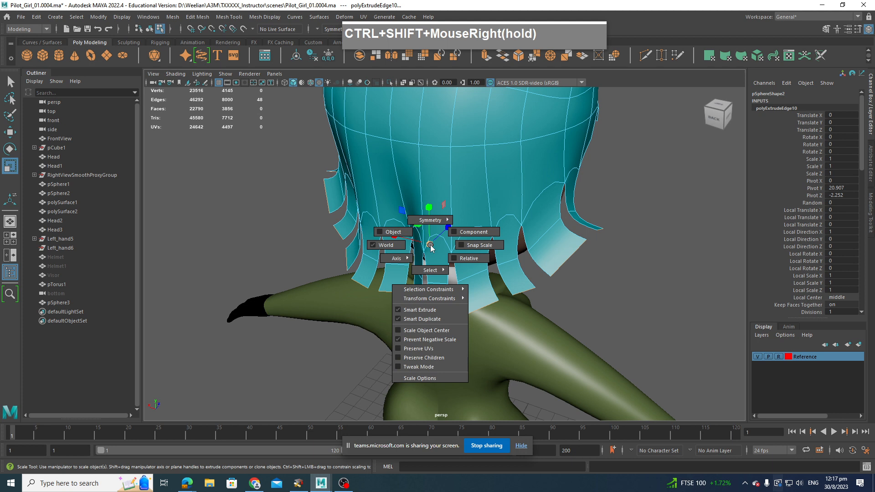
{"action": "right_click_drag", "start_coordinate": [451, 237], "coordinate": [455, 233], "text": "ctrl+shift"}
{"action": "left_click_drag", "start_coordinate": [473, 255], "coordinate": [442, 249], "text": "alt"}
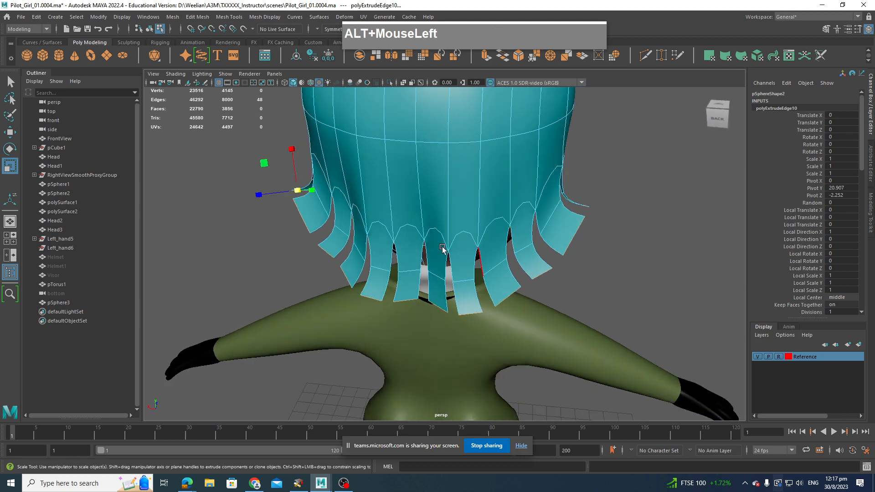
{"action": "left_click_drag", "start_coordinate": [297, 190], "coordinate": [284, 197]}
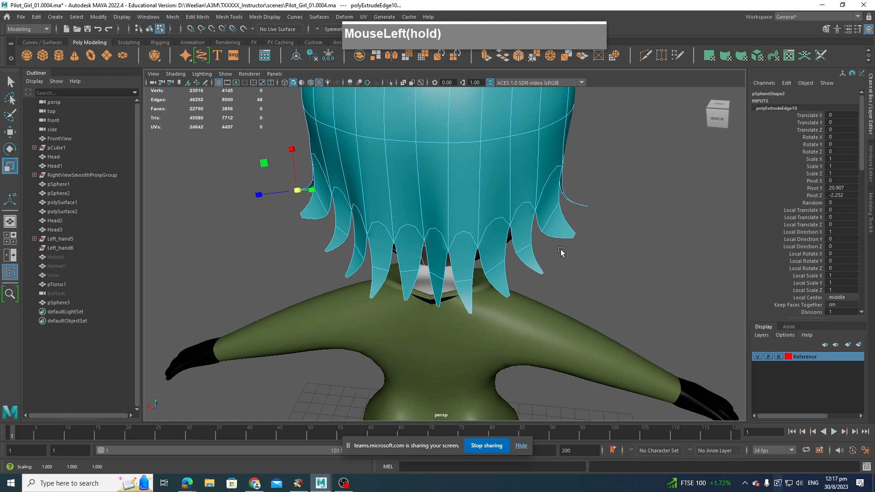
Switch to vertex mode, select the tip vertices of the strand beside the jaw, and set the Scale tool's axis to World.
{"action": "left_click_drag", "start_coordinate": [560, 252], "coordinate": [434, 252], "text": "alt"}
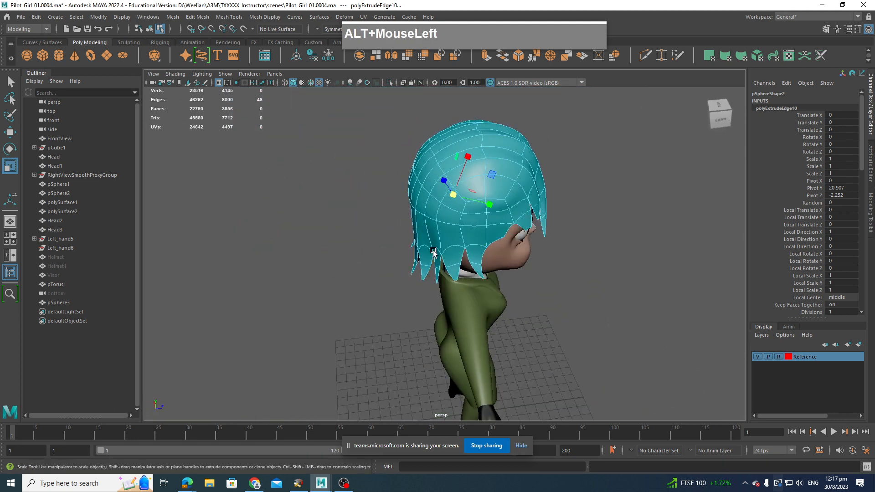
{"action": "scroll", "coordinate": [522, 267], "scroll_direction": "up", "scroll_amount": 5, "text": "alt"}
{"action": "middle_click_drag", "start_coordinate": [502, 258], "coordinate": [480, 249], "text": "alt"}
{"action": "right_click_drag", "start_coordinate": [479, 249], "coordinate": [443, 233]}
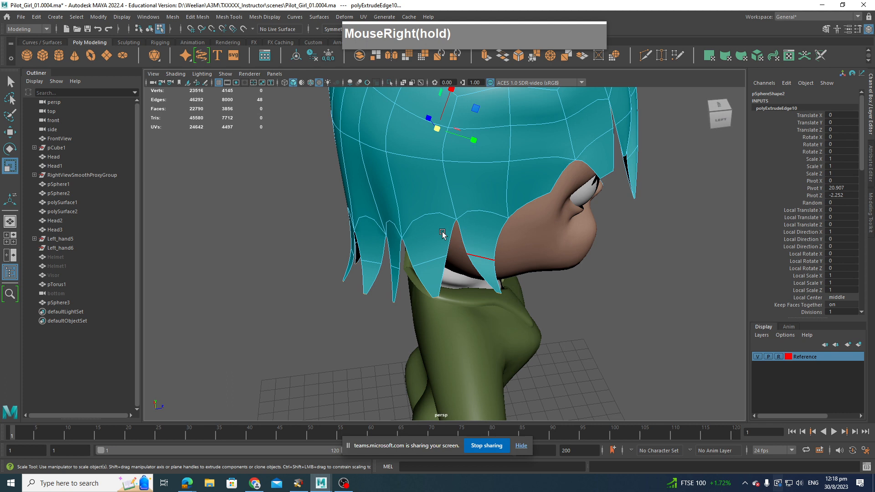
{"action": "left_click_drag", "start_coordinate": [486, 285], "coordinate": [515, 300]}
{"action": "left_click_drag", "start_coordinate": [521, 301], "coordinate": [520, 217], "text": "alt"}
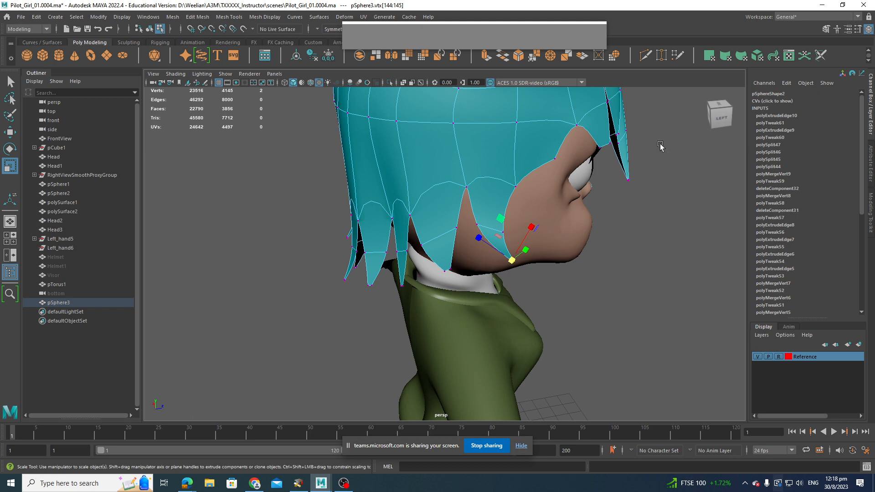
{"action": "right_click", "coordinate": [513, 262], "text": "ctrl+shift"}
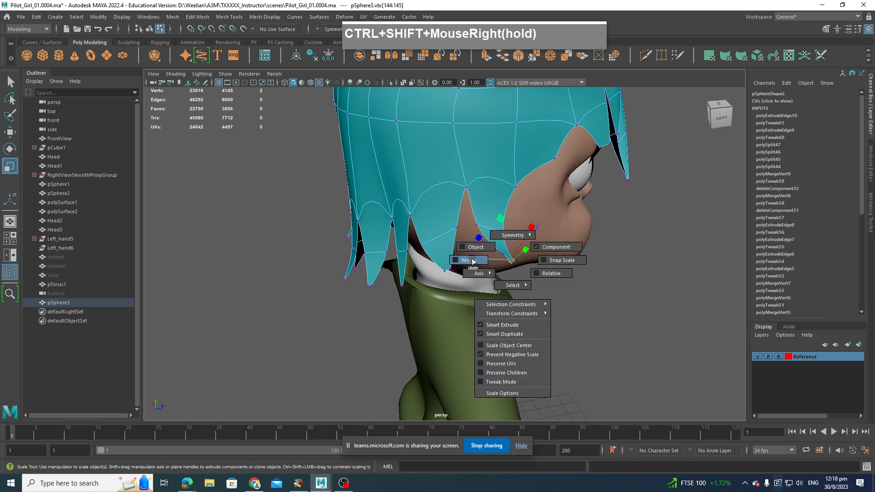
{"action": "right_click_drag", "start_coordinate": [471, 259], "coordinate": [471, 259], "text": "ctrl+shift"}
Select the tip vertices of the strand at the side of the nape and switch to the Move tool.
{"action": "left_click_drag", "start_coordinate": [587, 281], "coordinate": [554, 276], "text": "alt"}
{"action": "left_click_drag", "start_coordinate": [511, 252], "coordinate": [546, 302]}
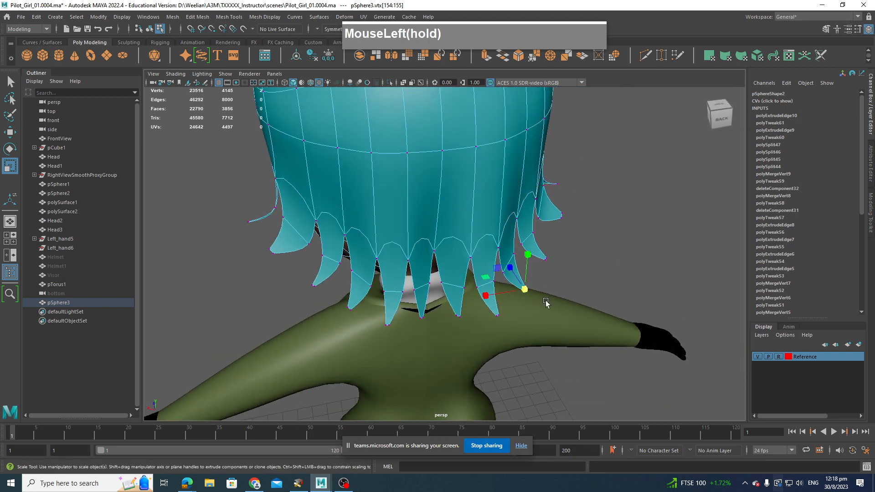
{"action": "key", "text": "w"}
{"action": "scroll", "coordinate": [529, 292], "scroll_direction": "down", "scroll_amount": 5}
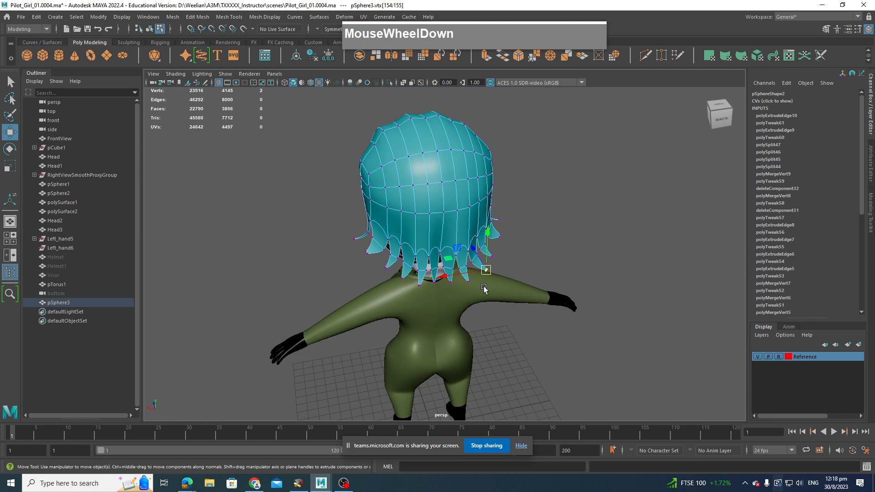
{"action": "left_click_drag", "start_coordinate": [485, 290], "coordinate": [611, 279], "text": "alt"}
{"action": "middle_click_drag", "start_coordinate": [543, 251], "coordinate": [528, 299], "text": "alt"}
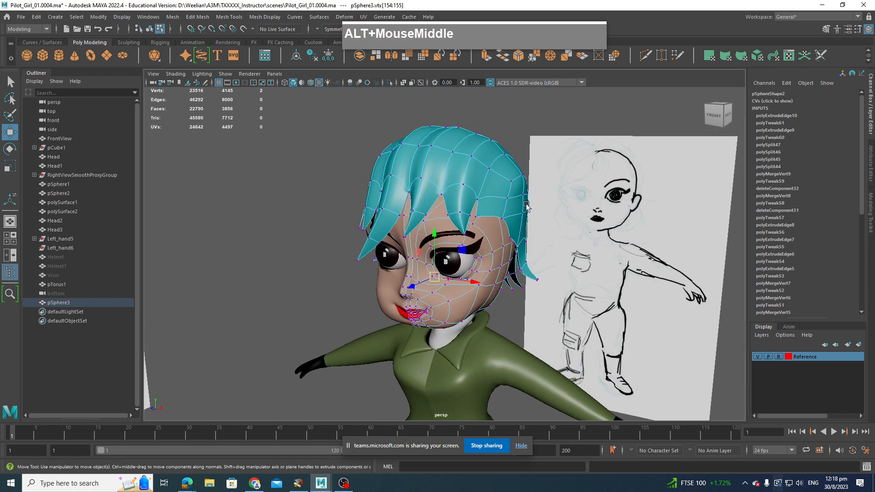
Select the hair vertices beside the temple and examine how the hair fits the face from below and in front.
{"action": "left_click_drag", "start_coordinate": [501, 189], "coordinate": [550, 212]}
{"action": "left_click", "coordinate": [500, 200]}
{"action": "scroll", "coordinate": [556, 205], "scroll_direction": "up", "scroll_amount": 4, "text": "alt"}
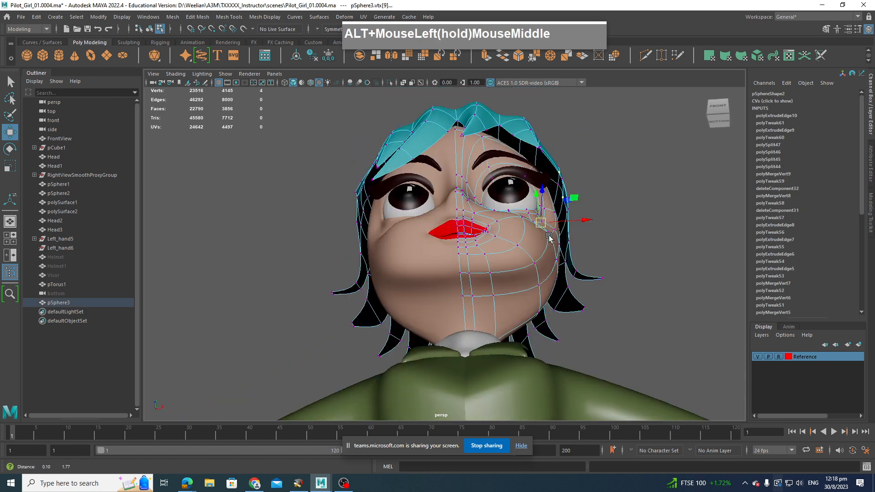
{"action": "middle_click_drag", "start_coordinate": [550, 212], "coordinate": [533, 268], "text": "alt"}
{"action": "scroll", "coordinate": [554, 234], "scroll_direction": "up", "scroll_amount": 3}
{"action": "scroll", "coordinate": [538, 255], "scroll_direction": "up", "scroll_amount": 6}
{"action": "middle_click_drag", "start_coordinate": [547, 194], "coordinate": [492, 214], "text": "alt"}
{"action": "scroll", "coordinate": [546, 242], "scroll_direction": "down", "scroll_amount": 8, "text": "alt"}
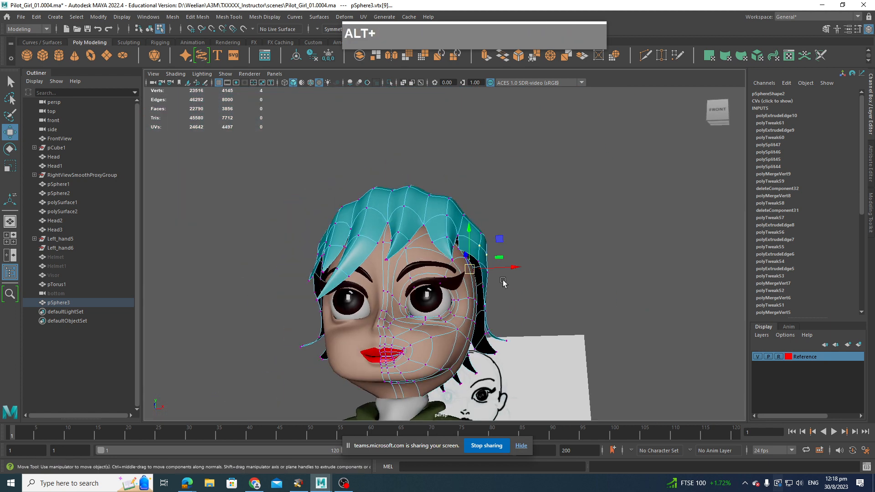
Switch the hair mesh to face mode and select all of its faces.
{"action": "scroll", "coordinate": [511, 309], "scroll_direction": "up", "scroll_amount": 2}
{"action": "left_click_drag", "start_coordinate": [511, 309], "coordinate": [446, 254], "text": "alt"}
{"action": "right_click", "coordinate": [446, 254]}
{"action": "right_click_drag", "start_coordinate": [445, 252], "coordinate": [445, 248]}
{"action": "scroll", "coordinate": [433, 235], "scroll_direction": "up", "scroll_amount": 2}
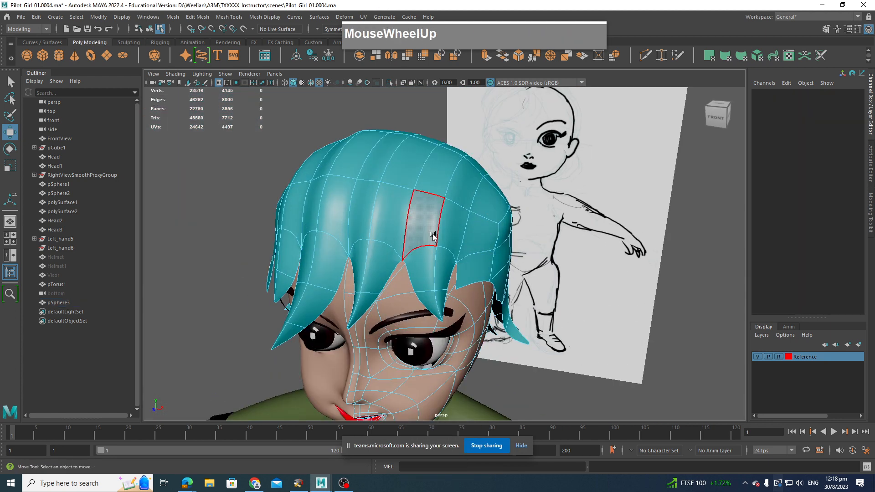
{"action": "left_click", "coordinate": [450, 229]}
{"action": "left_click_drag", "start_coordinate": [449, 230], "coordinate": [484, 232], "text": "alt"}
{"action": "scroll", "coordinate": [532, 222], "scroll_direction": "down", "scroll_amount": 4}
{"action": "scroll", "coordinate": [486, 232], "scroll_direction": "up", "scroll_amount": 4}
{"action": "middle_click_drag", "start_coordinate": [488, 231], "coordinate": [524, 248], "text": "alt"}
{"action": "left_click_drag", "start_coordinate": [525, 249], "coordinate": [449, 171], "text": "alt"}
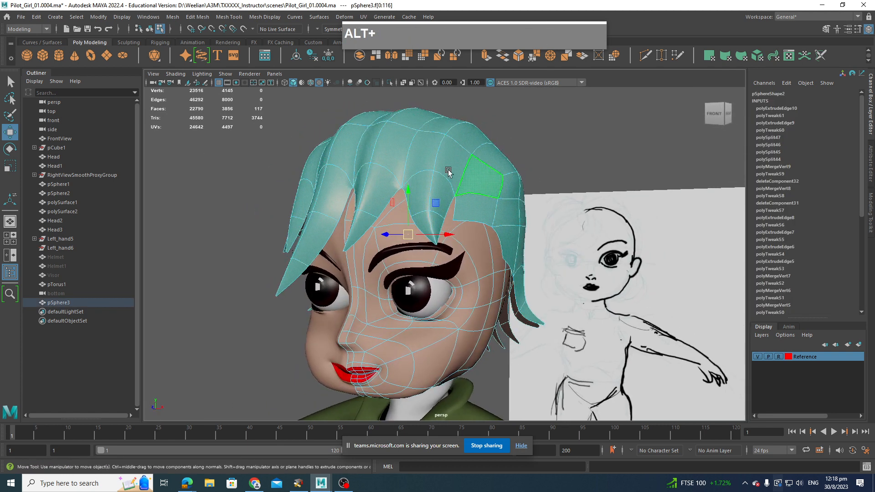
Extrude the selected hair faces to thicken the strands, then return to object mode and deselect the hair.
{"action": "left_click_drag", "start_coordinate": [502, 191], "coordinate": [473, 170], "text": "alt"}
{"action": "right_click_drag", "start_coordinate": [487, 178], "coordinate": [489, 203], "text": "shift"}
{"action": "left_click_drag", "start_coordinate": [530, 177], "coordinate": [544, 191]}
{"action": "right_click_drag", "start_coordinate": [464, 184], "coordinate": [501, 169]}
{"action": "left_click", "coordinate": [511, 110]}
{"action": "left_click_drag", "start_coordinate": [524, 162], "coordinate": [499, 238], "text": "alt"}
{"action": "scroll", "coordinate": [474, 284], "scroll_direction": "up", "scroll_amount": 4}
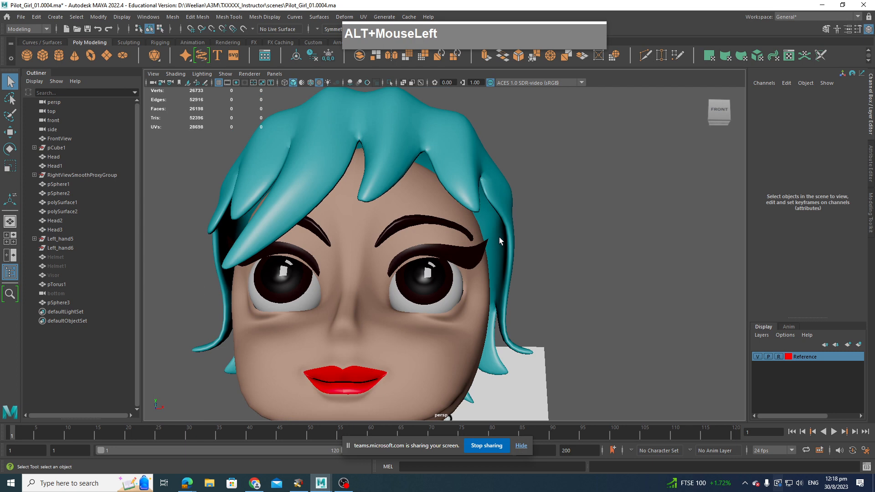
In the front view, enable Soft Select with an enlarged radius and move the hair's side vertices beside the temple inward.
{"action": "key", "text": "space"}
{"action": "left_click_drag", "start_coordinate": [497, 280], "coordinate": [495, 304]}
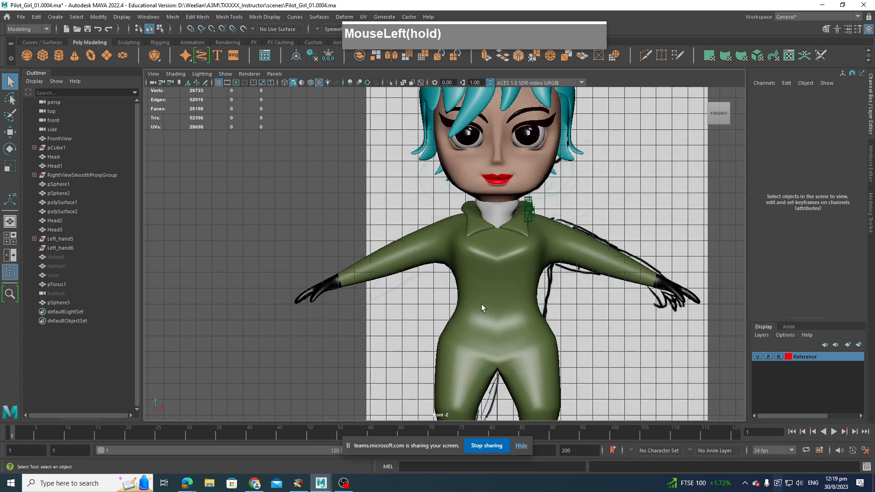
{"action": "middle_click_drag", "start_coordinate": [522, 149], "coordinate": [469, 396], "text": "alt"}
{"action": "scroll", "coordinate": [501, 378], "scroll_direction": "up", "scroll_amount": 5, "text": "alt"}
{"action": "middle_click_drag", "start_coordinate": [591, 319], "coordinate": [536, 221], "text": "alt"}
{"action": "left_click", "coordinate": [515, 230]}
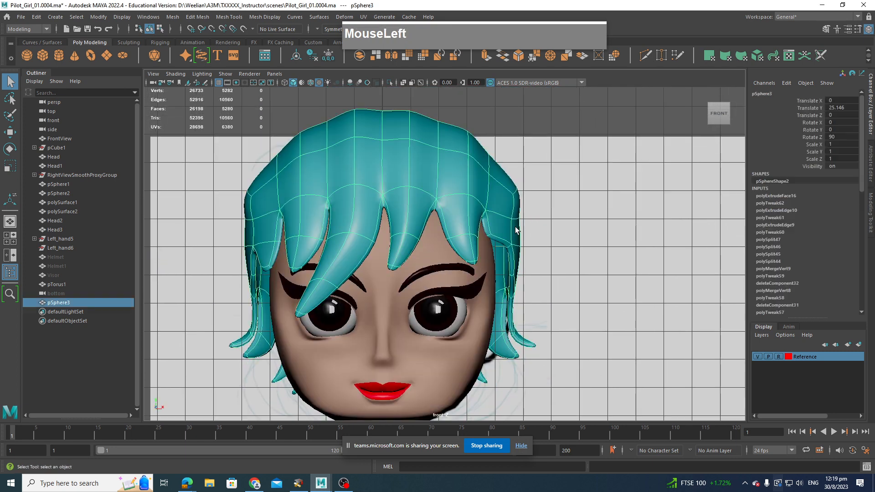
{"action": "right_click_drag", "start_coordinate": [516, 231], "coordinate": [532, 247]}
{"action": "left_click_drag", "start_coordinate": [531, 253], "coordinate": [500, 237]}
{"action": "key", "text": "b"}
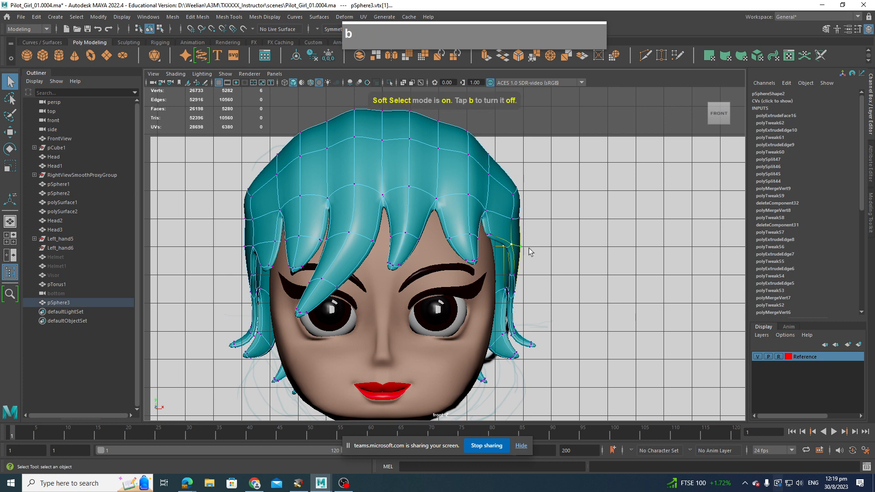
{"action": "middle_click_drag", "start_coordinate": [517, 246], "coordinate": [581, 254]}
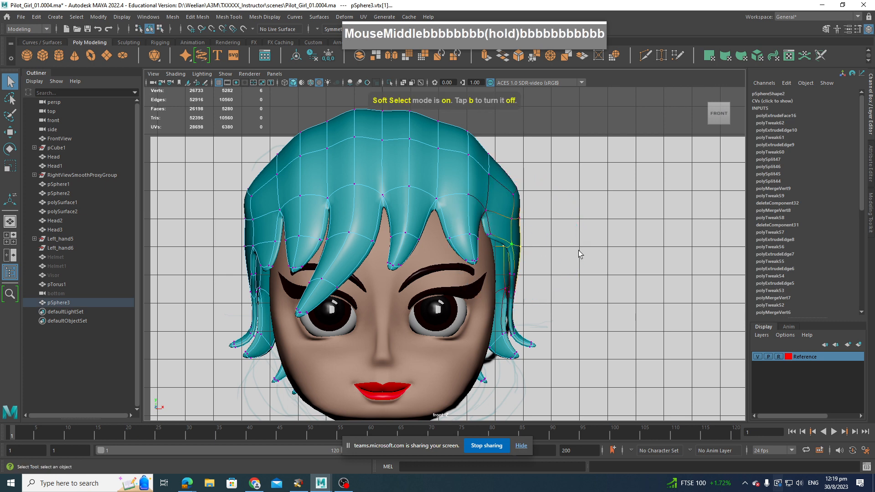
{"action": "key", "text": "w"}
{"action": "left_click_drag", "start_coordinate": [513, 247], "coordinate": [503, 251]}
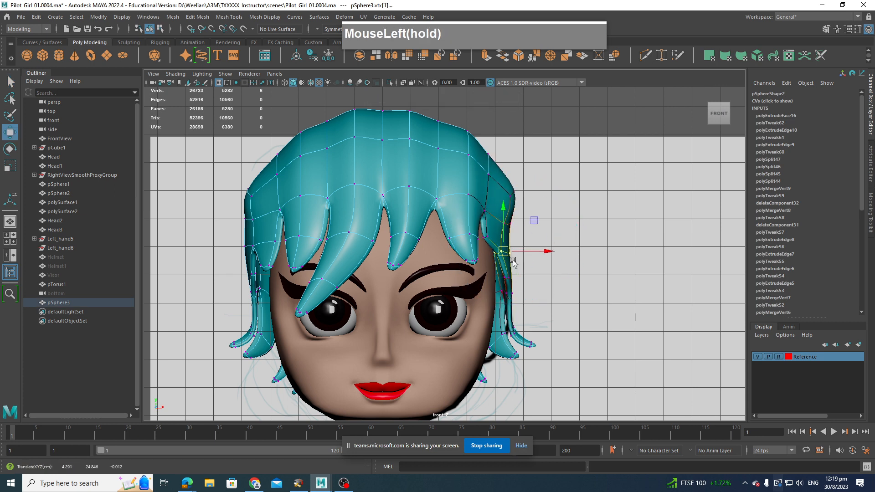
Pull the side strand's middle toward the face, flare its tip outward, and reshape the vertices on the opposite side.
{"action": "left_click_drag", "start_coordinate": [531, 311], "coordinate": [495, 287]}
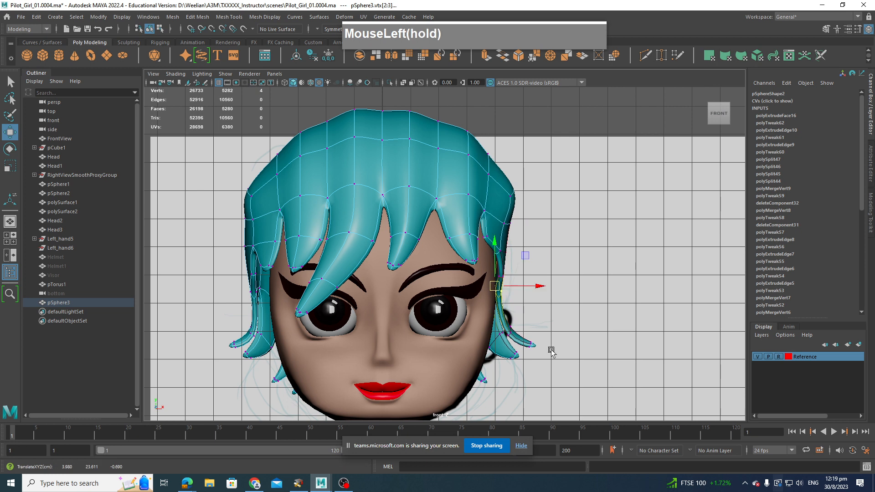
{"action": "left_click_drag", "start_coordinate": [548, 363], "coordinate": [544, 337]}
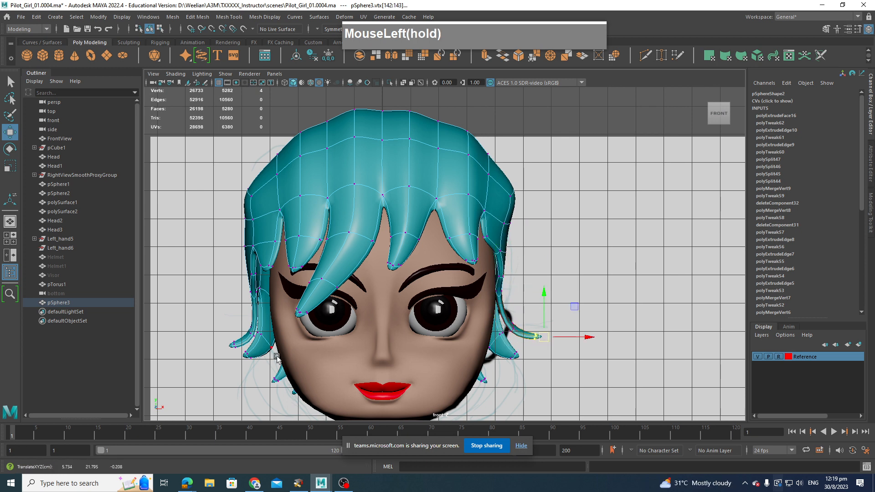
{"action": "left_click_drag", "start_coordinate": [227, 264], "coordinate": [266, 290]}
{"action": "left_click_drag", "start_coordinate": [225, 226], "coordinate": [241, 257]}
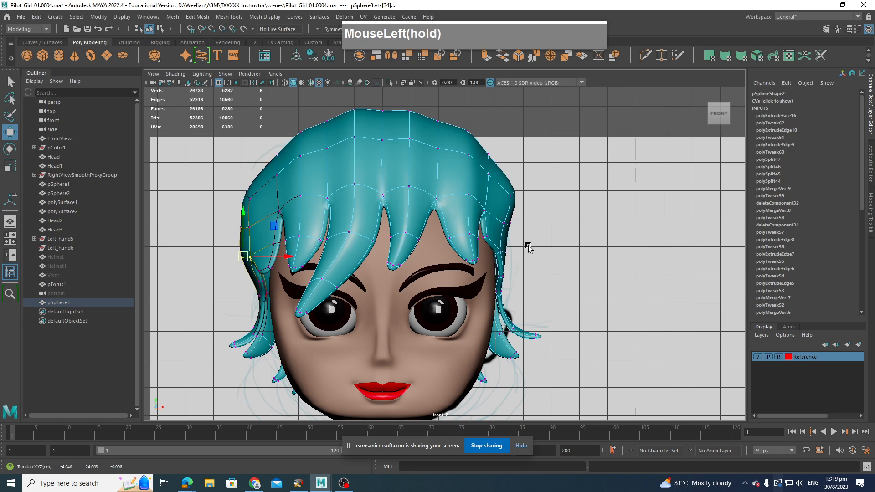
Push the temple and upper side vertices outward to round the hair silhouette, and shift the long fringe strand's tip outward.
{"action": "left_click_drag", "start_coordinate": [488, 208], "coordinate": [515, 245]}
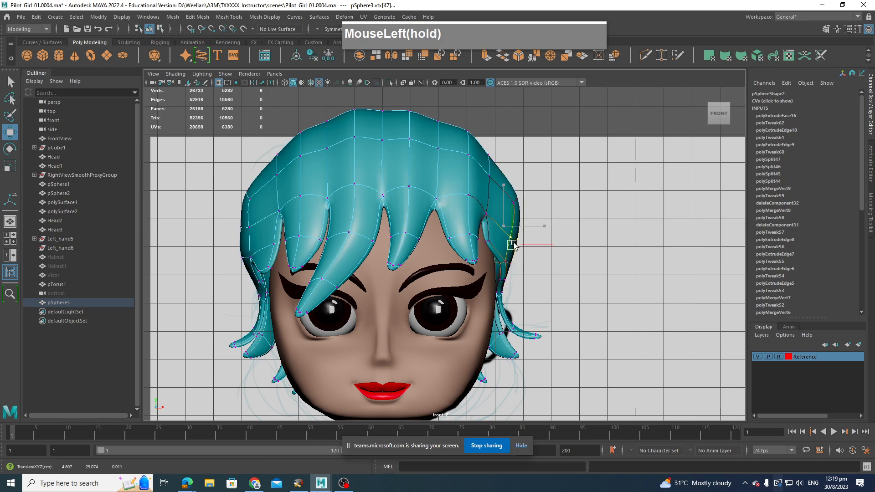
{"action": "left_click_drag", "start_coordinate": [477, 144], "coordinate": [496, 162]}
{"action": "mouse_move", "coordinate": [269, 147]}
{"action": "left_mouse_down"}
{"action": "mouse_move", "coordinate": [287, 173]}
{"action": "mouse_move", "coordinate": [273, 146]}
{"action": "mouse_move", "coordinate": [267, 155]}
{"action": "left_mouse_up"}
{"action": "mouse_move", "coordinate": [278, 299]}
{"action": "left_mouse_down"}
{"action": "mouse_move", "coordinate": [312, 322]}
{"action": "mouse_move", "coordinate": [289, 299]}
{"action": "left_mouse_up"}
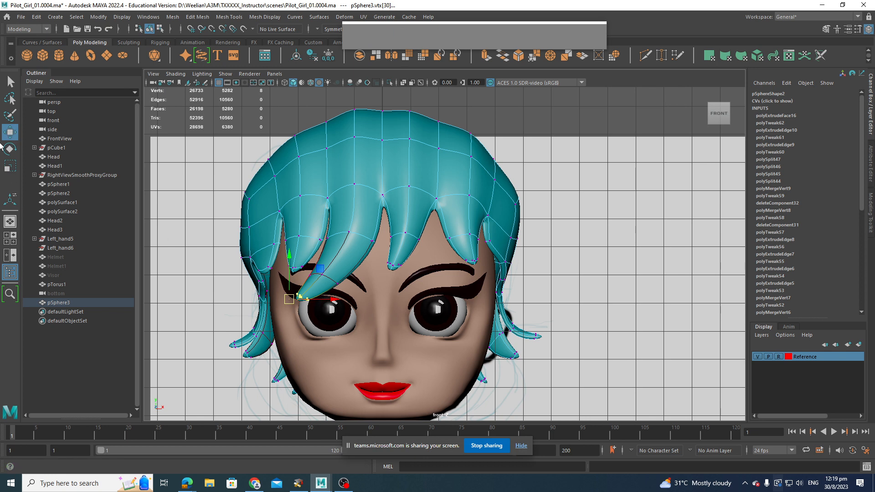
Set the Move tool's soft selection falloff mode to Volume and move the long fringe strand's tip farther outward.
{"action": "double_click", "coordinate": [10, 132]}
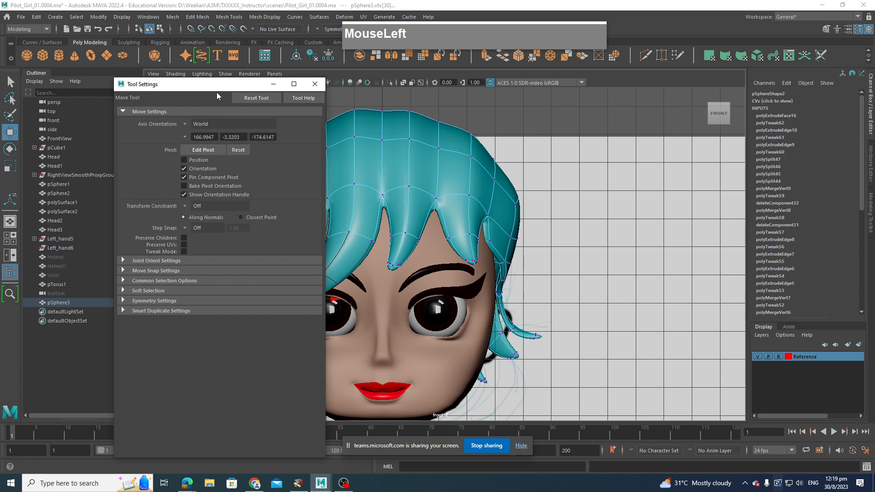
{"action": "left_click_drag", "start_coordinate": [217, 86], "coordinate": [123, 105]}
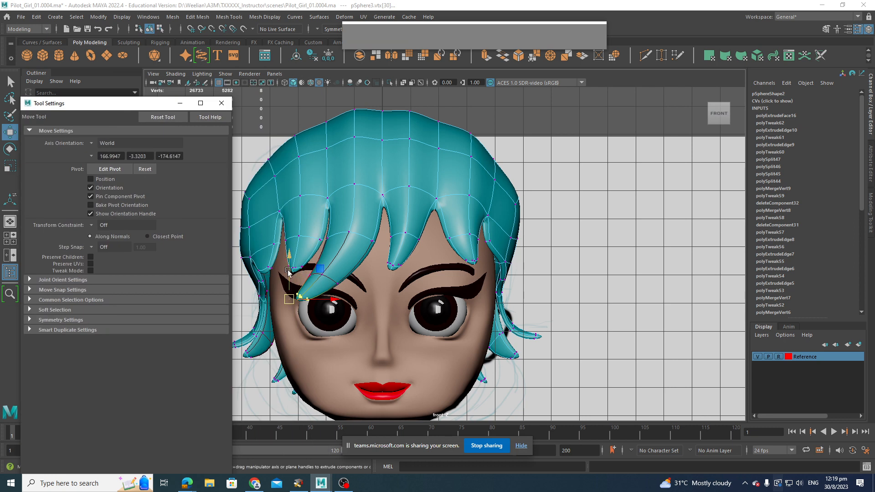
{"action": "left_click", "coordinate": [30, 311]}
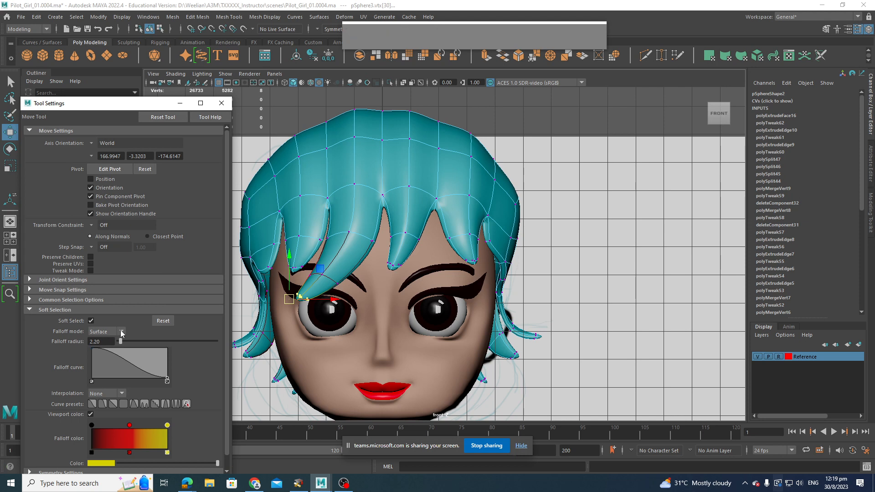
{"action": "left_click", "coordinate": [106, 331]}
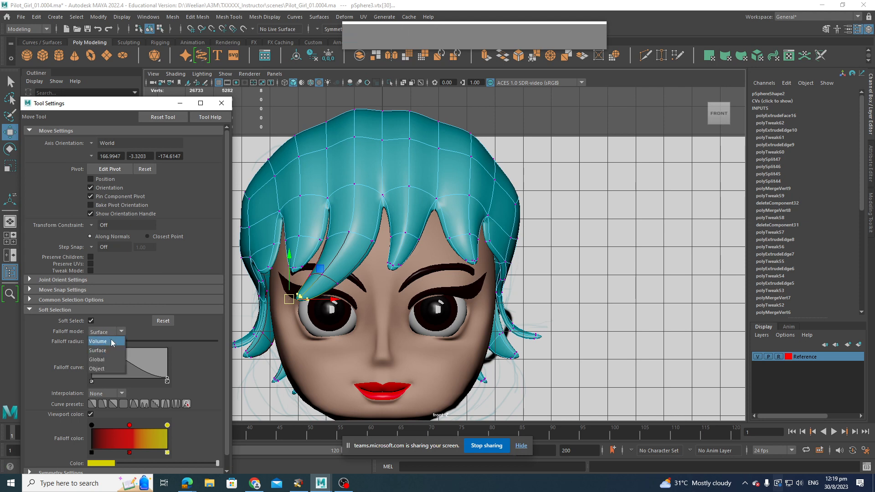
{"action": "left_click", "coordinate": [113, 342]}
{"action": "left_click_drag", "start_coordinate": [301, 296], "coordinate": [288, 296]}
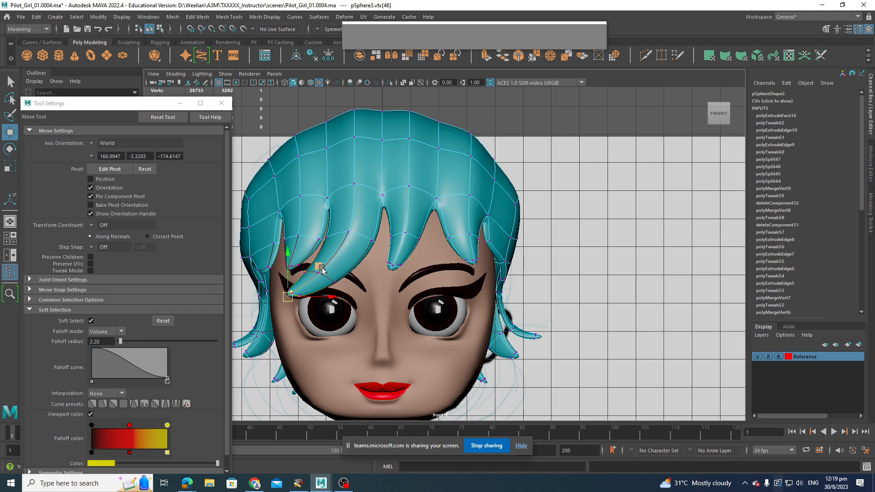
Set the falloff mode to Surface and move the tips of the middle and outer fringe strands down and to the sides.
{"action": "left_click", "coordinate": [103, 330]}
{"action": "left_click", "coordinate": [103, 330]}
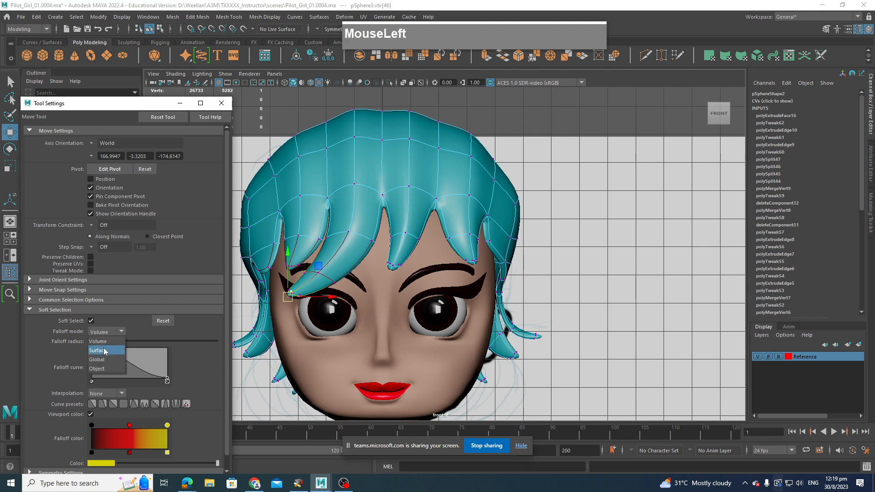
{"action": "left_click", "coordinate": [105, 351]}
{"action": "left_click_drag", "start_coordinate": [381, 256], "coordinate": [373, 272]}
{"action": "left_click_drag", "start_coordinate": [452, 254], "coordinate": [491, 282]}
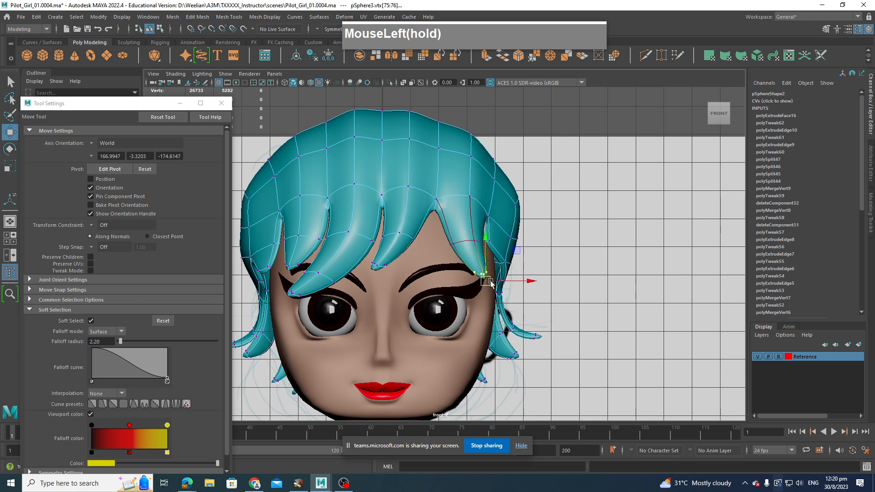
Set the soft selection falloff mode to Volume with the outer fringe strand's tip selected.
{"action": "left_click", "coordinate": [89, 330]}
{"action": "left_click", "coordinate": [101, 340]}
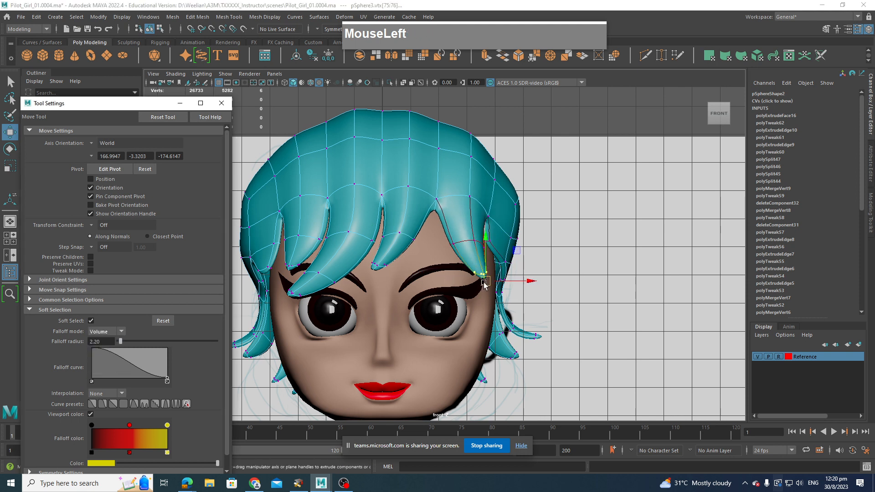
Set the soft selection falloff radius to 2.56 and reposition the tip of the fringe strand beside the right-hand eyebrow.
{"action": "left_click_drag", "start_coordinate": [484, 285], "coordinate": [492, 283]}
{"action": "key", "text": "b"}
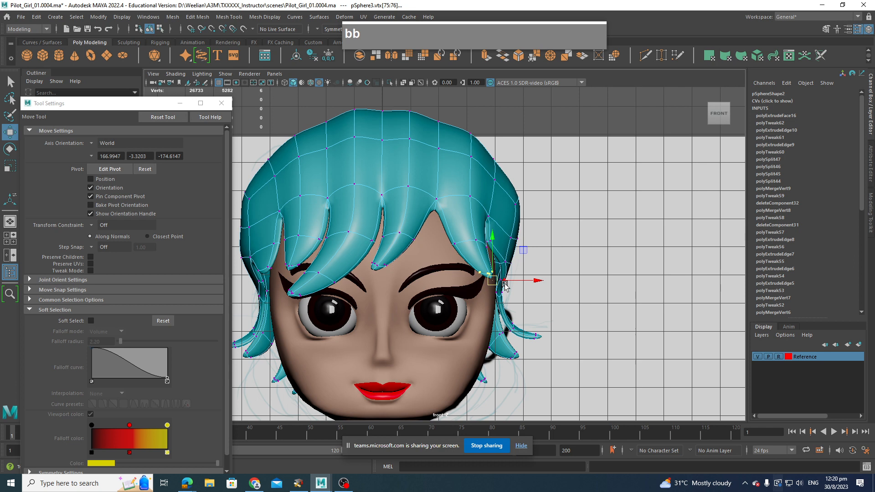
{"action": "key", "text": "b"}
{"action": "middle_click_drag", "start_coordinate": [505, 285], "coordinate": [527, 289]}
{"action": "left_click_drag", "start_coordinate": [492, 281], "coordinate": [489, 290]}
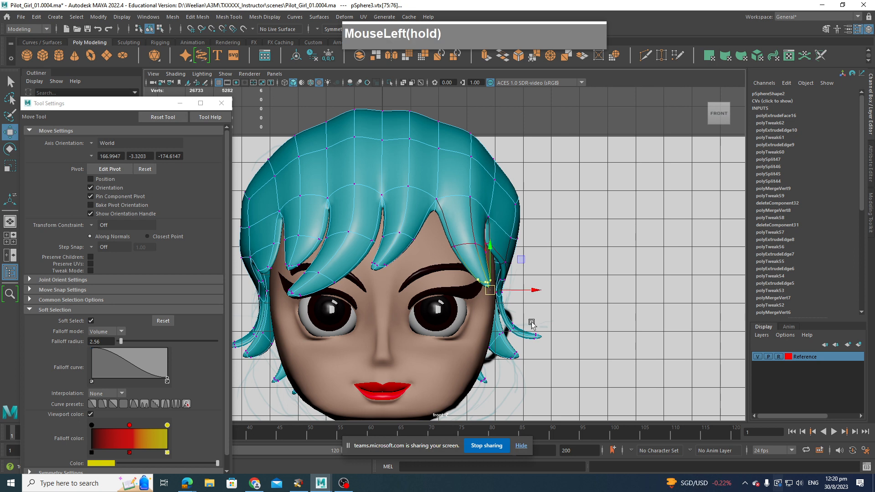
Adjust the flicked hair strands on both sides of the head, pulling the left strand's tip slightly outward.
{"action": "left_click", "coordinate": [515, 322]}
{"action": "left_click_drag", "start_coordinate": [512, 325], "coordinate": [519, 320]}
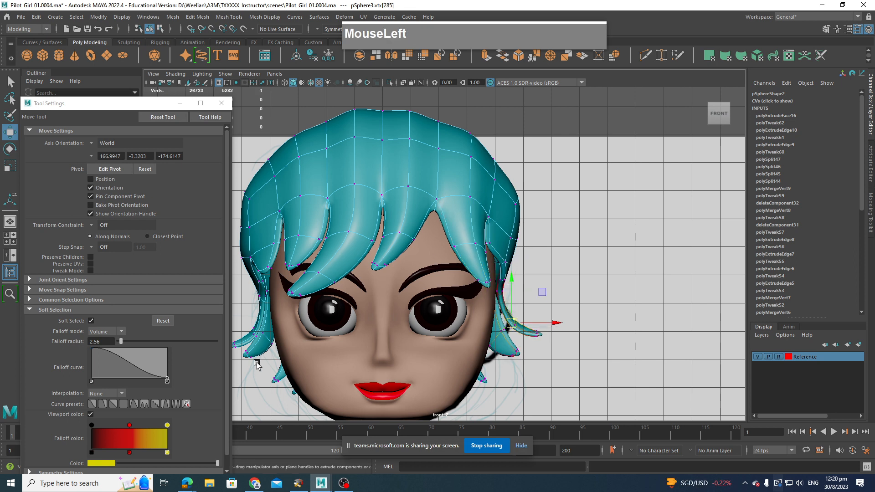
{"action": "left_click", "coordinate": [243, 356]}
{"action": "left_click_drag", "start_coordinate": [243, 358], "coordinate": [174, 326]}
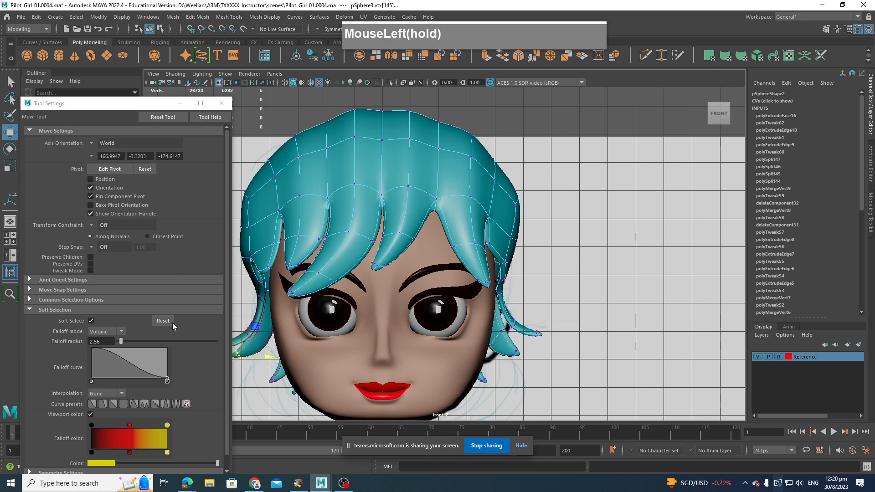
Change the soft selection falloff mode to Surface and refine the vertices along the hair's left outline.
{"action": "left_click", "coordinate": [114, 333]}
{"action": "left_click", "coordinate": [102, 348]}
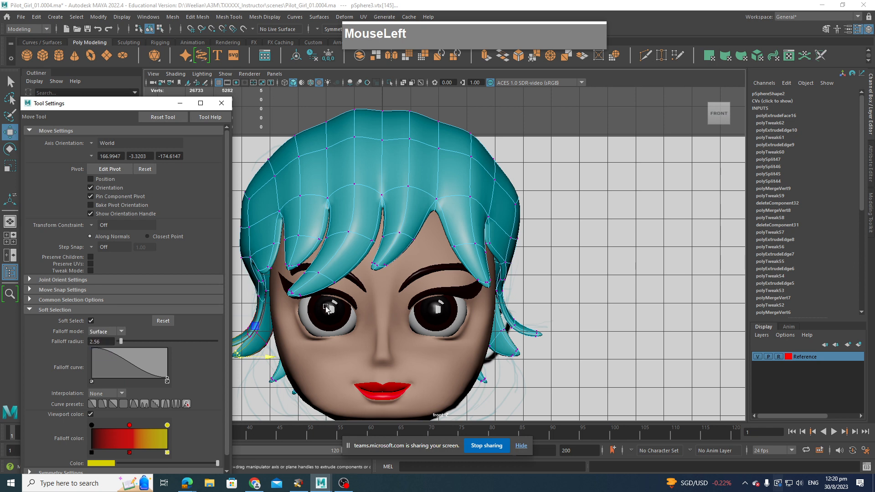
{"action": "mouse_move", "coordinate": [248, 288]}
{"action": "left_mouse_down"}
{"action": "mouse_move", "coordinate": [261, 305]}
{"action": "mouse_move", "coordinate": [255, 291]}
{"action": "left_mouse_up"}
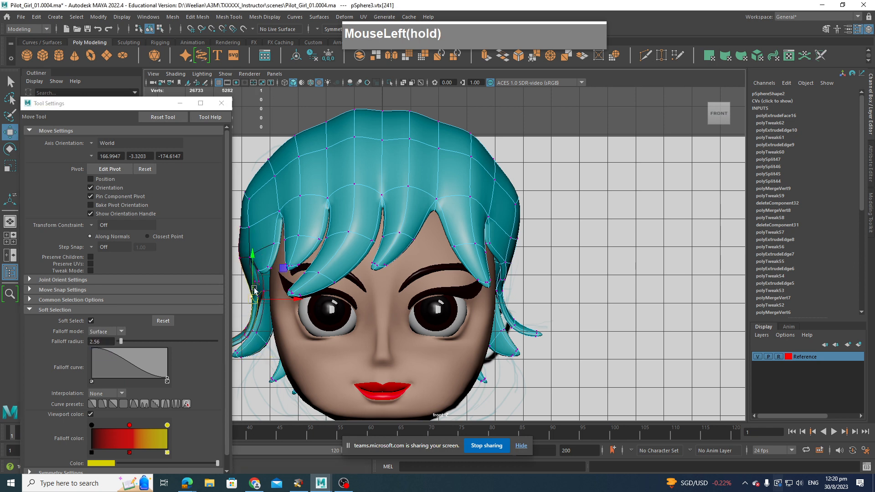
{"action": "left_click", "coordinate": [235, 259]}
{"action": "left_click", "coordinate": [253, 233]}
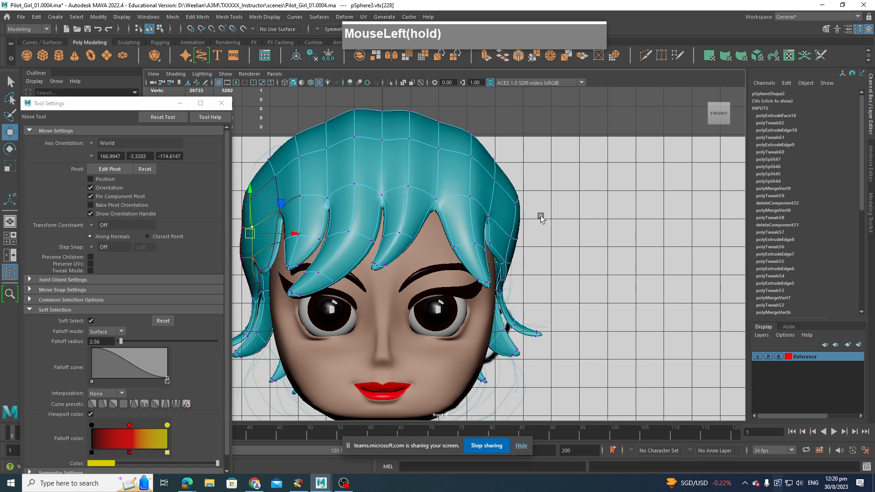
Pull the vertices along the hair's right side and upper-right outline to round out the silhouette.
{"action": "left_click_drag", "start_coordinate": [540, 218], "coordinate": [520, 219]}
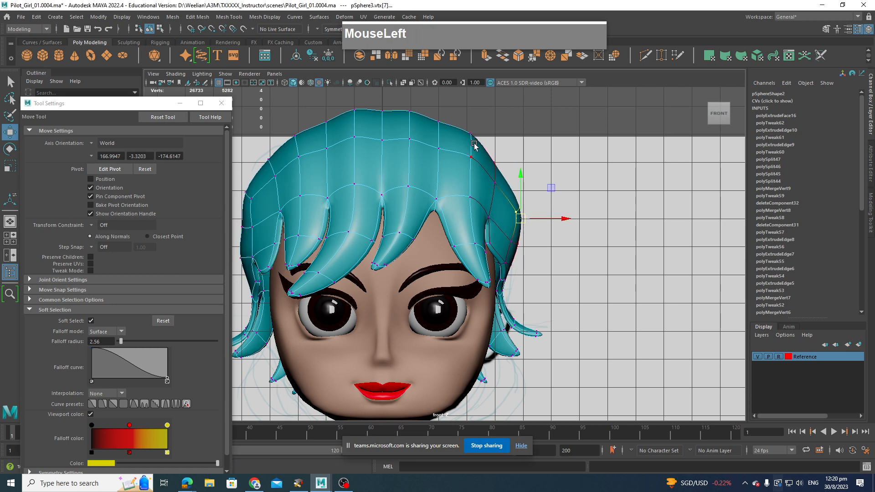
{"action": "left_click_drag", "start_coordinate": [461, 126], "coordinate": [489, 129]}
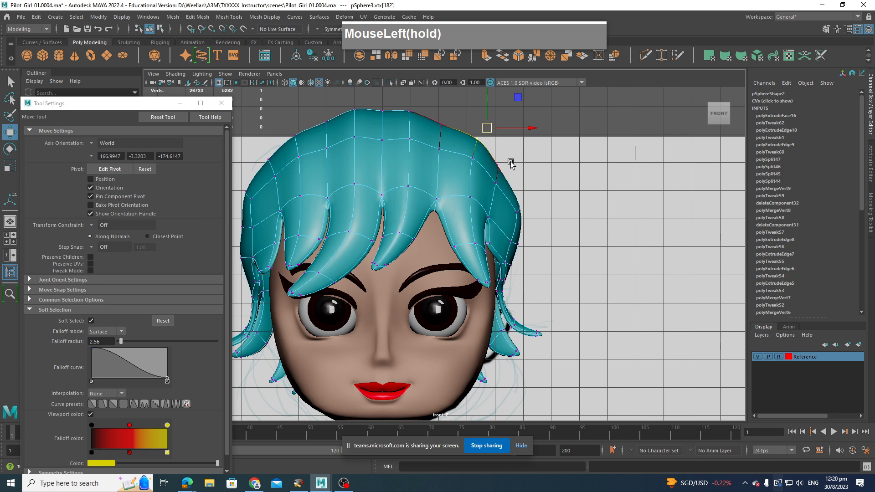
{"action": "left_click_drag", "start_coordinate": [511, 163], "coordinate": [485, 184]}
{"action": "left_click_drag", "start_coordinate": [467, 137], "coordinate": [505, 138]}
Return the hair mesh pSphere3 to object mode, minimize the tool settings window and rename the mesh HelmetHair.
{"action": "scroll", "coordinate": [528, 269], "scroll_direction": "down", "scroll_amount": 1}
{"action": "scroll", "coordinate": [452, 304], "scroll_direction": "down", "scroll_amount": 1}
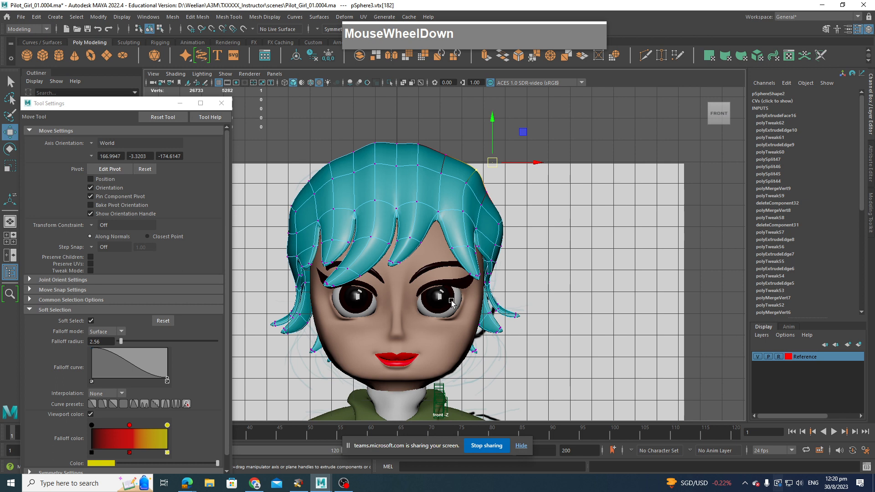
{"action": "middle_click_drag", "start_coordinate": [420, 308], "coordinate": [481, 308], "text": "alt"}
{"action": "right_click_drag", "start_coordinate": [474, 215], "coordinate": [514, 201]}
{"action": "left_click", "coordinate": [495, 193]}
{"action": "scroll", "coordinate": [529, 260], "scroll_direction": "down", "scroll_amount": 3}
{"action": "scroll", "coordinate": [520, 252], "scroll_direction": "up", "scroll_amount": 3}
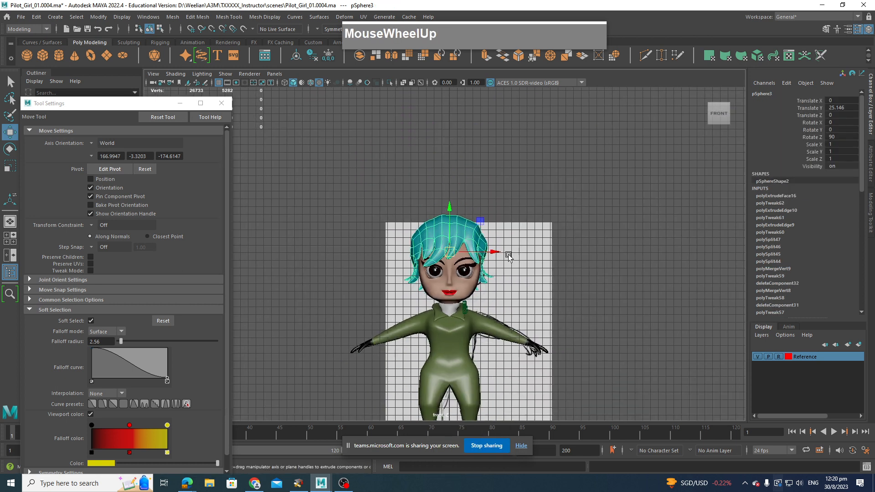
{"action": "scroll", "coordinate": [521, 252], "scroll_direction": "up", "scroll_amount": 1}
{"action": "left_click", "coordinate": [180, 104]}
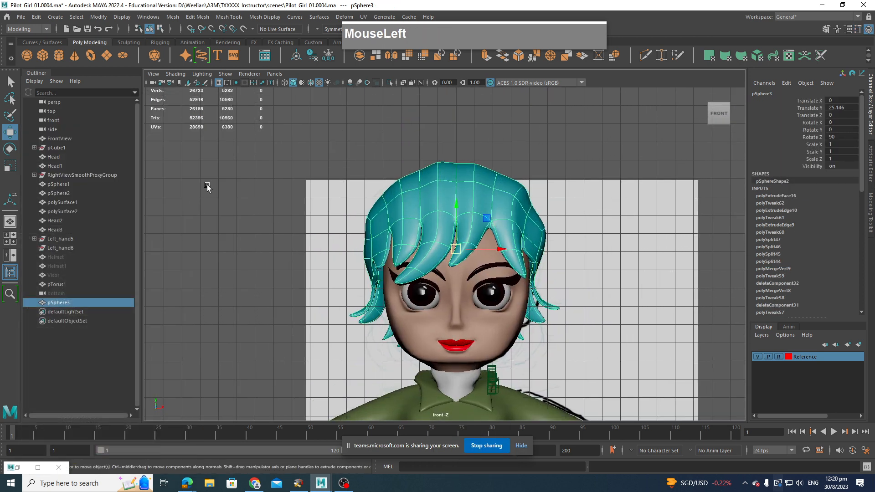
{"action": "double_click", "coordinate": [62, 303]}
{"action": "type", "text": "He"}
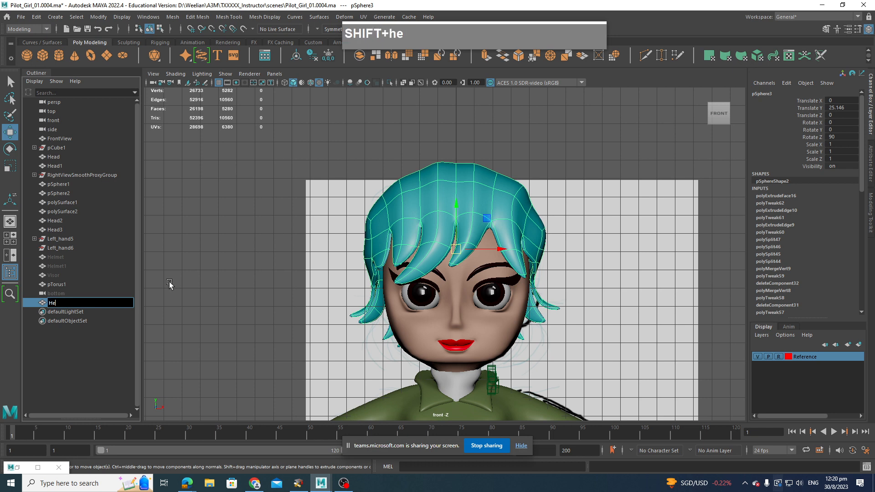
{"action": "type", "text": "lmetHair"}
{"action": "key", "text": "Return"}
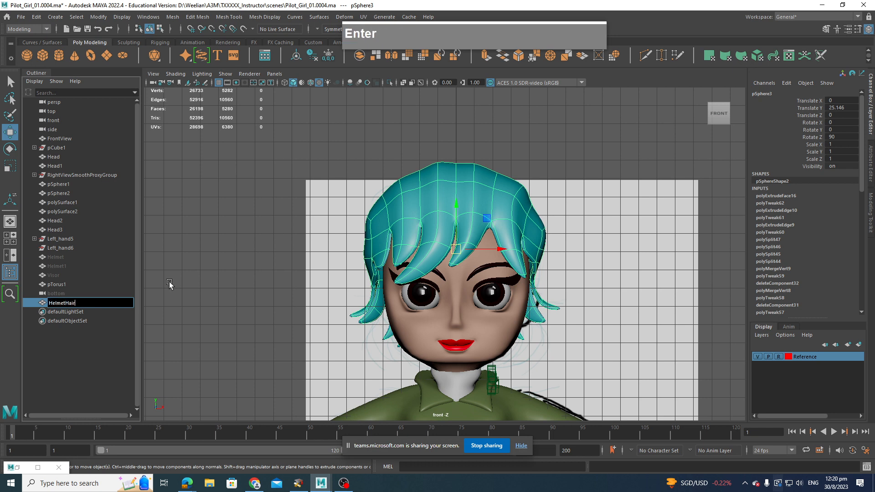
Unhide the Helmet, Helmet1 and Visor objects.
{"action": "left_click", "coordinate": [61, 258]}
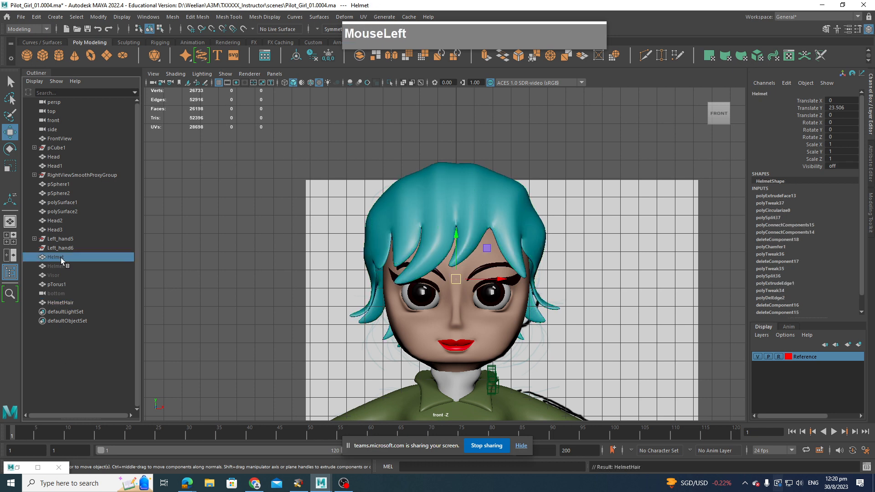
{"action": "key", "text": "shift+h"}
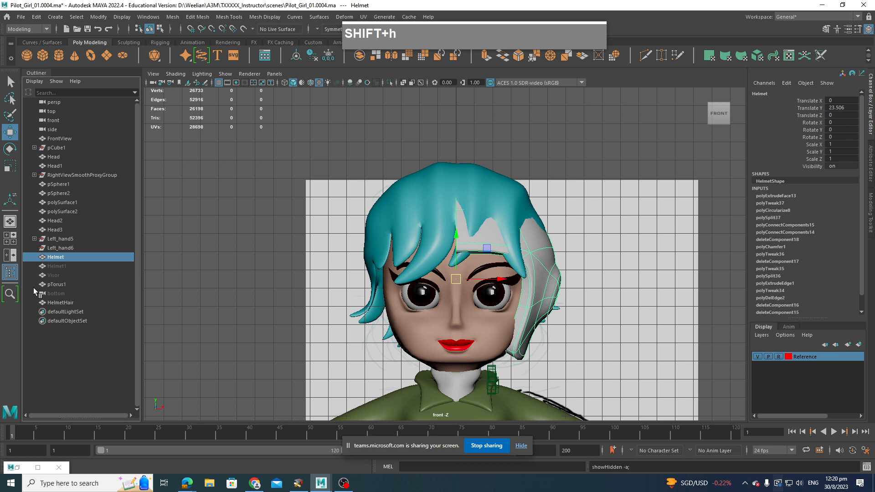
{"action": "left_click", "coordinate": [54, 269]}
{"action": "key", "text": "shift+h"}
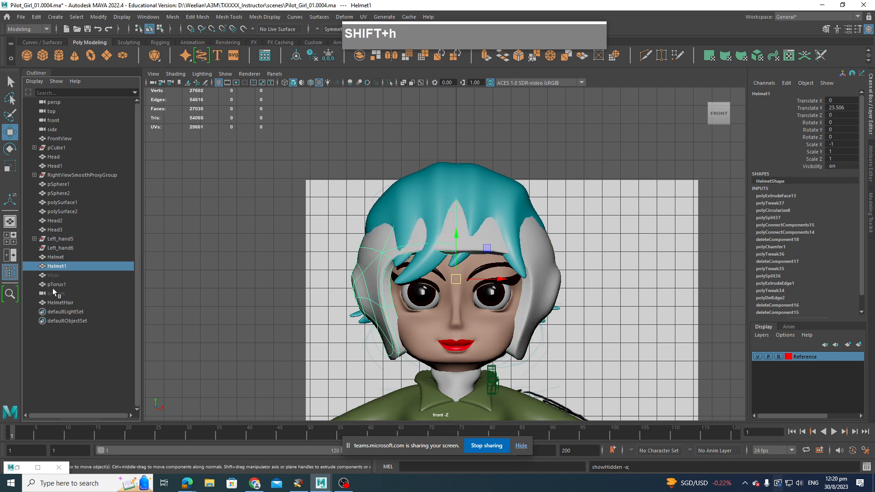
{"action": "left_click", "coordinate": [54, 277]}
{"action": "key", "text": "shift+h"}
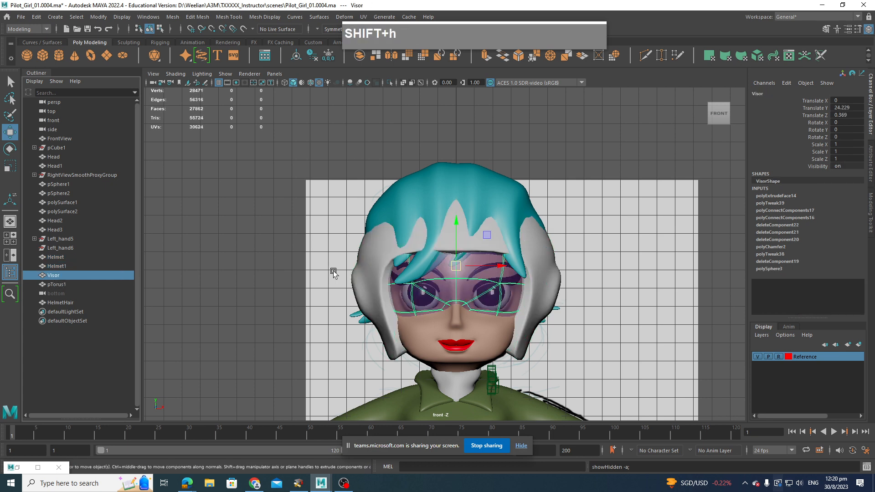
Fit HelmetHair inside the helmet by scaling it uniformly to 0.941 and lowering it to Translate Y 24.753.
{"action": "scroll", "coordinate": [618, 397], "scroll_direction": "up", "scroll_amount": 2}
{"action": "left_click", "coordinate": [556, 220]}
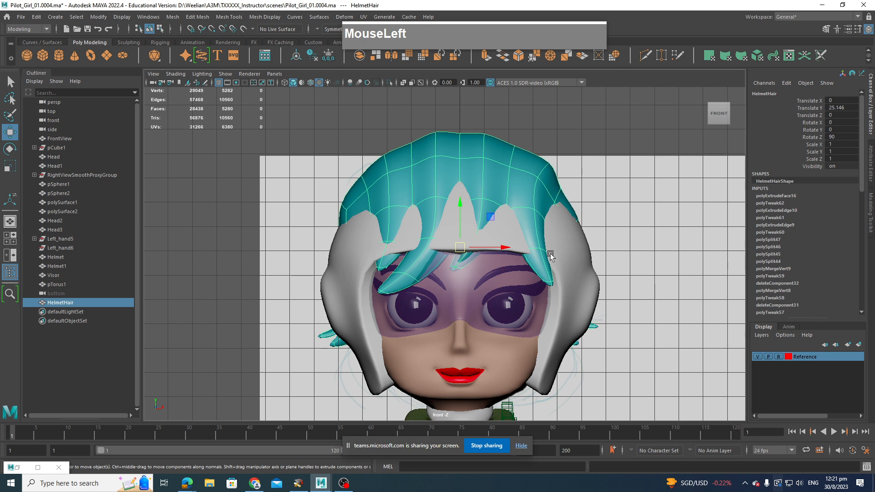
{"action": "key", "text": "r"}
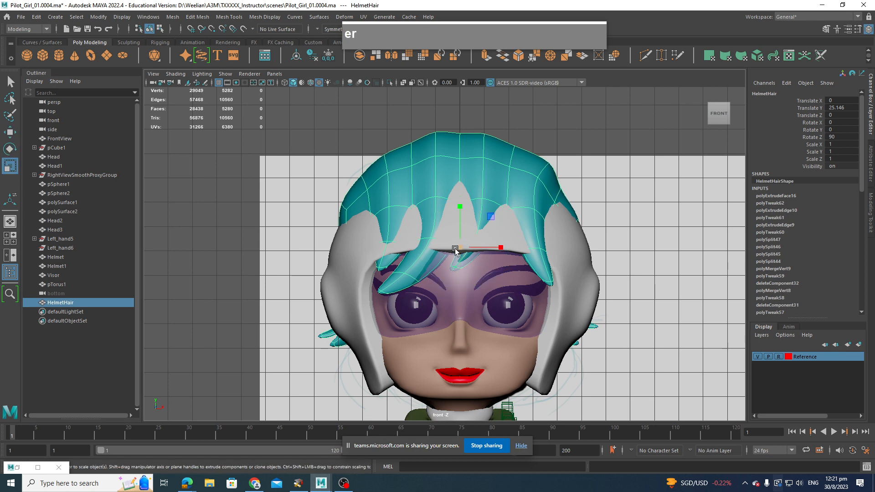
{"action": "left_click_drag", "start_coordinate": [460, 247], "coordinate": [451, 253]}
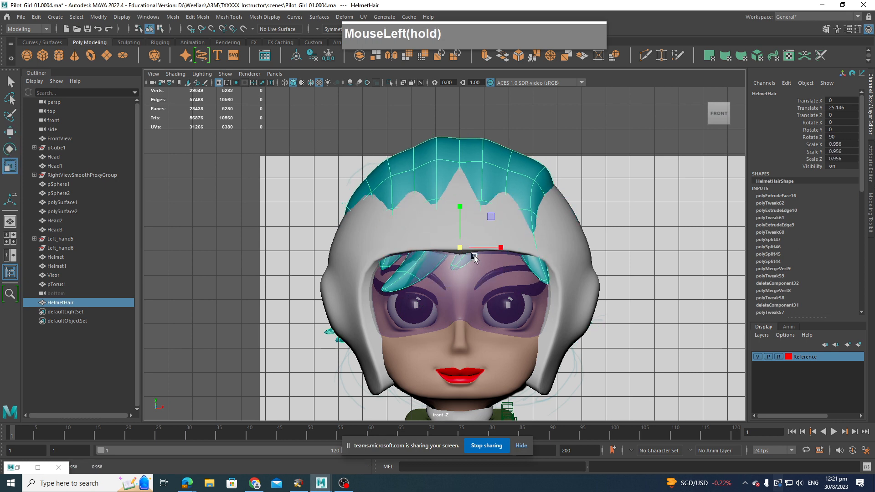
{"action": "key", "text": "w"}
{"action": "left_click_drag", "start_coordinate": [460, 211], "coordinate": [461, 219]}
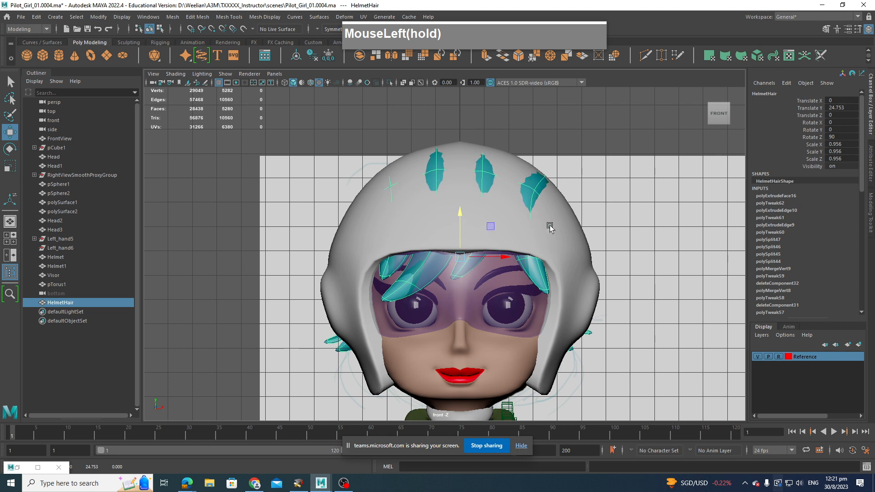
{"action": "key", "text": "r"}
{"action": "left_click_drag", "start_coordinate": [460, 258], "coordinate": [457, 259]}
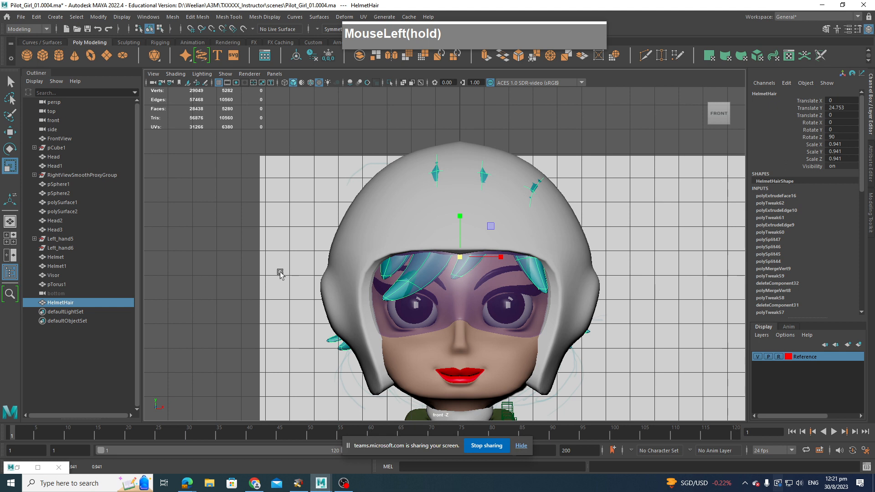
Hide the Helmet, Helmet1 and Visor objects.
{"action": "left_click_drag", "start_coordinate": [55, 330], "coordinate": [67, 305]}
{"action": "left_click", "coordinate": [59, 267]}
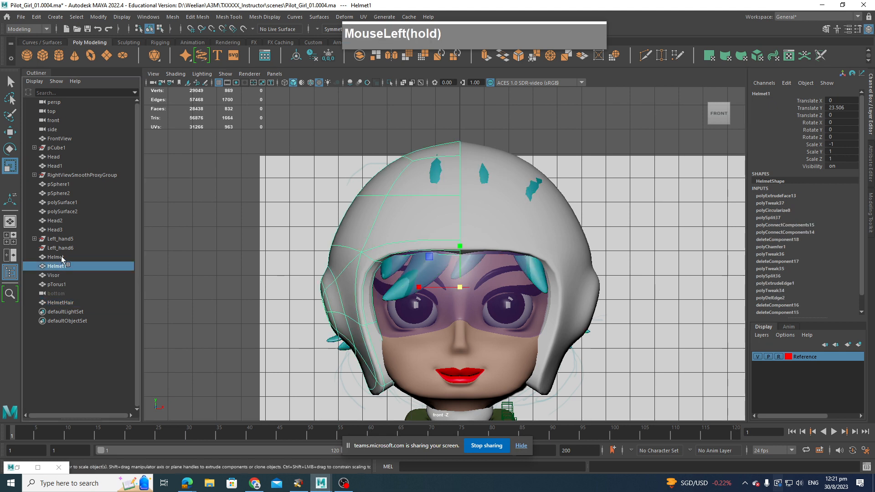
{"action": "left_click", "coordinate": [61, 257]}
{"action": "key", "text": "ctrl+h"}
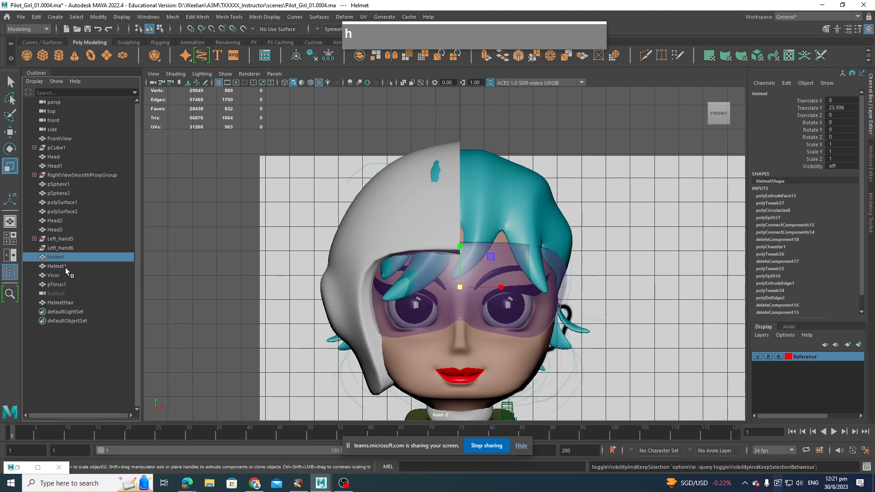
{"action": "left_click", "coordinate": [64, 267]}
{"action": "key", "text": "ctrl+h"}
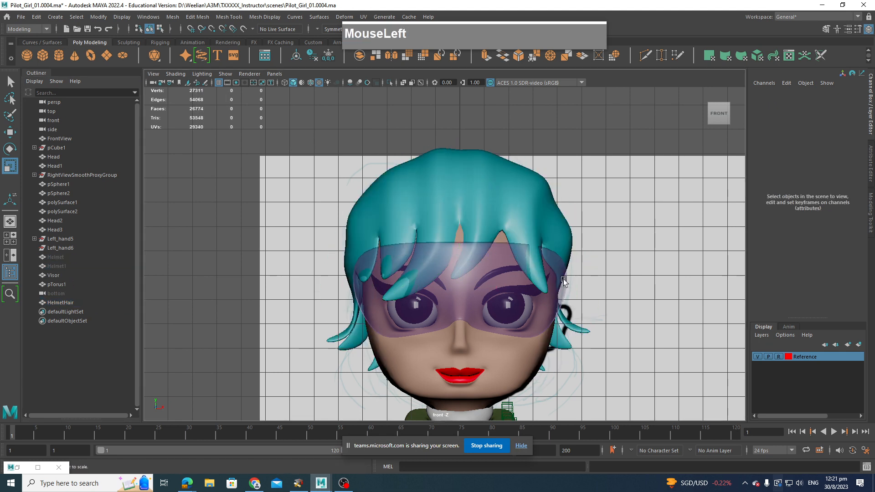
{"action": "left_click", "coordinate": [471, 292]}
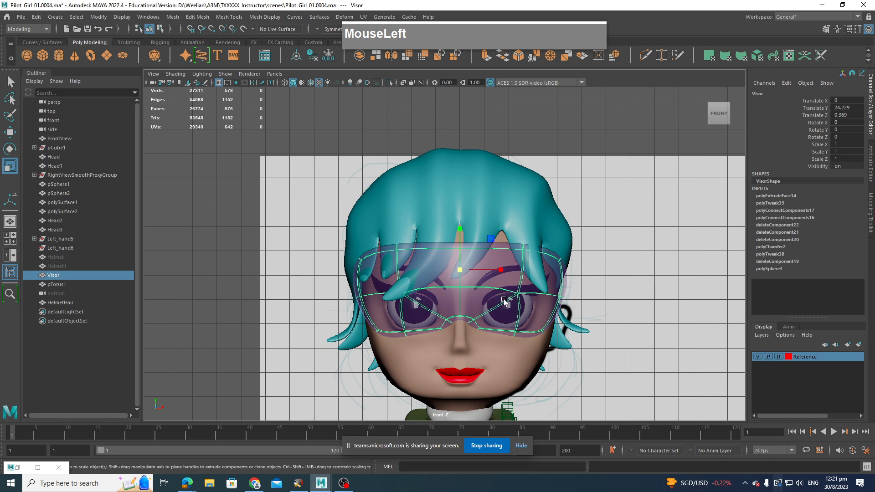
{"action": "left_click_drag", "start_coordinate": [495, 321], "coordinate": [460, 297], "text": "alt"}
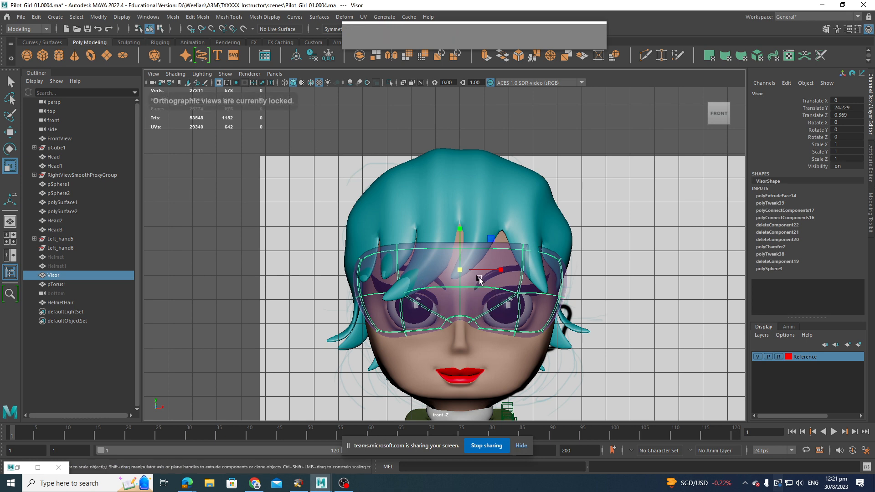
{"action": "key", "text": "ctrl+h"}
{"action": "scroll", "coordinate": [498, 281], "scroll_direction": "down", "scroll_amount": 2}
{"action": "scroll", "coordinate": [540, 303], "scroll_direction": "up", "scroll_amount": 2}
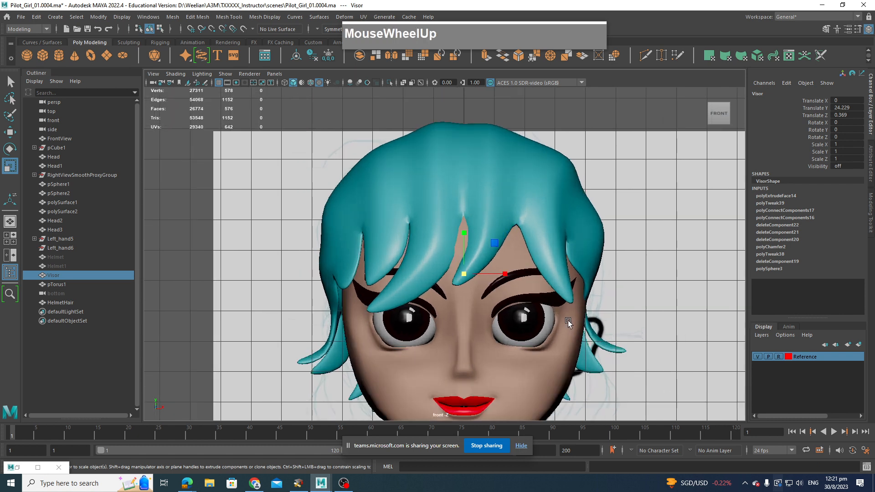
{"action": "left_click", "coordinate": [603, 347]}
{"action": "right_click_drag", "start_coordinate": [601, 350], "coordinate": [550, 233]}
{"action": "left_click_drag", "start_coordinate": [640, 361], "coordinate": [615, 351]}
{"action": "key", "text": "w"}
{"action": "key", "text": "b"}
{"action": "right_click_drag", "start_coordinate": [618, 274], "coordinate": [543, 334], "text": "alt"}
{"action": "middle_click_drag", "start_coordinate": [491, 208], "coordinate": [494, 168], "text": "alt"}
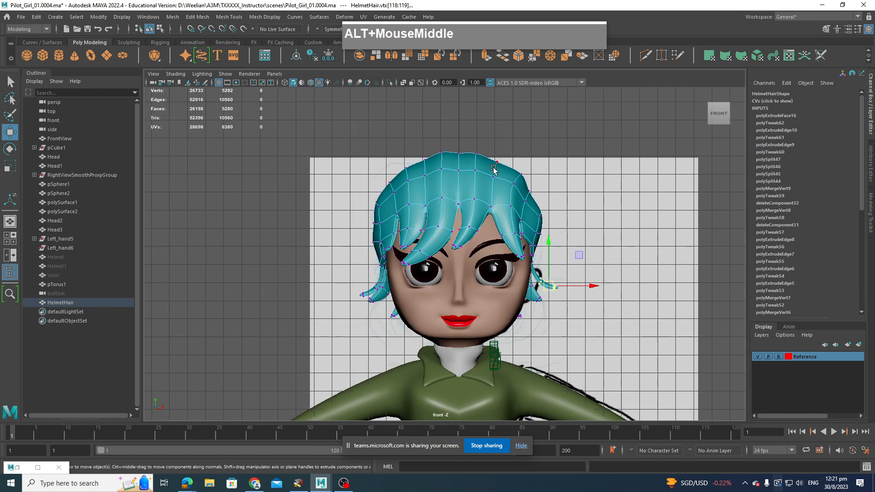
Return HelmetHair to object mode and hide it.
{"action": "right_click_drag", "start_coordinate": [494, 168], "coordinate": [521, 165]}
{"action": "left_click", "coordinate": [499, 182]}
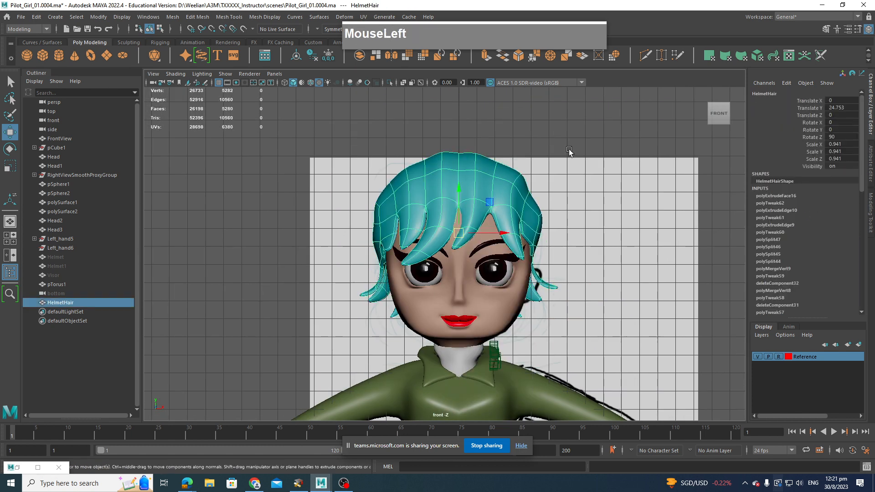
{"action": "key", "text": "h"}
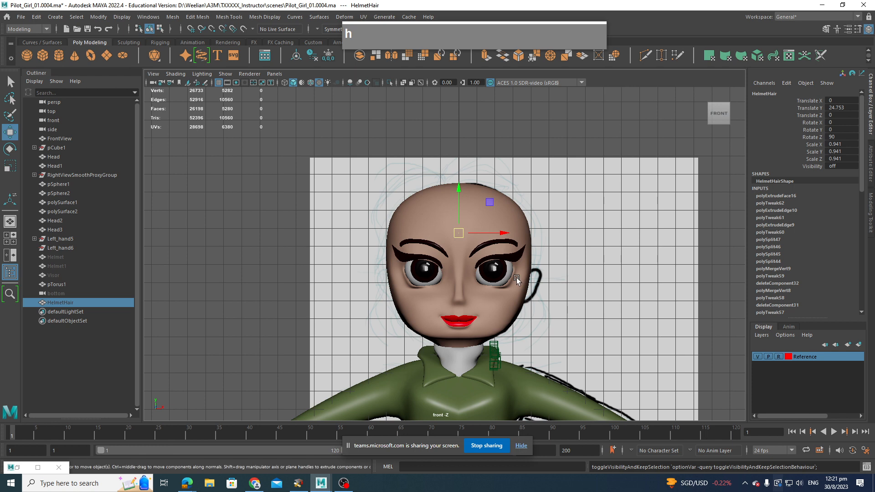
Switch to the perspective view and examine the hairless character beside the reference drawings.
{"action": "scroll", "coordinate": [588, 266], "scroll_direction": "down", "scroll_amount": 3}
{"action": "key", "text": "space"}
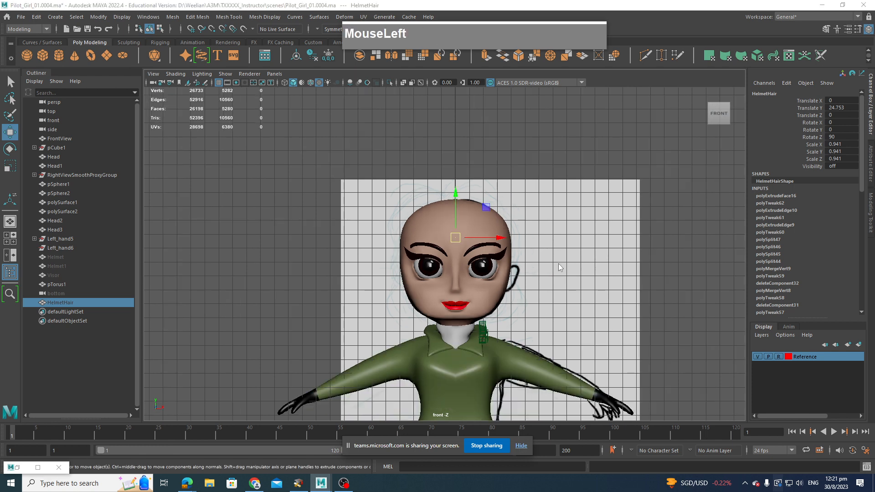
{"action": "left_click_drag", "start_coordinate": [561, 266], "coordinate": [559, 240]}
{"action": "scroll", "coordinate": [507, 282], "scroll_direction": "down", "scroll_amount": 2}
{"action": "scroll", "coordinate": [506, 282], "scroll_direction": "down", "scroll_amount": 3}
{"action": "mouse_move", "coordinate": [506, 282]}
{"action": "left_mouse_down", "text": "alt"}
{"action": "mouse_move", "coordinate": [485, 300]}
{"action": "mouse_move", "coordinate": [479, 290]}
{"action": "left_mouse_up", "text": "alt"}
{"action": "left_click_drag", "start_coordinate": [538, 264], "coordinate": [550, 259], "text": "alt"}
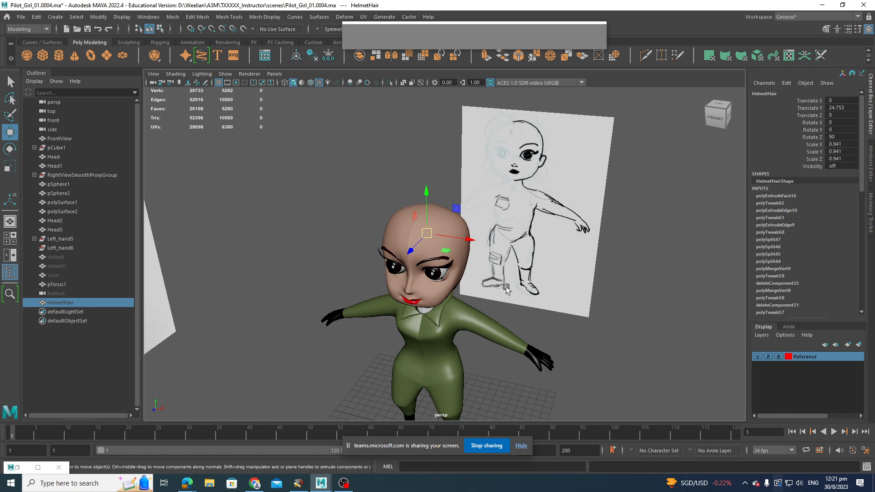
{"action": "middle_click_drag", "start_coordinate": [490, 285], "coordinate": [445, 234], "text": "alt"}
{"action": "scroll", "coordinate": [483, 266], "scroll_direction": "up", "scroll_amount": 3}
{"action": "scroll", "coordinate": [497, 268], "scroll_direction": "down", "scroll_amount": 5}
{"action": "scroll", "coordinate": [429, 220], "scroll_direction": "up", "scroll_amount": 2}
{"action": "middle_click_drag", "start_coordinate": [325, 126], "coordinate": [350, 160], "text": "alt"}
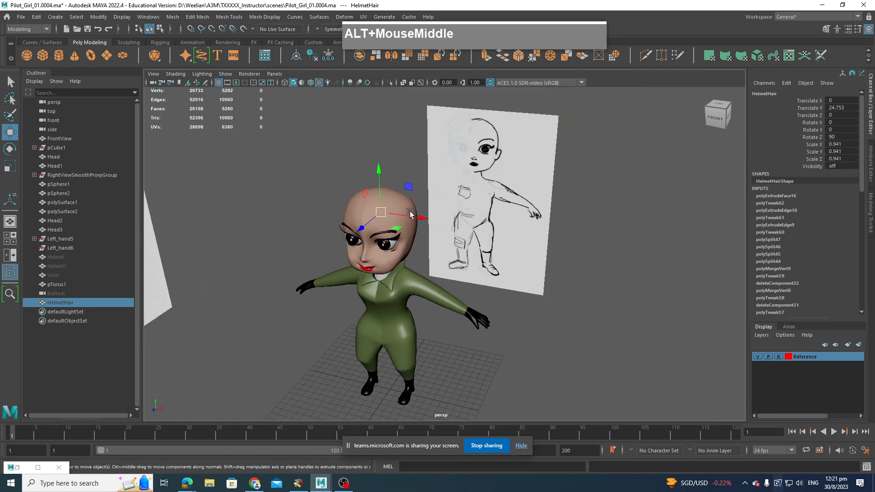
Switch to the front view with space above the character's head and start the Create Polygon tool.
{"action": "scroll", "coordinate": [410, 214], "scroll_direction": "up", "scroll_amount": 2}
{"action": "left_click_drag", "start_coordinate": [437, 233], "coordinate": [349, 162], "text": "alt"}
{"action": "scroll", "coordinate": [449, 245], "scroll_direction": "up", "scroll_amount": 2}
{"action": "scroll", "coordinate": [470, 259], "scroll_direction": "down", "scroll_amount": 3}
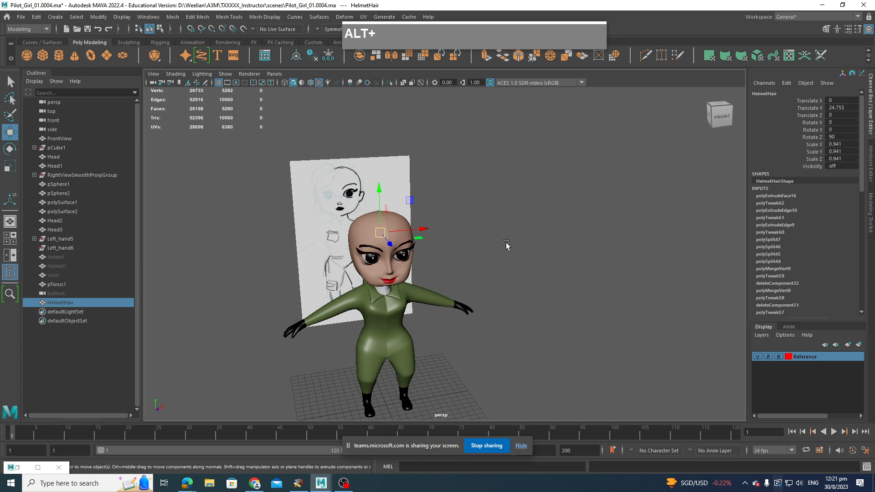
{"action": "key", "text": "space"}
{"action": "left_click_drag", "start_coordinate": [466, 237], "coordinate": [469, 262]}
{"action": "middle_click_drag", "start_coordinate": [468, 112], "coordinate": [454, 153], "text": "alt"}
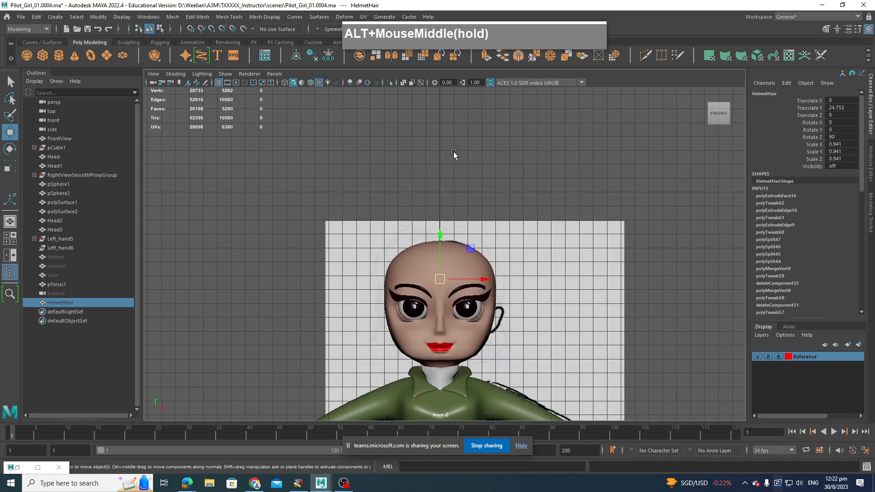
{"action": "right_click_drag", "start_coordinate": [458, 169], "coordinate": [450, 151], "text": "shift"}
{"action": "left_click", "coordinate": [454, 169]}
{"action": "key", "text": "q"}
{"action": "right_click", "coordinate": [451, 163]}
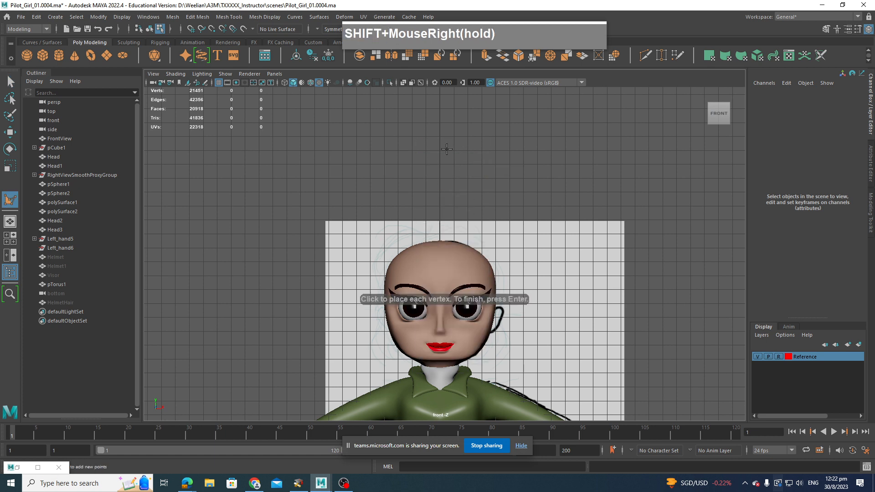
{"action": "left_click", "coordinate": [446, 148]}
{"action": "left_click", "coordinate": [507, 118]}
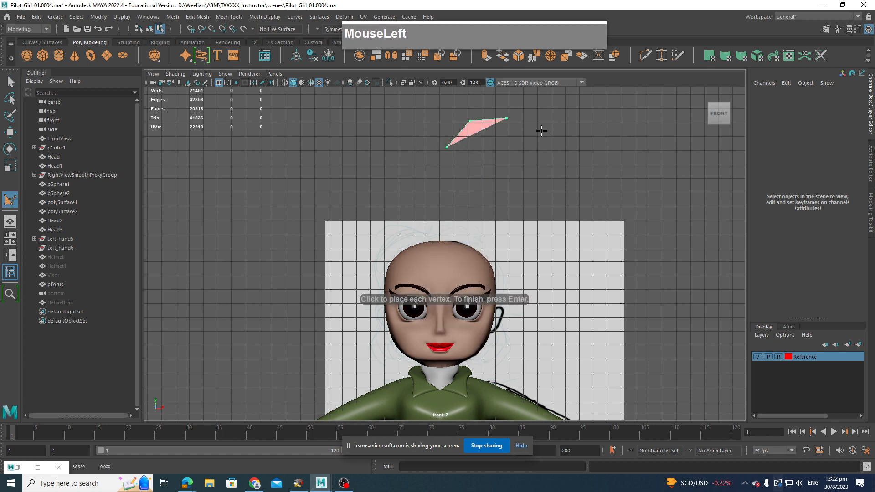
{"action": "left_click", "coordinate": [551, 133]}
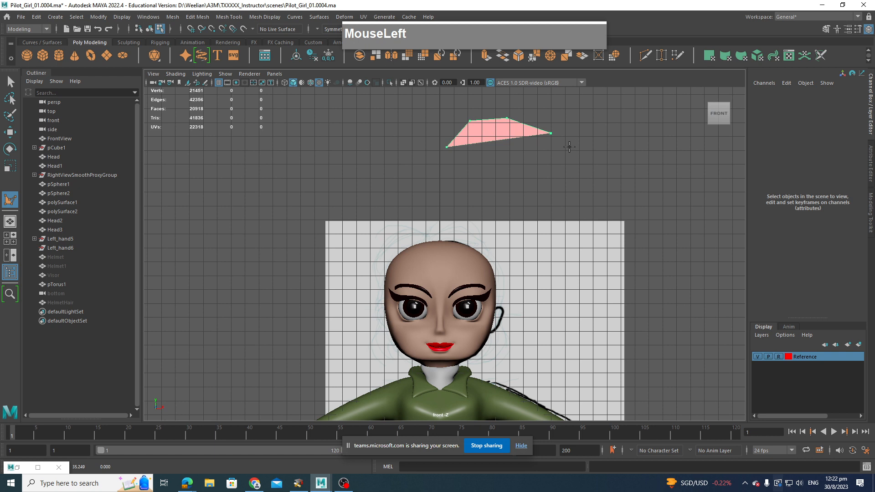
{"action": "key", "text": "ctrl+z"}
{"action": "key", "text": "ctrl+z"}
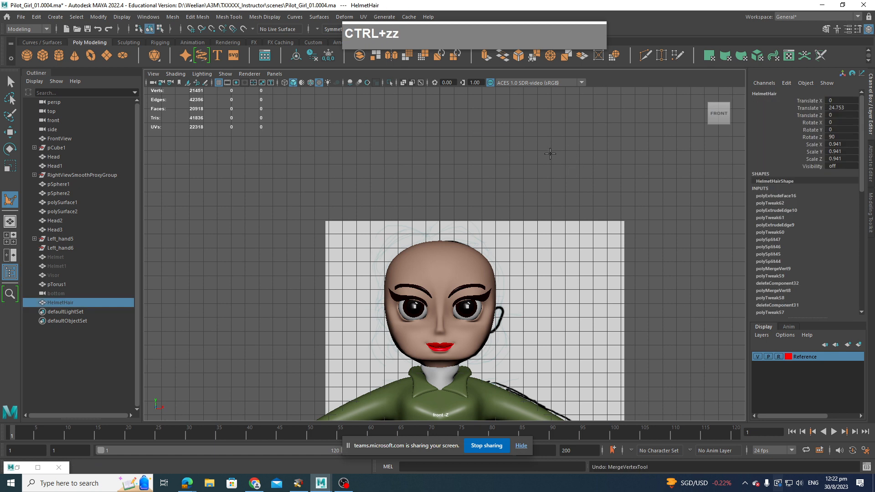
Draw a closed ten-point crescent-shaped polygon above the character's head with the Create Polygon tool.
{"action": "left_click", "coordinate": [566, 164]}
{"action": "left_click", "coordinate": [536, 138]}
{"action": "left_click", "coordinate": [496, 132]}
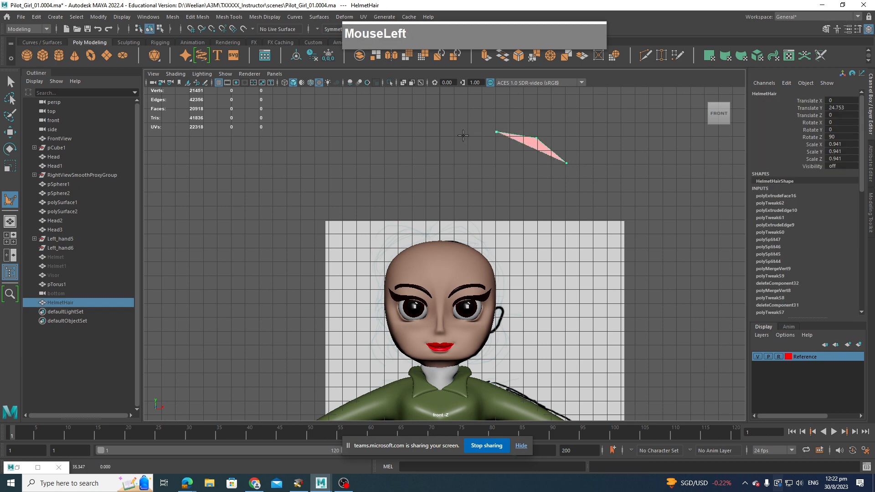
{"action": "left_click", "coordinate": [441, 142]}
{"action": "left_click", "coordinate": [413, 164]}
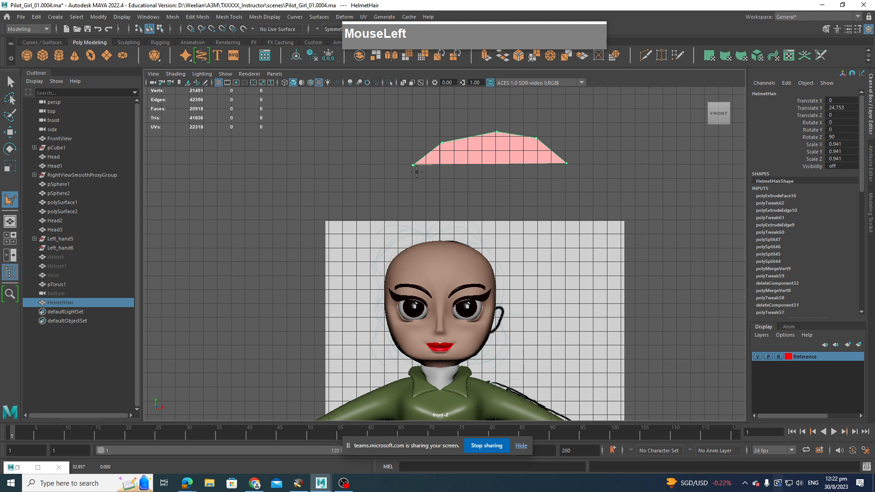
{"action": "left_click", "coordinate": [416, 172]}
{"action": "left_click", "coordinate": [448, 172]}
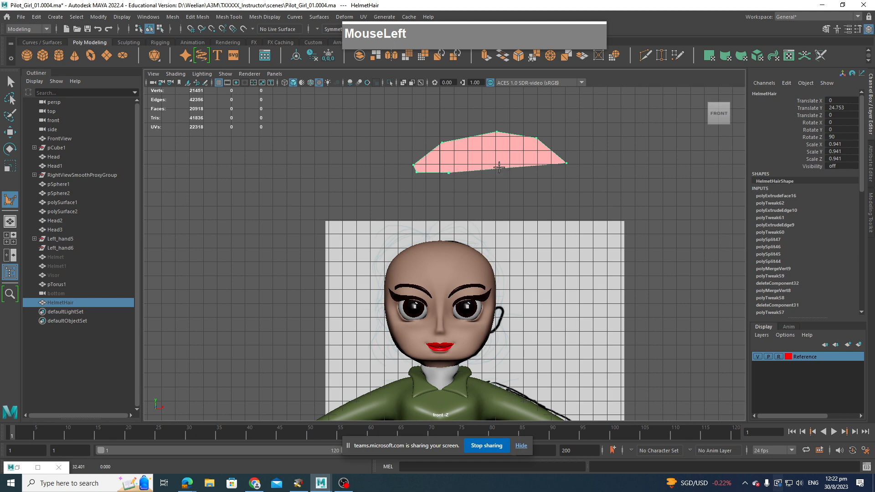
{"action": "left_click", "coordinate": [560, 175]}
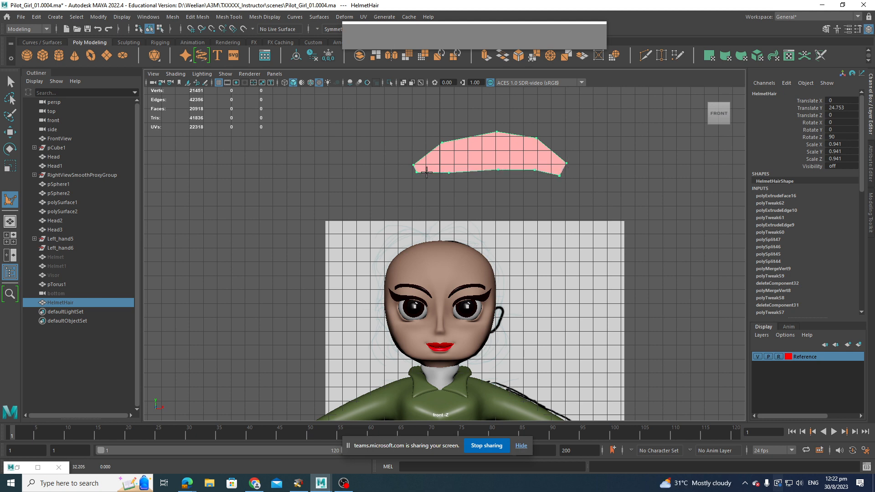
{"action": "key", "text": "Return"}
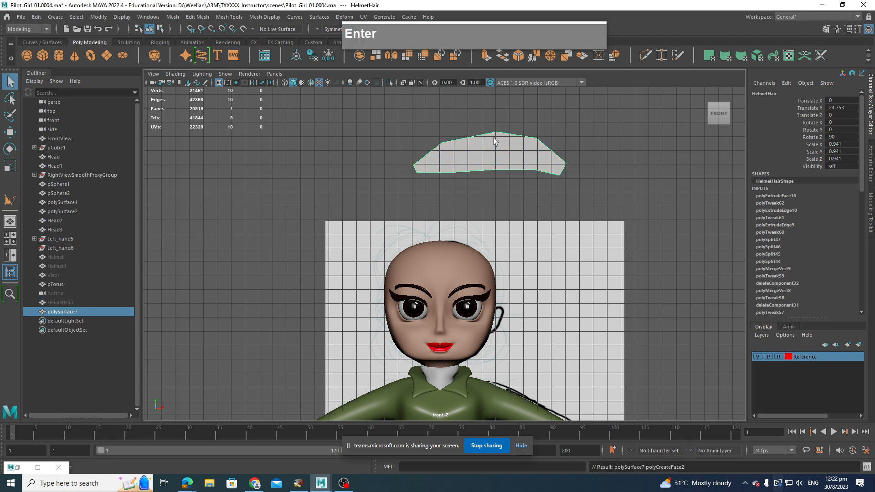
Connect the three opposite pairs of upper and lower inner vertices so the crescent is divided into four sections.
{"action": "right_click", "coordinate": [486, 151]}
{"action": "right_click_drag", "start_coordinate": [486, 152], "coordinate": [444, 149]}
{"action": "scroll", "coordinate": [512, 147], "scroll_direction": "up", "scroll_amount": 2}
{"action": "left_click_drag", "start_coordinate": [436, 108], "coordinate": [462, 170]}
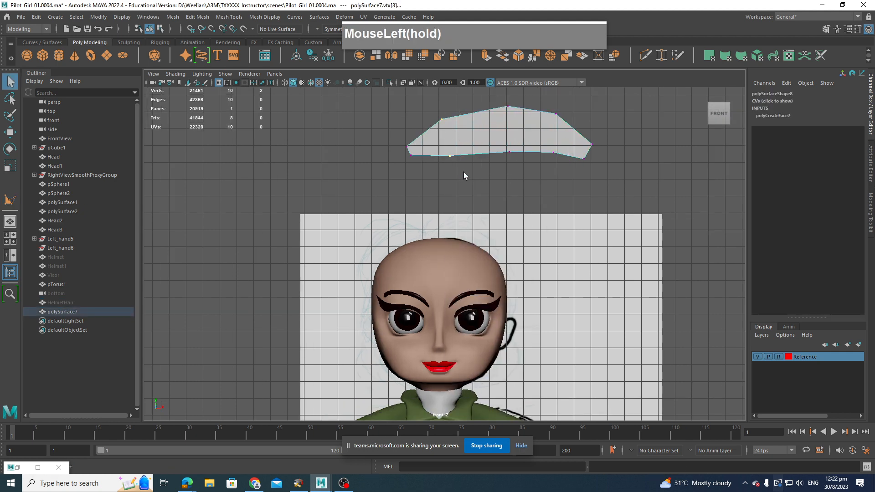
{"action": "right_click", "coordinate": [460, 145], "text": "shift"}
{"action": "right_click_drag", "start_coordinate": [459, 145], "coordinate": [456, 197], "text": "shift"}
{"action": "left_click_drag", "start_coordinate": [494, 95], "coordinate": [517, 169]}
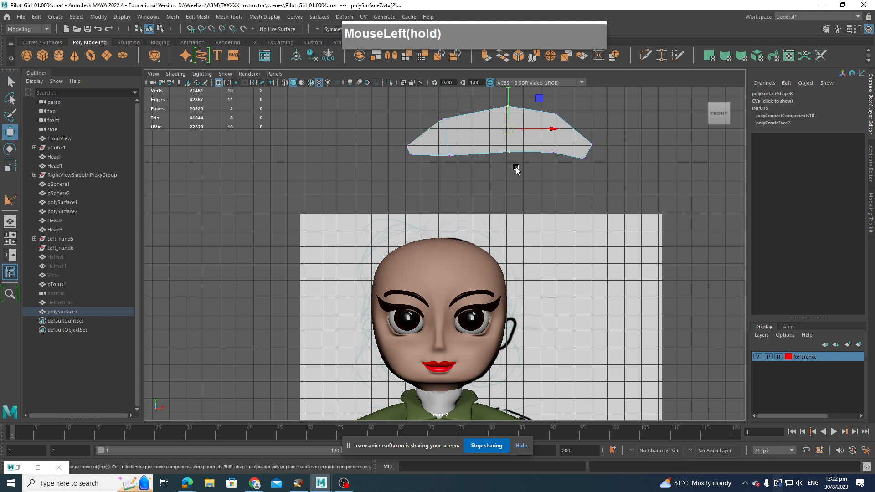
{"action": "key", "text": "g"}
{"action": "left_click_drag", "start_coordinate": [541, 103], "coordinate": [561, 172]}
{"action": "key", "text": "g"}
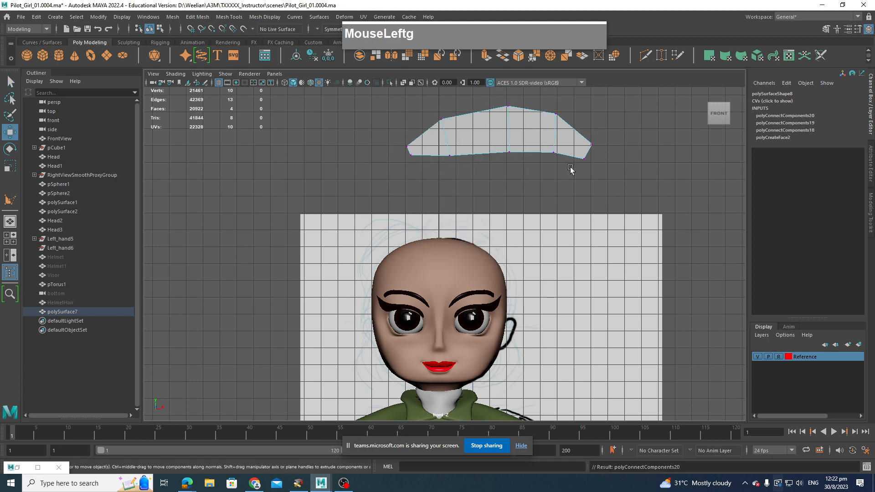
Insert a lengthwise edge loop through the middle of the crescent with the Multi-Cut tool.
{"action": "scroll", "coordinate": [581, 166], "scroll_direction": "up", "scroll_amount": 1}
{"action": "middle_click_drag", "start_coordinate": [577, 157], "coordinate": [533, 242], "text": "alt"}
{"action": "scroll", "coordinate": [529, 231], "scroll_direction": "up", "scroll_amount": 3}
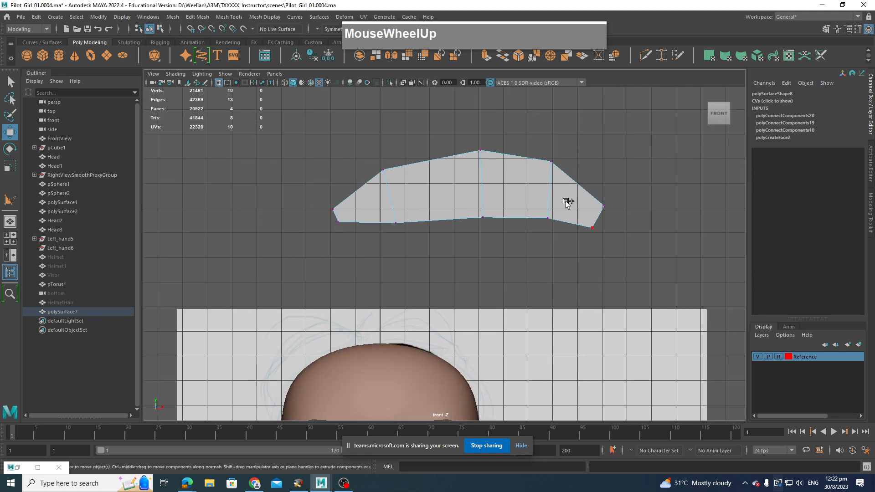
{"action": "right_click_drag", "start_coordinate": [554, 201], "coordinate": [499, 200], "text": "shift"}
{"action": "left_click", "coordinate": [479, 184], "text": "ctrl"}
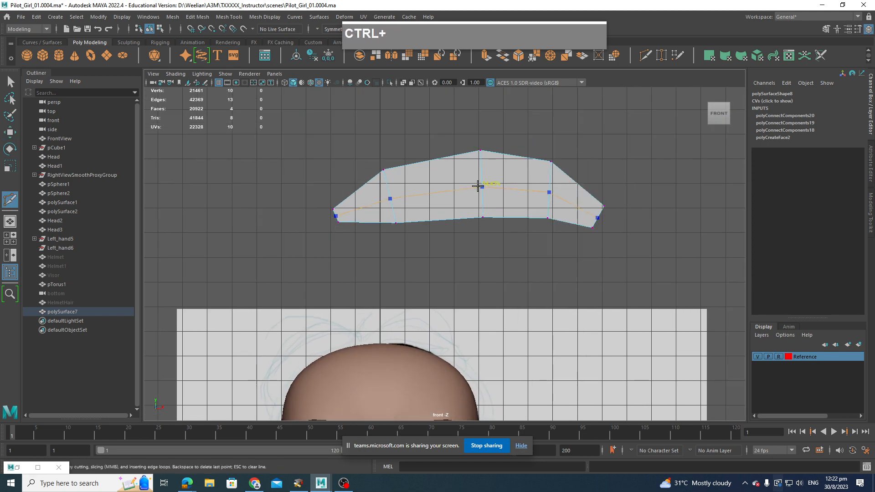
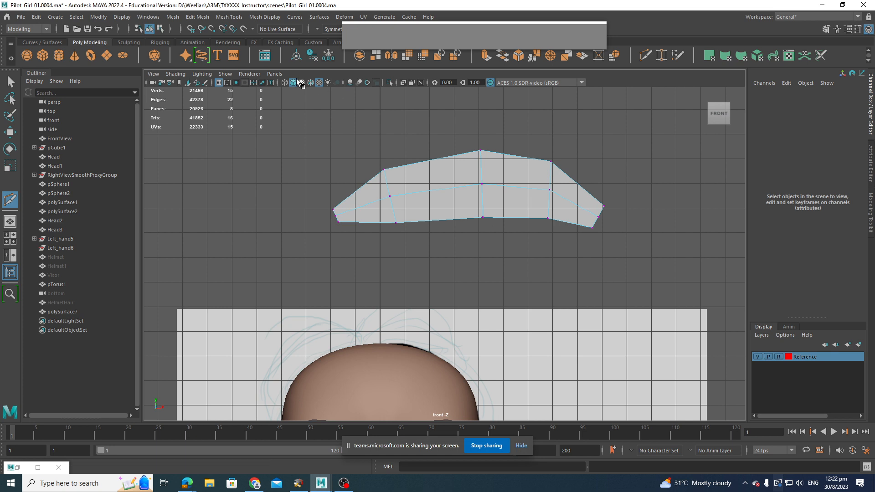
{"action": "key", "text": "q"}
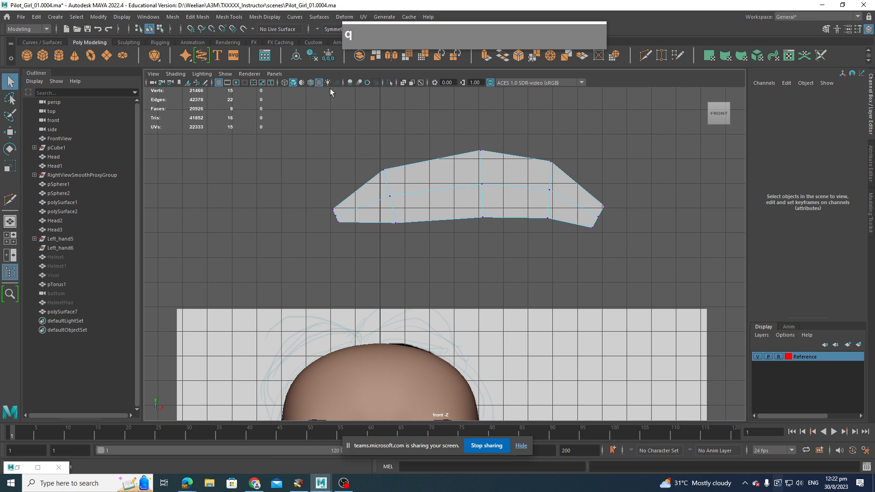
Clean up the crescent surface by centering its pivot, deleting its history and freezing its transformations.
{"action": "left_click", "coordinate": [297, 55]}
{"action": "right_click_drag", "start_coordinate": [500, 183], "coordinate": [462, 178]}
{"action": "left_click", "coordinate": [313, 55]}
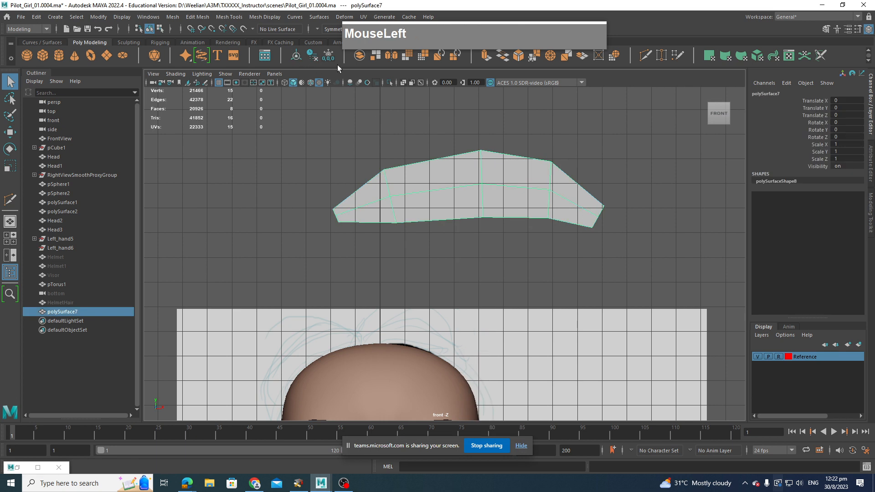
{"action": "left_click", "coordinate": [331, 58]}
Switch to the perspective view and frame the crescent surface above the character.
{"action": "key", "text": "space"}
{"action": "left_click_drag", "start_coordinate": [506, 184], "coordinate": [511, 166]}
{"action": "left_click_drag", "start_coordinate": [511, 215], "coordinate": [434, 226], "text": "alt"}
{"action": "right_click_drag", "start_coordinate": [434, 226], "coordinate": [458, 229], "text": "alt"}
{"action": "middle_click_drag", "start_coordinate": [458, 230], "coordinate": [457, 262], "text": "alt"}
{"action": "left_click", "coordinate": [436, 187]}
{"action": "right_click_drag", "start_coordinate": [426, 183], "coordinate": [426, 207]}
{"action": "left_click", "coordinate": [422, 174]}
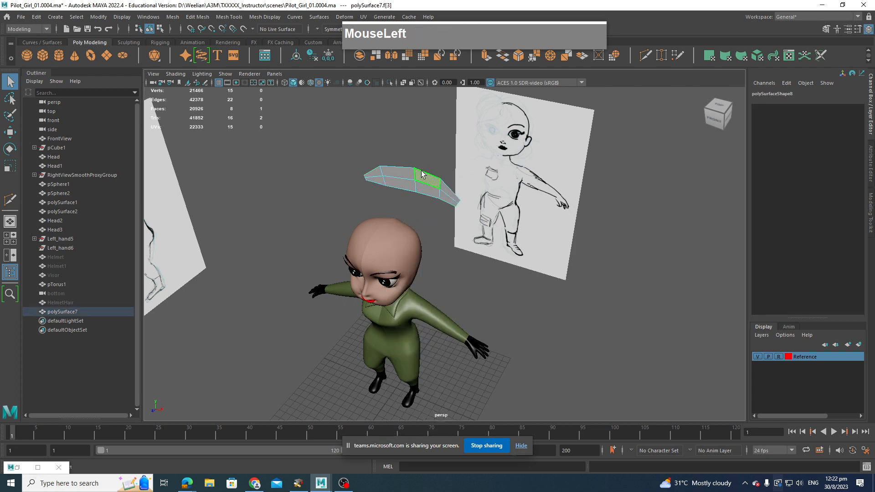
{"action": "left_click", "coordinate": [443, 200]}
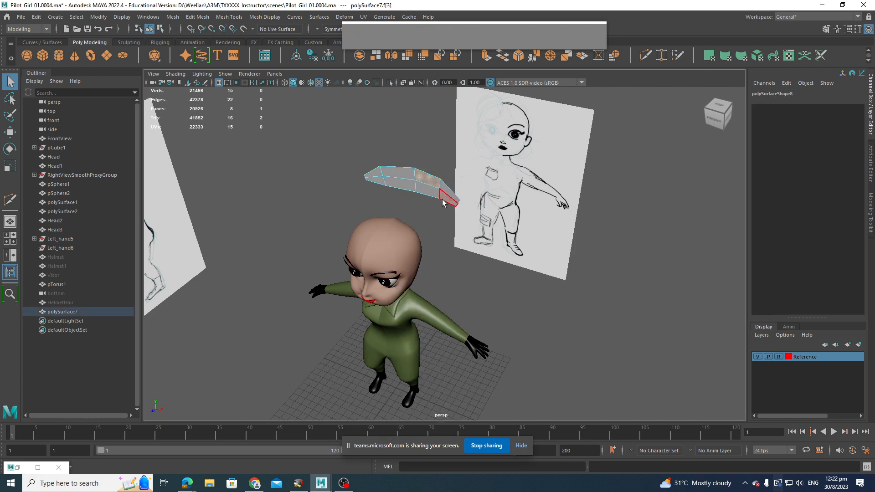
{"action": "right_click_drag", "start_coordinate": [443, 175], "coordinate": [471, 162]}
{"action": "left_click", "coordinate": [416, 181]}
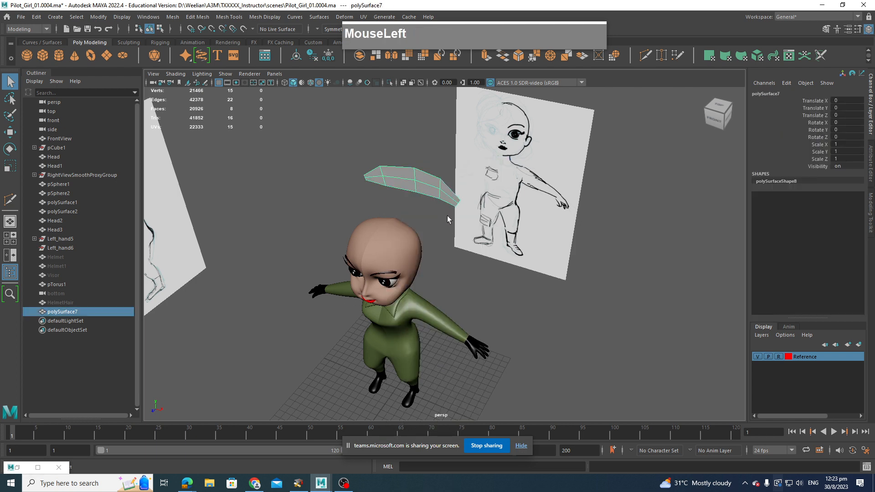
Turn on the smooth mesh preview for the crescent surface and view it up close.
{"action": "key", "text": "3"}
{"action": "scroll", "coordinate": [453, 228], "scroll_direction": "up", "scroll_amount": 2}
{"action": "middle_click_drag", "start_coordinate": [475, 163], "coordinate": [438, 165], "text": "alt"}
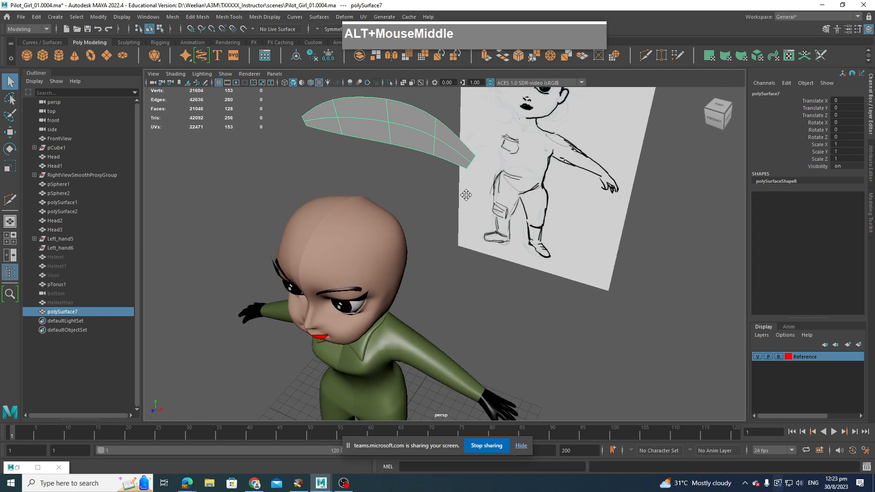
{"action": "scroll", "coordinate": [398, 168], "scroll_direction": "up", "scroll_amount": 3}
Pull the middle vertex at each end of the crescent outward to sharpen both tips.
{"action": "right_click_drag", "start_coordinate": [469, 196], "coordinate": [438, 197]}
{"action": "left_click_drag", "start_coordinate": [465, 196], "coordinate": [518, 218]}
{"action": "key", "text": "w"}
{"action": "left_click_drag", "start_coordinate": [518, 178], "coordinate": [541, 193]}
{"action": "left_click", "coordinate": [198, 153]}
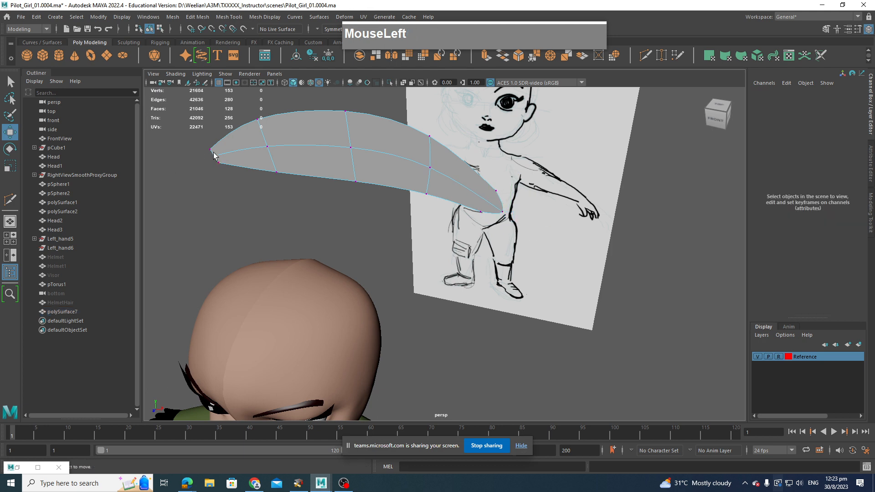
{"action": "left_click", "coordinate": [216, 157]}
{"action": "left_click_drag", "start_coordinate": [235, 136], "coordinate": [220, 139]}
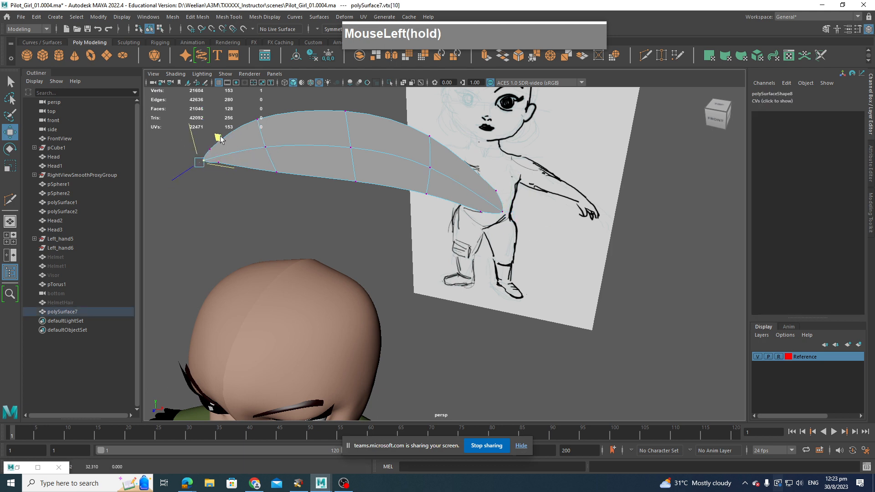
Move the crescent's central lengthwise edge loop forward along Z to give the surface a bulge.
{"action": "left_click_drag", "start_coordinate": [328, 257], "coordinate": [373, 228], "text": "alt"}
{"action": "right_click_drag", "start_coordinate": [321, 153], "coordinate": [319, 137]}
{"action": "left_click", "coordinate": [338, 153]}
{"action": "double_click", "coordinate": [340, 151]}
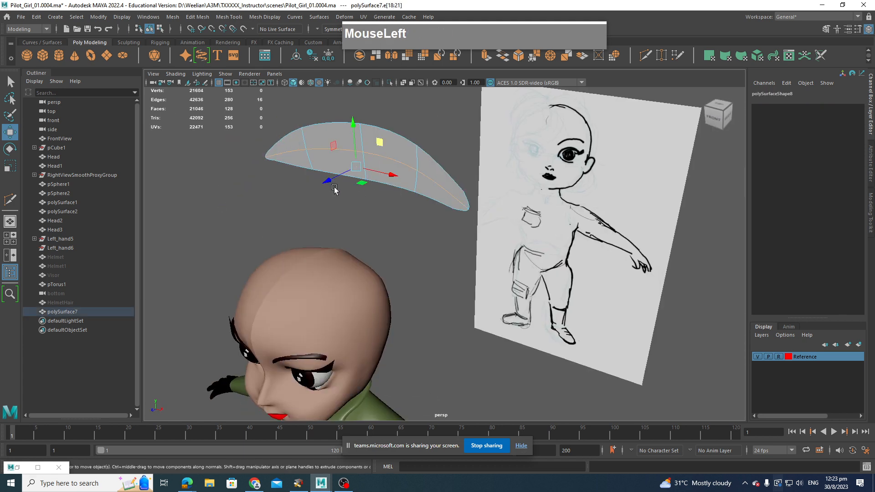
{"action": "left_click_drag", "start_coordinate": [334, 189], "coordinate": [320, 190]}
Move the two tip vertices of the crescent back along Z.
{"action": "right_click", "coordinate": [411, 182]}
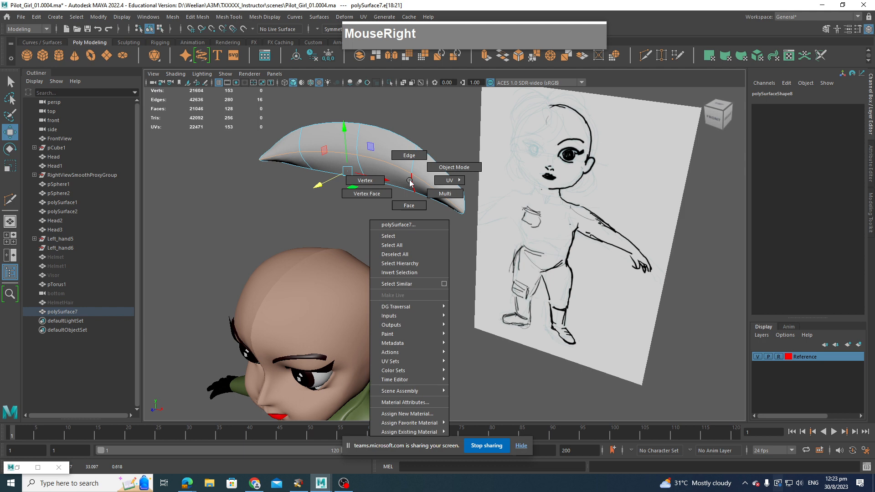
{"action": "right_click_drag", "start_coordinate": [410, 183], "coordinate": [365, 181]}
{"action": "left_click", "coordinate": [455, 219]}
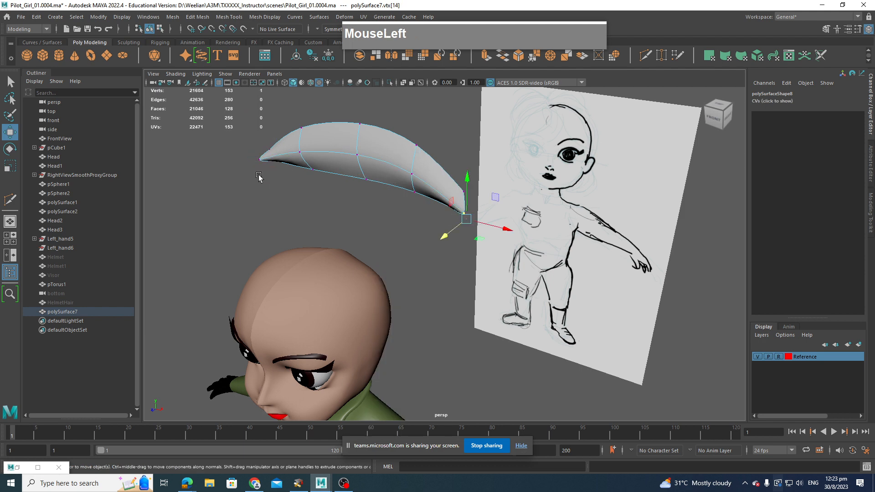
{"action": "left_click", "coordinate": [256, 163], "text": "shift"}
{"action": "left_click_drag", "start_coordinate": [322, 206], "coordinate": [325, 202]}
Adjust the three inner vertices of the central row along Z and raise the inner vertex column nearest the crescent's left tip.
{"action": "left_click", "coordinate": [290, 142]}
{"action": "left_click", "coordinate": [302, 152]}
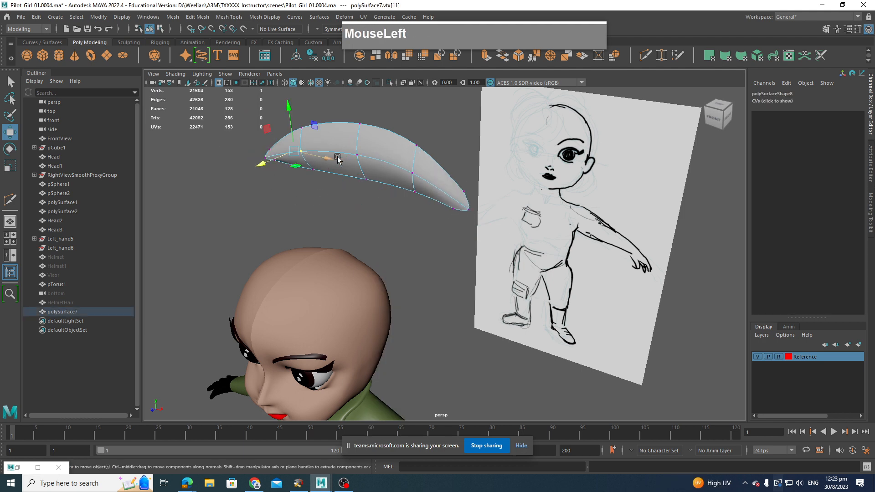
{"action": "left_click", "coordinate": [357, 156], "text": "shift"}
{"action": "left_click", "coordinate": [423, 175], "text": "shift"}
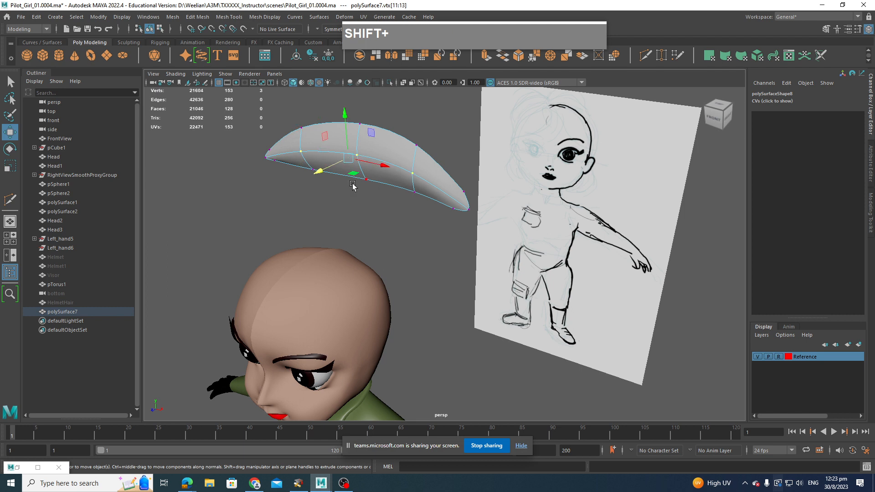
{"action": "left_click", "coordinate": [317, 173]}
{"action": "mouse_move", "coordinate": [319, 173]}
{"action": "left_mouse_down", "text": "alt"}
{"action": "mouse_move", "coordinate": [487, 209]}
{"action": "mouse_move", "coordinate": [368, 179]}
{"action": "mouse_move", "coordinate": [426, 176]}
{"action": "mouse_move", "coordinate": [395, 114]}
{"action": "mouse_move", "coordinate": [422, 95]}
{"action": "left_mouse_up", "text": "alt"}
{"action": "left_click_drag", "start_coordinate": [352, 186], "coordinate": [327, 104]}
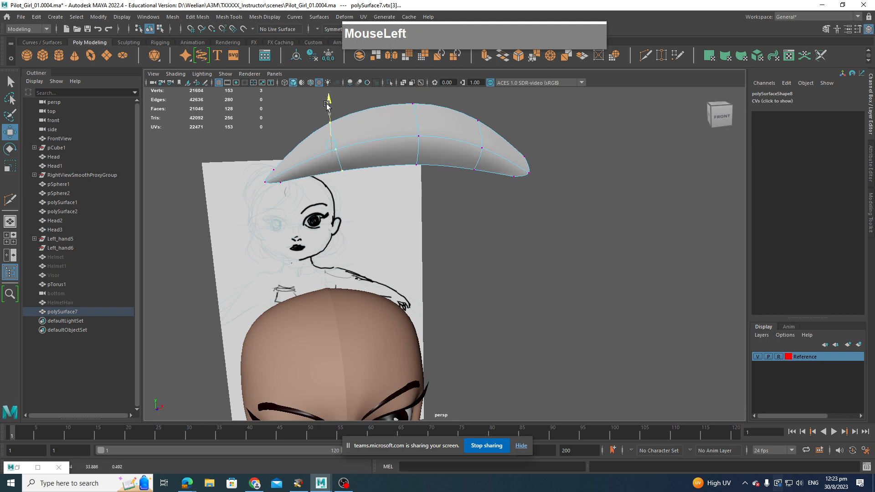
Scale down the vertex group at each end of the crescent to narrow both tips.
{"action": "left_click_drag", "start_coordinate": [572, 215], "coordinate": [550, 145]}
{"action": "key", "text": "r"}
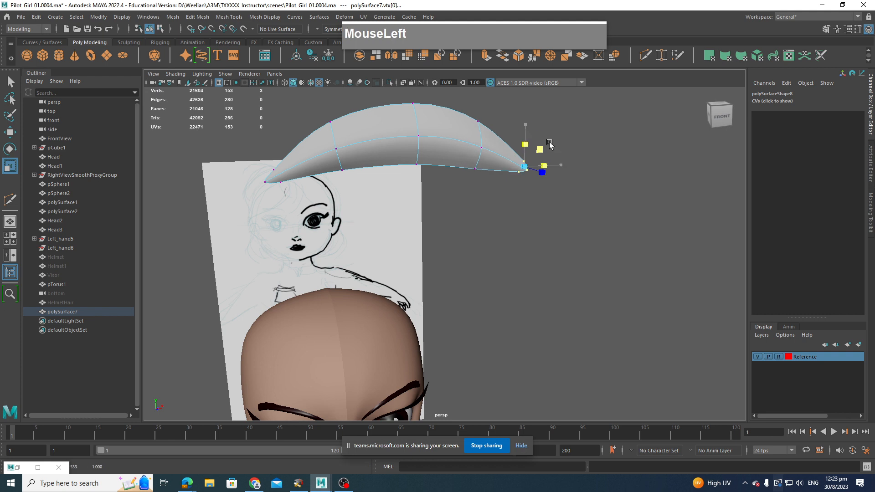
{"action": "left_click_drag", "start_coordinate": [260, 178], "coordinate": [300, 194]}
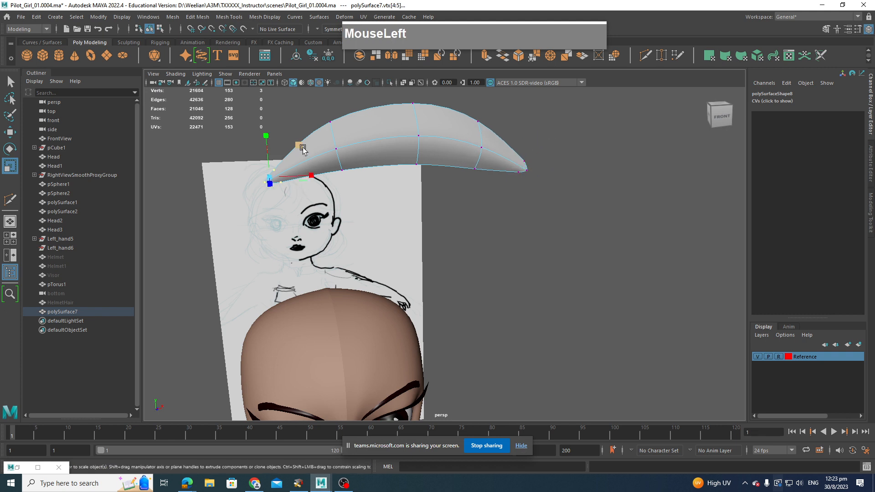
{"action": "left_click_drag", "start_coordinate": [396, 168], "coordinate": [492, 210], "text": "alt"}
Return to object mode and rotate the crescent surface -75 degrees about X.
{"action": "right_click_drag", "start_coordinate": [448, 130], "coordinate": [467, 124]}
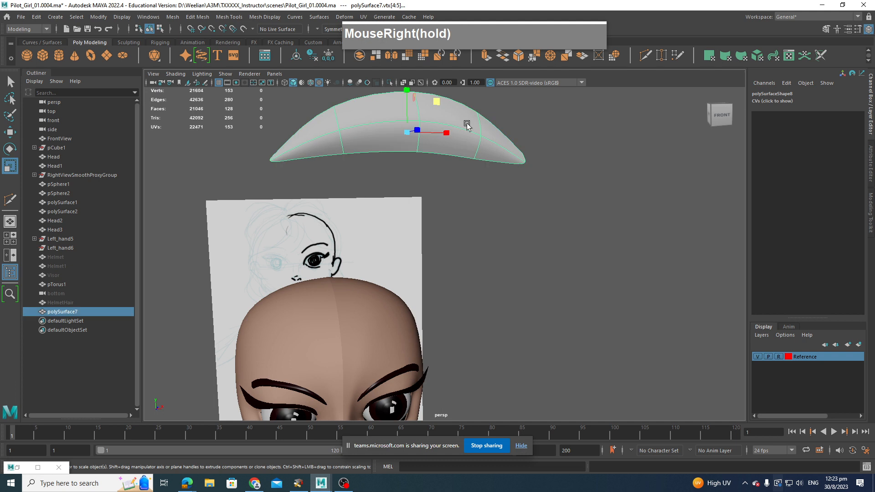
{"action": "middle_click_drag", "start_coordinate": [467, 125], "coordinate": [434, 224], "text": "alt"}
{"action": "key", "text": "e"}
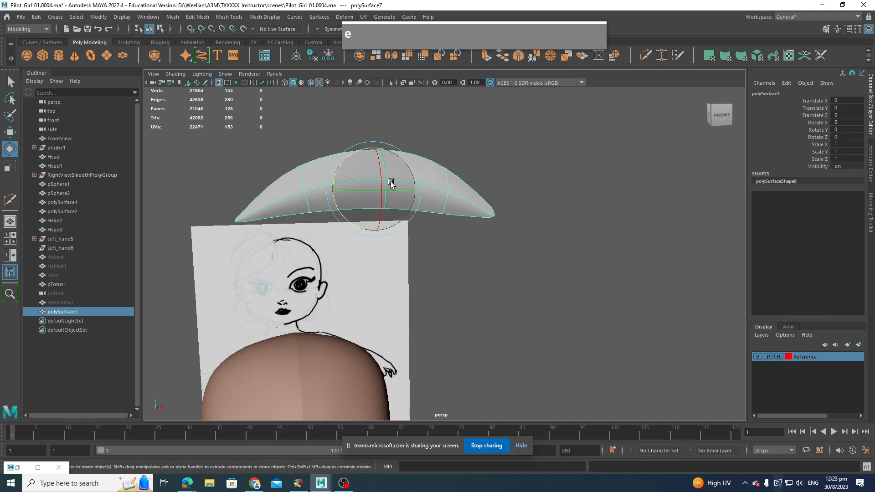
{"action": "left_click_drag", "start_coordinate": [380, 178], "coordinate": [376, 131]}
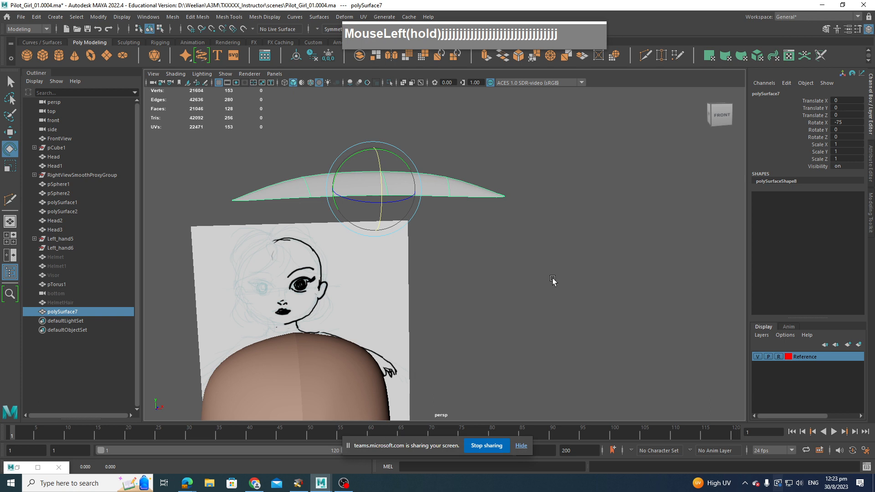
In the front view, turn on Soft Select for the vertices and pull the crescent's right tip downward.
{"action": "key", "text": "space"}
{"action": "left_click_drag", "start_coordinate": [519, 248], "coordinate": [527, 276]}
{"action": "middle_click_drag", "start_coordinate": [524, 228], "coordinate": [490, 240], "text": "alt"}
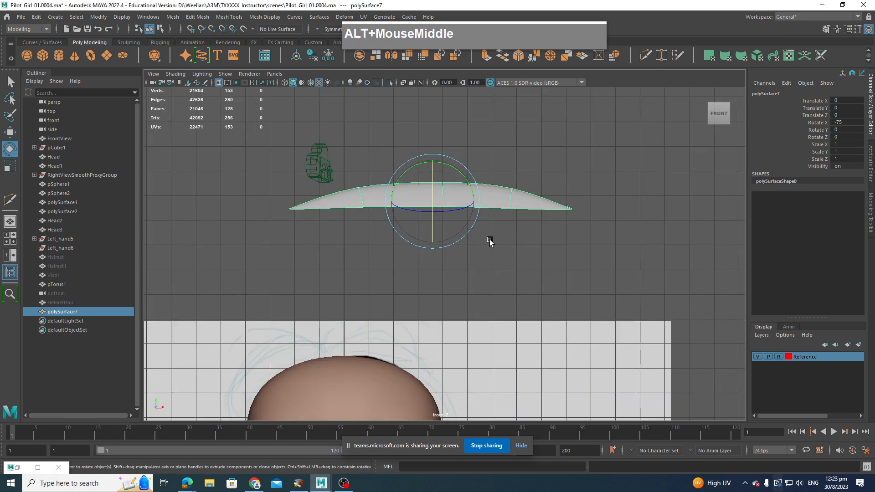
{"action": "right_click", "coordinate": [539, 200]}
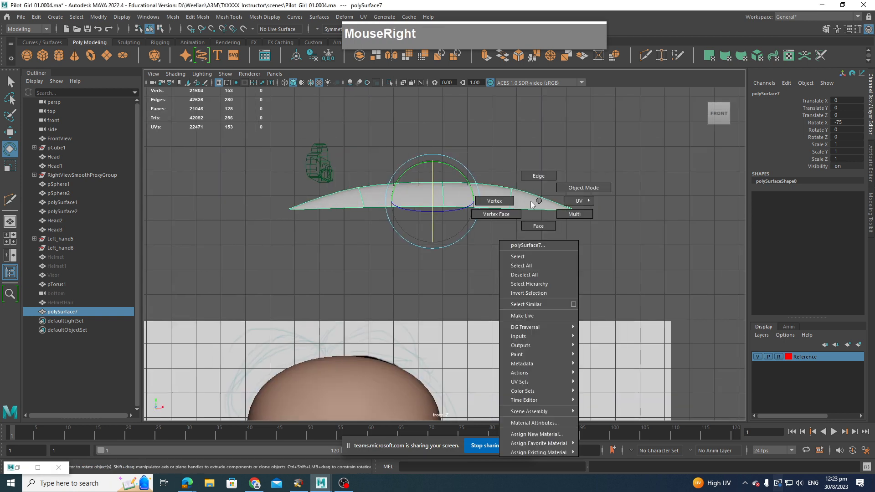
{"action": "right_click", "coordinate": [494, 201]}
{"action": "left_click_drag", "start_coordinate": [548, 196], "coordinate": [598, 226]}
{"action": "key", "text": "Tab"}
{"action": "key", "text": "w"}
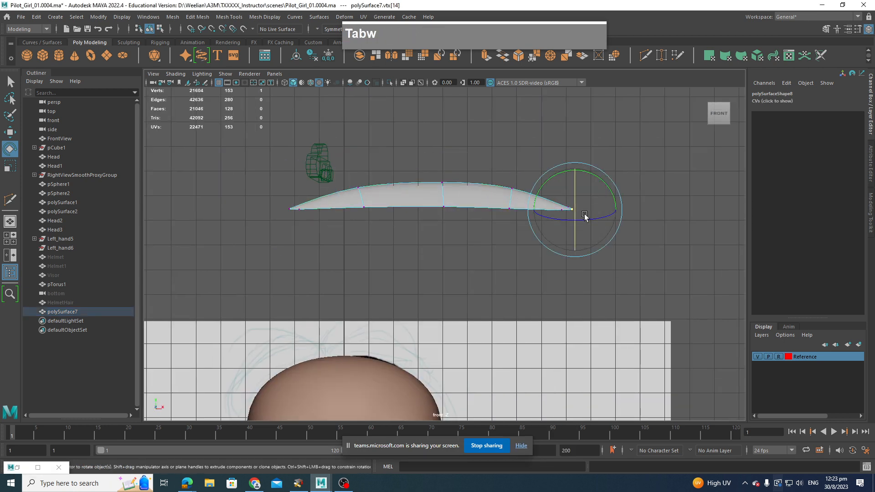
{"action": "key", "text": "b"}
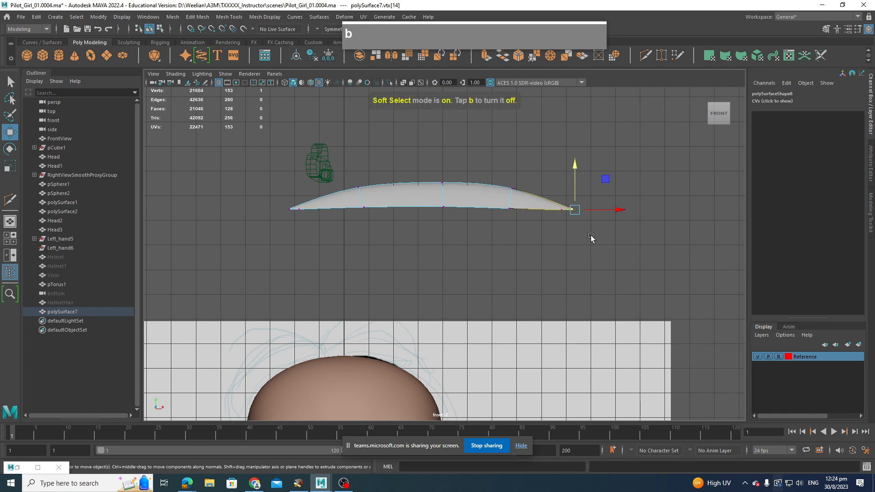
{"action": "middle_click_drag", "start_coordinate": [588, 237], "coordinate": [638, 234]}
{"action": "left_click_drag", "start_coordinate": [576, 210], "coordinate": [573, 273]}
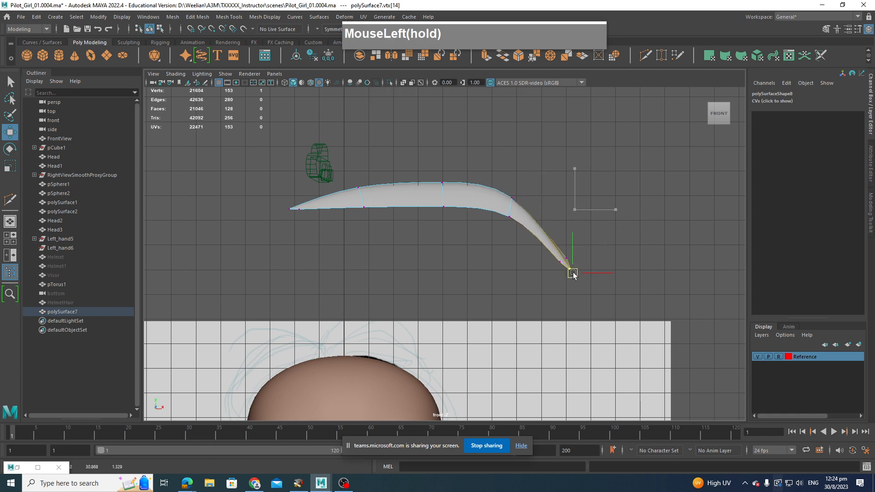
Rotate and lower the vertex column beside the crescent's right tip, and pull the tip farther down and slightly inward.
{"action": "left_click_drag", "start_coordinate": [490, 178], "coordinate": [529, 220]}
{"action": "left_click_drag", "start_coordinate": [517, 190], "coordinate": [560, 188]}
{"action": "key", "text": "r"}
{"action": "key", "text": "e"}
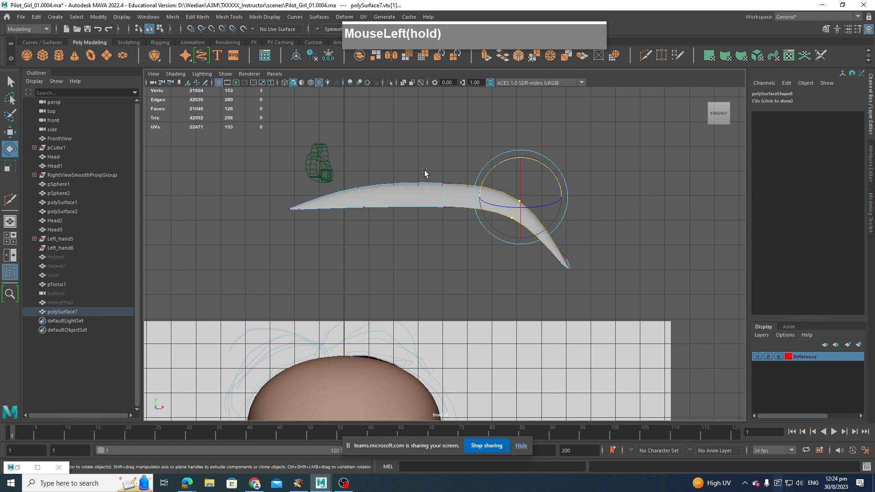
{"action": "left_click_drag", "start_coordinate": [425, 173], "coordinate": [474, 217]}
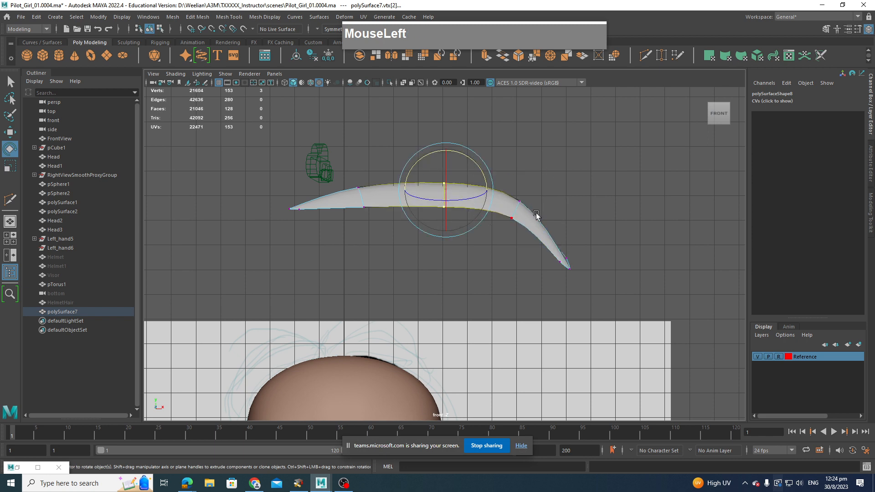
{"action": "left_click_drag", "start_coordinate": [539, 185], "coordinate": [500, 239]}
{"action": "key", "text": "w"}
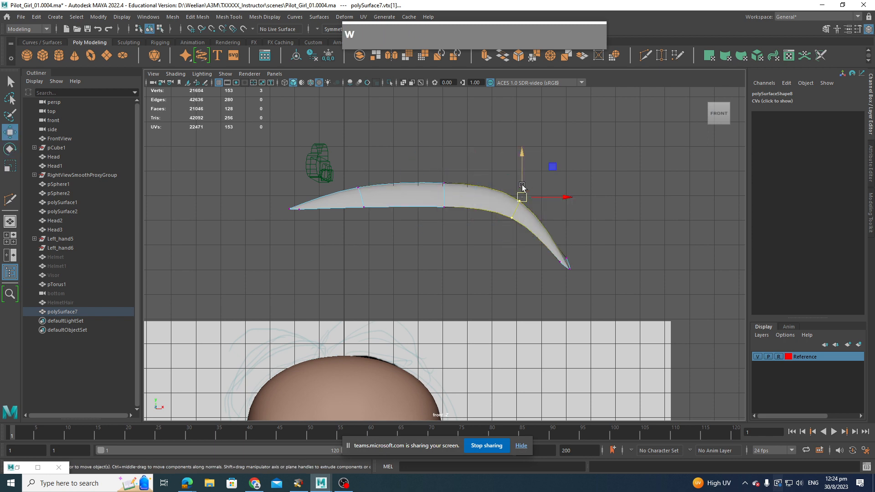
{"action": "left_click_drag", "start_coordinate": [522, 196], "coordinate": [519, 212]}
{"action": "left_click_drag", "start_coordinate": [604, 299], "coordinate": [559, 305]}
Shift the crescent's middle and left vertex columns up and inward, and bring its left tip up beside them to form an arched lock.
{"action": "left_click_drag", "start_coordinate": [420, 171], "coordinate": [464, 235]}
{"action": "left_click_drag", "start_coordinate": [446, 190], "coordinate": [468, 179]}
{"action": "left_click_drag", "start_coordinate": [347, 173], "coordinate": [380, 218]}
{"action": "left_click_drag", "start_coordinate": [355, 192], "coordinate": [412, 173]}
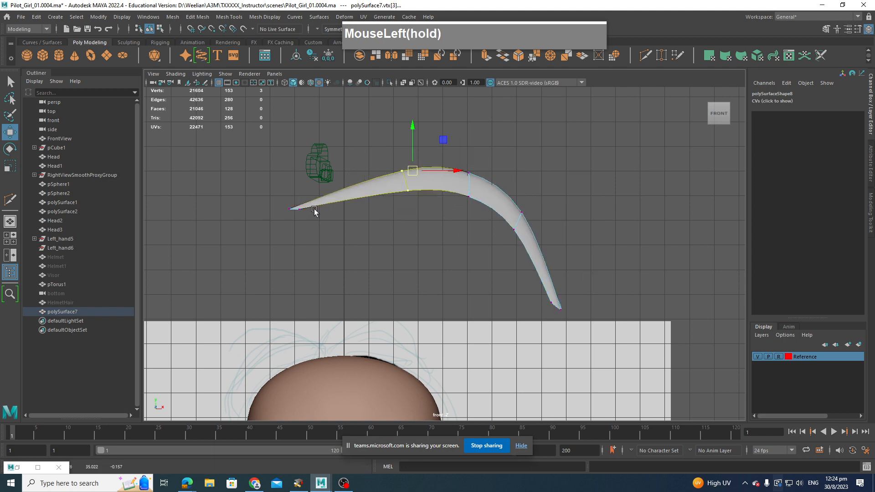
{"action": "left_click_drag", "start_coordinate": [276, 186], "coordinate": [422, 170]}
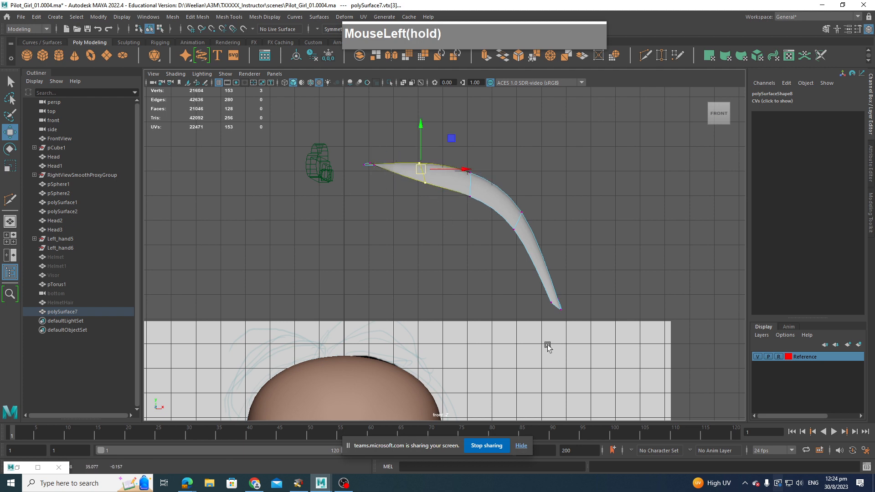
{"action": "left_click_drag", "start_coordinate": [564, 318], "coordinate": [546, 326]}
Go back to the perspective view and return the arched hair piece to object mode.
{"action": "key", "text": "space"}
{"action": "left_click_drag", "start_coordinate": [548, 231], "coordinate": [449, 247]}
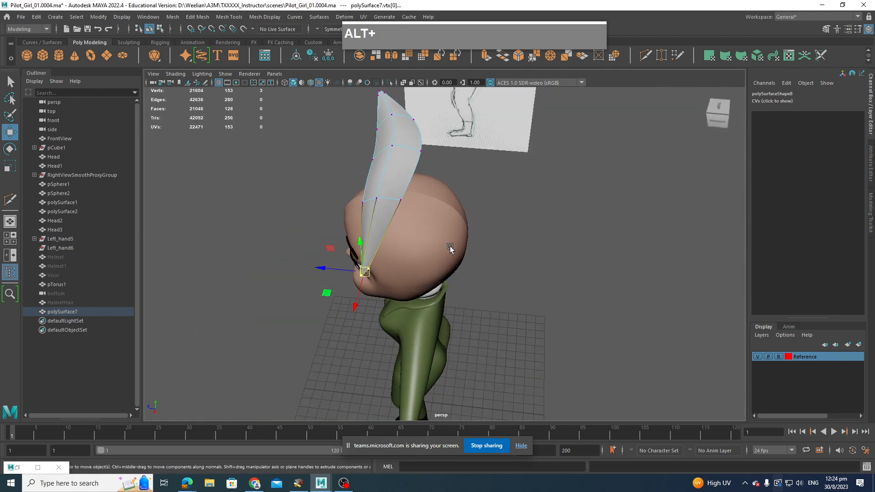
{"action": "middle_click_drag", "start_coordinate": [388, 221], "coordinate": [421, 258], "text": "alt"}
{"action": "left_click_drag", "start_coordinate": [422, 261], "coordinate": [401, 228], "text": "alt"}
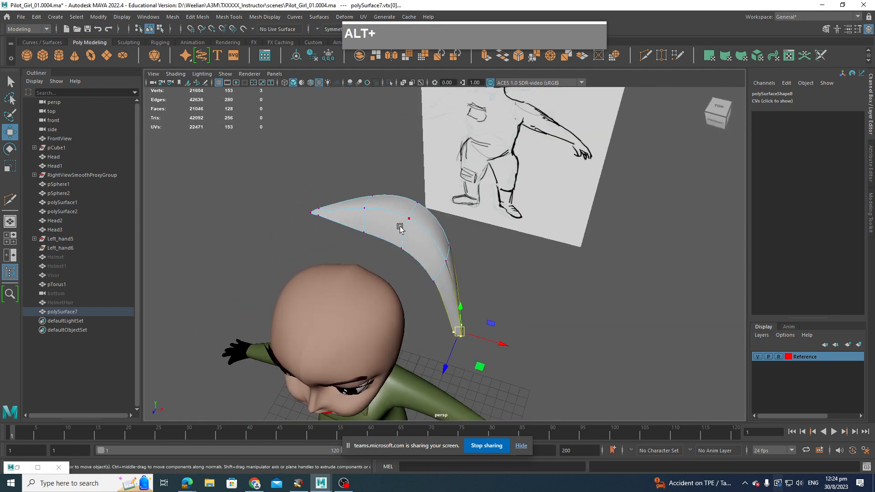
{"action": "right_click", "coordinate": [408, 228]}
{"action": "right_click_drag", "start_coordinate": [408, 227], "coordinate": [448, 214]}
Examine the arched hair piece's curvature and underside from several angles.
{"action": "scroll", "coordinate": [440, 284], "scroll_direction": "down", "scroll_amount": 3}
{"action": "left_click_drag", "start_coordinate": [440, 285], "coordinate": [473, 266], "text": "alt"}
{"action": "scroll", "coordinate": [473, 266], "scroll_direction": "up", "scroll_amount": 3}
{"action": "middle_click_drag", "start_coordinate": [473, 269], "coordinate": [497, 263], "text": "alt"}
{"action": "scroll", "coordinate": [496, 267], "scroll_direction": "up", "scroll_amount": 3}
{"action": "left_click_drag", "start_coordinate": [484, 295], "coordinate": [503, 276], "text": "alt"}
{"action": "scroll", "coordinate": [503, 274], "scroll_direction": "up", "scroll_amount": 4}
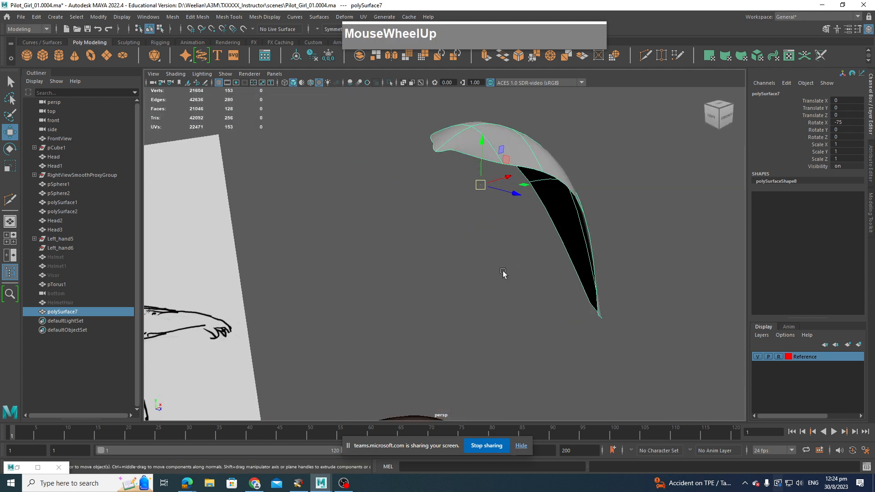
{"action": "middle_click_drag", "start_coordinate": [503, 275], "coordinate": [487, 292], "text": "alt"}
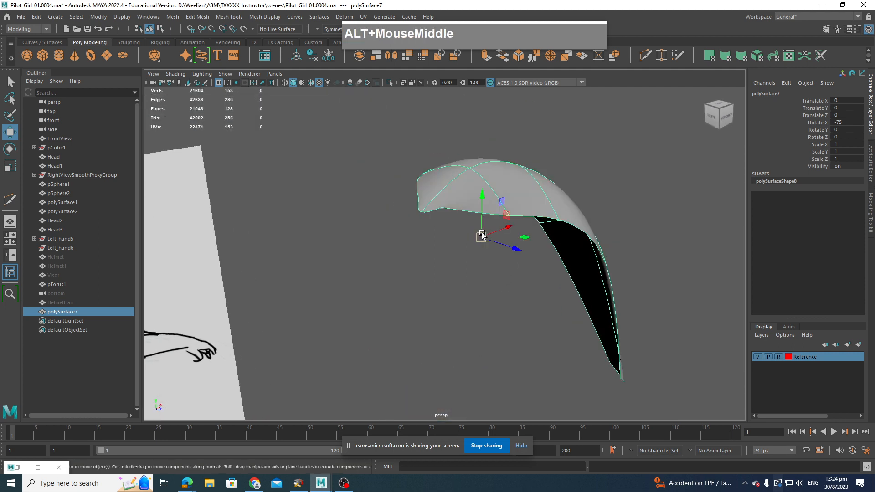
{"action": "left_click", "coordinate": [422, 213]}
{"action": "mouse_move", "coordinate": [422, 213]}
{"action": "left_mouse_down", "text": "alt"}
{"action": "mouse_move", "coordinate": [456, 237]}
{"action": "mouse_move", "coordinate": [538, 254]}
{"action": "mouse_move", "coordinate": [512, 250]}
{"action": "mouse_move", "coordinate": [533, 262]}
{"action": "left_mouse_up", "text": "alt"}
{"action": "scroll", "coordinate": [531, 264], "scroll_direction": "up", "scroll_amount": 2}
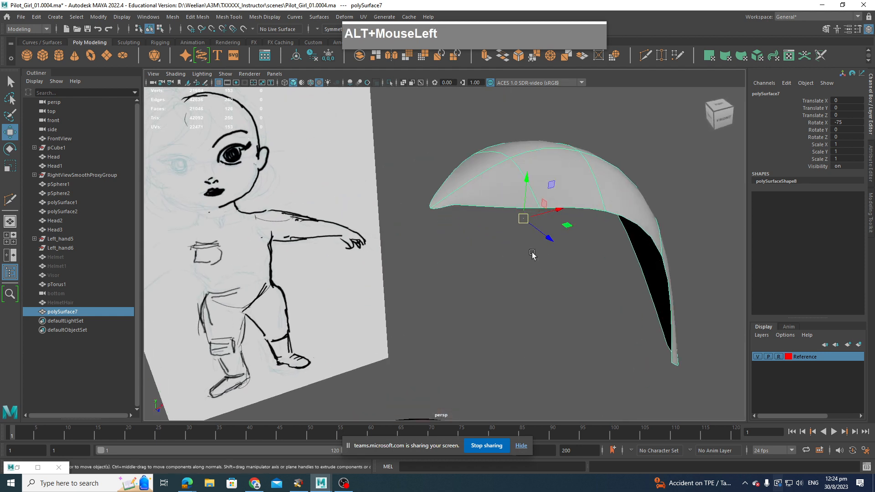
Edit the hair piece's pivot and snap it to the vertex at the left tip.
{"action": "key", "text": "d"}
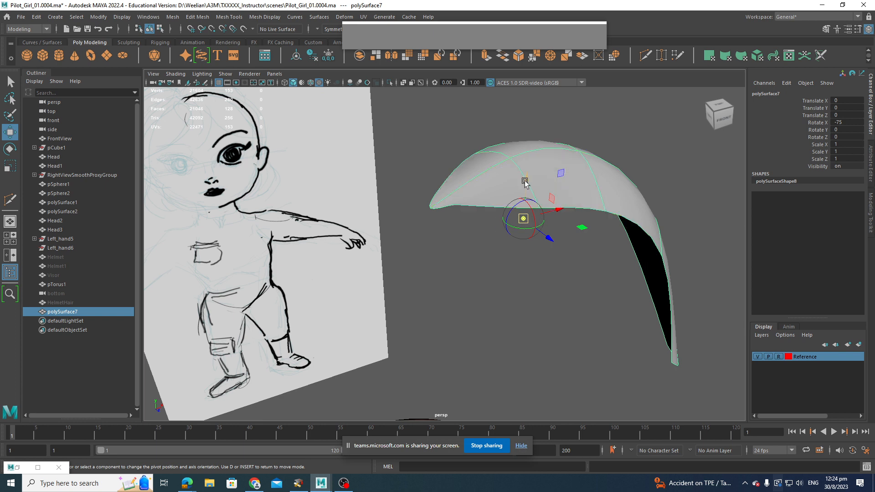
{"action": "middle_click", "coordinate": [432, 210]}
{"action": "left_click", "coordinate": [432, 211]}
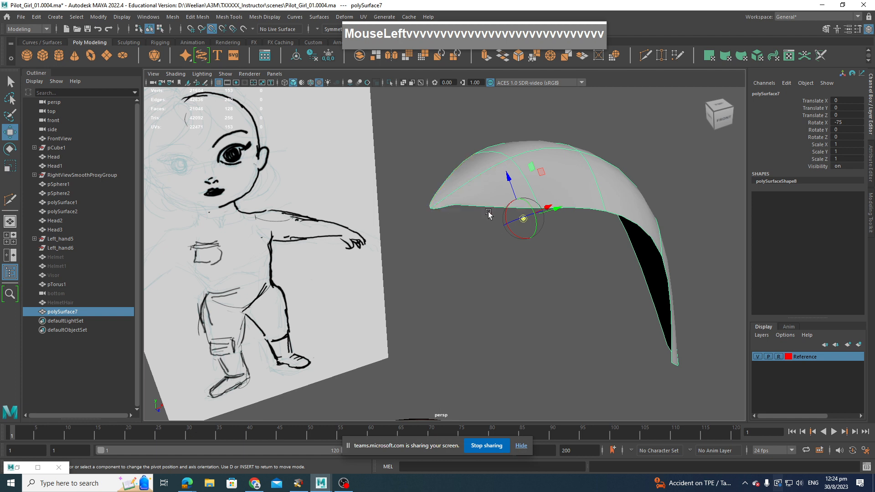
{"action": "right_click", "coordinate": [525, 222]}
{"action": "right_click_drag", "start_coordinate": [525, 222], "coordinate": [548, 209]}
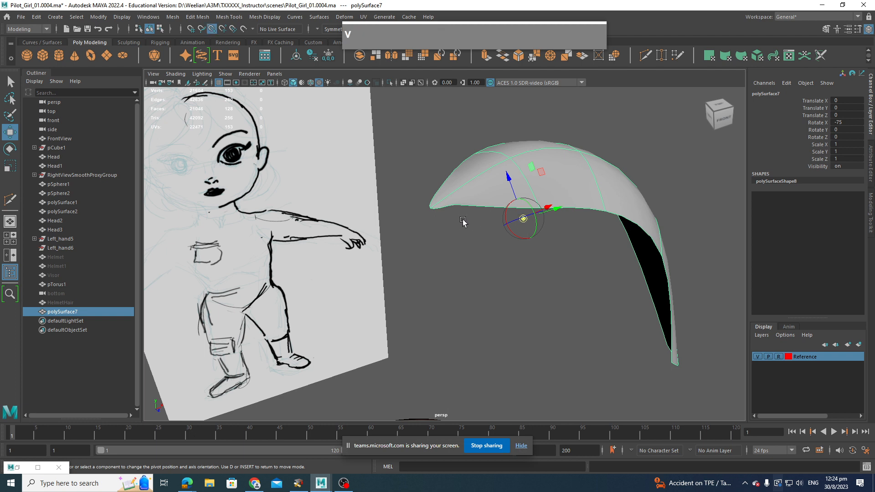
{"action": "key", "text": "v"}
{"action": "left_click", "coordinate": [432, 209]}
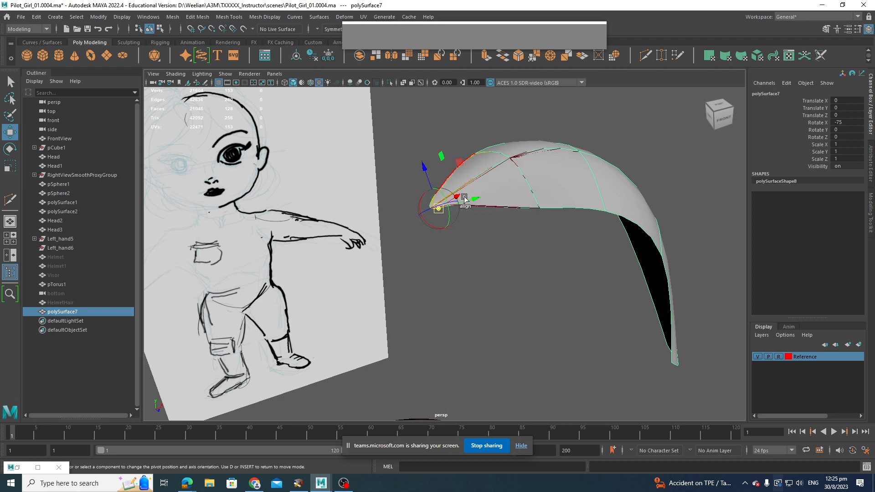
Reset the hair piece's pivot orientation and leave pivot editing.
{"action": "right_click", "coordinate": [441, 212]}
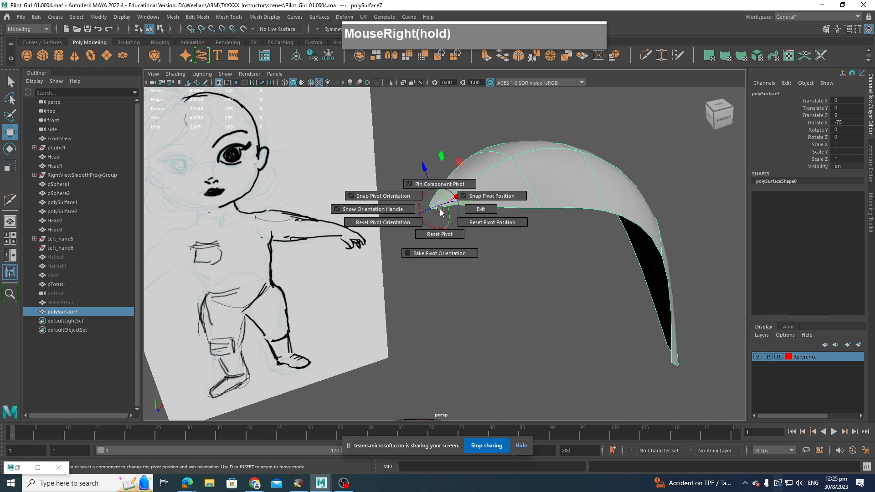
{"action": "right_click_drag", "start_coordinate": [441, 212], "coordinate": [401, 222]}
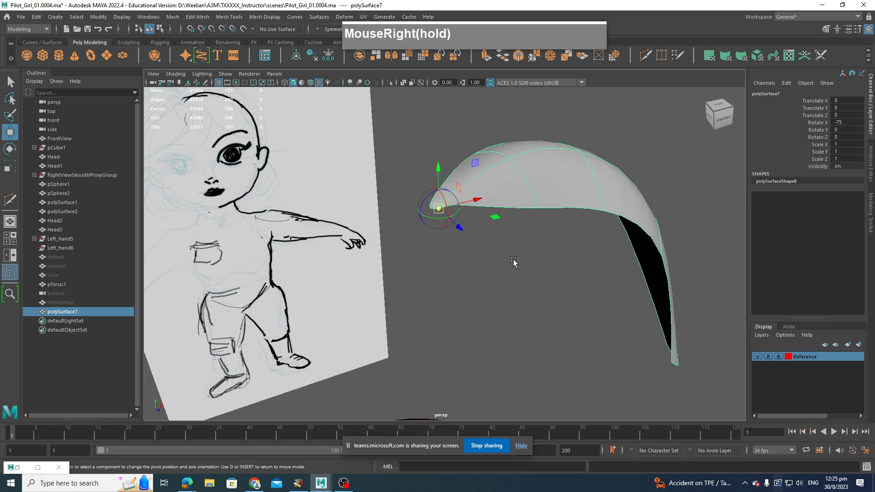
{"action": "scroll", "coordinate": [514, 261], "scroll_direction": "down", "scroll_amount": 2}
{"action": "scroll", "coordinate": [514, 263], "scroll_direction": "up", "scroll_amount": 2}
{"action": "scroll", "coordinate": [496, 231], "scroll_direction": "down", "scroll_amount": 2}
{"action": "scroll", "coordinate": [513, 263], "scroll_direction": "up", "scroll_amount": 2}
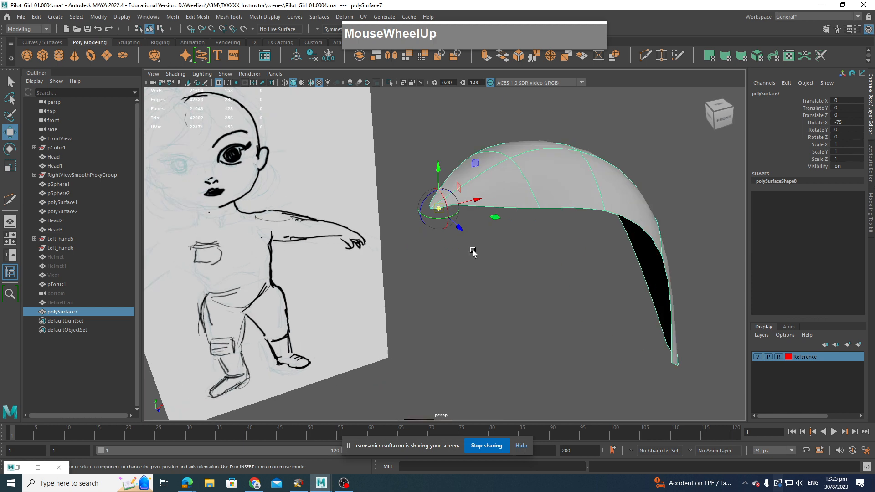
{"action": "key", "text": "d"}
Move the hair piece down to the crown of the head, to Translate Y -8.014 and Translate X -0.112.
{"action": "left_click_drag", "start_coordinate": [476, 197], "coordinate": [455, 206], "text": "alt"}
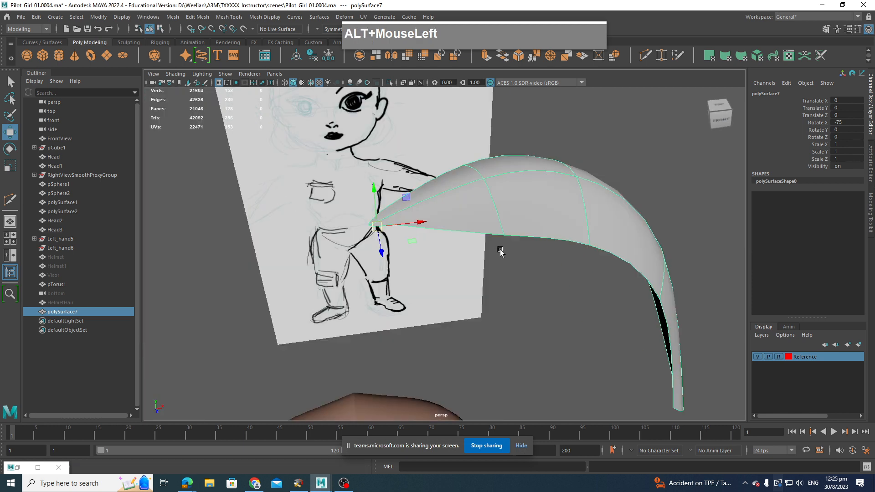
{"action": "scroll", "coordinate": [453, 245], "scroll_direction": "down", "scroll_amount": 2}
{"action": "left_click_drag", "start_coordinate": [453, 244], "coordinate": [448, 365], "text": "alt"}
{"action": "scroll", "coordinate": [469, 369], "scroll_direction": "down", "scroll_amount": 1}
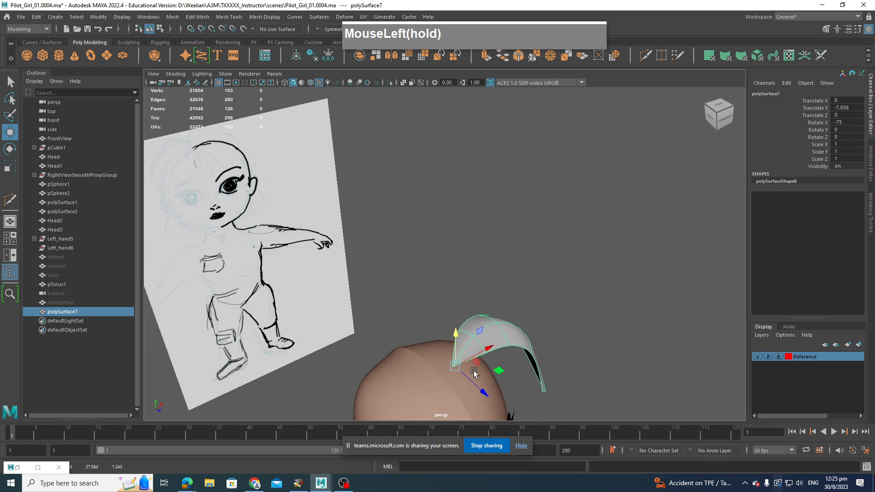
{"action": "left_click_drag", "start_coordinate": [456, 334], "coordinate": [455, 339]}
{"action": "left_click_drag", "start_coordinate": [473, 370], "coordinate": [440, 358], "text": "alt"}
{"action": "middle_click_drag", "start_coordinate": [440, 358], "coordinate": [502, 294], "text": "alt"}
{"action": "scroll", "coordinate": [491, 261], "scroll_direction": "up", "scroll_amount": 3}
{"action": "left_click_drag", "start_coordinate": [508, 284], "coordinate": [489, 292]}
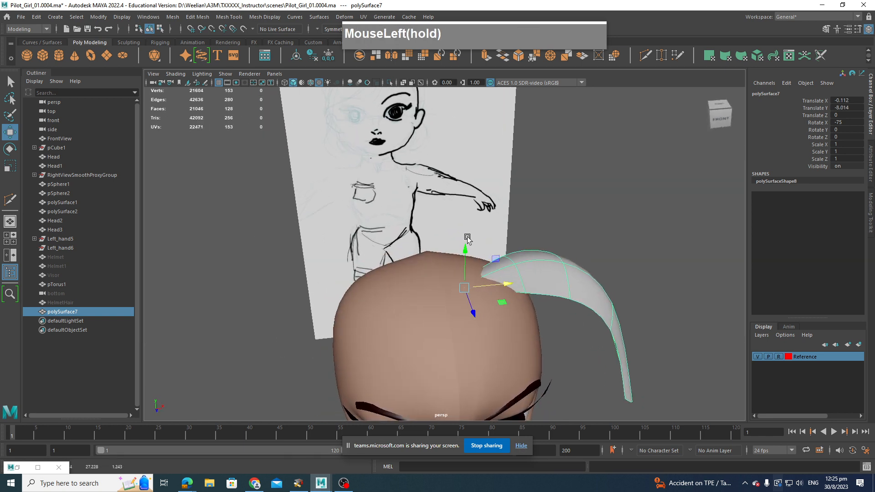
Make the Head mesh a live surface and place the hair piece's root tip on the top center of the head.
{"action": "left_click", "coordinate": [475, 333]}
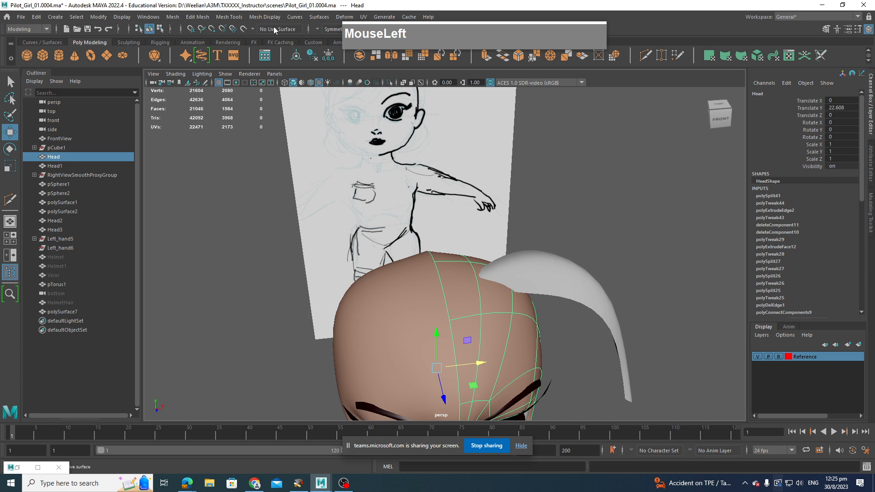
{"action": "left_click", "coordinate": [244, 29]}
{"action": "left_click", "coordinate": [541, 282]}
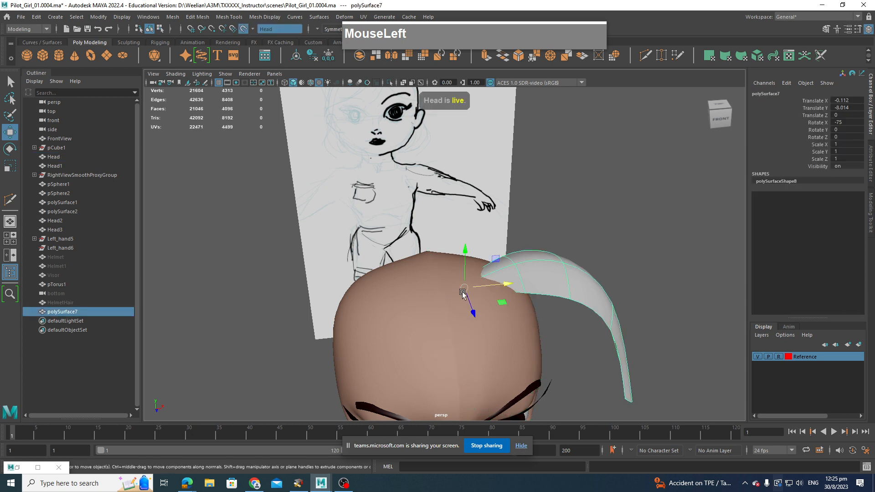
{"action": "left_click_drag", "start_coordinate": [463, 289], "coordinate": [526, 247]}
{"action": "left_click_drag", "start_coordinate": [455, 273], "coordinate": [483, 305], "text": "alt"}
Turn off the live surface and, in the front view, raise the hair piece's vertex column nearest the root above the scalp.
{"action": "key", "text": "space"}
{"action": "middle_click_drag", "start_coordinate": [471, 343], "coordinate": [463, 212], "text": "alt"}
{"action": "right_click_drag", "start_coordinate": [463, 209], "coordinate": [420, 210]}
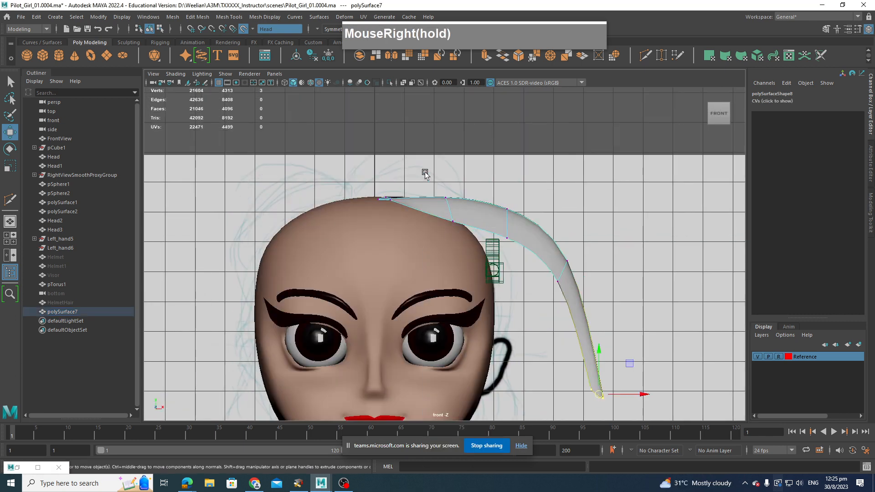
{"action": "left_click_drag", "start_coordinate": [423, 174], "coordinate": [470, 235]}
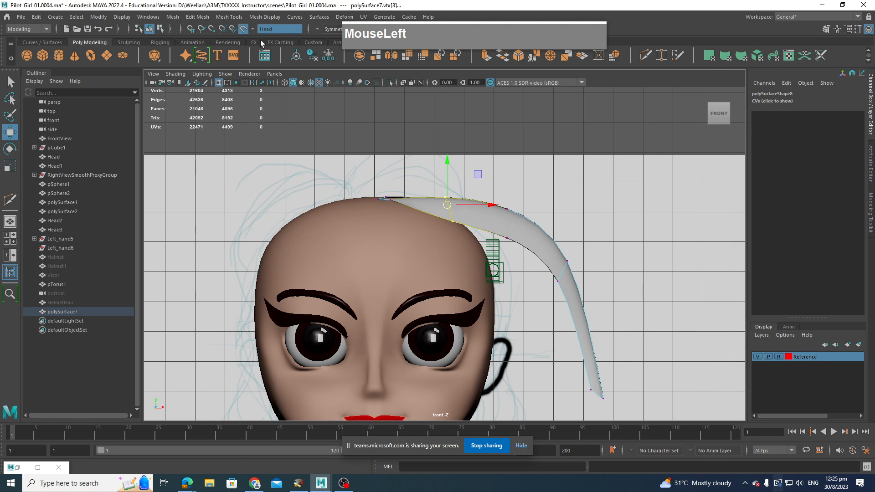
{"action": "left_click", "coordinate": [241, 30]}
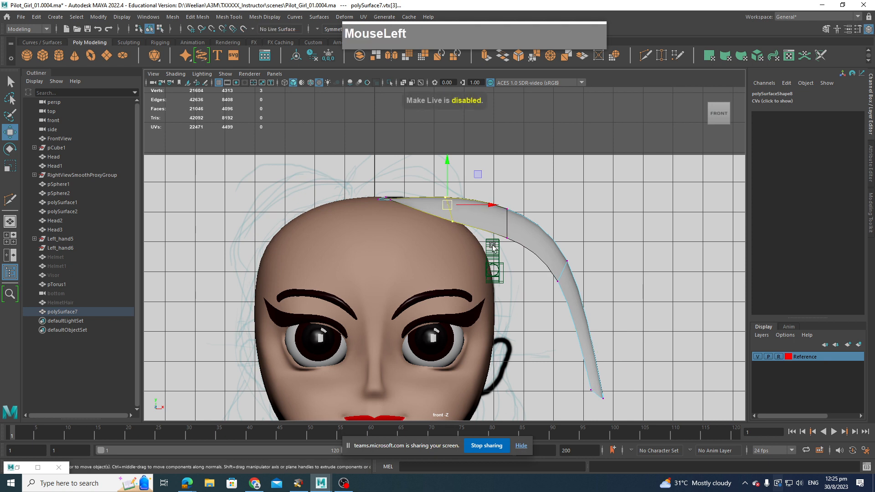
{"action": "left_click_drag", "start_coordinate": [436, 199], "coordinate": [433, 169]}
Rotate the hair piece's middle vertex column to follow the direction of the arc.
{"action": "left_click", "coordinate": [505, 214]}
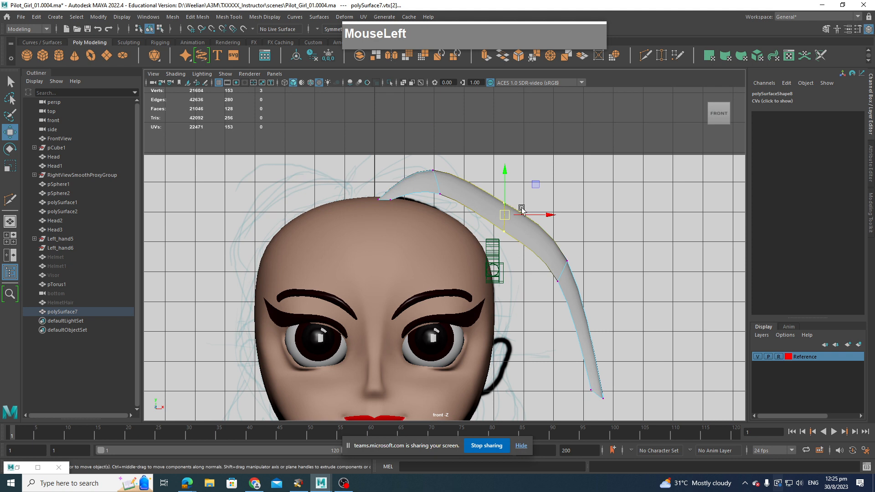
{"action": "key", "text": "e"}
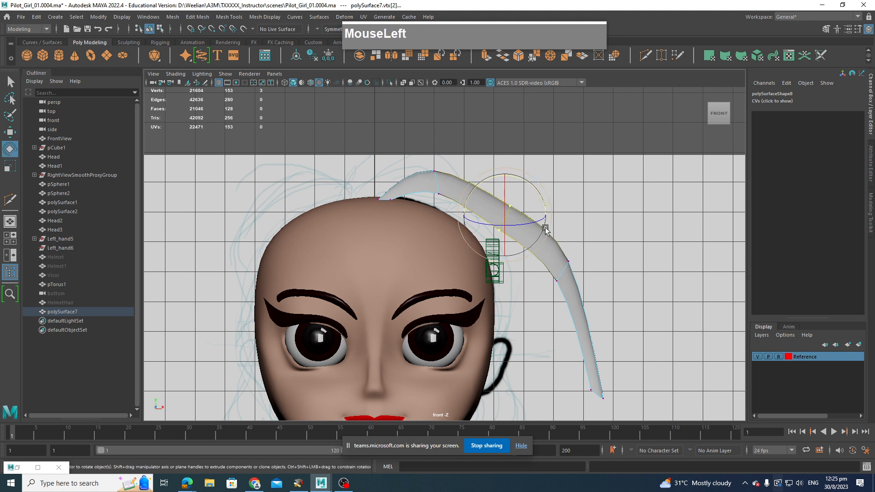
Move the hair piece's middle, lower and tip vertex columns inward so the lock hugs the side of the head.
{"action": "key", "text": "w"}
{"action": "left_click_drag", "start_coordinate": [508, 218], "coordinate": [477, 191]}
{"action": "left_click_drag", "start_coordinate": [591, 299], "coordinate": [532, 241]}
{"action": "middle_click_drag", "start_coordinate": [596, 300], "coordinate": [575, 240], "text": "alt"}
{"action": "left_click_drag", "start_coordinate": [614, 372], "coordinate": [476, 314]}
{"action": "left_click_drag", "start_coordinate": [488, 184], "coordinate": [536, 227]}
Lower the lock's upper vertex columns closer to the scalp so the arc follows the curve of the crown.
{"action": "left_click_drag", "start_coordinate": [547, 191], "coordinate": [489, 204]}
{"action": "left_click", "coordinate": [458, 113]}
{"action": "left_click_drag", "start_coordinate": [487, 117], "coordinate": [435, 165]}
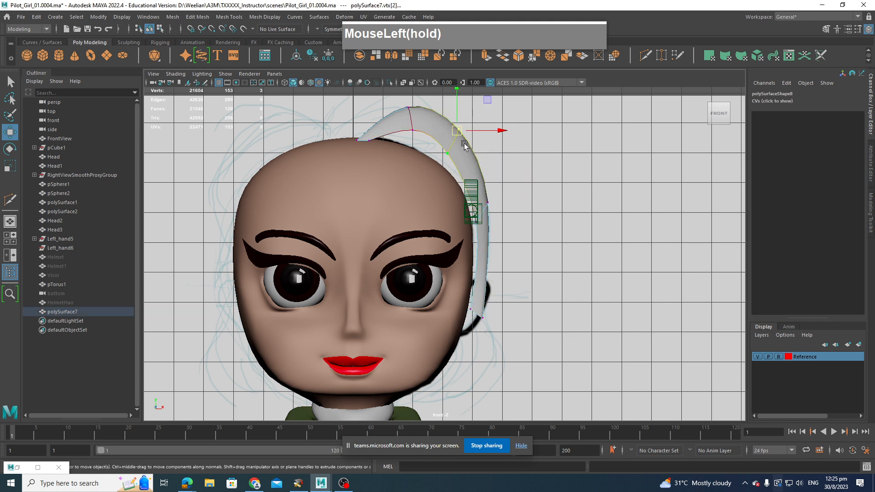
{"action": "left_click_drag", "start_coordinate": [458, 135], "coordinate": [451, 153]}
{"action": "left_click_drag", "start_coordinate": [382, 110], "coordinate": [402, 127]}
Scale the lock's tip vertices and move the tip farther down beside the cheek.
{"action": "left_click_drag", "start_coordinate": [531, 370], "coordinate": [473, 319]}
{"action": "key", "text": "r"}
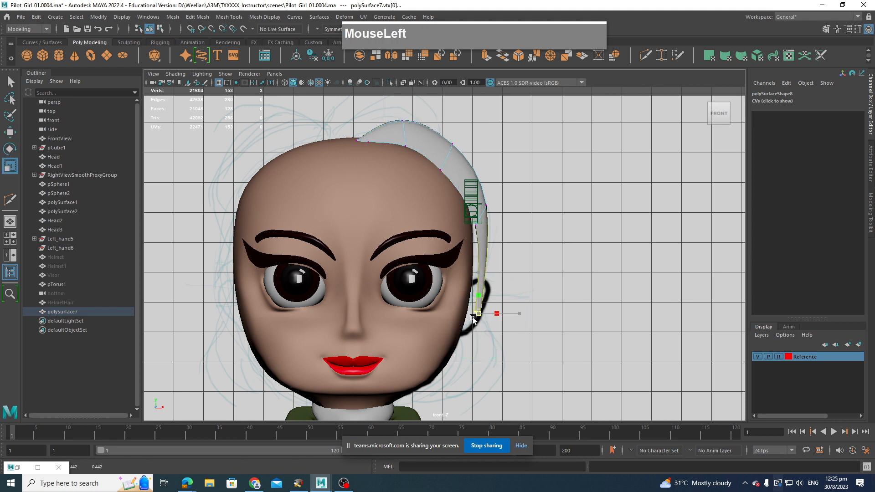
{"action": "left_click_drag", "start_coordinate": [525, 256], "coordinate": [471, 344]}
{"action": "key", "text": "w"}
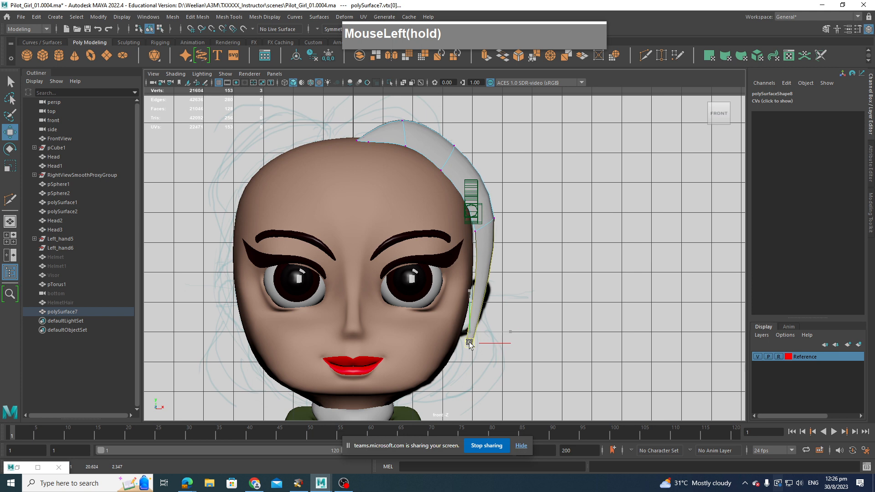
Insert an edge loop with Multi-Cut across the hair lock between its lower vertex column and its tip.
{"action": "scroll", "coordinate": [482, 318], "scroll_direction": "up", "scroll_amount": 3}
{"action": "middle_click_drag", "start_coordinate": [482, 317], "coordinate": [453, 287], "text": "alt"}
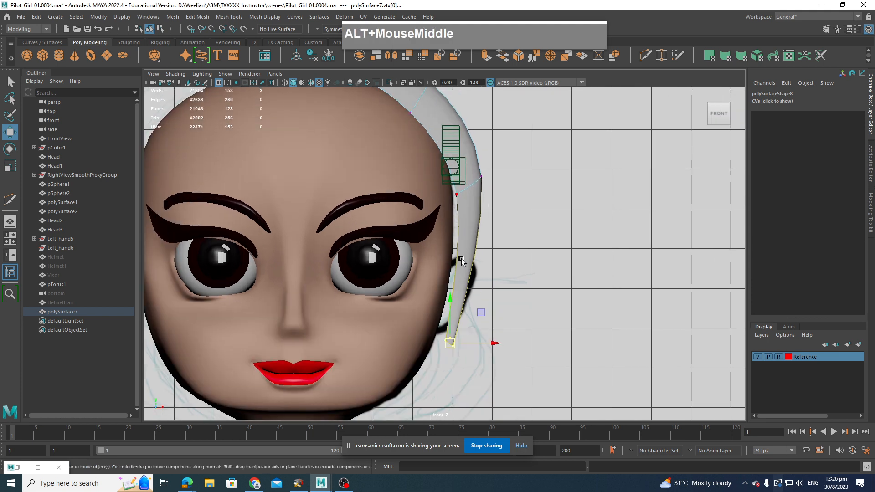
{"action": "right_click_drag", "start_coordinate": [461, 259], "coordinate": [422, 257], "text": "shift"}
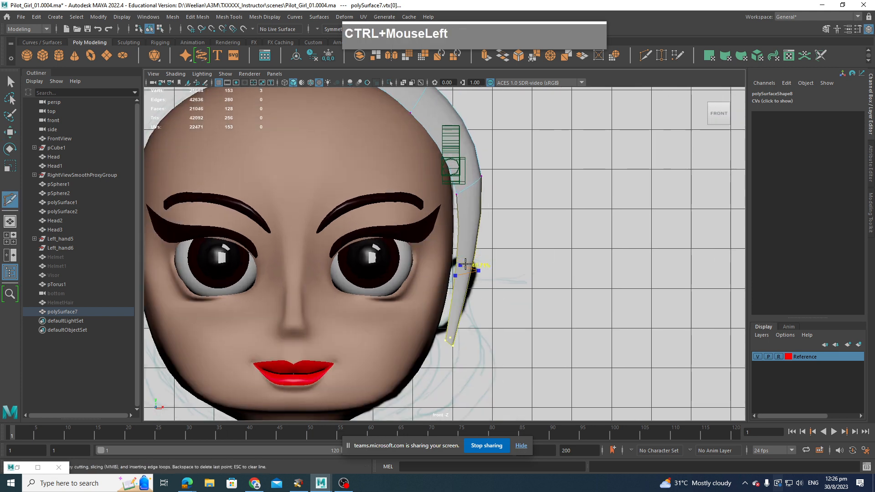
{"action": "left_click", "coordinate": [465, 264], "text": "ctrl"}
{"action": "key", "text": "q"}
Rotate the lock's tip vertices and move them away from the face to start an outward curl.
{"action": "right_click_drag", "start_coordinate": [465, 232], "coordinate": [426, 235]}
{"action": "left_click_drag", "start_coordinate": [430, 324], "coordinate": [431, 323]}
{"action": "key", "text": "w"}
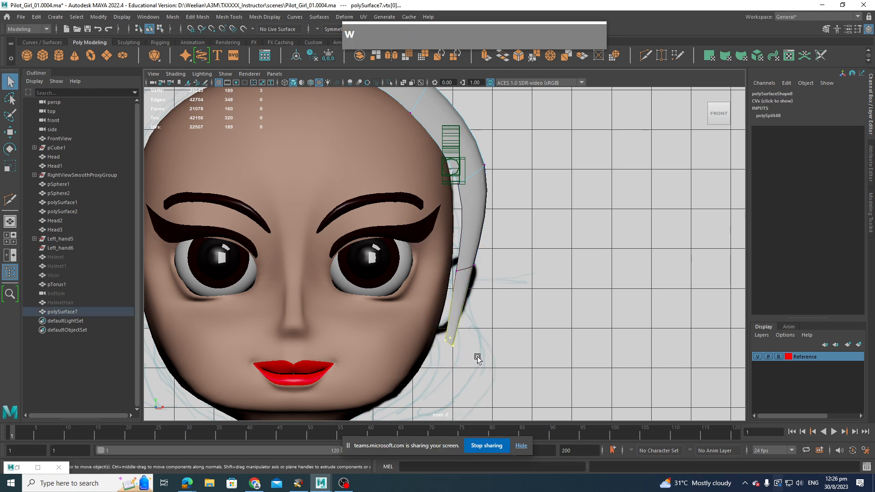
{"action": "key", "text": "e"}
{"action": "left_click_drag", "start_coordinate": [444, 262], "coordinate": [443, 262]}
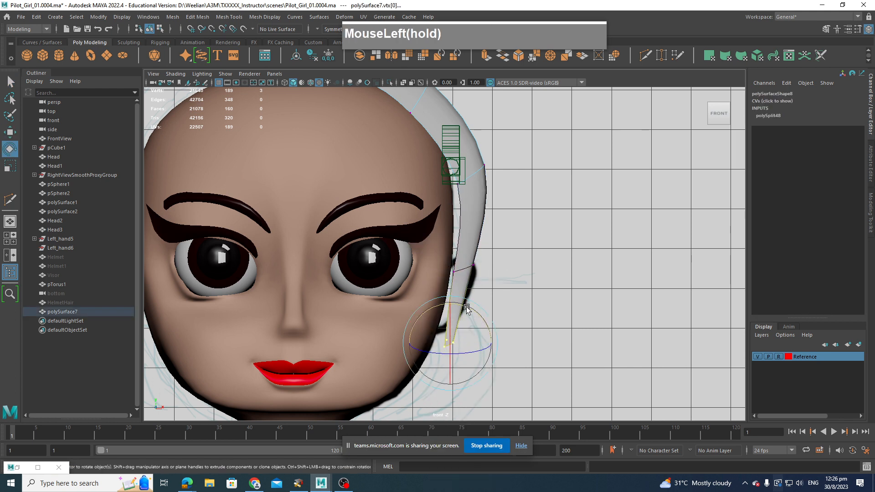
{"action": "key", "text": "w"}
{"action": "left_click_drag", "start_coordinate": [450, 343], "coordinate": [524, 337]}
Move the lock's lower vertex columns in toward the head and place the tip outside the ear as a smooth flick.
{"action": "left_click_drag", "start_coordinate": [524, 295], "coordinate": [445, 246]}
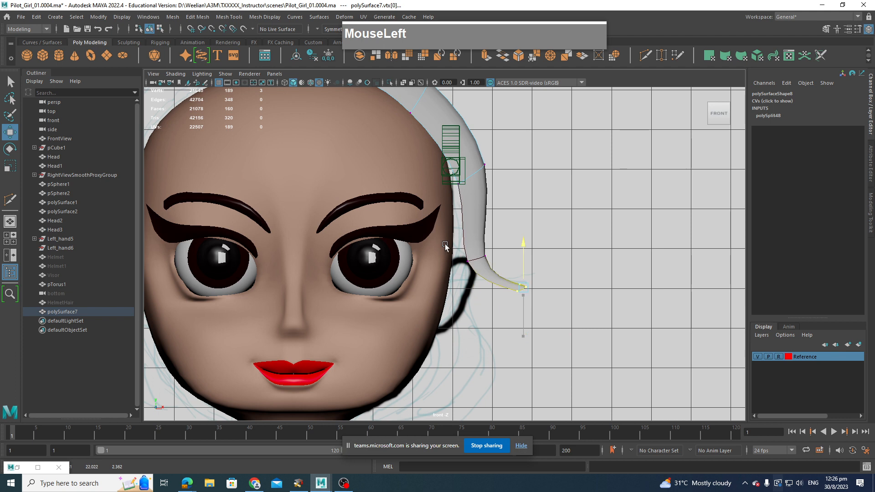
{"action": "left_click_drag", "start_coordinate": [524, 288], "coordinate": [541, 305]}
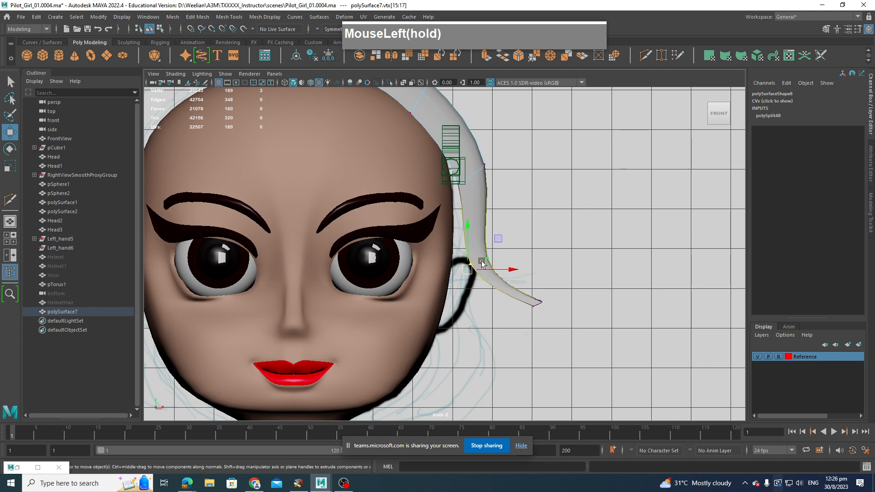
{"action": "left_click_drag", "start_coordinate": [489, 269], "coordinate": [465, 283]}
{"action": "left_click_drag", "start_coordinate": [544, 319], "coordinate": [509, 324]}
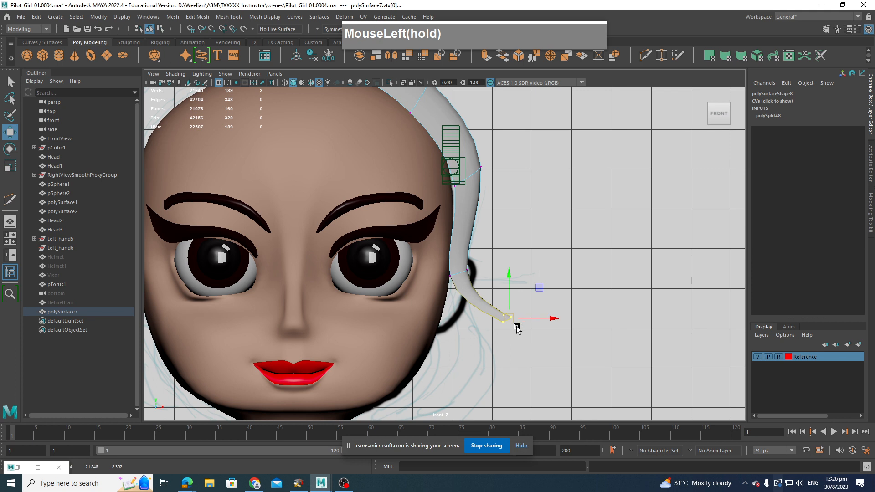
Return the hair lock to object mode and view it from above in the perspective view.
{"action": "scroll", "coordinate": [515, 327], "scroll_direction": "down", "scroll_amount": 3}
{"action": "middle_click_drag", "start_coordinate": [505, 322], "coordinate": [508, 395], "text": "alt"}
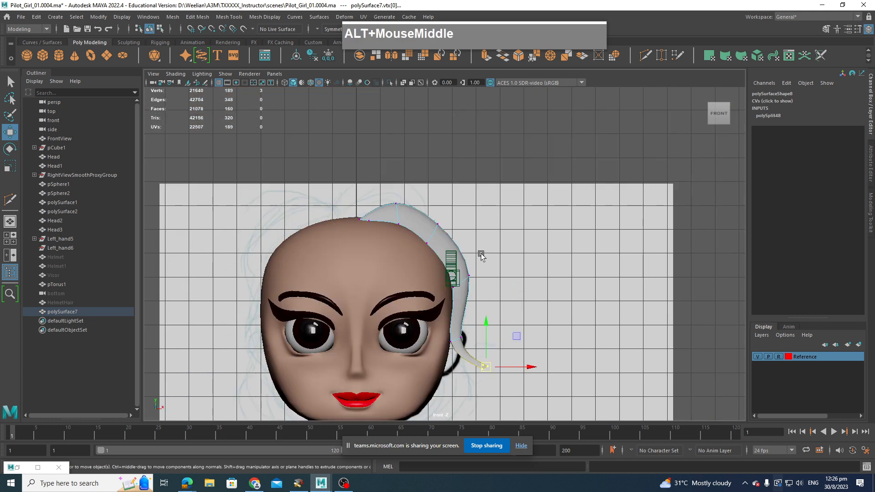
{"action": "right_click_drag", "start_coordinate": [450, 239], "coordinate": [491, 217]}
{"action": "key", "text": "space"}
{"action": "left_click_drag", "start_coordinate": [450, 224], "coordinate": [459, 205]}
{"action": "left_click_drag", "start_coordinate": [459, 214], "coordinate": [557, 321], "text": "alt"}
{"action": "scroll", "coordinate": [459, 288], "scroll_direction": "down", "scroll_amount": 3}
{"action": "scroll", "coordinate": [490, 287], "scroll_direction": "up", "scroll_amount": 2}
Try to rotate a duplicate of the hair lock about its root toward the face, and undo it.
{"action": "key", "text": "alt+e"}
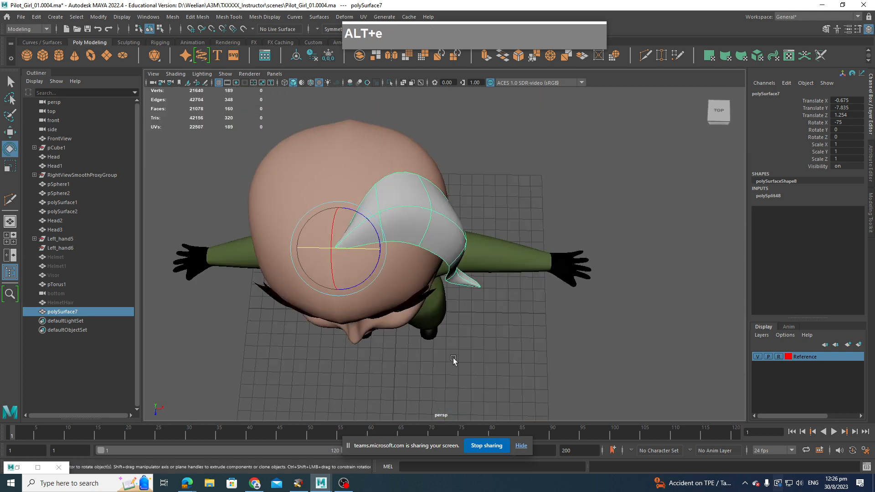
{"action": "mouse_move", "coordinate": [375, 264]}
{"action": "left_mouse_down", "text": "shift"}
{"action": "mouse_move", "coordinate": [373, 279]}
{"action": "mouse_move", "coordinate": [390, 288]}
{"action": "left_mouse_up", "text": "shift"}
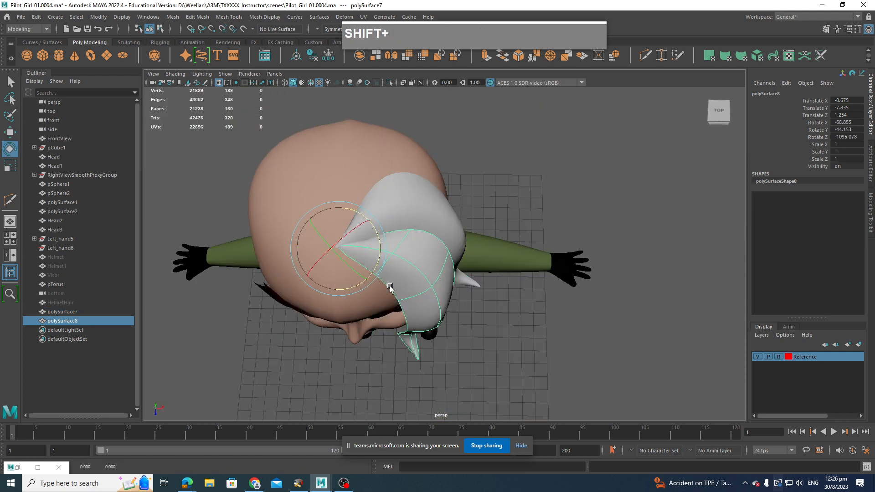
{"action": "key", "text": "shift+z"}
{"action": "left_click", "coordinate": [409, 240]}
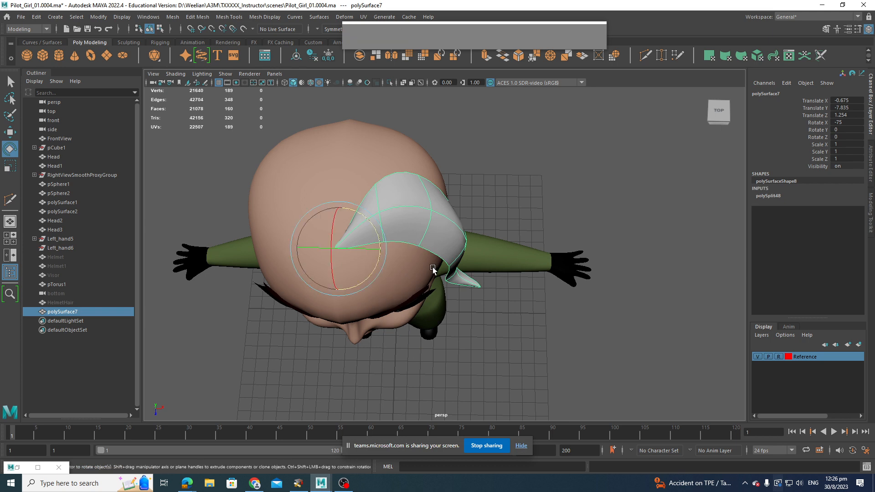
Enlarge the rotate manipulator and rotate a duplicate lock about the root toward the front, to Rotate X -70.784, Y -38.151, Z -12.151.
{"action": "key", "text": "equal"}
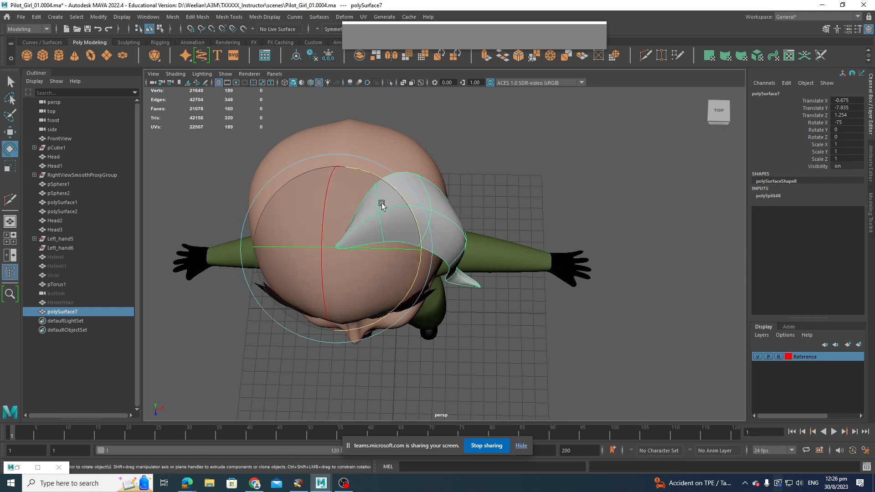
{"action": "mouse_move", "coordinate": [471, 321]}
{"action": "left_mouse_down", "text": "alt"}
{"action": "mouse_move", "coordinate": [447, 333]}
{"action": "mouse_move", "coordinate": [465, 324]}
{"action": "mouse_move", "coordinate": [465, 338]}
{"action": "left_mouse_up", "text": "alt"}
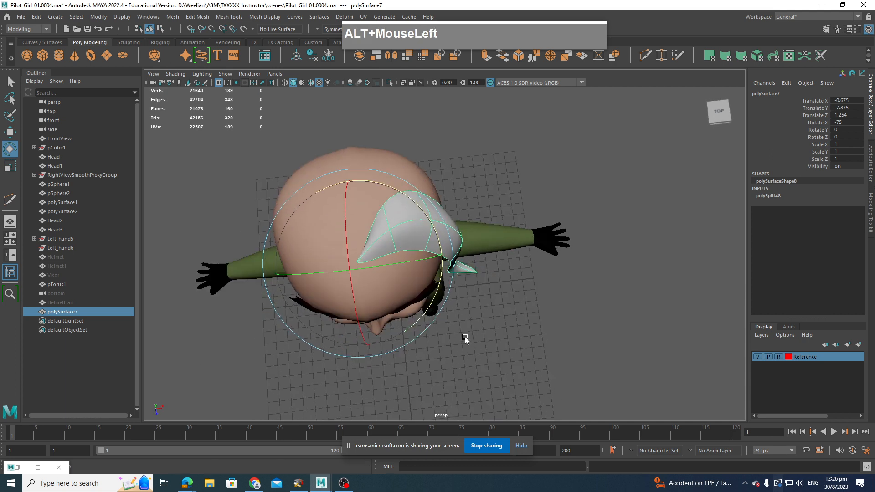
{"action": "mouse_move", "coordinate": [443, 288]}
{"action": "left_mouse_down", "text": "alt"}
{"action": "mouse_move", "coordinate": [434, 279]}
{"action": "mouse_move", "coordinate": [468, 223]}
{"action": "left_mouse_up", "text": "alt"}
{"action": "left_click_drag", "start_coordinate": [472, 313], "coordinate": [458, 351], "text": "alt"}
{"action": "middle_click_drag", "start_coordinate": [457, 351], "coordinate": [442, 319], "text": "alt"}
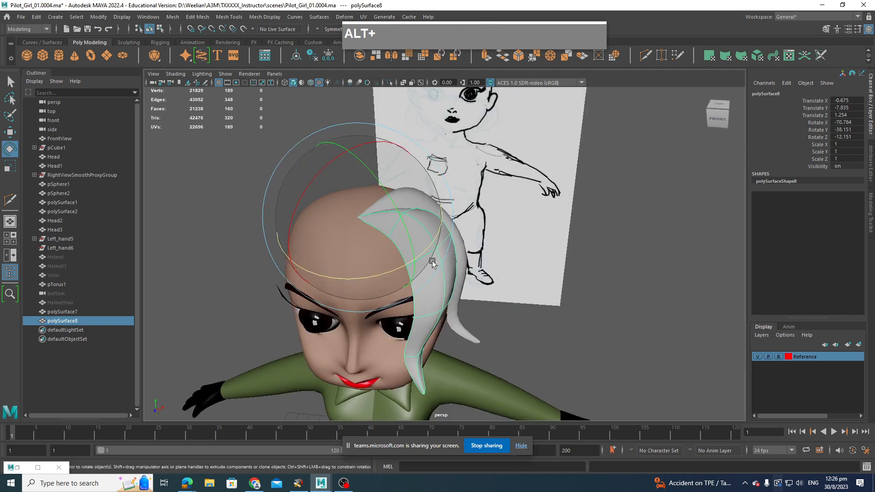
Rotate two more duplicate locks about the root: one across the face (11.795, -74.669, -102.218), one toward the back (-69.108, 43.465, 14.712).
{"action": "mouse_move", "coordinate": [432, 260]}
{"action": "left_mouse_down", "text": "alt"}
{"action": "mouse_move", "coordinate": [406, 305]}
{"action": "mouse_move", "coordinate": [396, 251]}
{"action": "mouse_move", "coordinate": [378, 316]}
{"action": "left_mouse_up", "text": "alt"}
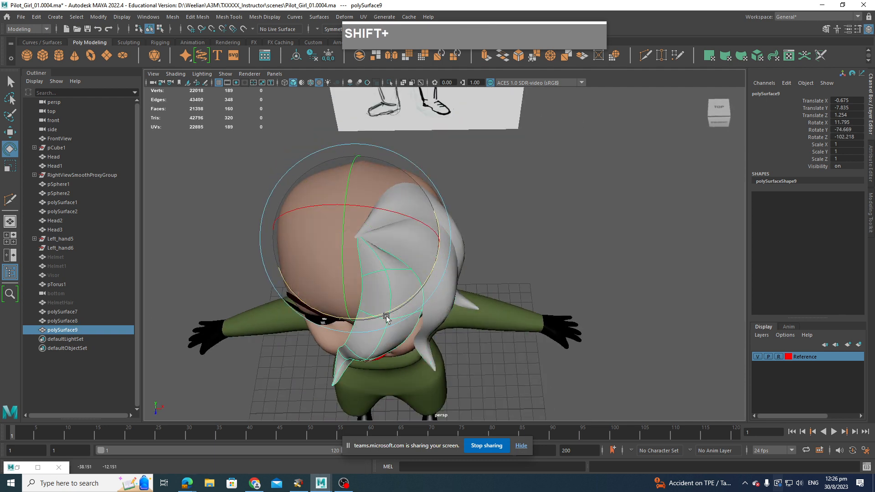
{"action": "mouse_move", "coordinate": [496, 260]}
{"action": "left_mouse_down", "text": "alt"}
{"action": "mouse_move", "coordinate": [478, 266]}
{"action": "mouse_move", "coordinate": [480, 220]}
{"action": "mouse_move", "coordinate": [502, 149]}
{"action": "mouse_move", "coordinate": [494, 183]}
{"action": "mouse_move", "coordinate": [459, 221]}
{"action": "mouse_move", "coordinate": [568, 196]}
{"action": "left_mouse_up", "text": "alt"}
{"action": "left_click", "coordinate": [496, 266]}
{"action": "scroll", "coordinate": [502, 203], "scroll_direction": "up", "scroll_amount": 4}
{"action": "middle_click_drag", "start_coordinate": [474, 207], "coordinate": [445, 207], "text": "alt"}
Pull the back lock's upper vertices outward so they clear the scalp.
{"action": "right_click", "coordinate": [425, 207]}
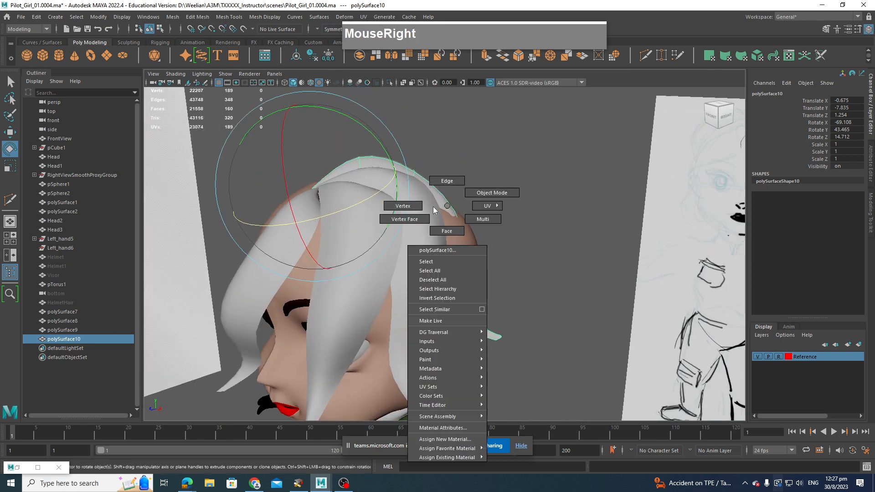
{"action": "left_click_drag", "start_coordinate": [424, 206], "coordinate": [558, 308], "text": "alt"}
{"action": "key", "text": "w"}
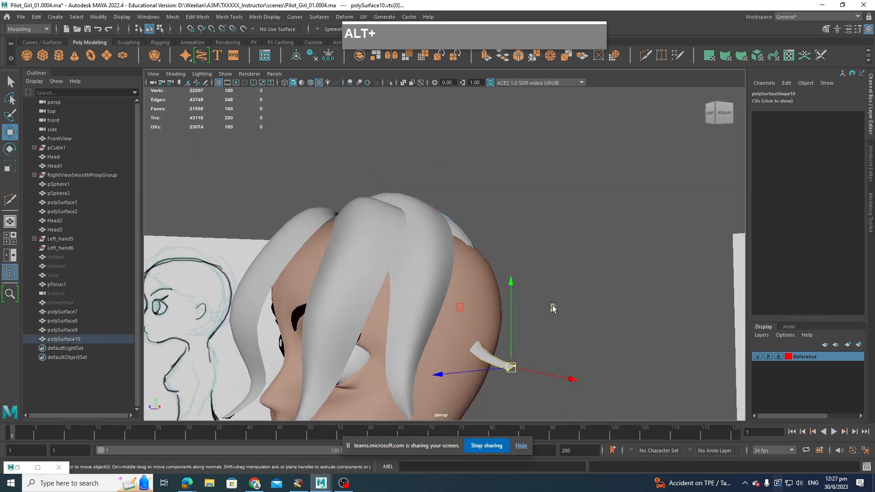
{"action": "left_click_drag", "start_coordinate": [472, 245], "coordinate": [428, 149], "text": "alt"}
{"action": "mouse_move", "coordinate": [451, 177]}
{"action": "left_mouse_down"}
{"action": "mouse_move", "coordinate": [467, 167]}
{"action": "mouse_move", "coordinate": [461, 172]}
{"action": "left_mouse_up"}
{"action": "left_click_drag", "start_coordinate": [475, 245], "coordinate": [538, 269], "text": "alt"}
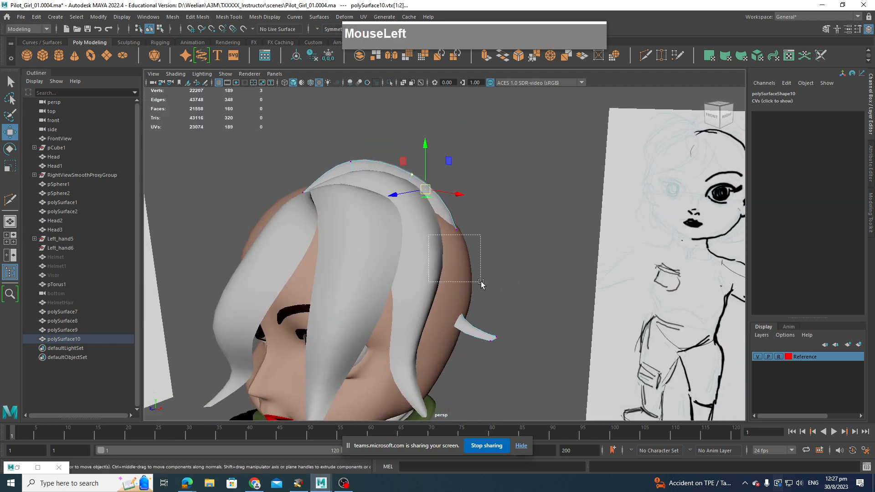
{"action": "left_click_drag", "start_coordinate": [471, 282], "coordinate": [517, 256], "text": "alt"}
{"action": "left_click_drag", "start_coordinate": [517, 257], "coordinate": [535, 245], "text": "alt"}
Move the back lock's middle and lower vertices outward so the strand lies over the back of the head.
{"action": "key", "text": "b"}
{"action": "left_click_drag", "start_coordinate": [606, 312], "coordinate": [565, 316]}
{"action": "left_click_drag", "start_coordinate": [565, 316], "coordinate": [531, 310], "text": "alt"}
{"action": "mouse_move", "coordinate": [472, 270]}
{"action": "left_mouse_down"}
{"action": "mouse_move", "coordinate": [500, 308]}
{"action": "mouse_move", "coordinate": [468, 254]}
{"action": "left_mouse_up"}
{"action": "left_click_drag", "start_coordinate": [485, 274], "coordinate": [548, 284], "text": "alt"}
{"action": "mouse_move", "coordinate": [475, 329]}
{"action": "left_mouse_down"}
{"action": "mouse_move", "coordinate": [532, 350]}
{"action": "mouse_move", "coordinate": [474, 328]}
{"action": "left_mouse_up"}
{"action": "left_click_drag", "start_coordinate": [499, 374], "coordinate": [569, 345], "text": "alt"}
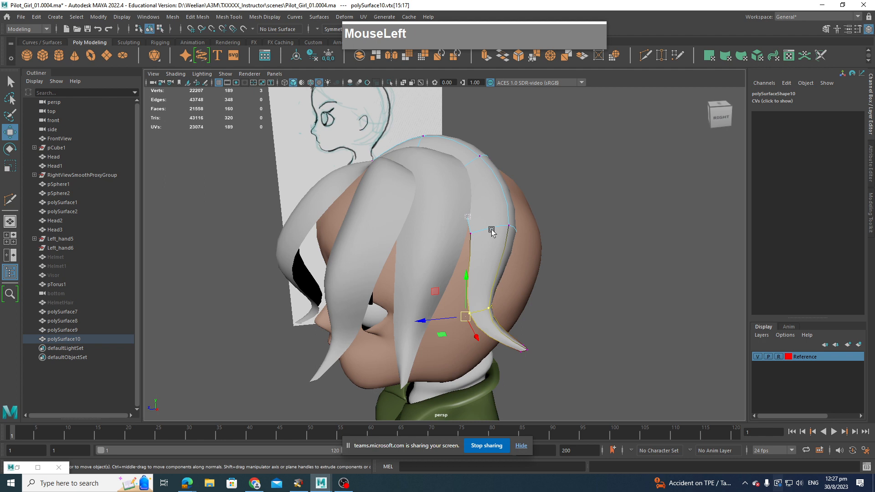
{"action": "left_click_drag", "start_coordinate": [499, 236], "coordinate": [468, 308]}
{"action": "left_click", "coordinate": [460, 298]}
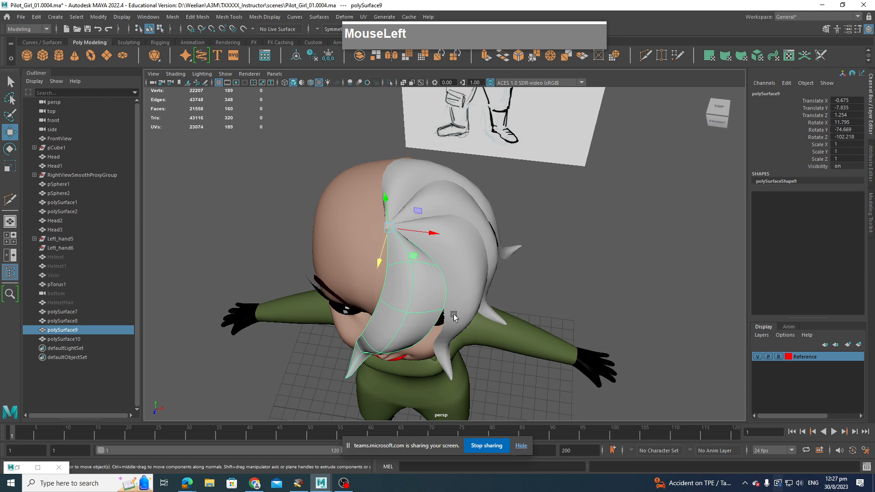
{"action": "left_click", "coordinate": [482, 263], "text": "shift"}
{"action": "left_click", "coordinate": [435, 187], "text": "shift"}
{"action": "left_click", "coordinate": [396, 168], "text": "shift"}
{"action": "mouse_move", "coordinate": [403, 167]}
{"action": "right_mouse_down", "text": "shift"}
{"action": "mouse_move", "coordinate": [392, 393]}
{"action": "mouse_move", "coordinate": [407, 370]}
{"action": "mouse_move", "coordinate": [400, 202]}
{"action": "right_mouse_up", "text": "shift"}
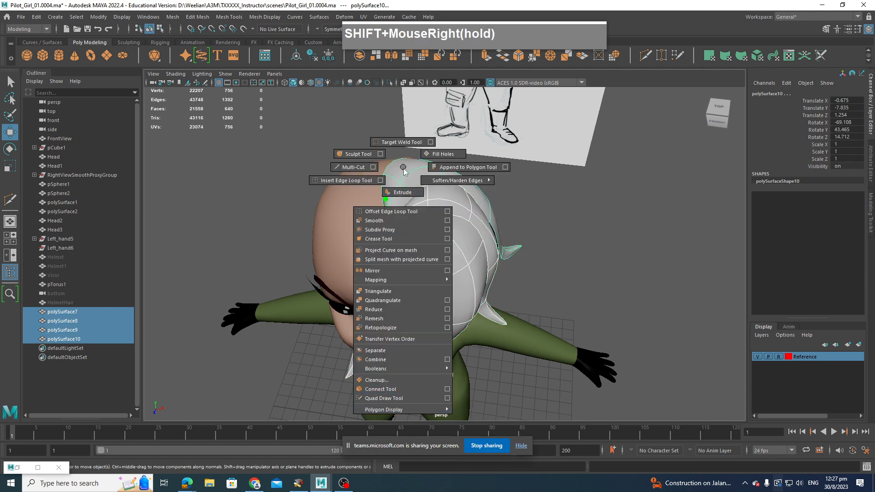
{"action": "right_click_drag", "start_coordinate": [404, 169], "coordinate": [404, 167], "text": "shift"}
{"action": "right_click_drag", "start_coordinate": [404, 167], "coordinate": [449, 155]}
{"action": "left_click", "coordinate": [585, 201]}
{"action": "left_click", "coordinate": [406, 183]}
{"action": "left_click", "coordinate": [461, 210], "text": "shift"}
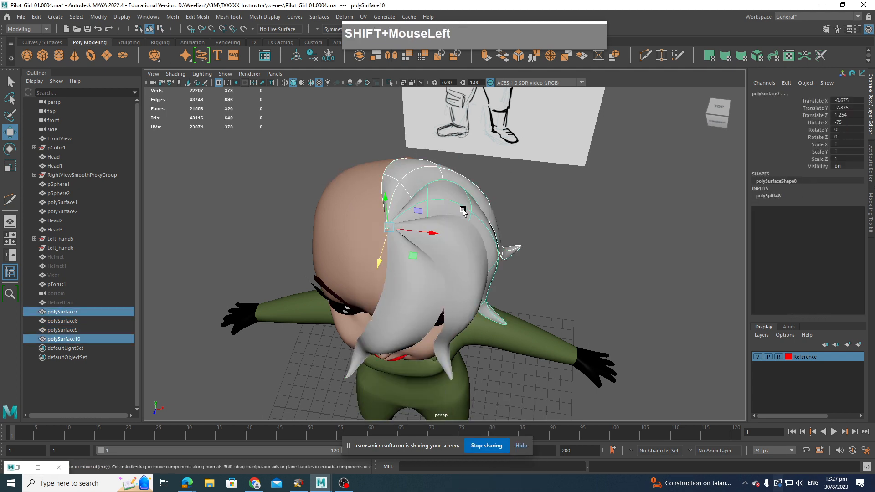
{"action": "left_click", "coordinate": [474, 258], "text": "shift"}
{"action": "left_click", "coordinate": [399, 284], "text": "shift"}
{"action": "right_click_drag", "start_coordinate": [424, 283], "coordinate": [431, 312], "text": "shift"}
{"action": "right_click_drag", "start_coordinate": [429, 247], "coordinate": [522, 367], "text": "shift"}
Assign the hairColor material to the lock across the face and repeat it on the other three locks.
{"action": "left_click", "coordinate": [425, 233]}
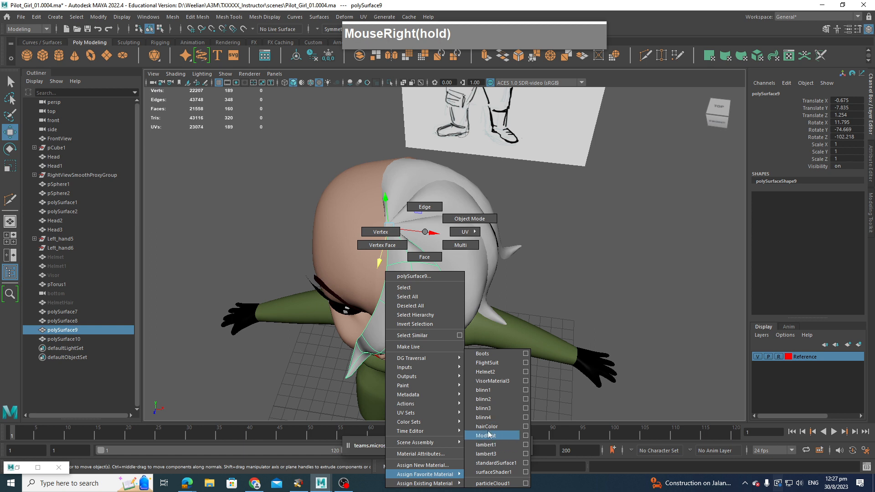
{"action": "right_click_drag", "start_coordinate": [489, 434], "coordinate": [501, 426]}
{"action": "left_click", "coordinate": [452, 258]}
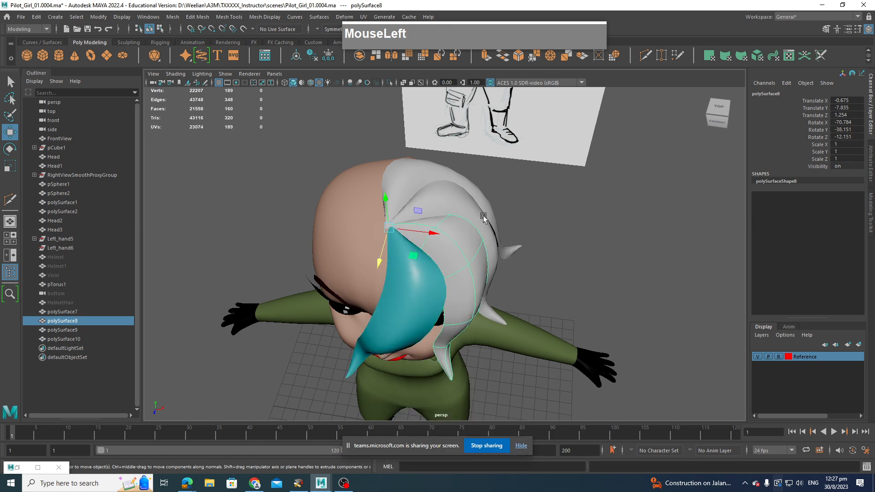
{"action": "key", "text": "g"}
{"action": "left_click", "coordinate": [455, 199]}
{"action": "key", "text": "g"}
{"action": "left_click", "coordinate": [407, 169]}
{"action": "key", "text": "g"}
Select all four hair locks and combine them into one mesh.
{"action": "left_click_drag", "start_coordinate": [538, 277], "coordinate": [406, 198], "text": "alt"}
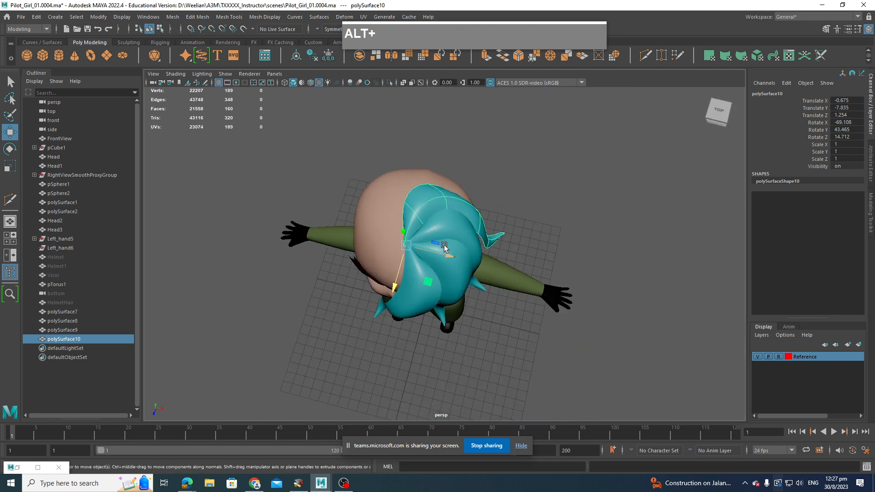
{"action": "left_click_drag", "start_coordinate": [445, 246], "coordinate": [444, 316], "text": "alt"}
{"action": "scroll", "coordinate": [513, 283], "scroll_direction": "up", "scroll_amount": 3}
{"action": "left_click", "coordinate": [469, 211]}
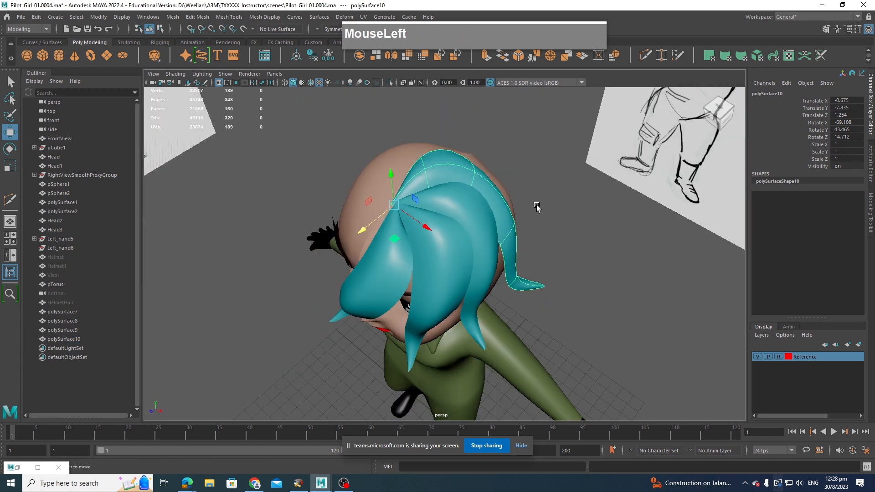
{"action": "left_click", "coordinate": [469, 212], "text": "shift"}
{"action": "left_click", "coordinate": [460, 258], "text": "shift"}
{"action": "left_click", "coordinate": [405, 282], "text": "shift"}
{"action": "left_click_drag", "start_coordinate": [520, 284], "coordinate": [568, 266], "text": "alt"}
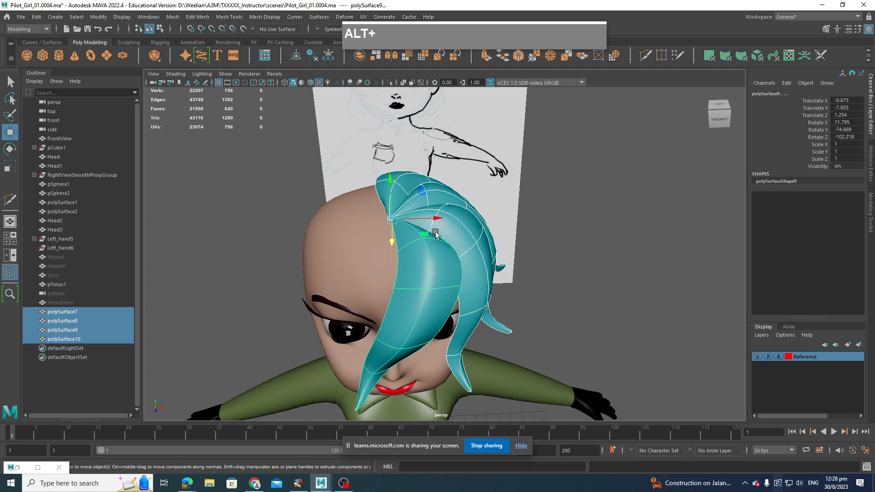
{"action": "middle_click_drag", "start_coordinate": [436, 234], "coordinate": [421, 221], "text": "alt"}
{"action": "left_click", "coordinate": [173, 16]}
{"action": "left_click", "coordinate": [188, 54]}
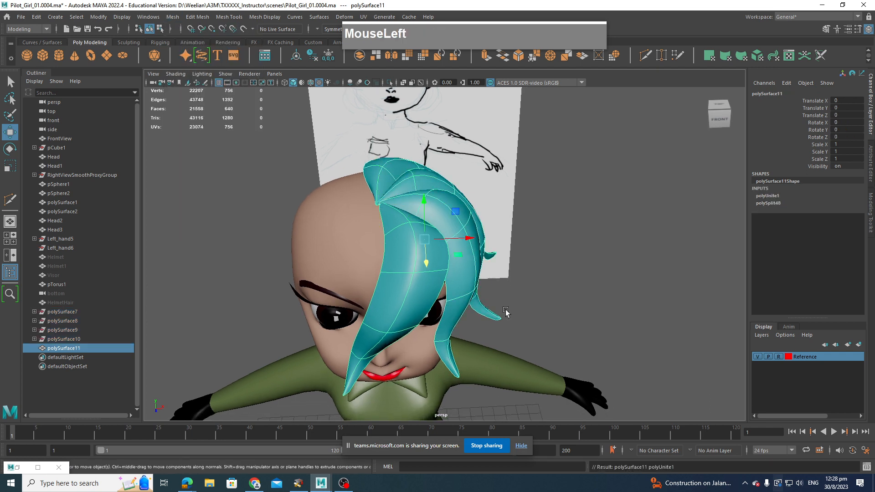
Move the combined hair mesh sideways off the head, to Translate X 10.326, and examine its underside.
{"action": "left_click_drag", "start_coordinate": [476, 235], "coordinate": [702, 239]}
{"action": "left_click_drag", "start_coordinate": [727, 264], "coordinate": [708, 234], "text": "alt"}
{"action": "middle_click_drag", "start_coordinate": [720, 274], "coordinate": [580, 241], "text": "alt"}
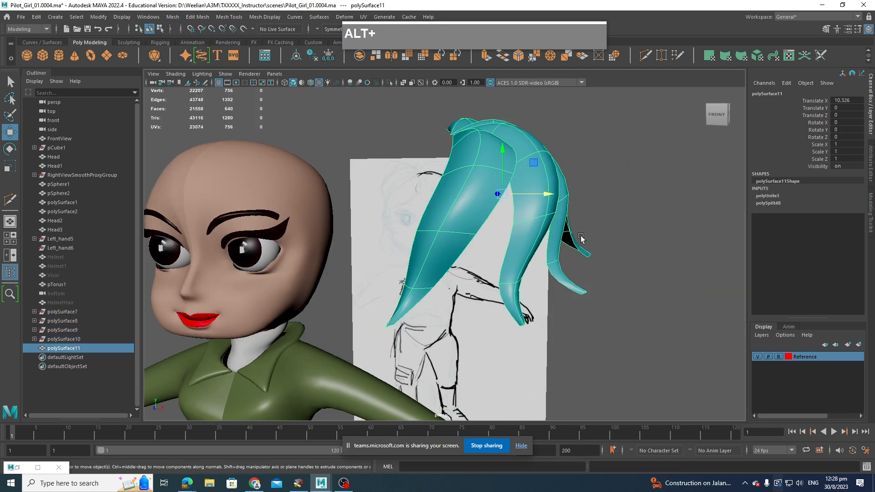
{"action": "left_click_drag", "start_coordinate": [580, 241], "coordinate": [638, 239], "text": "alt"}
{"action": "middle_click_drag", "start_coordinate": [638, 239], "coordinate": [611, 274], "text": "alt"}
{"action": "left_click_drag", "start_coordinate": [611, 273], "coordinate": [559, 280], "text": "alt"}
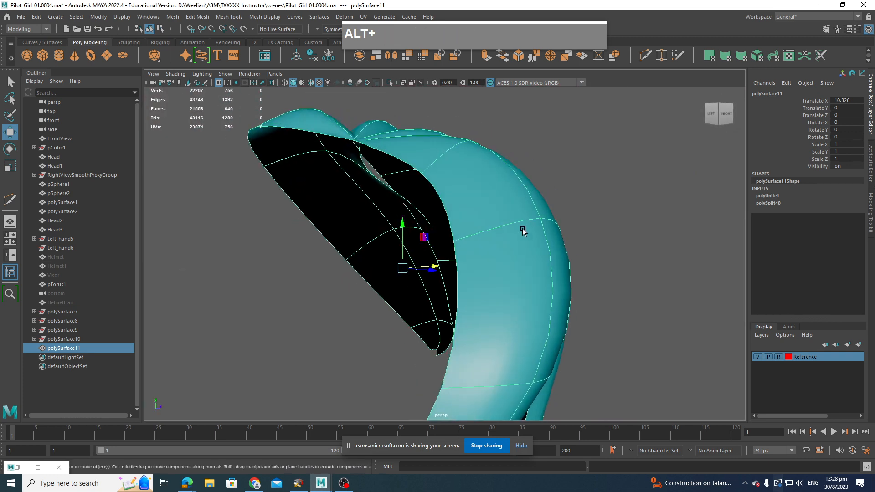
{"action": "scroll", "coordinate": [523, 228], "scroll_direction": "down", "scroll_amount": 3, "text": "alt"}
{"action": "left_click_drag", "start_coordinate": [522, 229], "coordinate": [445, 242], "text": "alt"}
Select all faces of the combined hair mesh and extrude them to give the locks thickness.
{"action": "right_click_drag", "start_coordinate": [445, 242], "coordinate": [445, 257]}
{"action": "scroll", "coordinate": [512, 254], "scroll_direction": "down", "scroll_amount": 5}
{"action": "left_click_drag", "start_coordinate": [382, 172], "coordinate": [524, 367]}
{"action": "right_click_drag", "start_coordinate": [463, 286], "coordinate": [463, 303], "text": "shift"}
{"action": "mouse_move", "coordinate": [463, 303]}
{"action": "left_mouse_down", "text": "alt"}
{"action": "mouse_move", "coordinate": [524, 258]}
{"action": "mouse_move", "coordinate": [503, 250]}
{"action": "left_mouse_up", "text": "alt"}
{"action": "key", "text": "z"}
{"action": "mouse_move", "coordinate": [469, 222]}
{"action": "left_mouse_down"}
{"action": "mouse_move", "coordinate": [497, 256]}
{"action": "mouse_move", "coordinate": [573, 299]}
{"action": "mouse_move", "coordinate": [577, 242]}
{"action": "mouse_move", "coordinate": [502, 284]}
{"action": "mouse_move", "coordinate": [520, 332]}
{"action": "left_mouse_up"}
{"action": "left_click", "coordinate": [621, 234]}
{"action": "mouse_move", "coordinate": [431, 356]}
{"action": "left_mouse_down", "text": "alt"}
{"action": "mouse_move", "coordinate": [473, 313]}
{"action": "mouse_move", "coordinate": [547, 306]}
{"action": "mouse_move", "coordinate": [409, 279]}
{"action": "mouse_move", "coordinate": [469, 319]}
{"action": "mouse_move", "coordinate": [566, 316]}
{"action": "mouse_move", "coordinate": [445, 304]}
{"action": "mouse_move", "coordinate": [437, 283]}
{"action": "mouse_move", "coordinate": [453, 251]}
{"action": "left_mouse_up", "text": "alt"}
{"action": "scroll", "coordinate": [442, 279], "scroll_direction": "up", "scroll_amount": 3}
{"action": "scroll", "coordinate": [438, 283], "scroll_direction": "down", "scroll_amount": 3}
Return the hair mesh to object mode and move it back onto the head, to Translate X -0.015.
{"action": "right_click", "coordinate": [423, 207]}
{"action": "right_click_drag", "start_coordinate": [423, 209], "coordinate": [466, 193]}
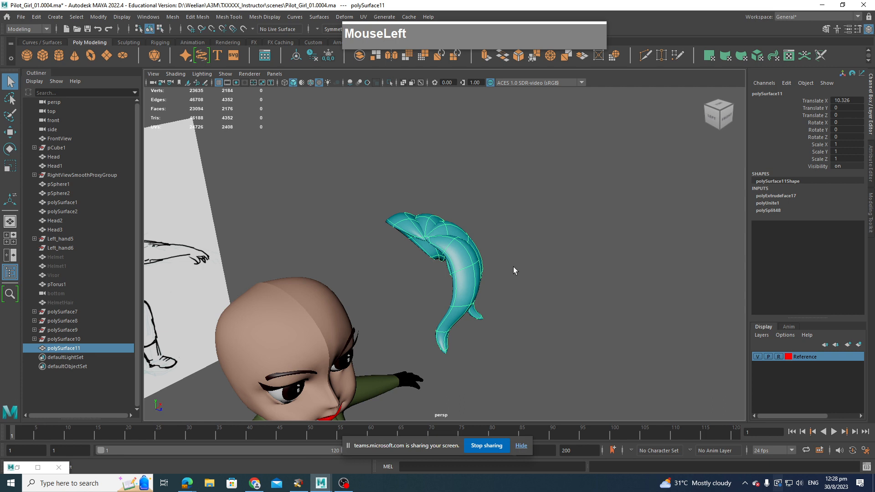
{"action": "left_click_drag", "start_coordinate": [514, 271], "coordinate": [380, 299], "text": "alt"}
{"action": "key", "text": "w"}
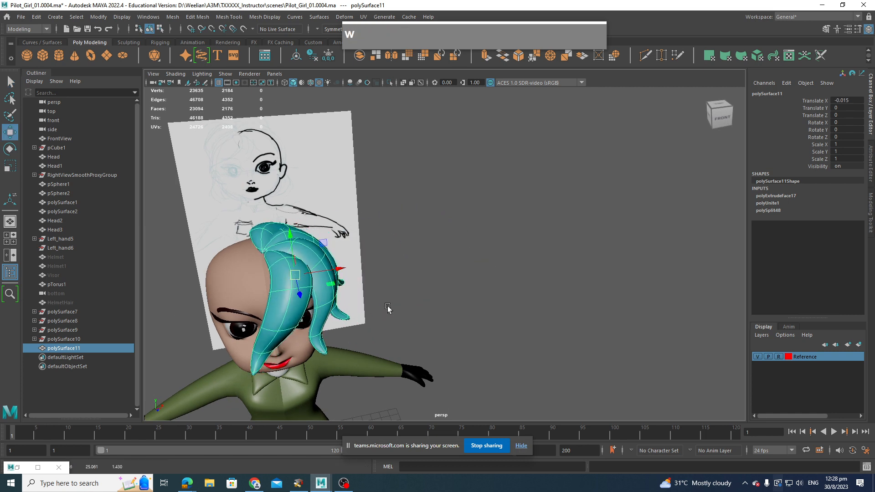
{"action": "key", "text": "e"}
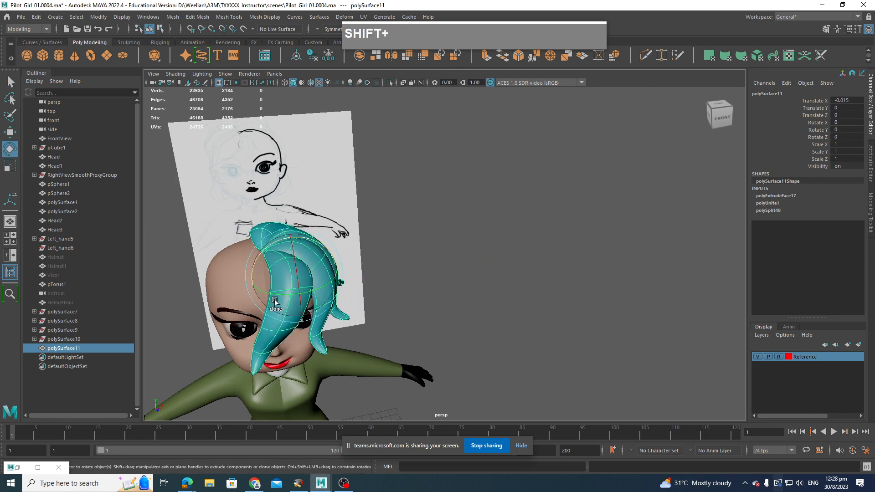
{"action": "left_click_drag", "start_coordinate": [274, 300], "coordinate": [302, 289], "text": "shift"}
{"action": "key", "text": "shift+z"}
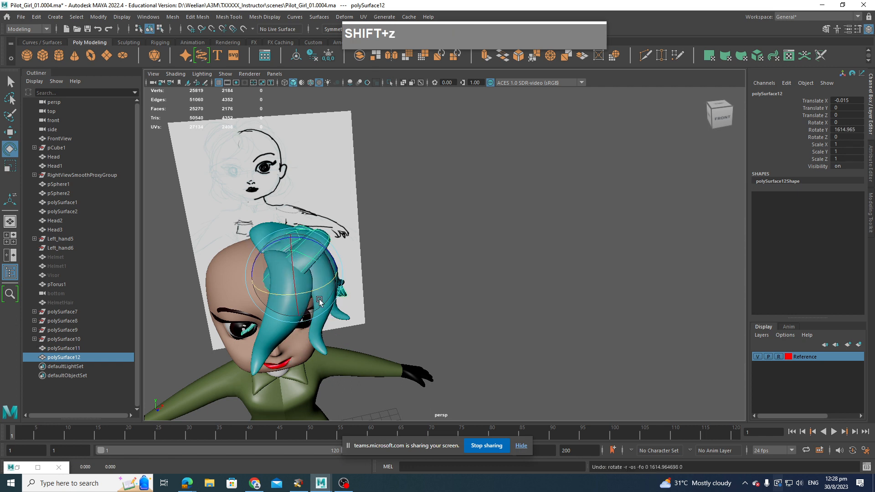
Duplicate the hair mesh onto the other side of the head, with Translate X -3.765 and Rotate Y -163.797.
{"action": "key", "text": "w"}
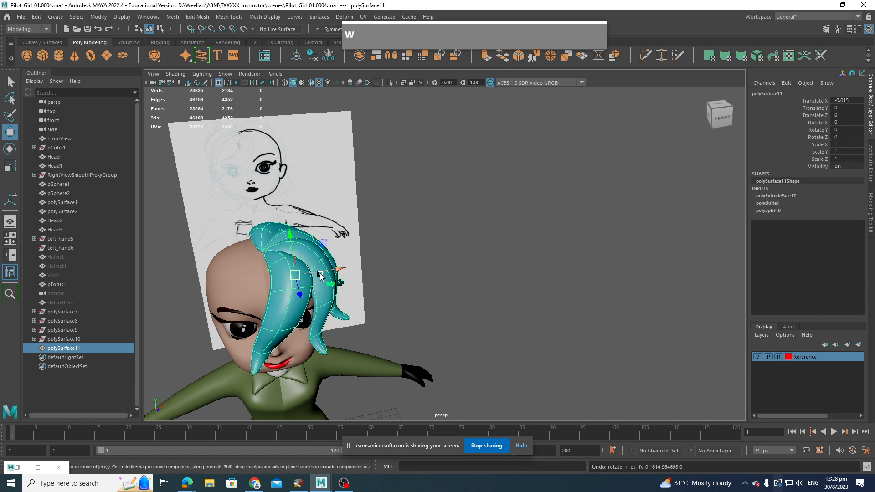
{"action": "mouse_move", "coordinate": [328, 273]}
{"action": "left_mouse_down", "text": "shift"}
{"action": "mouse_move", "coordinate": [241, 297]}
{"action": "mouse_move", "coordinate": [299, 310]}
{"action": "mouse_move", "coordinate": [276, 277]}
{"action": "left_mouse_up", "text": "shift"}
{"action": "key", "text": "e"}
{"action": "key", "text": "w"}
{"action": "left_click_drag", "start_coordinate": [275, 277], "coordinate": [254, 233], "text": "alt"}
{"action": "scroll", "coordinate": [316, 305], "scroll_direction": "up", "scroll_amount": 5}
{"action": "middle_click_drag", "start_coordinate": [316, 305], "coordinate": [410, 310], "text": "alt"}
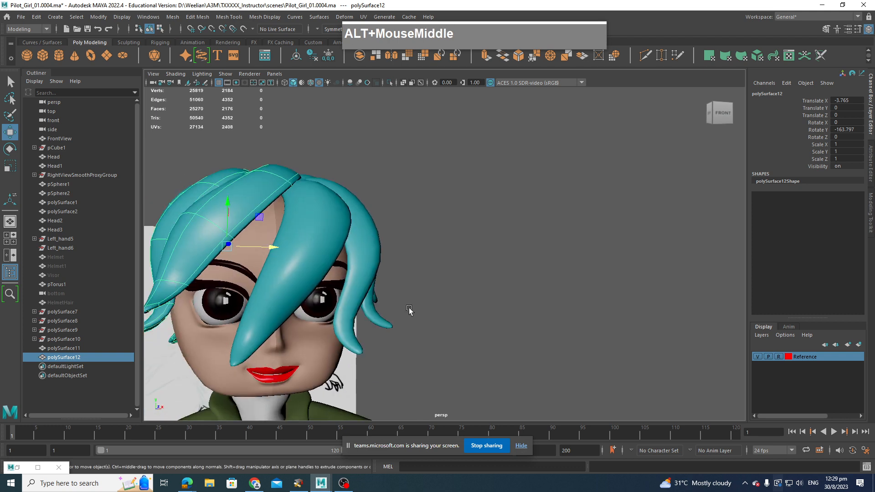
{"action": "left_click_drag", "start_coordinate": [410, 311], "coordinate": [384, 338], "text": "alt"}
{"action": "middle_click_drag", "start_coordinate": [383, 337], "coordinate": [479, 282], "text": "alt"}
{"action": "left_click_drag", "start_coordinate": [478, 282], "coordinate": [470, 187], "text": "alt"}
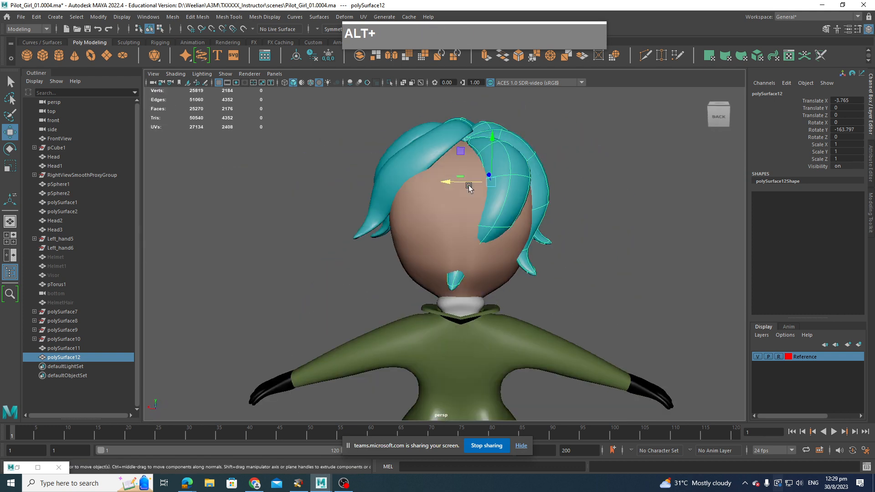
Select both hair meshes and move them sideways off the head, bringing the copy to Translate X -17.608.
{"action": "left_click_drag", "start_coordinate": [524, 200], "coordinate": [354, 212], "text": "alt"}
{"action": "scroll", "coordinate": [456, 249], "scroll_direction": "down", "scroll_amount": 2, "text": "alt"}
{"action": "left_click_drag", "start_coordinate": [465, 248], "coordinate": [283, 233], "text": "alt"}
{"action": "scroll", "coordinate": [401, 224], "scroll_direction": "down", "scroll_amount": 3}
{"action": "left_click", "coordinate": [452, 256], "text": "shift"}
{"action": "scroll", "coordinate": [526, 280], "scroll_direction": "up", "scroll_amount": 4}
{"action": "left_click_drag", "start_coordinate": [526, 280], "coordinate": [477, 242], "text": "alt"}
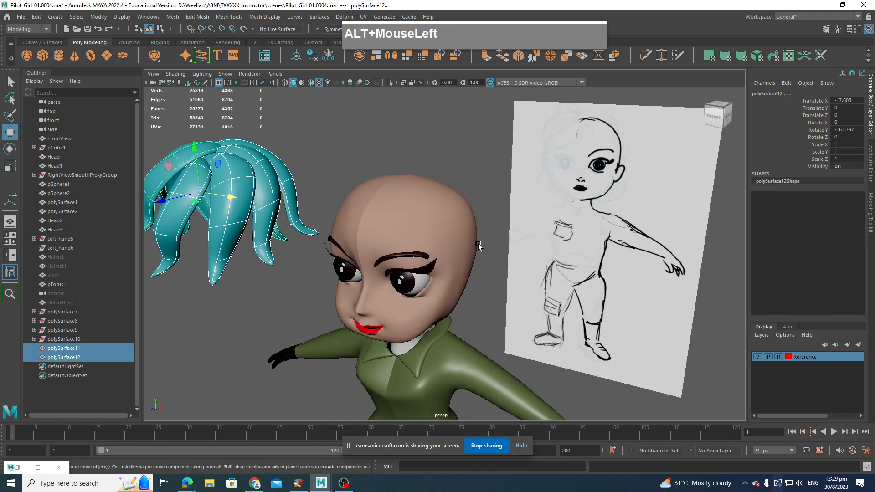
Select the head mesh in face mode and pick the face on its side behind the eye, where the ear belongs.
{"action": "left_click", "coordinate": [469, 246]}
{"action": "left_click_drag", "start_coordinate": [494, 327], "coordinate": [470, 291], "text": "alt"}
{"action": "scroll", "coordinate": [470, 292], "scroll_direction": "up", "scroll_amount": 3}
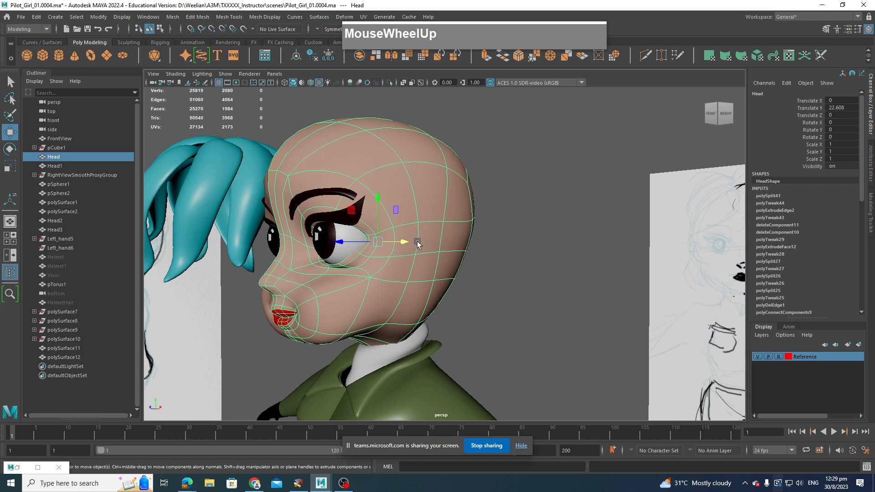
{"action": "scroll", "coordinate": [417, 244], "scroll_direction": "up", "scroll_amount": 3}
{"action": "left_click_drag", "start_coordinate": [373, 249], "coordinate": [387, 258], "text": "alt"}
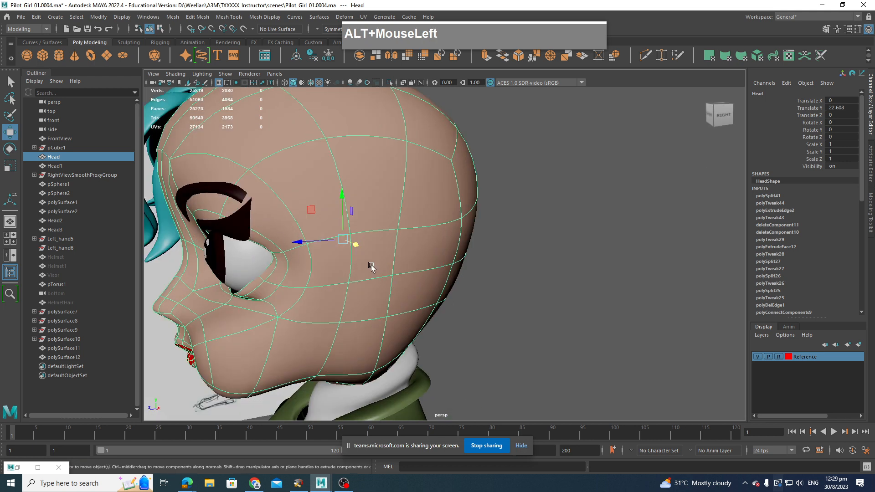
{"action": "right_click_drag", "start_coordinate": [384, 244], "coordinate": [385, 207]}
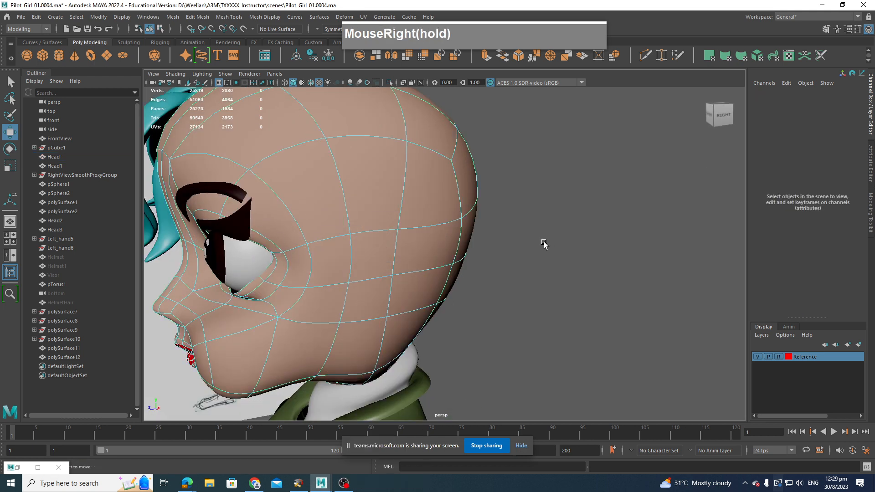
{"action": "left_click", "coordinate": [369, 256]}
{"action": "left_click_drag", "start_coordinate": [369, 257], "coordinate": [488, 301], "text": "alt"}
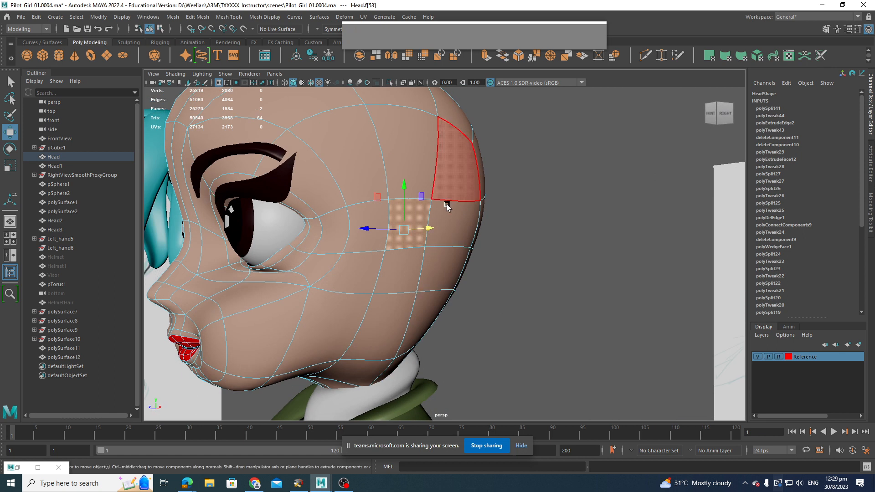
Slide the horizontal edges bordering the ear face along the side of the head to make that face taller.
{"action": "left_click_drag", "start_coordinate": [469, 267], "coordinate": [512, 250], "text": "alt"}
{"action": "middle_click_drag", "start_coordinate": [512, 250], "coordinate": [454, 294], "text": "alt"}
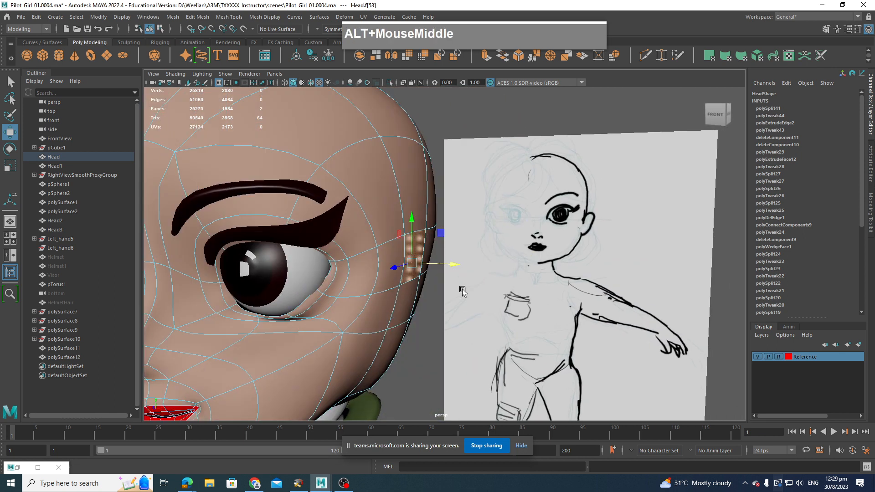
{"action": "left_click_drag", "start_coordinate": [453, 293], "coordinate": [431, 270], "text": "alt"}
{"action": "right_click_drag", "start_coordinate": [380, 223], "coordinate": [368, 191]}
{"action": "double_click", "coordinate": [362, 231]}
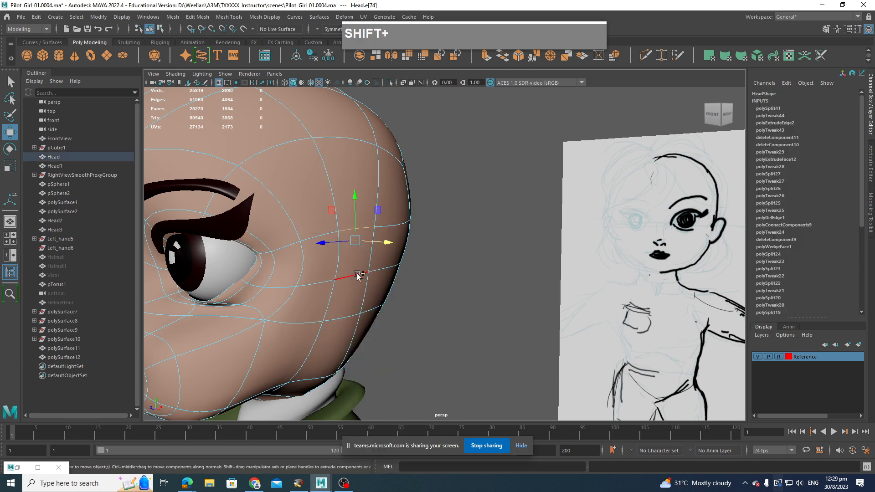
{"action": "left_click", "coordinate": [363, 228]}
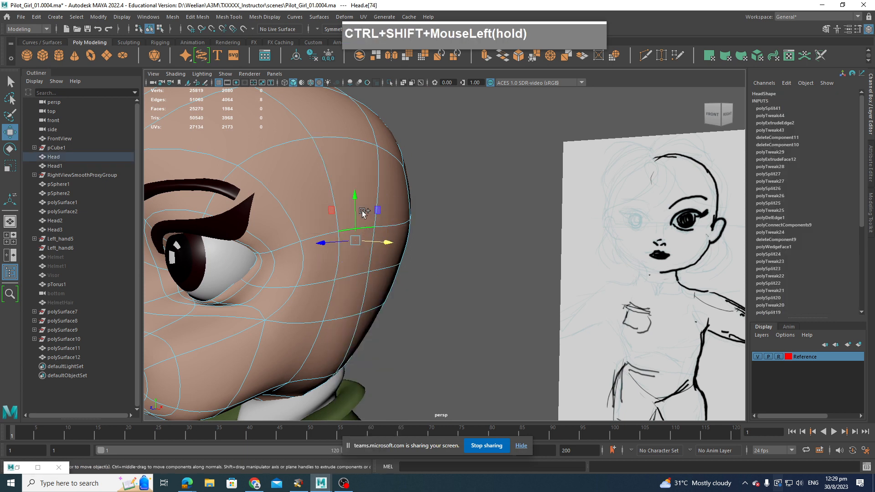
{"action": "left_click_drag", "start_coordinate": [357, 244], "coordinate": [353, 309], "text": "ctrl+shift"}
{"action": "left_click", "coordinate": [353, 271]}
Select the enlarged face on the side of the head and extrude it outward as the base of the ear.
{"action": "right_click_drag", "start_coordinate": [361, 244], "coordinate": [360, 272]}
{"action": "left_click", "coordinate": [357, 246]}
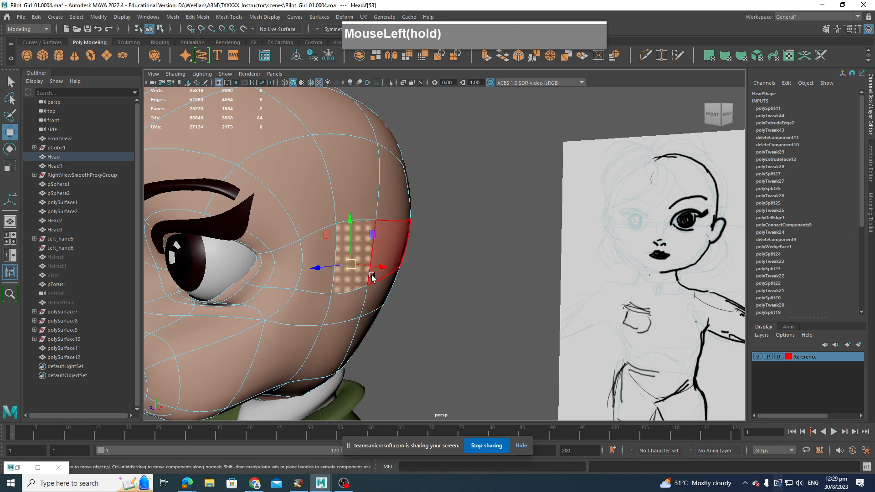
{"action": "left_click_drag", "start_coordinate": [407, 298], "coordinate": [446, 295], "text": "alt"}
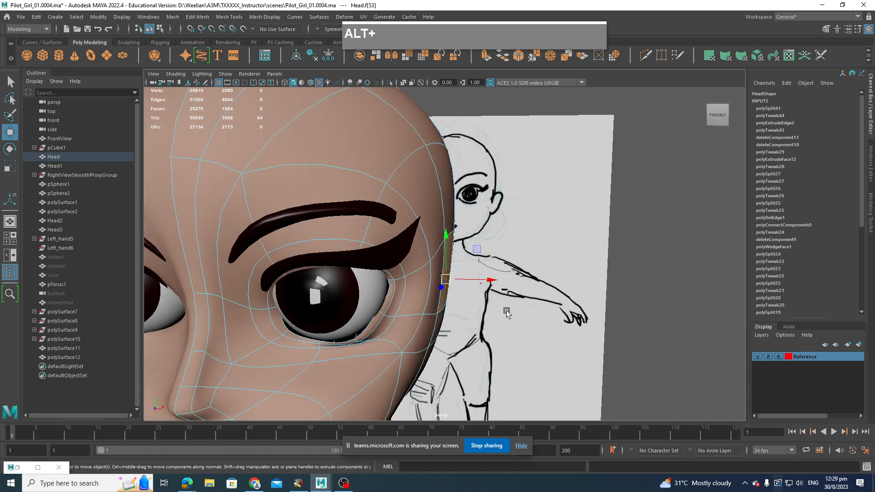
{"action": "left_click_drag", "start_coordinate": [507, 313], "coordinate": [388, 319], "text": "alt"}
{"action": "scroll", "coordinate": [491, 291], "scroll_direction": "down", "scroll_amount": 5}
{"action": "middle_click_drag", "start_coordinate": [389, 319], "coordinate": [419, 329], "text": "alt"}
{"action": "left_click_drag", "start_coordinate": [420, 328], "coordinate": [411, 311], "text": "alt"}
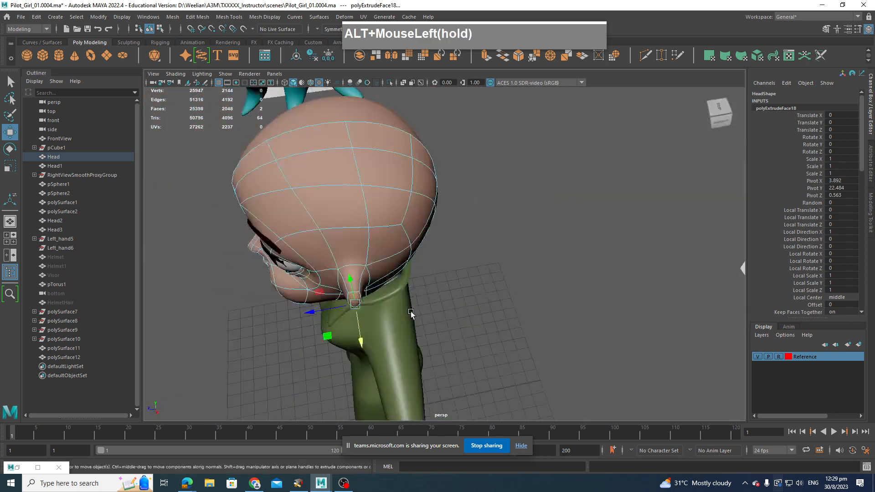
Pull the extruded ear's end face toward the back of the head and rotate it in the unsmoothed display.
{"action": "scroll", "coordinate": [411, 312], "scroll_direction": "up", "scroll_amount": 3}
{"action": "middle_click_drag", "start_coordinate": [447, 299], "coordinate": [551, 265], "text": "alt"}
{"action": "left_click_drag", "start_coordinate": [378, 305], "coordinate": [416, 297]}
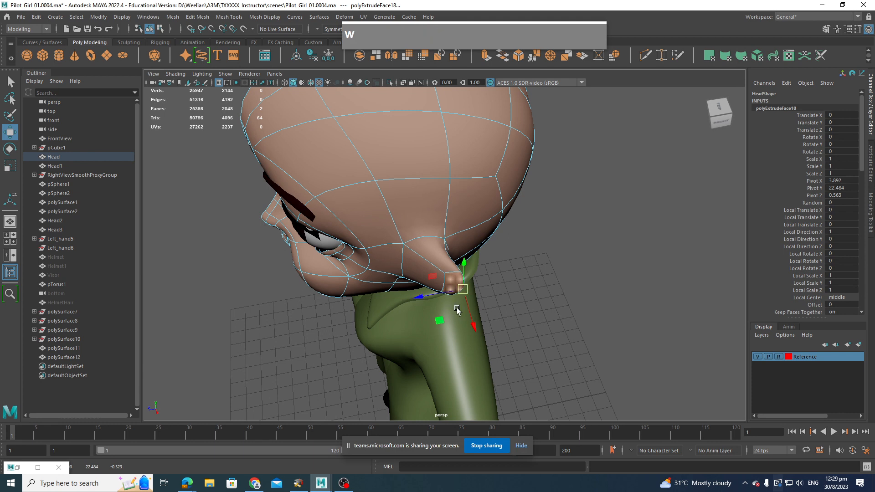
{"action": "key", "text": "1"}
{"action": "key", "text": "e"}
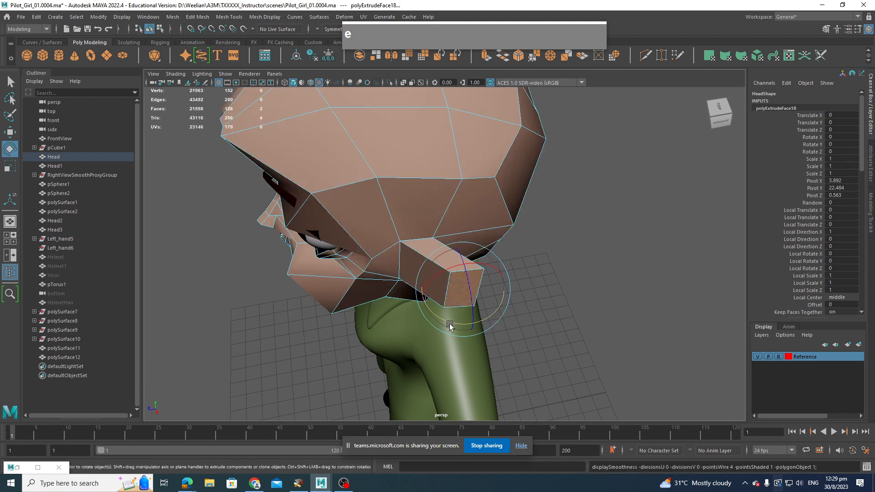
{"action": "left_click_drag", "start_coordinate": [451, 326], "coordinate": [553, 275]}
Restore the smoothed display and adjust the height and outward position of the ear's end face.
{"action": "scroll", "coordinate": [531, 276], "scroll_direction": "up", "scroll_amount": 3}
{"action": "key", "text": "3"}
{"action": "key", "text": "w"}
{"action": "left_click", "coordinate": [533, 192]}
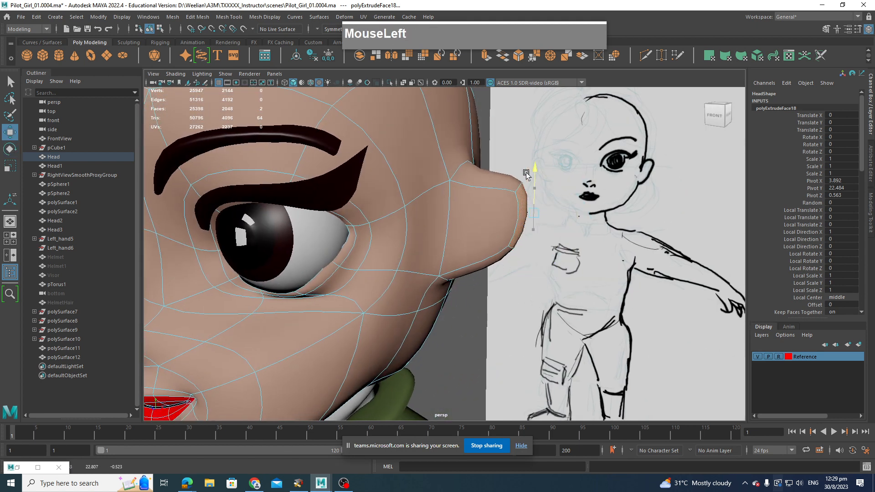
{"action": "left_click_drag", "start_coordinate": [532, 193], "coordinate": [533, 276], "text": "alt"}
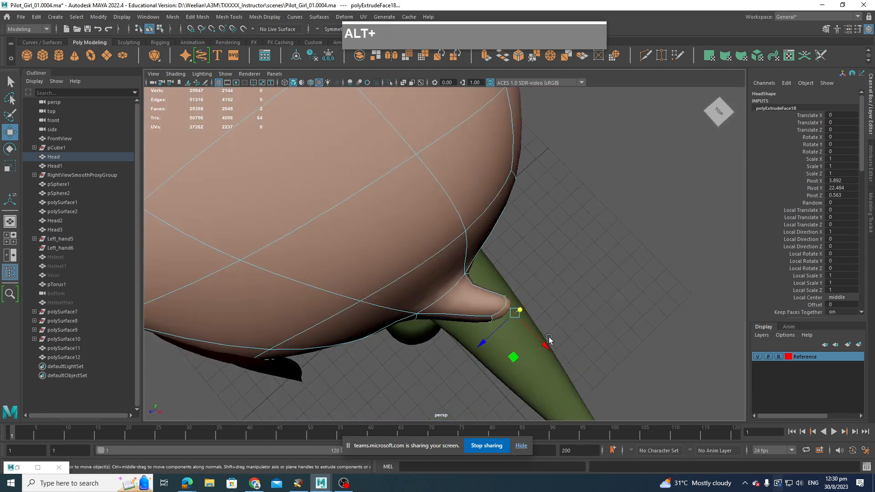
{"action": "left_click_drag", "start_coordinate": [549, 337], "coordinate": [593, 272]}
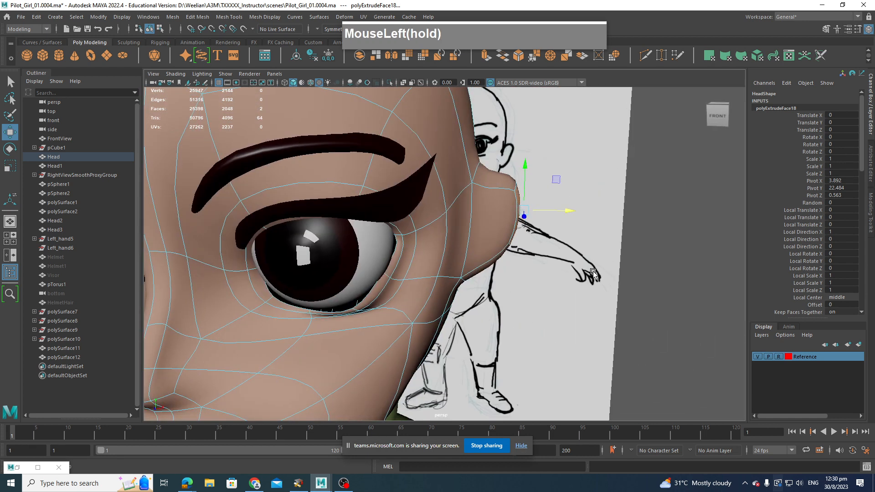
Extrude the ear's front face with an Offset of 0.23 to form the inner rim.
{"action": "scroll", "coordinate": [583, 260], "scroll_direction": "up", "scroll_amount": 4}
{"action": "right_click_drag", "start_coordinate": [514, 190], "coordinate": [515, 223]}
{"action": "left_click_drag", "start_coordinate": [563, 263], "coordinate": [457, 240], "text": "alt"}
{"action": "left_click", "coordinate": [460, 219]}
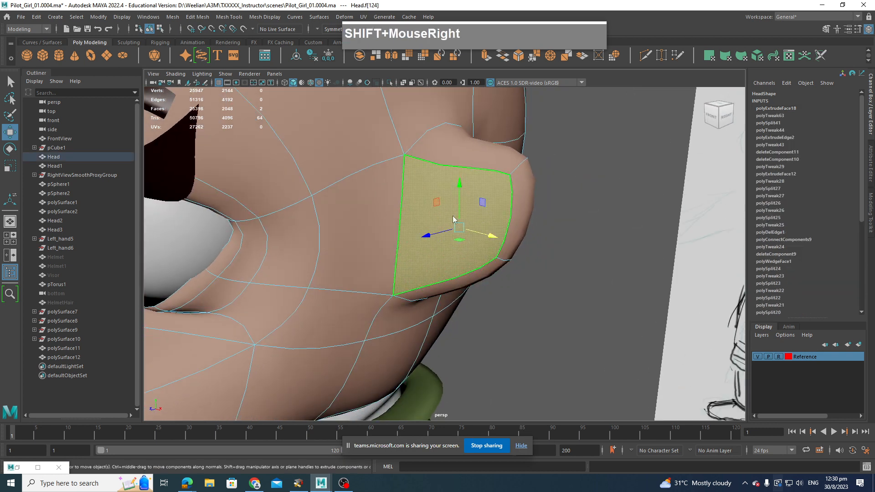
{"action": "right_click", "coordinate": [454, 220], "text": "shift"}
{"action": "right_click_drag", "start_coordinate": [449, 241], "coordinate": [448, 241], "text": "shift"}
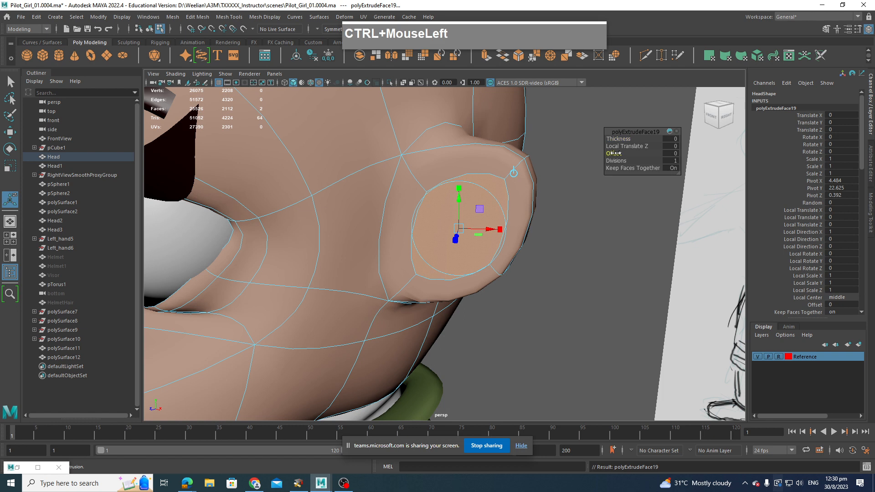
{"action": "left_click_drag", "start_coordinate": [611, 154], "coordinate": [553, 271], "text": "ctrl"}
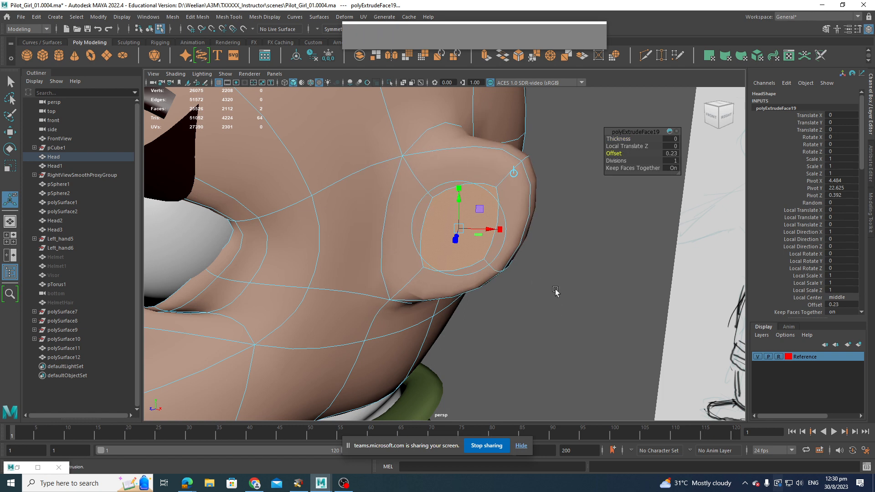
Extrude the inner ear face again, push it inward to Local Translate Z -0.409 and scale it down slightly.
{"action": "key", "text": "g"}
{"action": "left_click_drag", "start_coordinate": [552, 306], "coordinate": [492, 306], "text": "alt"}
{"action": "left_click_drag", "start_coordinate": [361, 249], "coordinate": [398, 240]}
{"action": "left_click_drag", "start_coordinate": [416, 245], "coordinate": [482, 245], "text": "alt"}
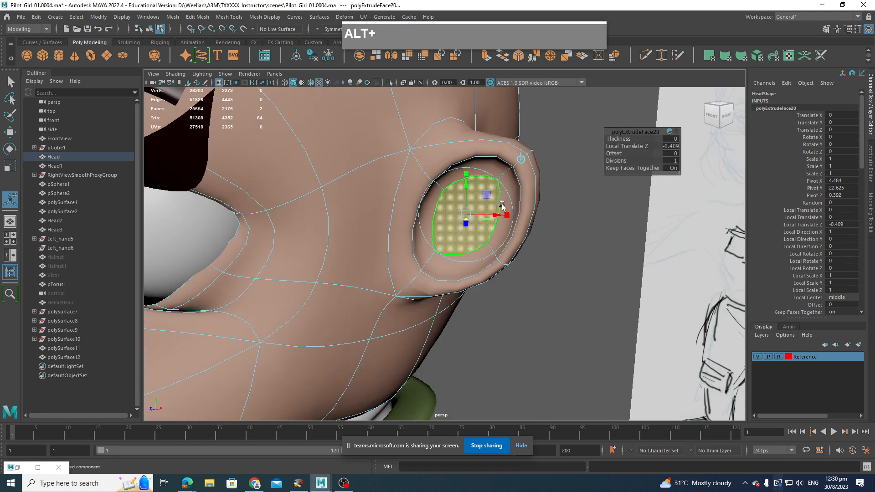
{"action": "key", "text": "r"}
{"action": "left_click_drag", "start_coordinate": [466, 214], "coordinate": [458, 215]}
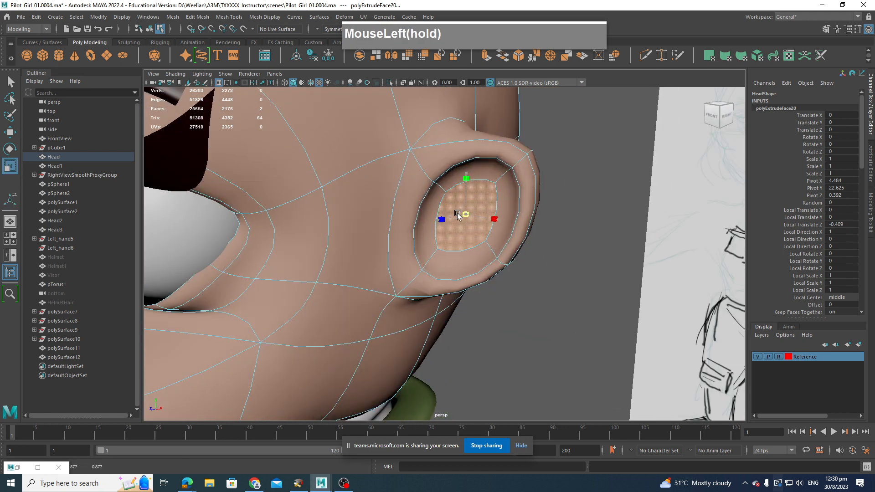
{"action": "left_click", "coordinate": [537, 326]}
In the front view, select the lower ear vertices and reshape them to bring the ear's base closer to the jaw.
{"action": "scroll", "coordinate": [537, 326], "scroll_direction": "down", "scroll_amount": 5}
{"action": "mouse_move", "coordinate": [537, 325]}
{"action": "left_mouse_down", "text": "alt"}
{"action": "mouse_move", "coordinate": [555, 307]}
{"action": "mouse_move", "coordinate": [530, 308]}
{"action": "mouse_move", "coordinate": [522, 326]}
{"action": "left_mouse_up", "text": "alt"}
{"action": "key", "text": "space"}
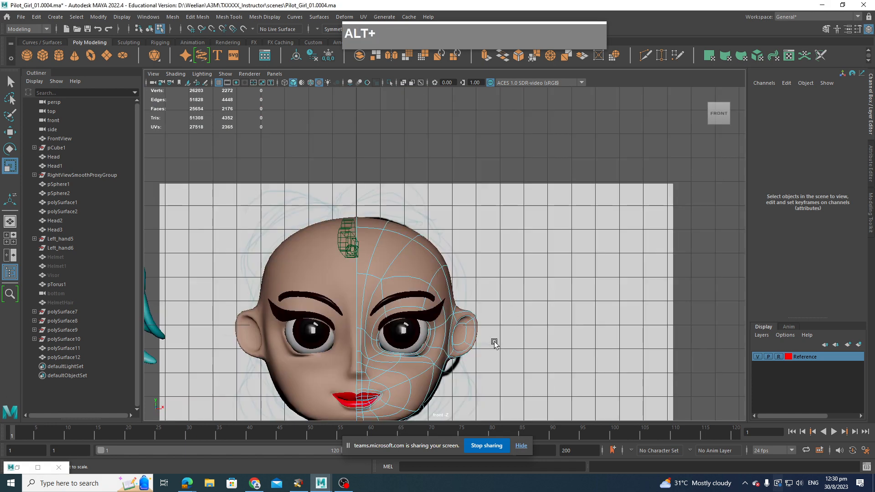
{"action": "scroll", "coordinate": [494, 344], "scroll_direction": "up", "scroll_amount": 8}
{"action": "middle_click_drag", "start_coordinate": [478, 307], "coordinate": [470, 244], "text": "alt"}
{"action": "middle_click_drag", "start_coordinate": [454, 278], "coordinate": [456, 300], "text": "alt"}
{"action": "right_click_drag", "start_coordinate": [430, 248], "coordinate": [365, 234]}
{"action": "left_click_drag", "start_coordinate": [391, 258], "coordinate": [393, 255]}
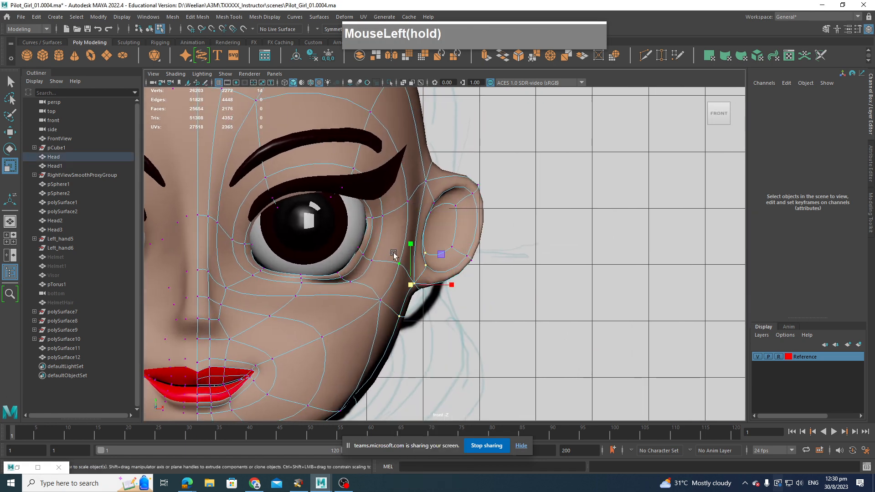
{"action": "left_click_drag", "start_coordinate": [418, 282], "coordinate": [407, 315]}
Move the outer, upper and lower ear vertices to make the ear narrower and tilt it to the head's contour.
{"action": "key", "text": "w"}
{"action": "left_click_drag", "start_coordinate": [517, 316], "coordinate": [434, 240]}
{"action": "left_click_drag", "start_coordinate": [476, 269], "coordinate": [443, 287]}
{"action": "left_click_drag", "start_coordinate": [510, 222], "coordinate": [447, 189]}
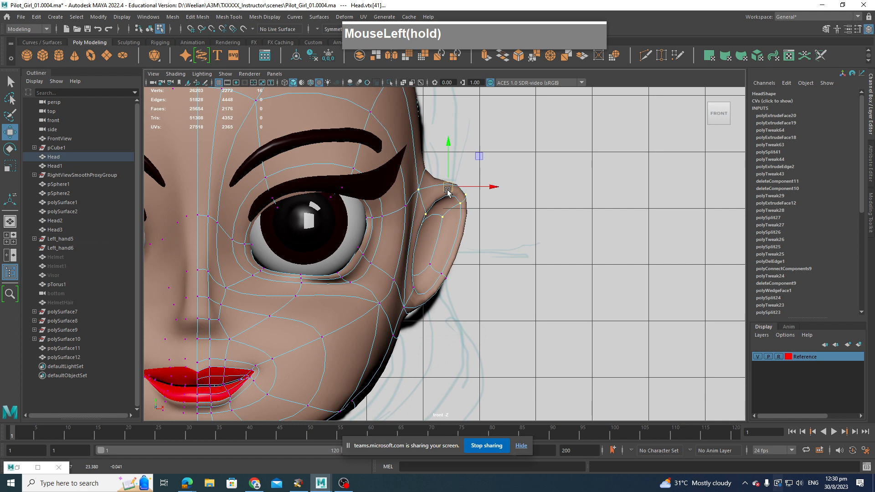
{"action": "left_click_drag", "start_coordinate": [435, 343], "coordinate": [404, 266]}
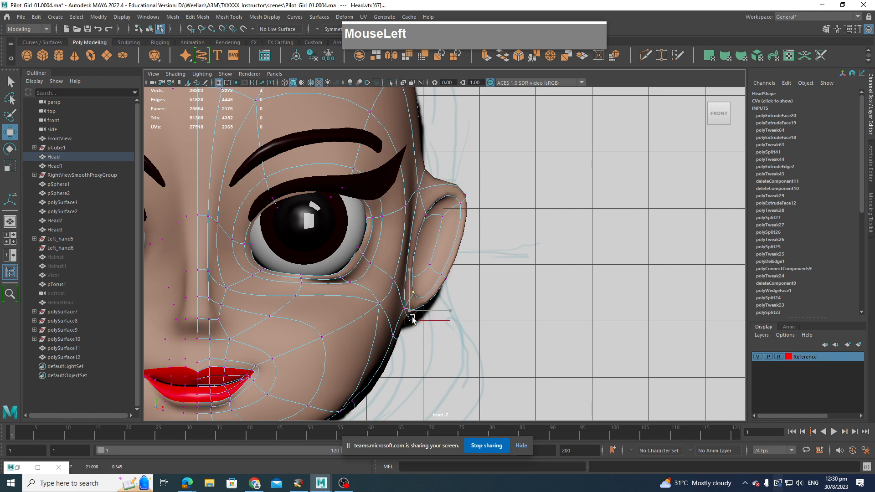
Adjust the vertices where the ear's upper edge meets the head and on the side of the skull above it.
{"action": "scroll", "coordinate": [412, 325], "scroll_direction": "down", "scroll_amount": 5}
{"action": "scroll", "coordinate": [498, 225], "scroll_direction": "up", "scroll_amount": 6}
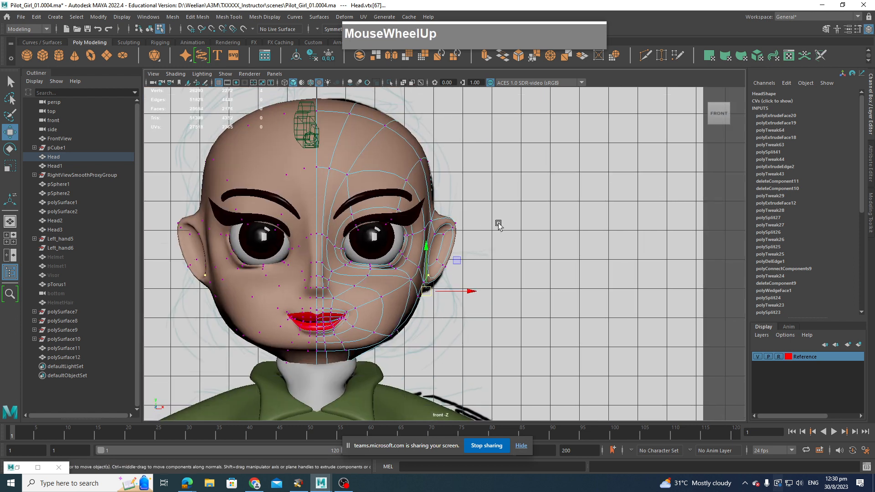
{"action": "left_click_drag", "start_coordinate": [418, 208], "coordinate": [428, 213]}
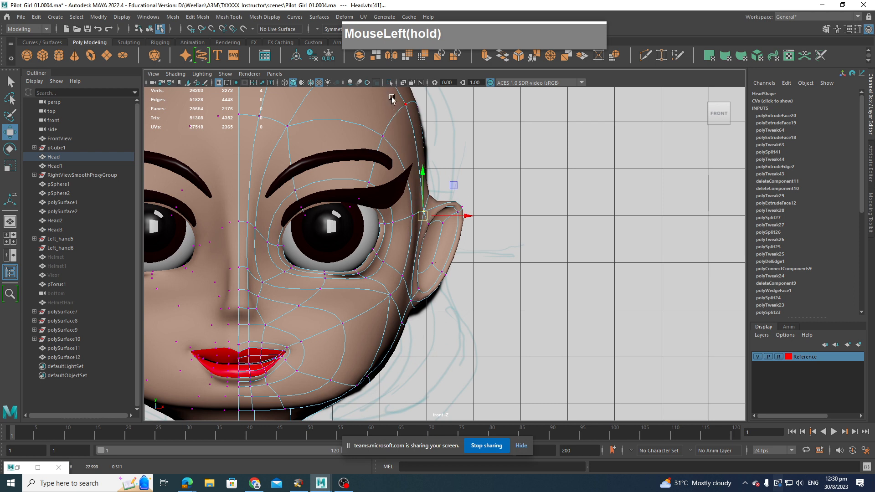
{"action": "left_click_drag", "start_coordinate": [390, 95], "coordinate": [423, 123]}
{"action": "scroll", "coordinate": [465, 218], "scroll_direction": "down", "scroll_amount": 5}
{"action": "left_click", "coordinate": [469, 222]}
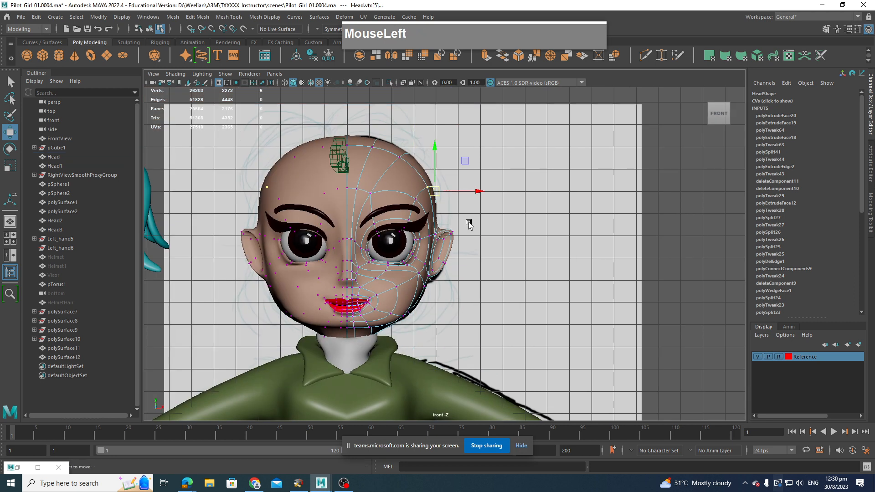
Return the head to object mode, select both turquoise hair meshes beside the character and move them onto the head.
{"action": "scroll", "coordinate": [486, 279], "scroll_direction": "up", "scroll_amount": 3}
{"action": "middle_click_drag", "start_coordinate": [486, 280], "coordinate": [551, 260], "text": "alt"}
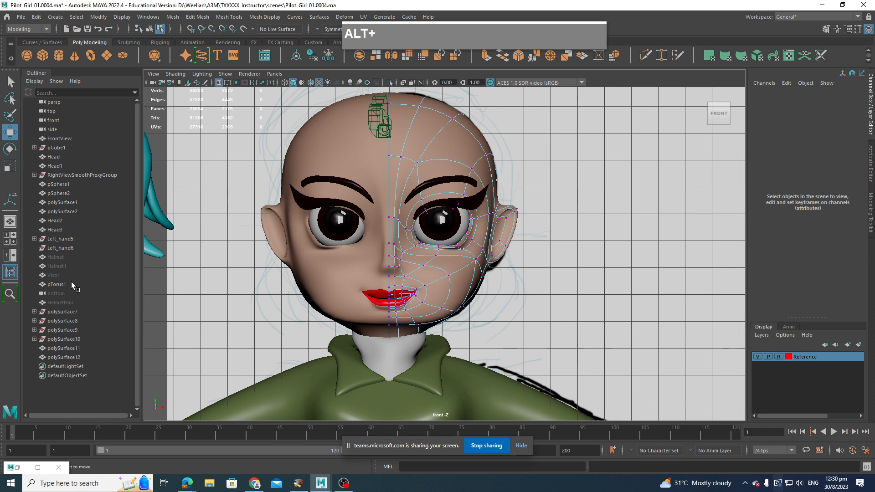
{"action": "scroll", "coordinate": [567, 182], "scroll_direction": "down", "scroll_amount": 4}
{"action": "right_click", "coordinate": [453, 196]}
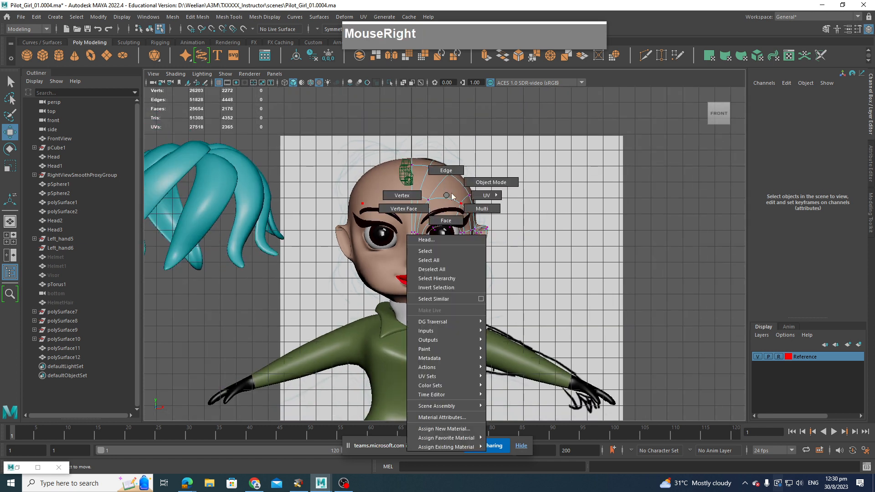
{"action": "left_click", "coordinate": [506, 183]}
{"action": "left_click", "coordinate": [516, 136]}
{"action": "scroll", "coordinate": [253, 163], "scroll_direction": "down", "scroll_amount": 2}
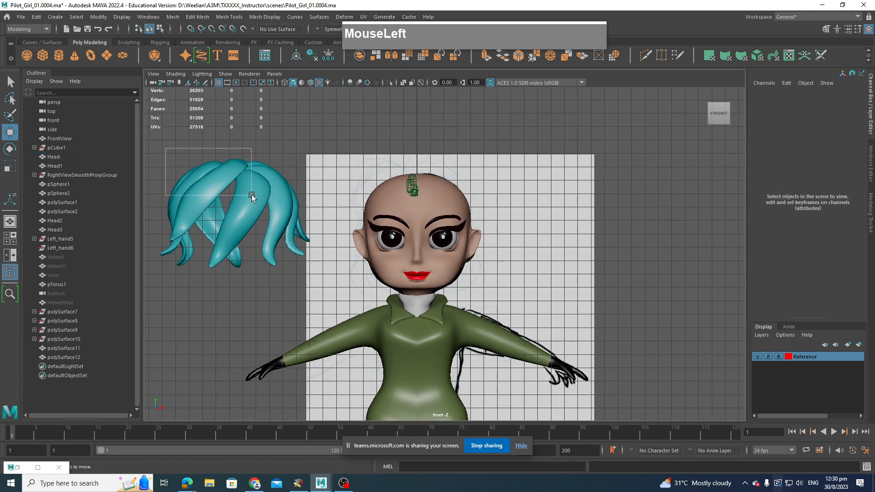
{"action": "left_click_drag", "start_coordinate": [252, 196], "coordinate": [436, 230]}
{"action": "scroll", "coordinate": [436, 230], "scroll_direction": "up", "scroll_amount": 5}
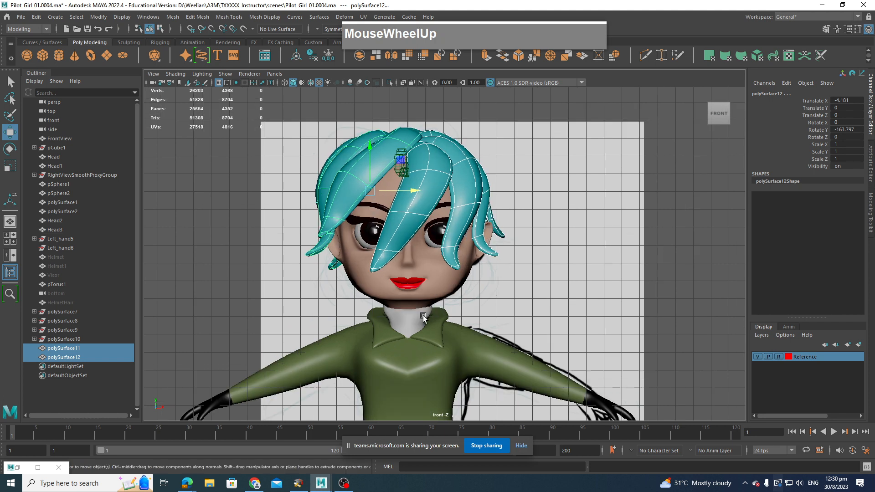
Select the tip vertices of the hair strand over the nose, adjust the soft selection radius and raise the tip over the eye.
{"action": "middle_click_drag", "start_coordinate": [389, 238], "coordinate": [367, 295], "text": "alt"}
{"action": "left_click", "coordinate": [410, 205]}
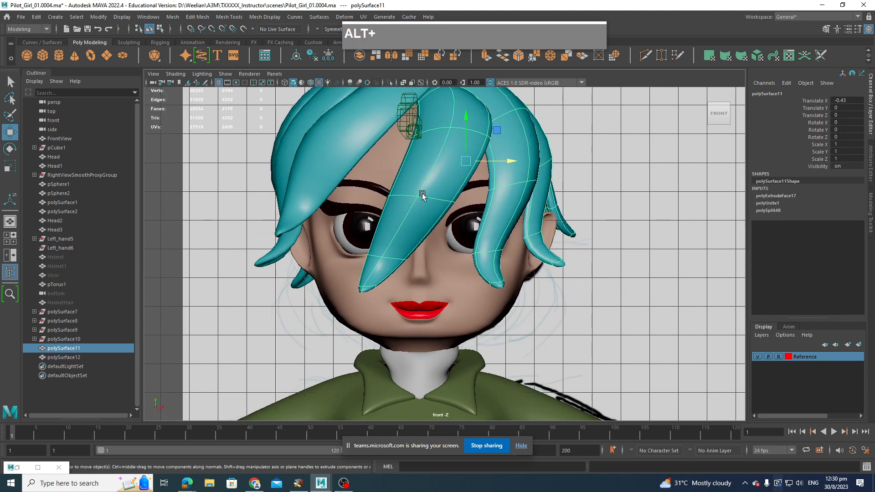
{"action": "right_click", "coordinate": [430, 190]}
{"action": "right_click_drag", "start_coordinate": [393, 254], "coordinate": [352, 233]}
{"action": "left_click_drag", "start_coordinate": [327, 248], "coordinate": [415, 313]}
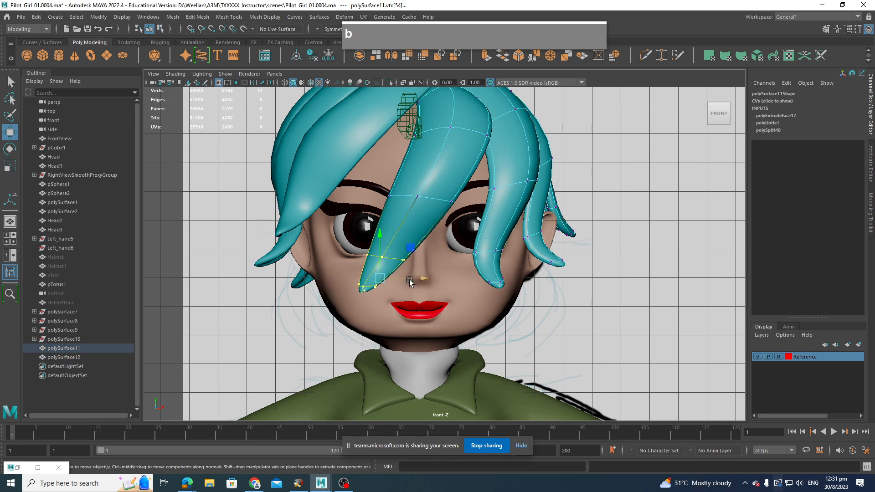
{"action": "middle_click_drag", "start_coordinate": [418, 281], "coordinate": [461, 283]}
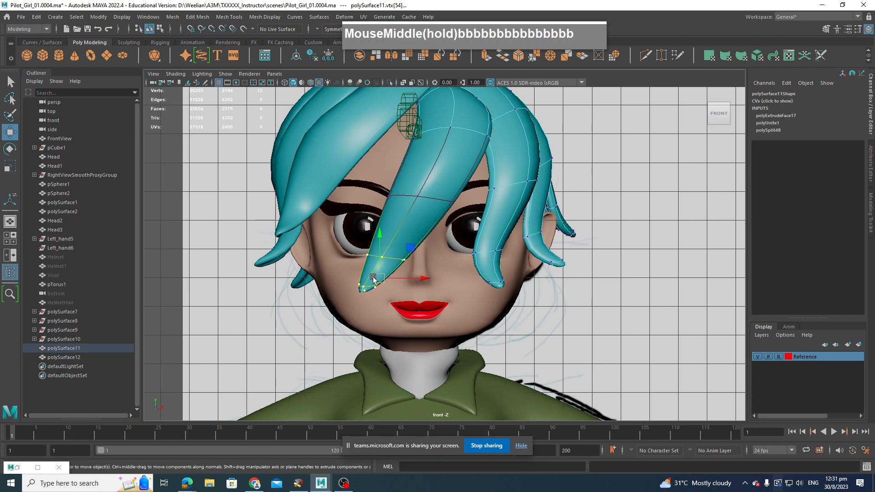
{"action": "left_click_drag", "start_coordinate": [374, 277], "coordinate": [390, 233]}
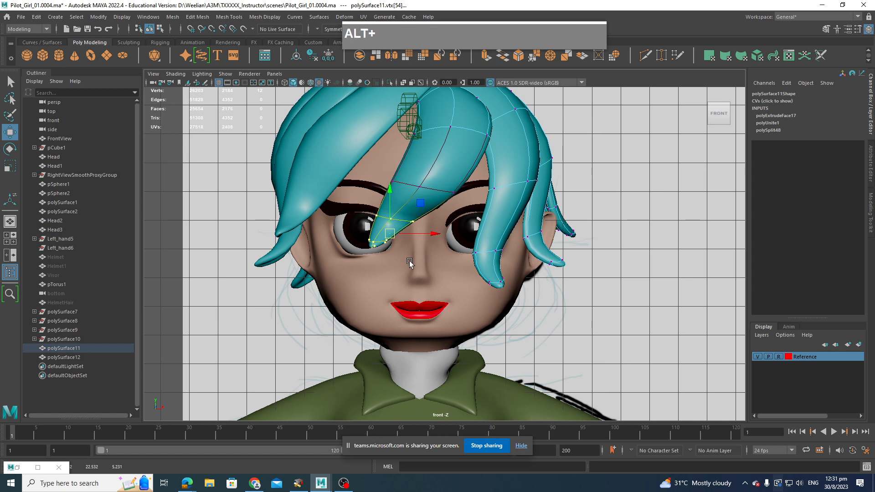
In the perspective view, push the middle and upper edge loops of the front fringe strand back toward the forehead.
{"action": "left_click_drag", "start_coordinate": [409, 261], "coordinate": [465, 237], "text": "alt"}
{"action": "key", "text": "space"}
{"action": "left_click_drag", "start_coordinate": [473, 261], "coordinate": [465, 238], "text": "alt"}
{"action": "key", "text": "space"}
{"action": "left_click_drag", "start_coordinate": [476, 255], "coordinate": [511, 273], "text": "alt"}
{"action": "middle_click_drag", "start_coordinate": [538, 279], "coordinate": [497, 265], "text": "alt"}
{"action": "left_click_drag", "start_coordinate": [496, 266], "coordinate": [468, 213], "text": "alt"}
{"action": "right_click_drag", "start_coordinate": [467, 213], "coordinate": [465, 188]}
{"action": "double_click", "coordinate": [456, 228]}
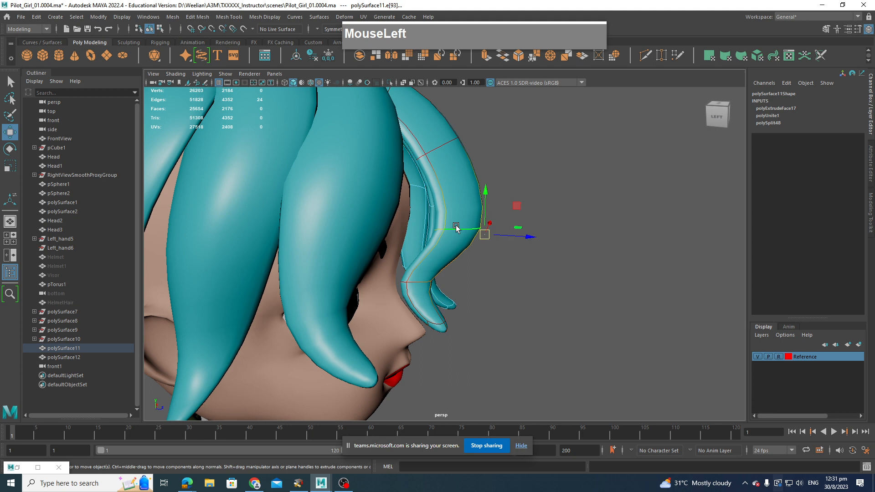
{"action": "left_click_drag", "start_coordinate": [456, 228], "coordinate": [429, 225]}
{"action": "double_click", "coordinate": [430, 141]}
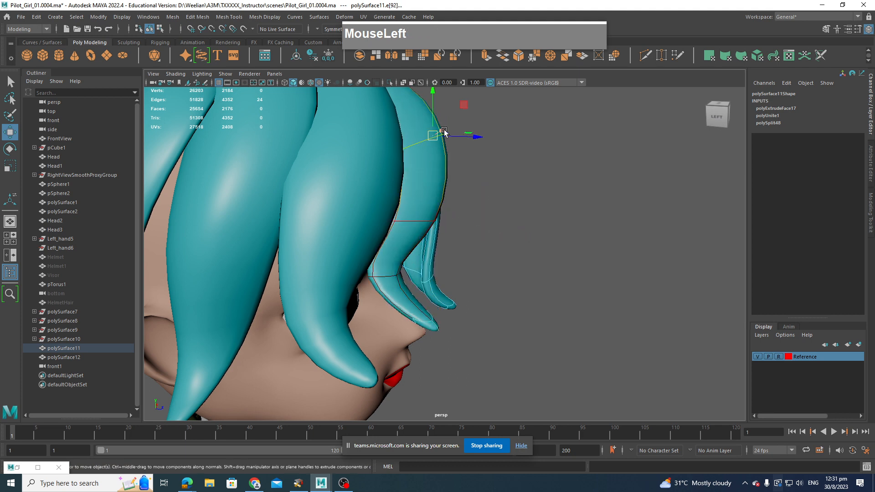
{"action": "left_click_drag", "start_coordinate": [431, 141], "coordinate": [391, 168], "text": "alt"}
Adjust the edge loop near the fringe strand's tip to bring its lower end closer to the face, and set it up for rotation.
{"action": "double_click", "coordinate": [382, 175]}
{"action": "middle_click_drag", "start_coordinate": [376, 225], "coordinate": [408, 230], "text": "alt"}
{"action": "left_click_drag", "start_coordinate": [293, 234], "coordinate": [408, 224], "text": "alt"}
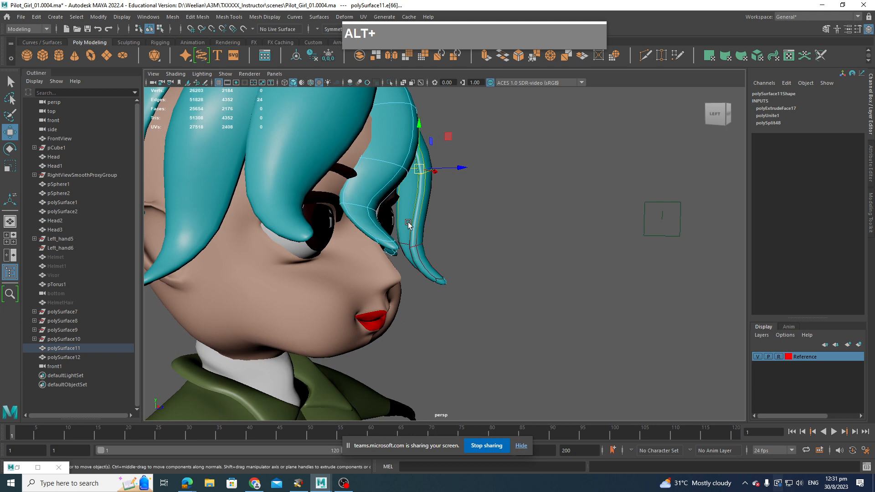
{"action": "double_click", "coordinate": [352, 204]}
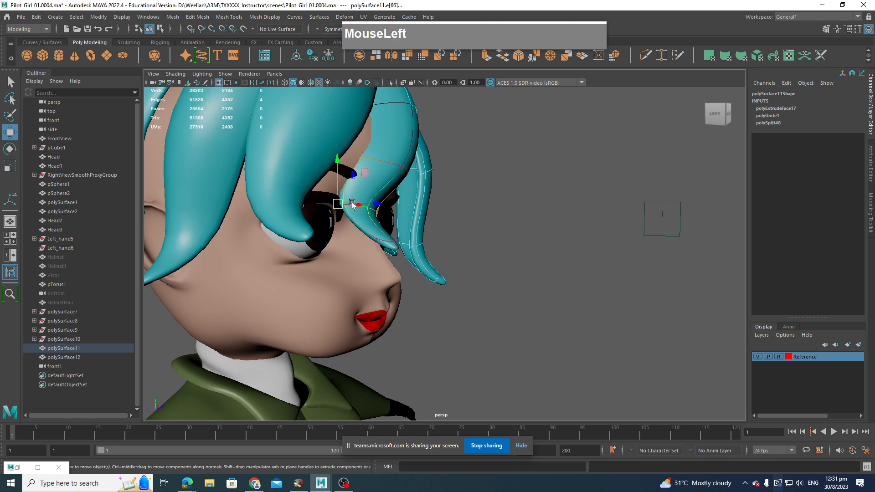
{"action": "left_click_drag", "start_coordinate": [384, 207], "coordinate": [326, 268]}
{"action": "key", "text": "alt+e"}
{"action": "left_click_drag", "start_coordinate": [308, 233], "coordinate": [287, 196], "text": "alt"}
{"action": "key", "text": "space"}
{"action": "left_click_drag", "start_coordinate": [358, 267], "coordinate": [405, 294]}
{"action": "middle_click_drag", "start_coordinate": [404, 293], "coordinate": [439, 311], "text": "alt"}
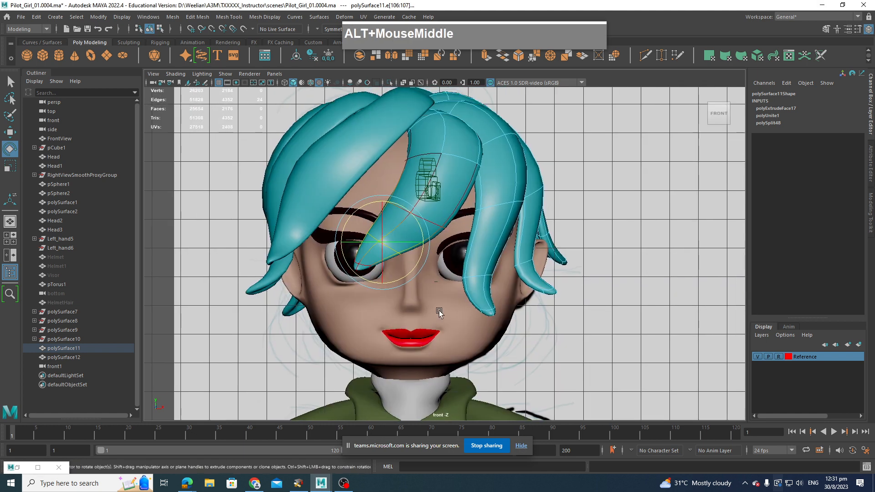
In the front view, move the lower fringe edges to sweep the strand sideways above the eyebrow, and shift its upper edge loop inward.
{"action": "key", "text": "w"}
{"action": "left_click_drag", "start_coordinate": [382, 242], "coordinate": [385, 277]}
{"action": "key", "text": "r"}
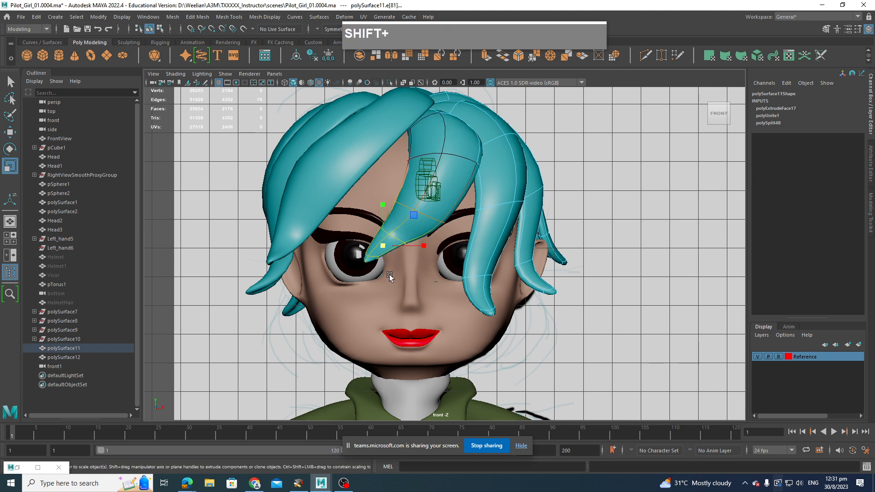
{"action": "left_click_drag", "start_coordinate": [383, 246], "coordinate": [350, 212]}
{"action": "key", "text": "w"}
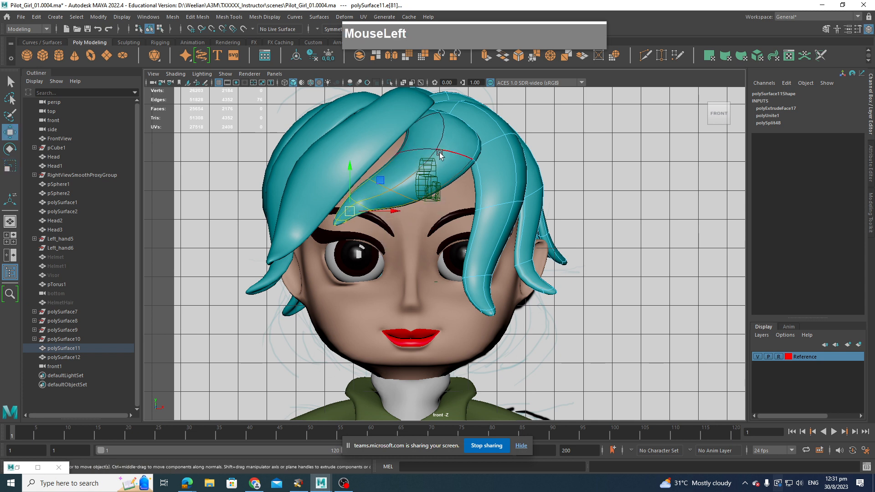
{"action": "double_click", "coordinate": [441, 152]}
{"action": "left_click_drag", "start_coordinate": [442, 154], "coordinate": [432, 152]}
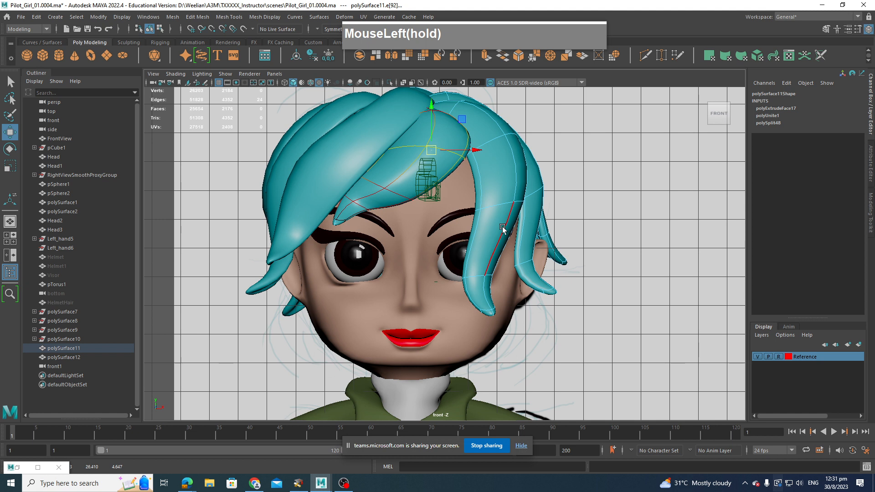
Unhide the Helmet, Helmet1 and Visor objects over the hair.
{"action": "scroll", "coordinate": [391, 238], "scroll_direction": "down", "scroll_amount": 1}
{"action": "scroll", "coordinate": [471, 275], "scroll_direction": "up", "scroll_amount": 2}
{"action": "scroll", "coordinate": [310, 259], "scroll_direction": "down", "scroll_amount": 2}
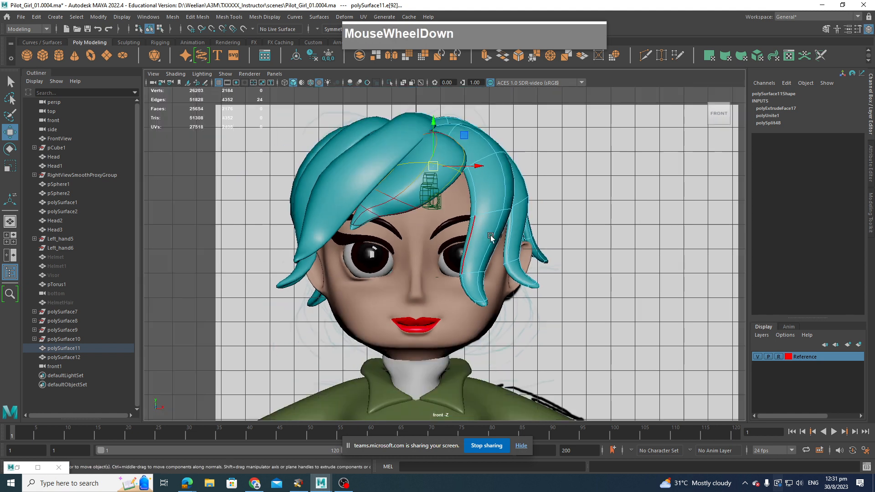
{"action": "scroll", "coordinate": [491, 237], "scroll_direction": "down", "scroll_amount": 1}
{"action": "middle_click_drag", "start_coordinate": [491, 239], "coordinate": [520, 286], "text": "alt"}
{"action": "scroll", "coordinate": [502, 296], "scroll_direction": "up", "scroll_amount": 2}
{"action": "scroll", "coordinate": [504, 196], "scroll_direction": "down", "scroll_amount": 2}
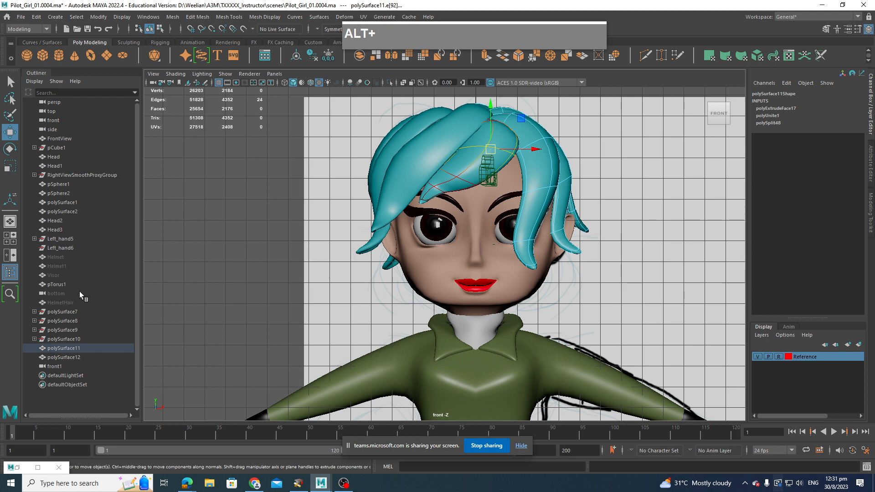
{"action": "left_click", "coordinate": [52, 258]}
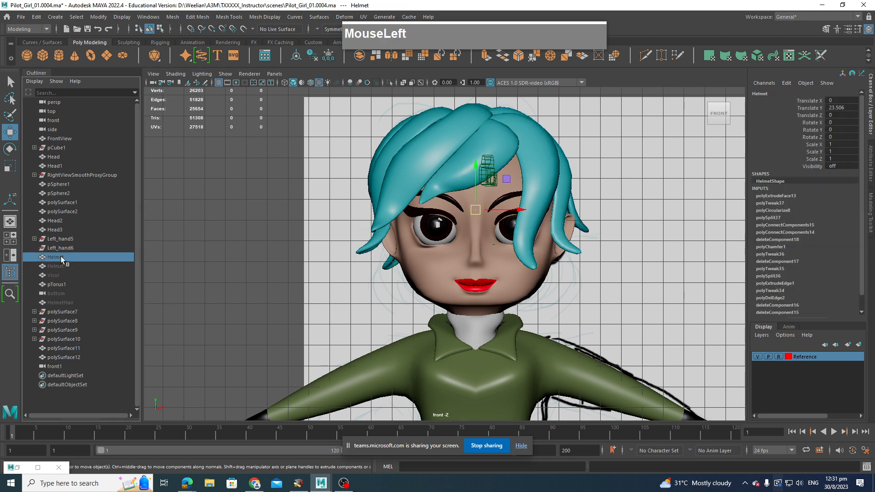
{"action": "key", "text": "h"}
{"action": "left_click", "coordinate": [57, 267]}
{"action": "key", "text": "h"}
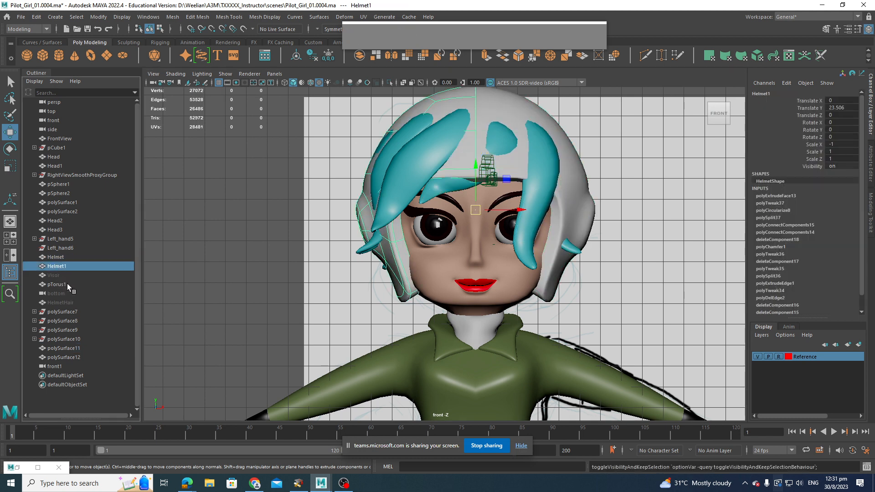
{"action": "left_click", "coordinate": [58, 275]}
{"action": "key", "text": "h"}
Examine from the side and front how the hair strands fit against the helmet and visor, selecting the lower edges of the long front strand.
{"action": "scroll", "coordinate": [561, 236], "scroll_direction": "down", "scroll_amount": 2}
{"action": "left_click_drag", "start_coordinate": [562, 236], "coordinate": [538, 223], "text": "alt"}
{"action": "key", "text": "space"}
{"action": "left_click_drag", "start_coordinate": [543, 223], "coordinate": [495, 254], "text": "alt"}
{"action": "scroll", "coordinate": [557, 237], "scroll_direction": "down", "scroll_amount": 3}
{"action": "scroll", "coordinate": [437, 256], "scroll_direction": "up", "scroll_amount": 3}
{"action": "left_click", "coordinate": [433, 252]}
{"action": "left_click_drag", "start_coordinate": [422, 248], "coordinate": [451, 264], "text": "alt"}
{"action": "left_click", "coordinate": [422, 254]}
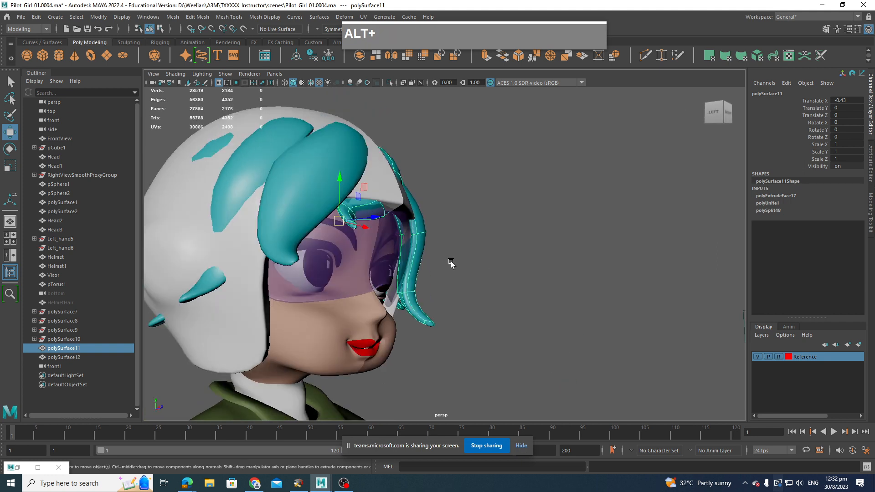
{"action": "right_click_drag", "start_coordinate": [424, 235], "coordinate": [424, 244]}
{"action": "double_click", "coordinate": [427, 233]}
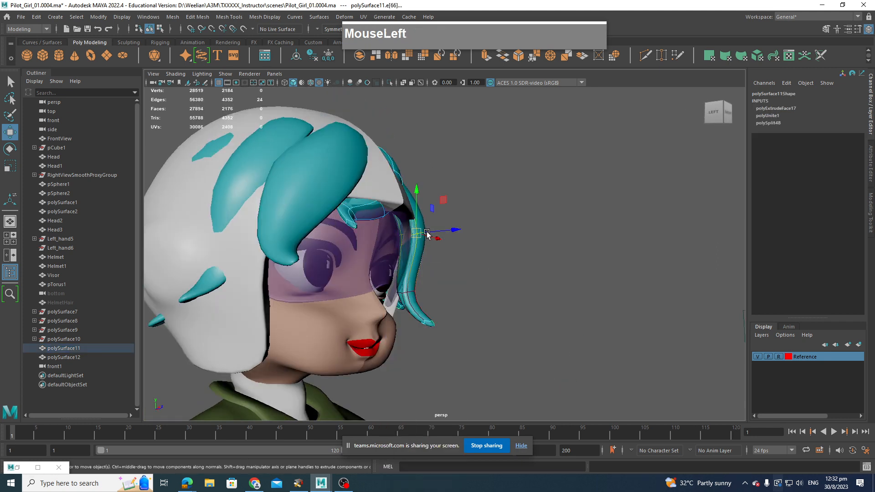
{"action": "left_click_drag", "start_coordinate": [465, 361], "coordinate": [375, 328]}
{"action": "scroll", "coordinate": [376, 327], "scroll_direction": "down", "scroll_amount": 3}
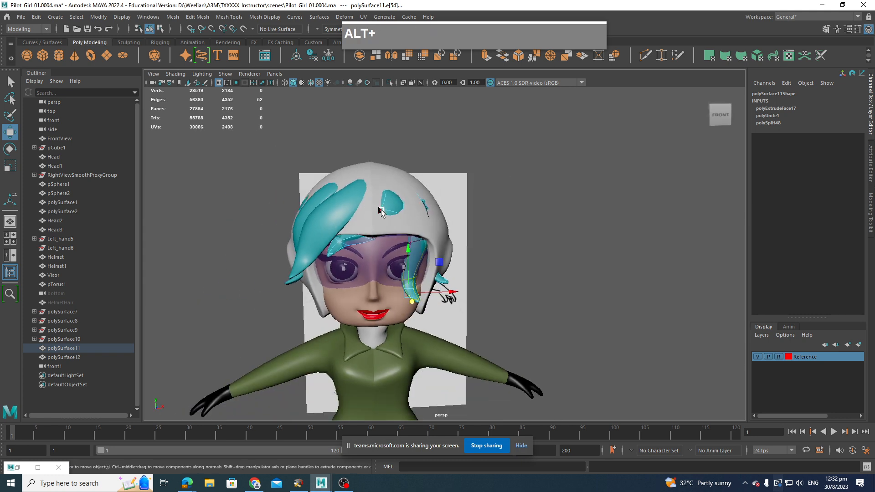
{"action": "middle_click_drag", "start_coordinate": [566, 408], "coordinate": [460, 264], "text": "alt"}
{"action": "middle_click_drag", "start_coordinate": [442, 314], "coordinate": [469, 310], "text": "alt"}
{"action": "scroll", "coordinate": [448, 326], "scroll_direction": "up", "scroll_amount": 3}
{"action": "scroll", "coordinate": [473, 340], "scroll_direction": "up", "scroll_amount": 3}
{"action": "middle_click_drag", "start_coordinate": [473, 340], "coordinate": [560, 351], "text": "alt"}
{"action": "scroll", "coordinate": [540, 343], "scroll_direction": "down", "scroll_amount": 3}
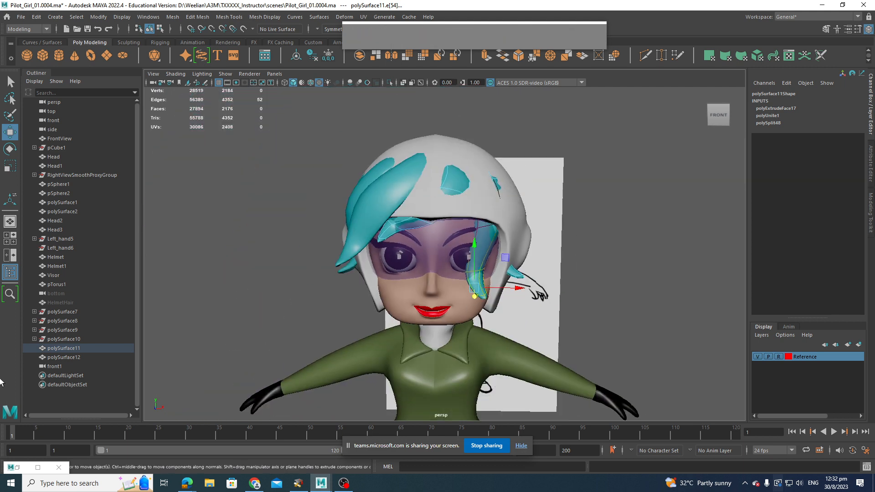
Hide both helmet halves and the visor again.
{"action": "left_click", "coordinate": [62, 266]}
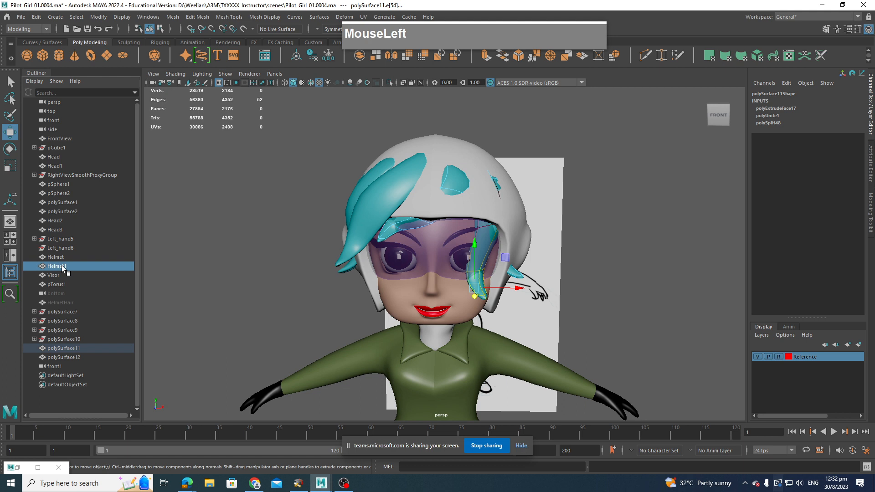
{"action": "key", "text": "h"}
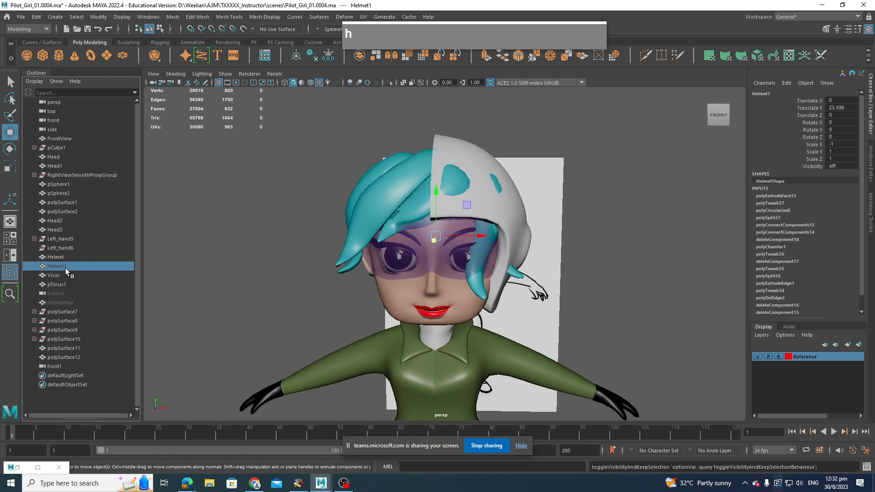
{"action": "left_click", "coordinate": [59, 258]}
{"action": "key", "text": "h"}
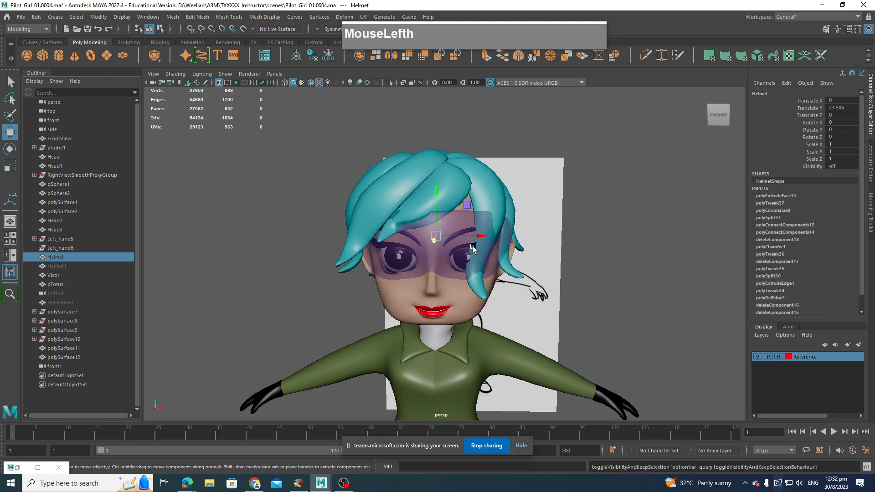
{"action": "left_click", "coordinate": [437, 259]}
{"action": "key", "text": "h"}
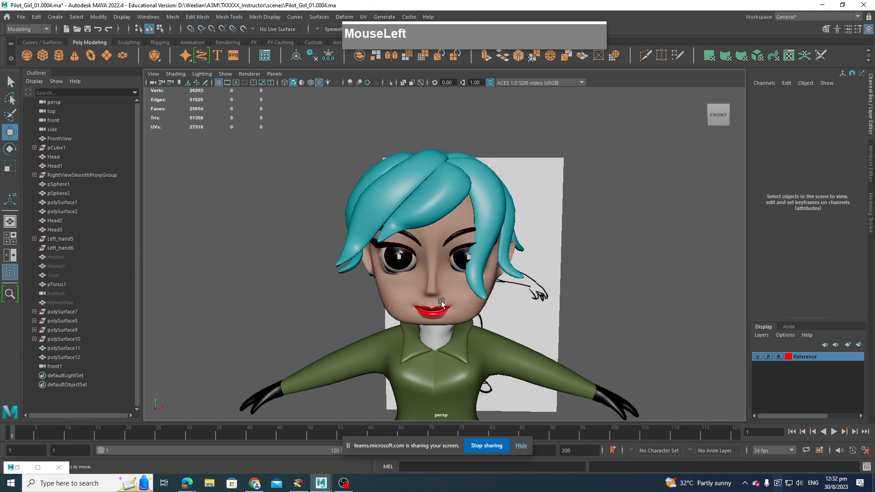
Select the tip vertices of the long strand beside the eye, adjust the soft selection and flare the tip outward past the cheek.
{"action": "left_click", "coordinate": [481, 292]}
{"action": "left_click_drag", "start_coordinate": [480, 292], "coordinate": [523, 303], "text": "alt"}
{"action": "right_click_drag", "start_coordinate": [473, 285], "coordinate": [426, 232]}
{"action": "left_click_drag", "start_coordinate": [457, 283], "coordinate": [544, 303]}
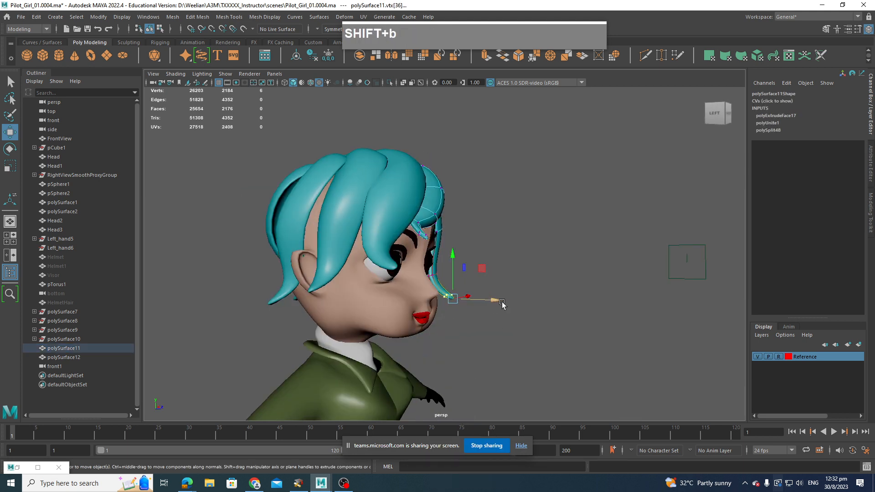
{"action": "middle_click_drag", "start_coordinate": [502, 302], "coordinate": [577, 308]}
{"action": "left_click_drag", "start_coordinate": [470, 299], "coordinate": [424, 279]}
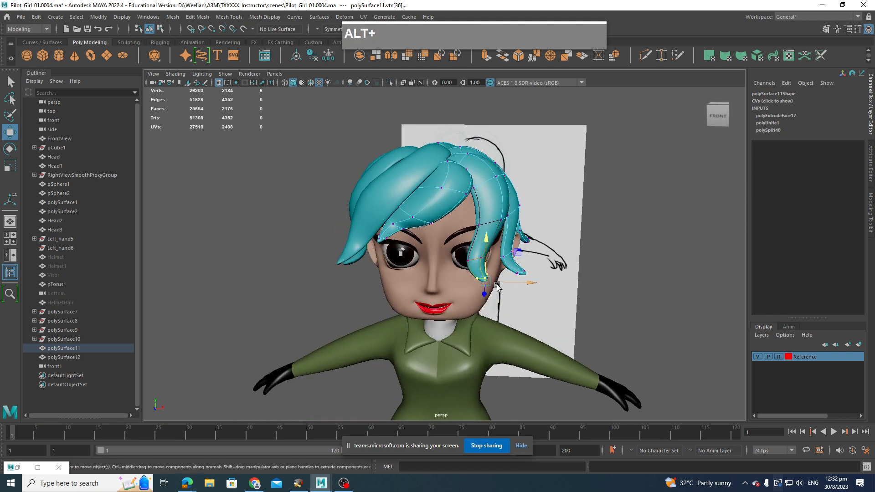
{"action": "mouse_move", "coordinate": [497, 284]}
{"action": "left_mouse_down"}
{"action": "mouse_move", "coordinate": [516, 284]}
{"action": "mouse_move", "coordinate": [516, 268]}
{"action": "mouse_move", "coordinate": [504, 282]}
{"action": "left_mouse_up"}
Show the viewport full screen and examine the reshaped hair from the front and slightly above.
{"action": "scroll", "coordinate": [503, 292], "scroll_direction": "up", "scroll_amount": 3}
{"action": "middle_click_drag", "start_coordinate": [502, 308], "coordinate": [508, 268], "text": "alt"}
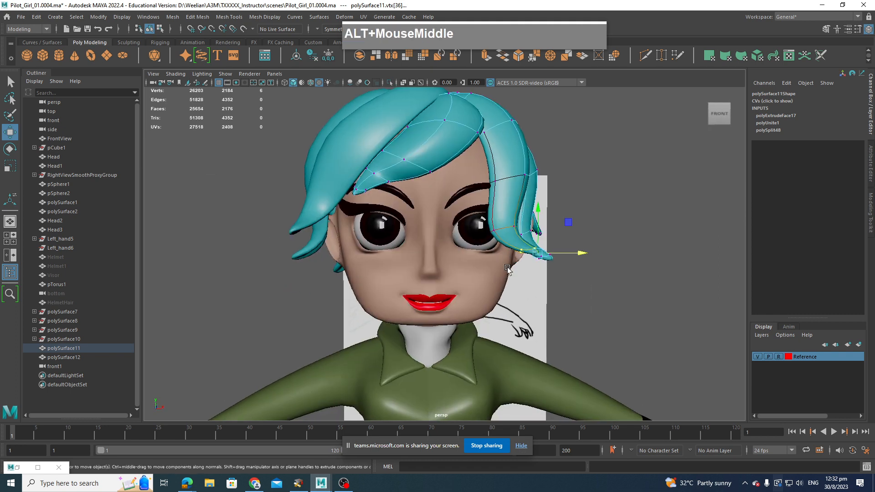
{"action": "scroll", "coordinate": [507, 269], "scroll_direction": "up", "scroll_amount": 2}
{"action": "key", "text": "ctrl+space"}
{"action": "scroll", "coordinate": [516, 274], "scroll_direction": "down", "scroll_amount": 3}
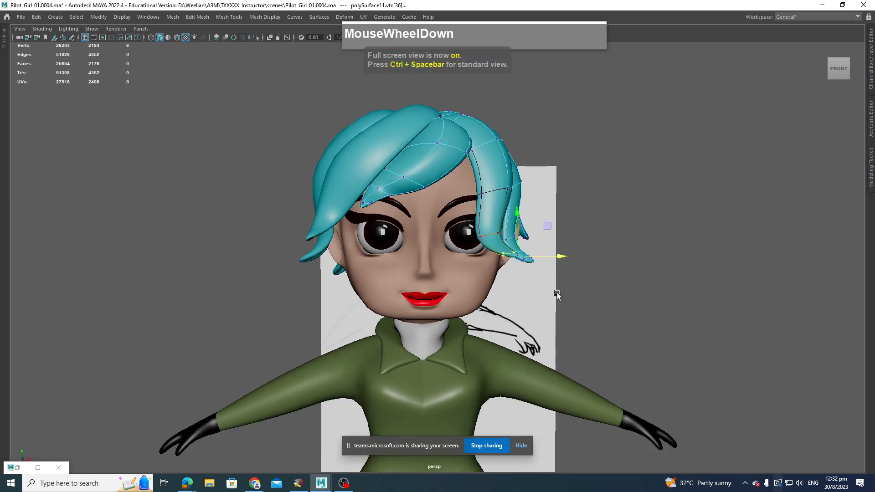
{"action": "left_click_drag", "start_coordinate": [567, 302], "coordinate": [551, 311], "text": "alt"}
Switch to the other Maya window with Pilot_Girl_01.0005.ma and select its purple hair mesh.
{"action": "left_click", "coordinate": [321, 482]}
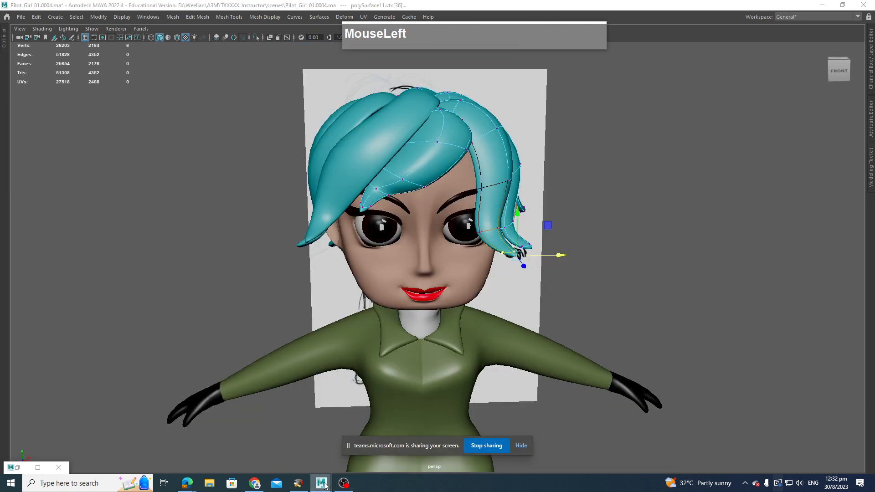
{"action": "left_click", "coordinate": [363, 435]}
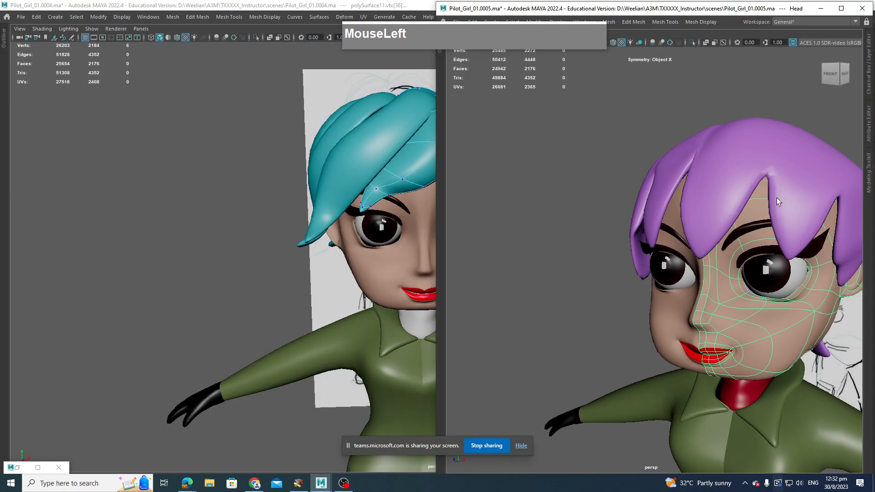
{"action": "left_click", "coordinate": [764, 224]}
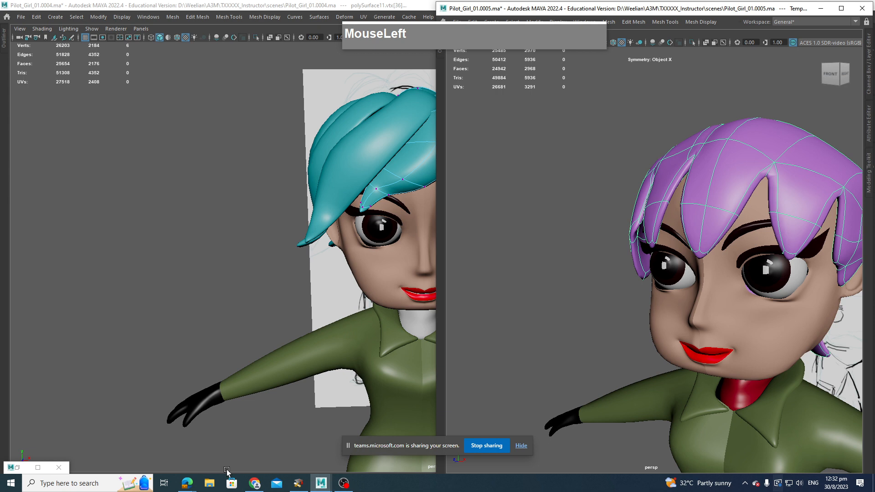
{"action": "left_click", "coordinate": [322, 484]}
{"action": "left_click", "coordinate": [328, 451]}
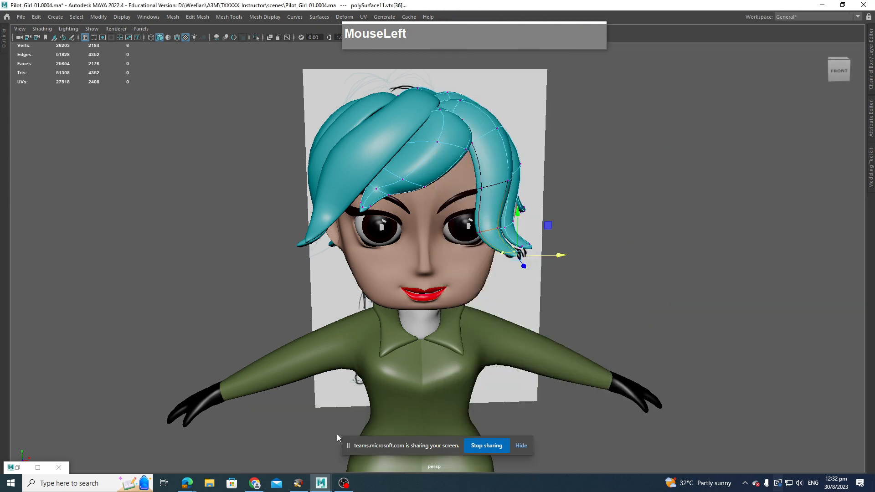
{"action": "left_click", "coordinate": [321, 483]}
{"action": "left_click", "coordinate": [391, 449]}
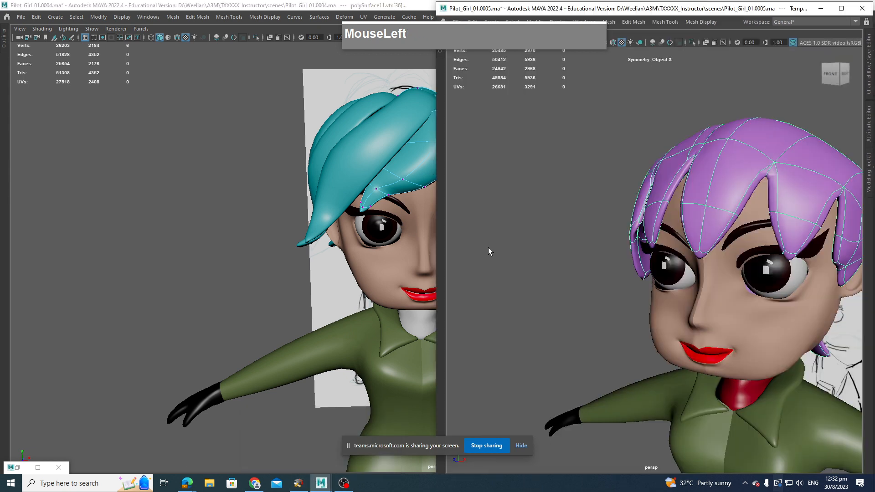
{"action": "right_click_drag", "start_coordinate": [444, 34], "coordinate": [239, 63]}
{"action": "left_click", "coordinate": [240, 63]}
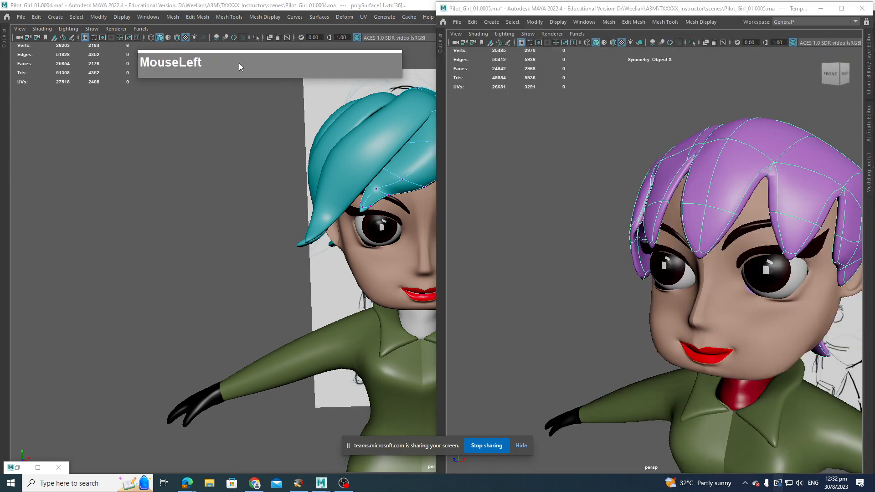
Open the scene Pilot_GirlV2_01.0014.ma in the second Maya window without saving the changes to Pilot_Girl_01.0005.ma.
{"action": "left_click", "coordinate": [456, 22]}
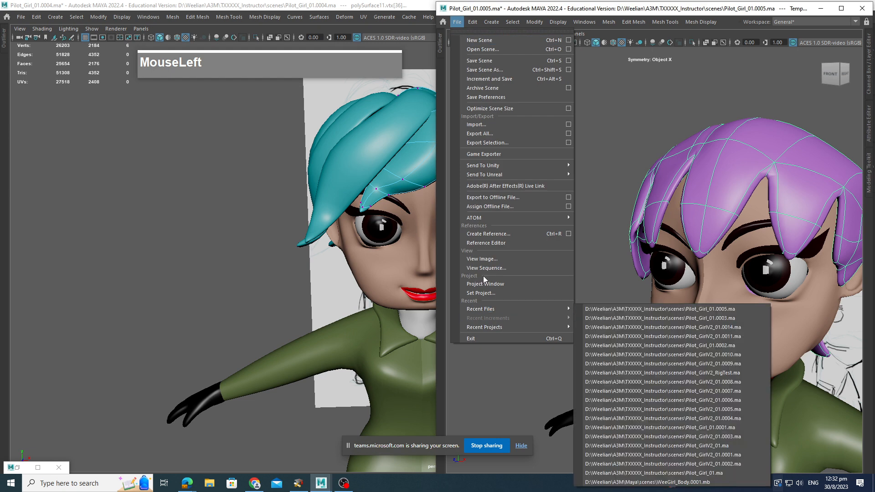
{"action": "left_click", "coordinate": [484, 49]}
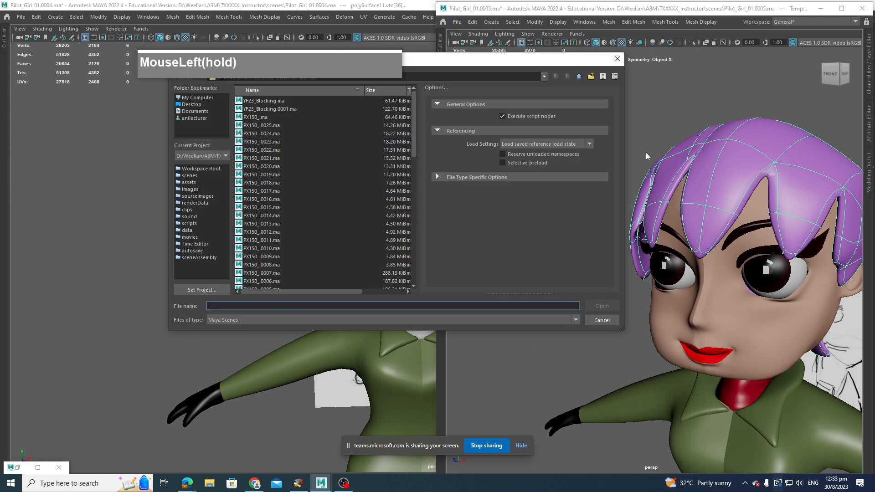
{"action": "scroll", "coordinate": [312, 209], "scroll_direction": "down", "scroll_amount": 7}
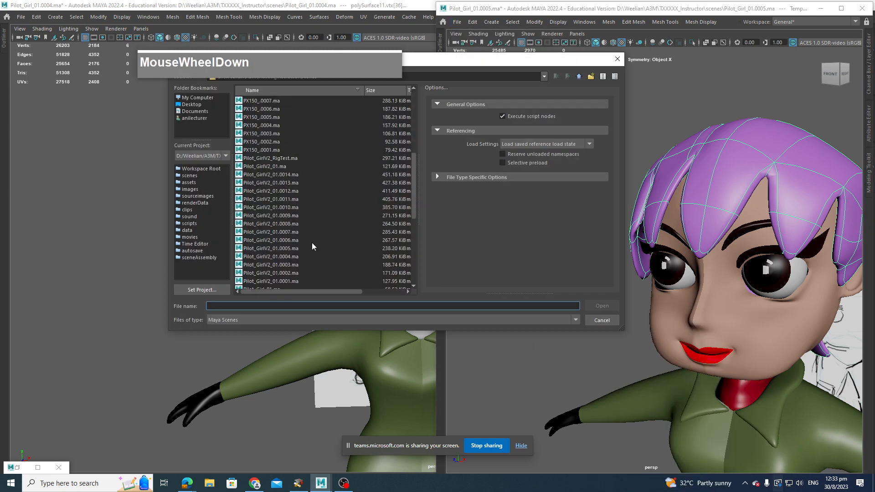
{"action": "left_click", "coordinate": [293, 167]}
{"action": "double_click", "coordinate": [292, 172]}
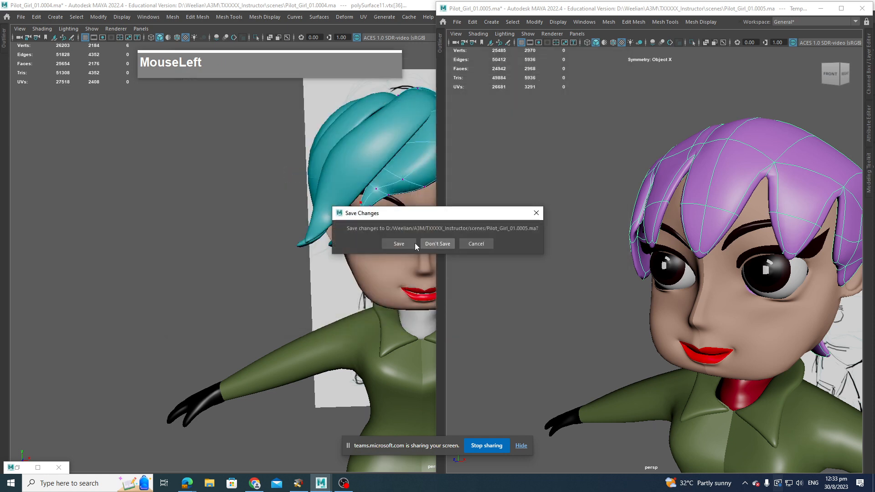
{"action": "left_click", "coordinate": [436, 244]}
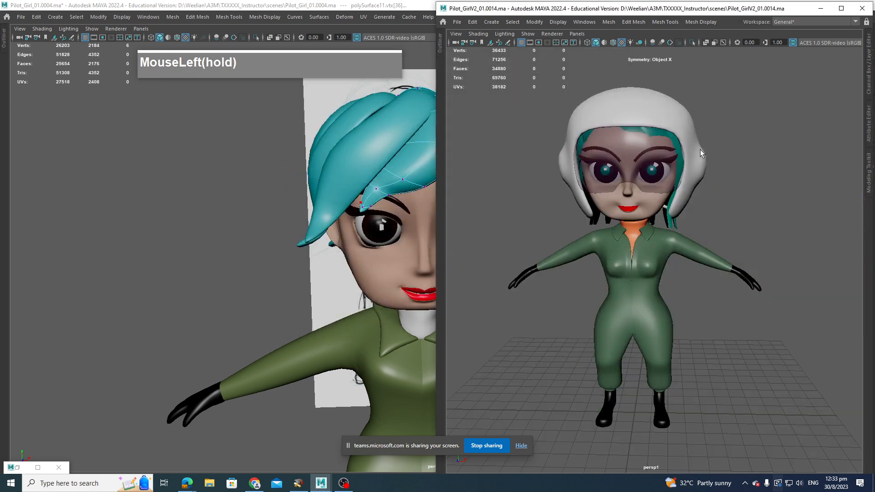
Remove the white helmet and the visor from view on the V2 character to expose her hair.
{"action": "left_click", "coordinate": [701, 152]}
{"action": "key", "text": "Delete"}
{"action": "left_click_drag", "start_coordinate": [724, 163], "coordinate": [673, 165], "text": "alt"}
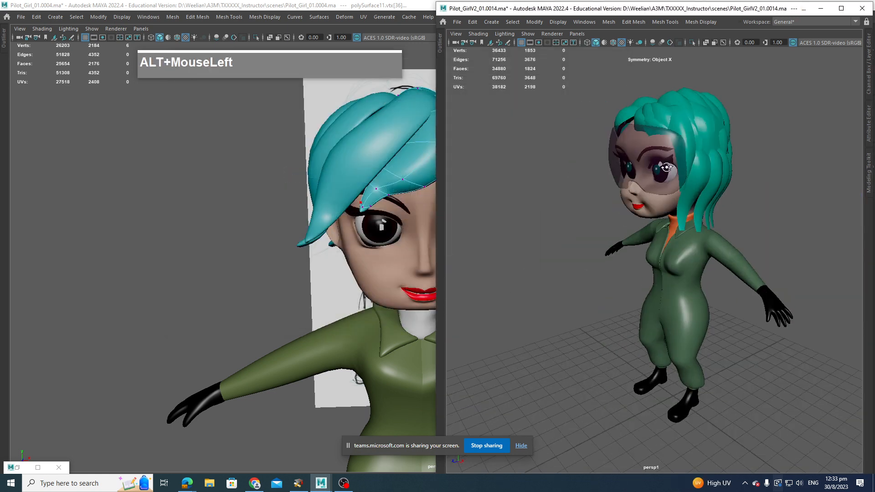
{"action": "left_click", "coordinate": [672, 165]}
{"action": "key", "text": "h"}
Examine the V2 character's green hair up close, selecting the top hair mesh and the strand hanging beside the face.
{"action": "left_click_drag", "start_coordinate": [725, 184], "coordinate": [699, 166], "text": "alt"}
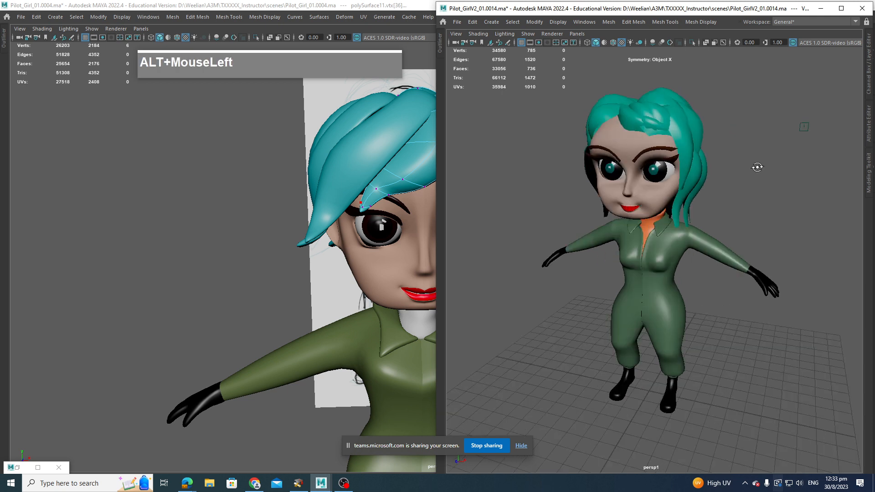
{"action": "scroll", "coordinate": [721, 141], "scroll_direction": "up", "scroll_amount": 3}
{"action": "middle_click_drag", "start_coordinate": [722, 142], "coordinate": [707, 311], "text": "alt"}
{"action": "left_click", "coordinate": [659, 176]}
{"action": "left_click_drag", "start_coordinate": [658, 176], "coordinate": [649, 179], "text": "alt"}
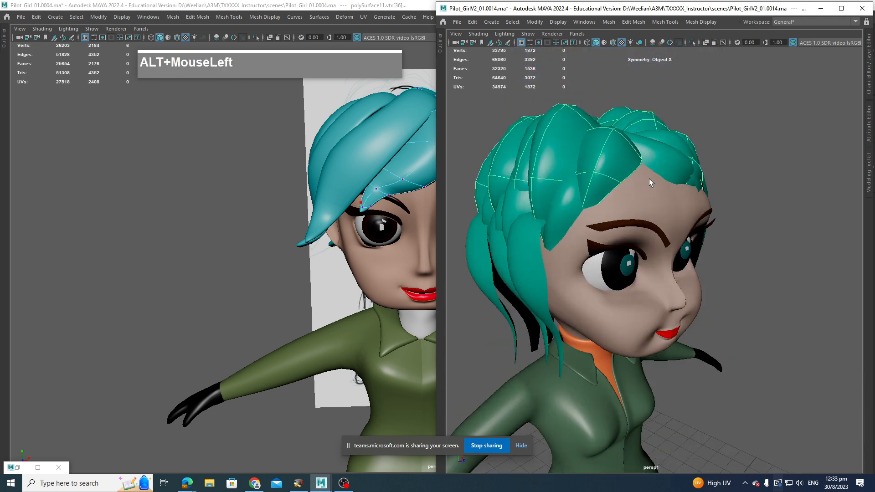
{"action": "left_click", "coordinate": [525, 263]}
Restore the Pilot_Girl_01.0004.ma window from full screen so it sits side by side with the V2 scene.
{"action": "scroll", "coordinate": [412, 214], "scroll_direction": "down", "scroll_amount": 3, "text": "alt"}
{"action": "middle_click_drag", "start_coordinate": [413, 214], "coordinate": [351, 256], "text": "alt"}
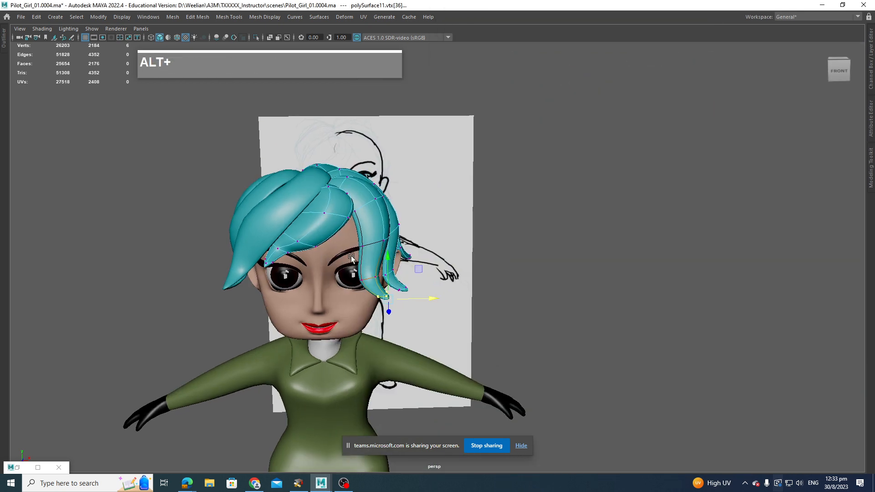
{"action": "left_click_drag", "start_coordinate": [351, 255], "coordinate": [336, 254], "text": "alt"}
{"action": "left_click", "coordinate": [376, 212]}
{"action": "left_click_drag", "start_coordinate": [375, 213], "coordinate": [532, 214], "text": "alt"}
{"action": "left_click", "coordinate": [843, 5]}
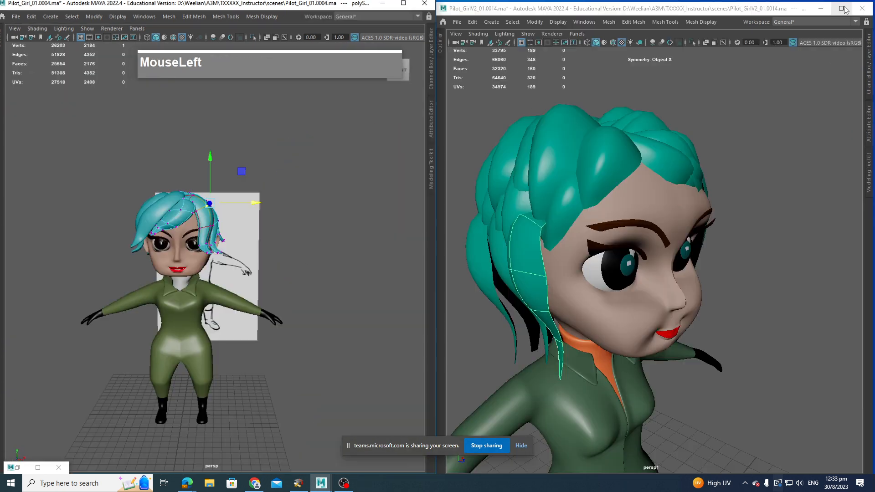
Frame both characters' heads from the front for comparison, then return the blue hair to object mode and deselect it.
{"action": "left_click_drag", "start_coordinate": [604, 280], "coordinate": [549, 258], "text": "alt"}
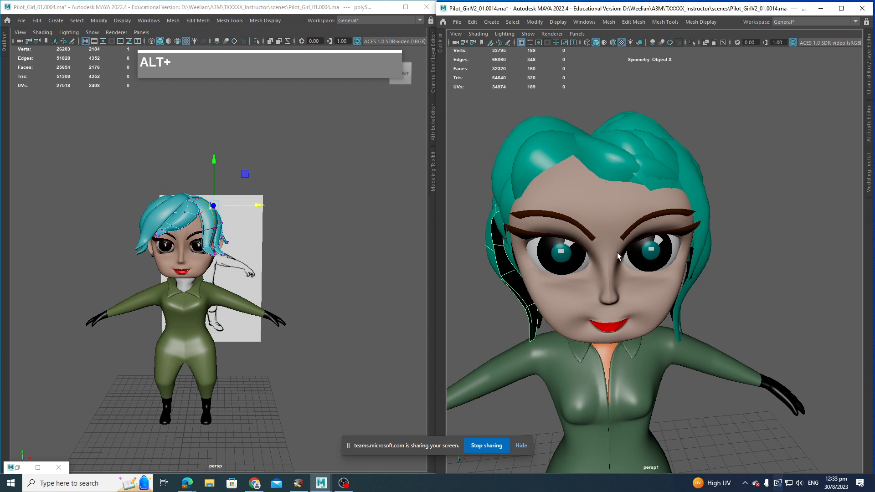
{"action": "left_click_drag", "start_coordinate": [618, 257], "coordinate": [620, 132], "text": "alt"}
{"action": "left_click", "coordinate": [621, 125]}
{"action": "middle_click_drag", "start_coordinate": [234, 333], "coordinate": [328, 250], "text": "alt"}
{"action": "scroll", "coordinate": [373, 268], "scroll_direction": "up", "scroll_amount": 3}
{"action": "scroll", "coordinate": [297, 250], "scroll_direction": "up", "scroll_amount": 3}
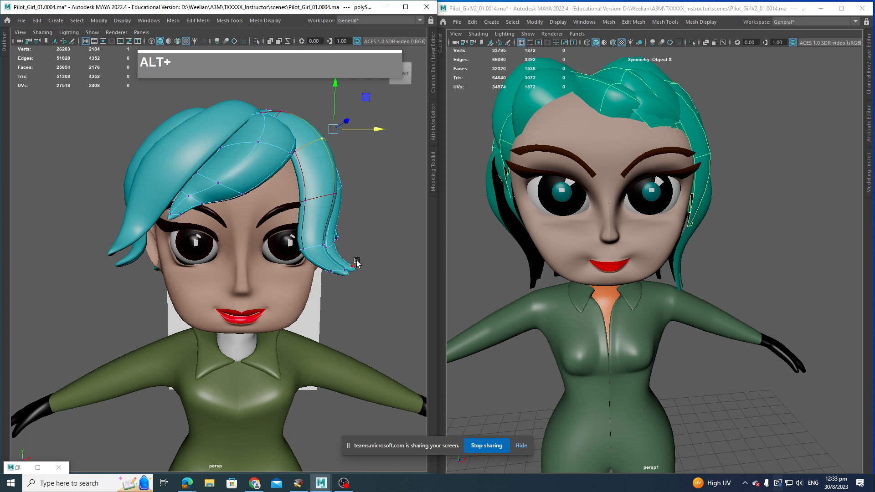
{"action": "right_click_drag", "start_coordinate": [260, 164], "coordinate": [313, 149]}
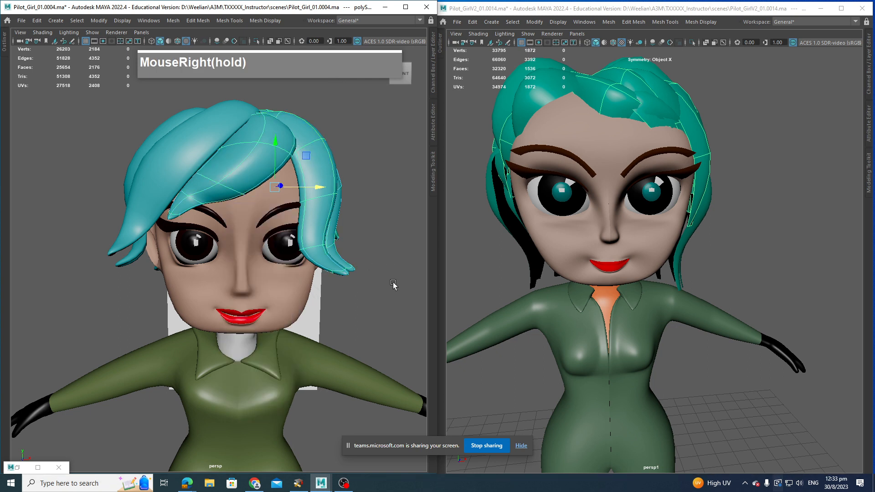
{"action": "left_click", "coordinate": [394, 301]}
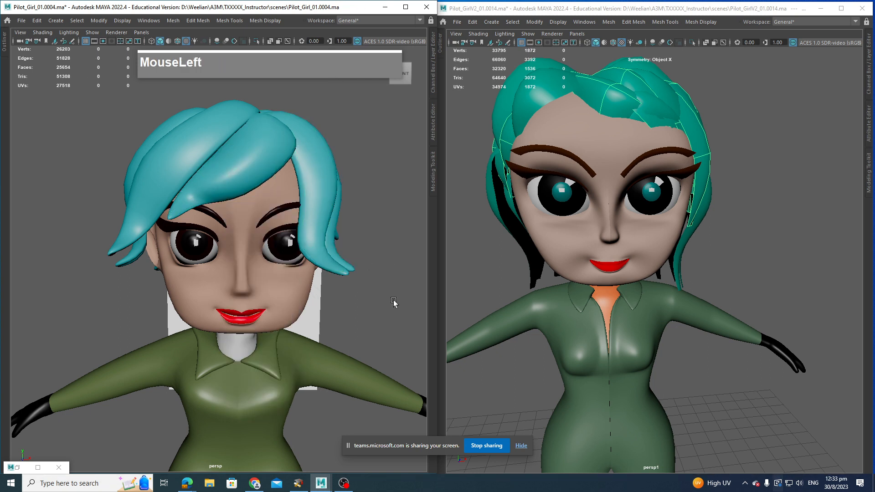